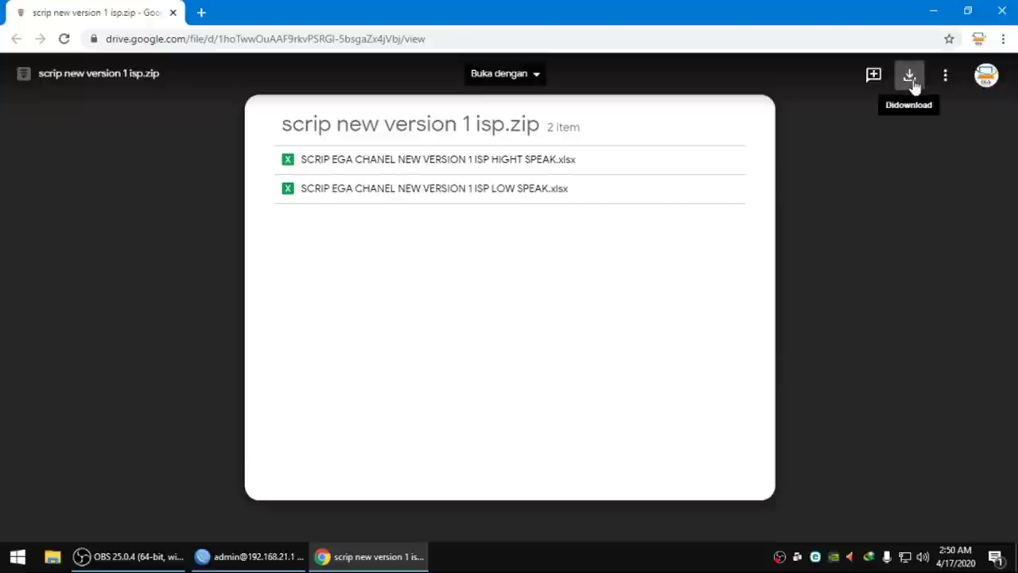
# Download scrip new version 1 isp.zip from Google Drive and show the downloaded file in its folder
pyautogui.click(913, 81)
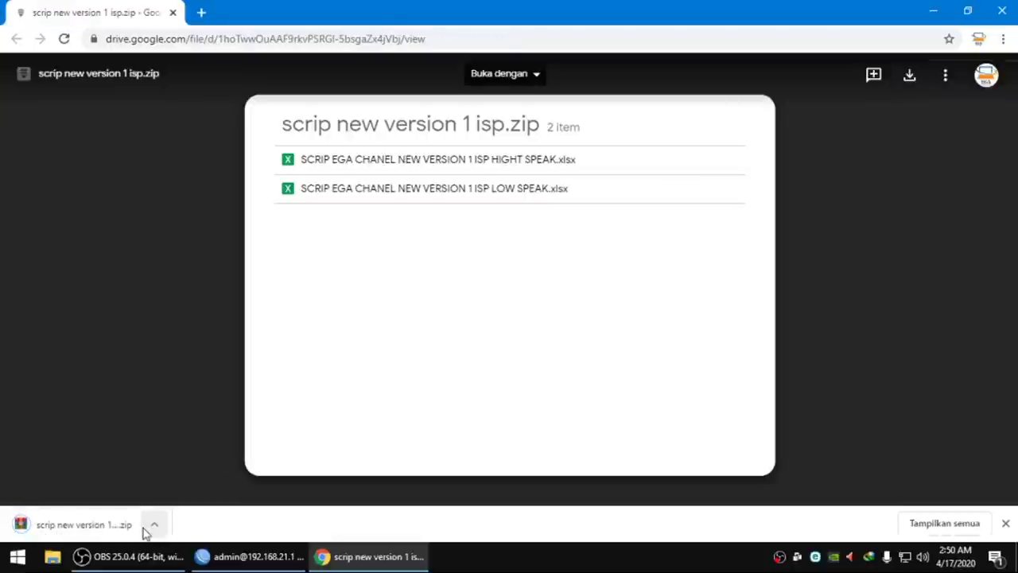
pyautogui.click(1003, 38)
pyautogui.click(915, 135)
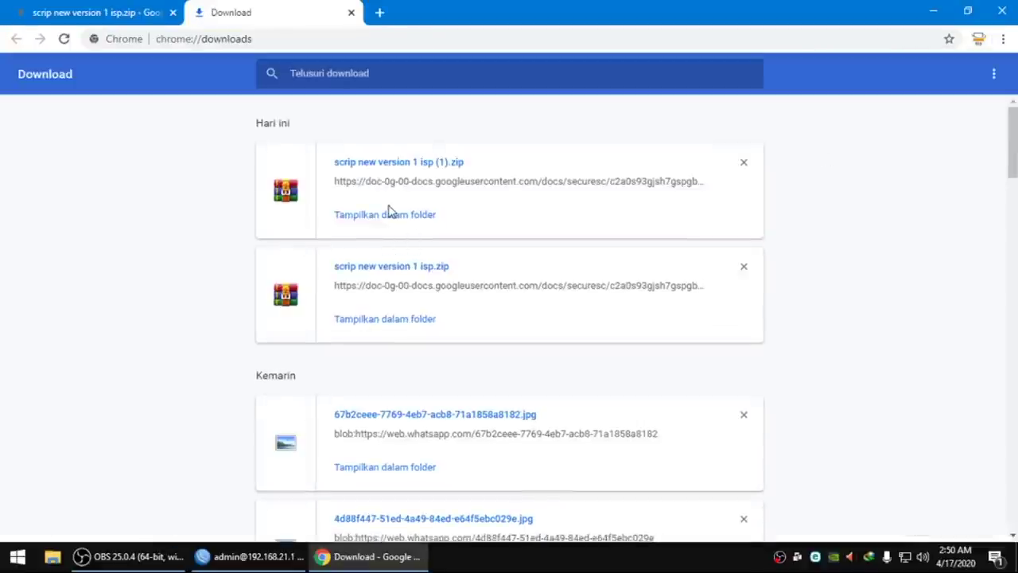
pyautogui.click(397, 319)
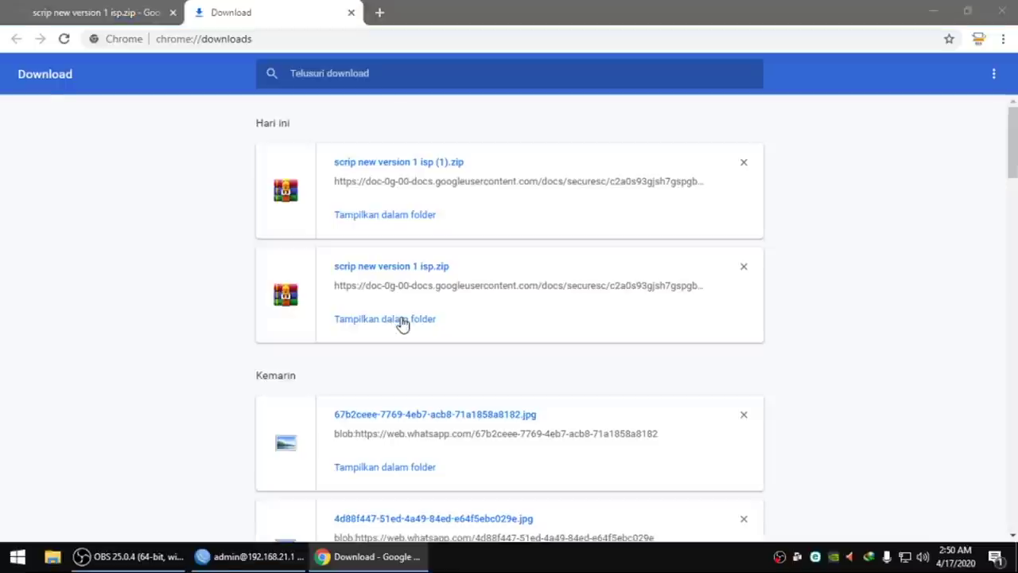
# Copy the downloaded zip archive, close the browser, and paste the archive into an empty area of the desktop
pyautogui.rightClick(582, 137)
pyautogui.click(618, 372)
pyautogui.click(1001, 8)
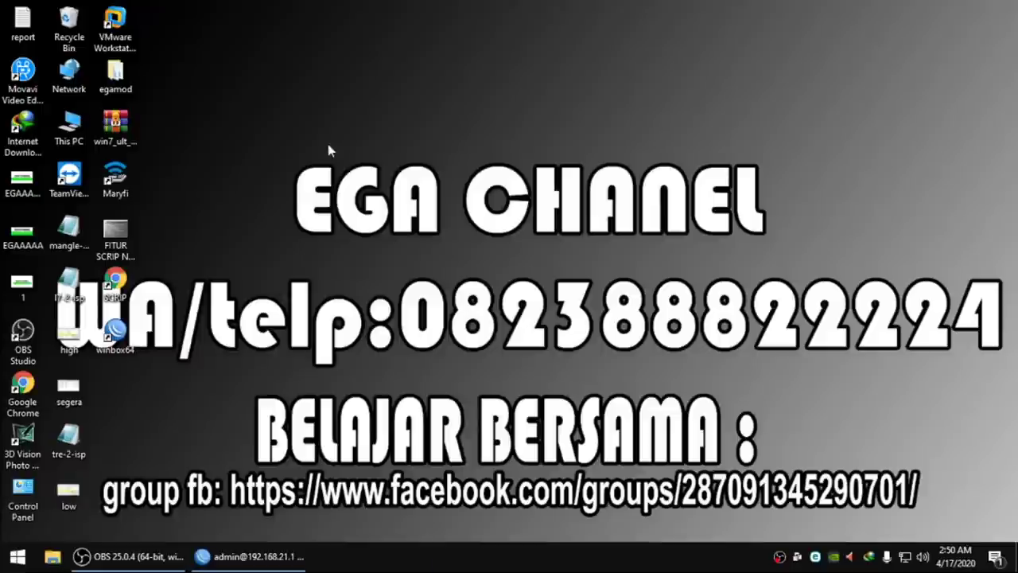
pyautogui.rightClick(327, 145)
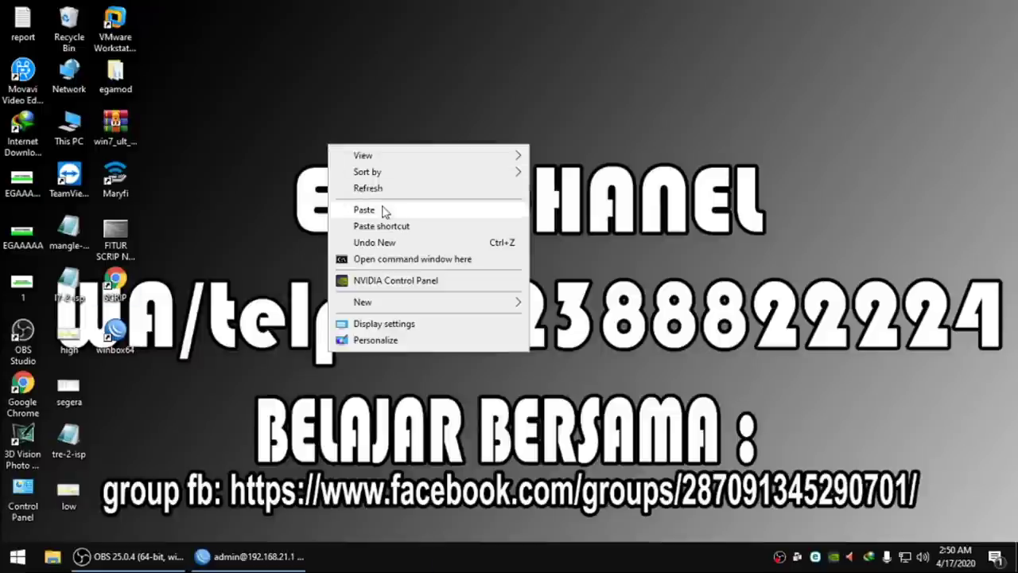
pyautogui.click(387, 208)
pyautogui.moveTo(341, 127); pyautogui.dragTo(569, 116)
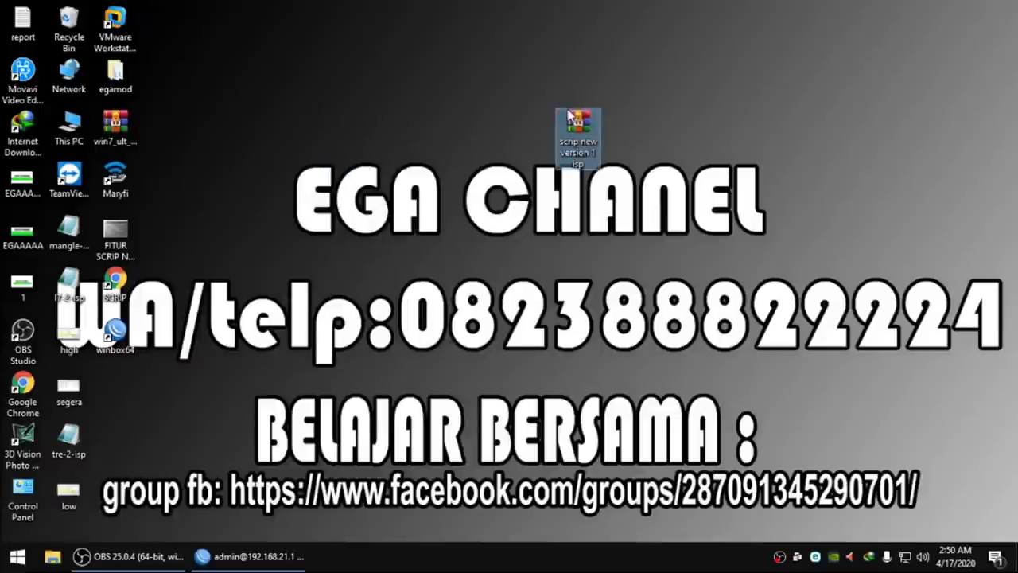
# Extract the archive directly onto the desktop and set the two extracted workbooks side by side in an empty area
pyautogui.rightClick(571, 120)
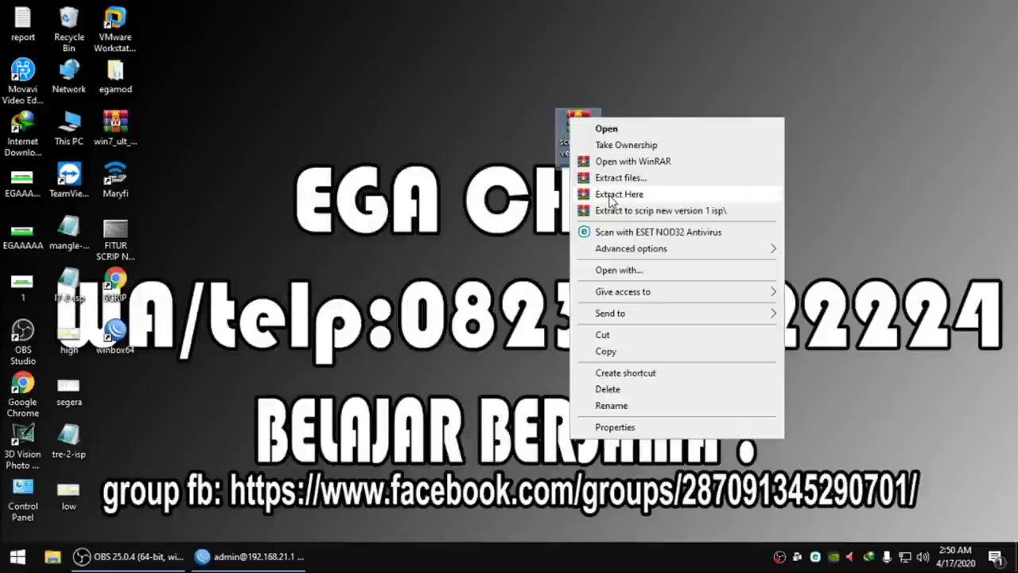
pyautogui.click(613, 196)
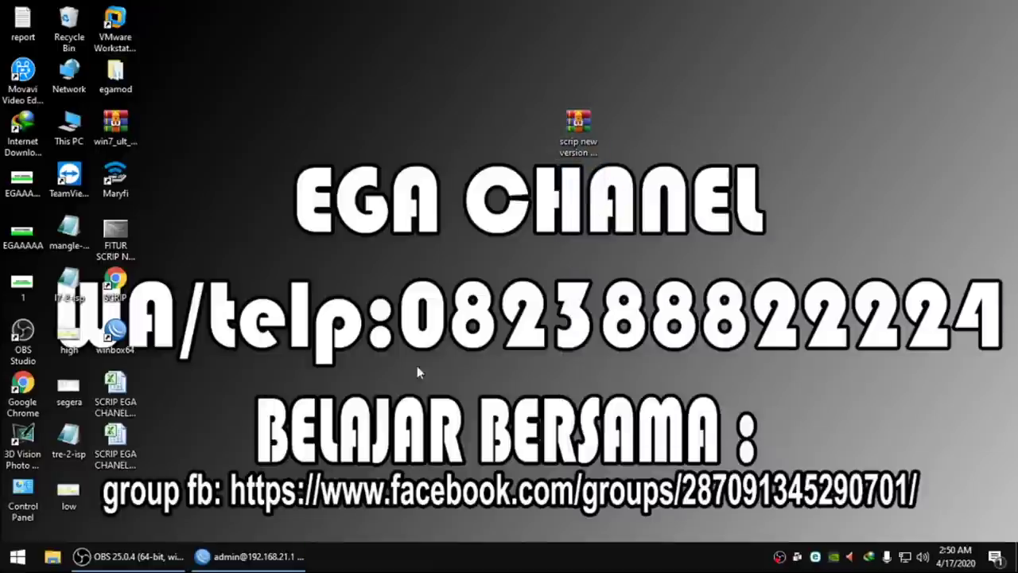
pyautogui.moveTo(166, 379); pyautogui.dragTo(393, 73)
pyautogui.moveTo(579, 123); pyautogui.dragTo(115, 394)
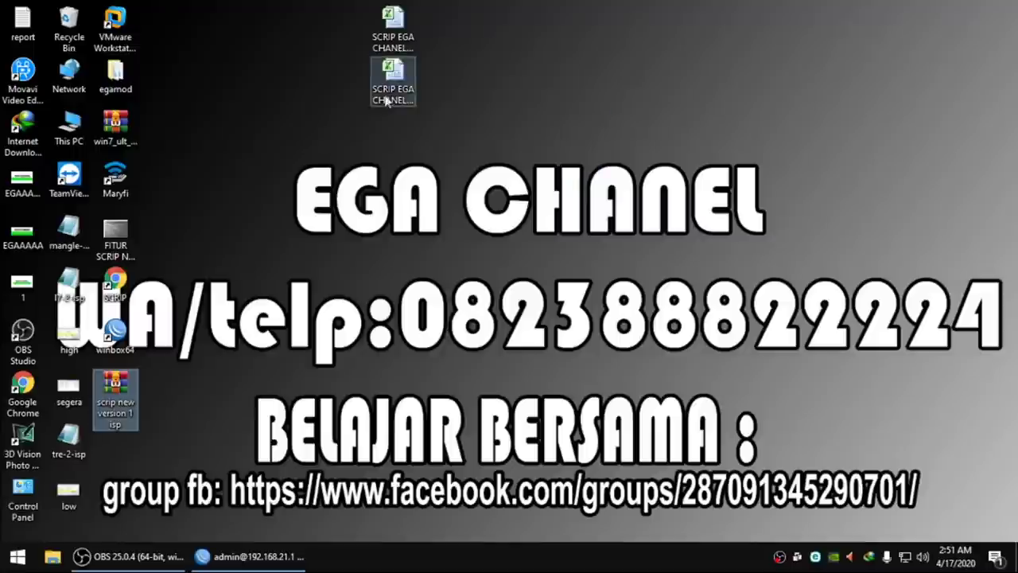
pyautogui.moveTo(393, 103); pyautogui.dragTo(584, 60)
pyautogui.moveTo(393, 28); pyautogui.dragTo(584, 26)
# Compare the full file names of the two extracted workbooks to tell the LOW SPEAK and HIGHT SPEAK versions apart
pyautogui.click(585, 26)
pyautogui.click(487, 36)
pyautogui.click(585, 36)
pyautogui.click(486, 32)
pyautogui.click(576, 39)
pyautogui.click(486, 31)
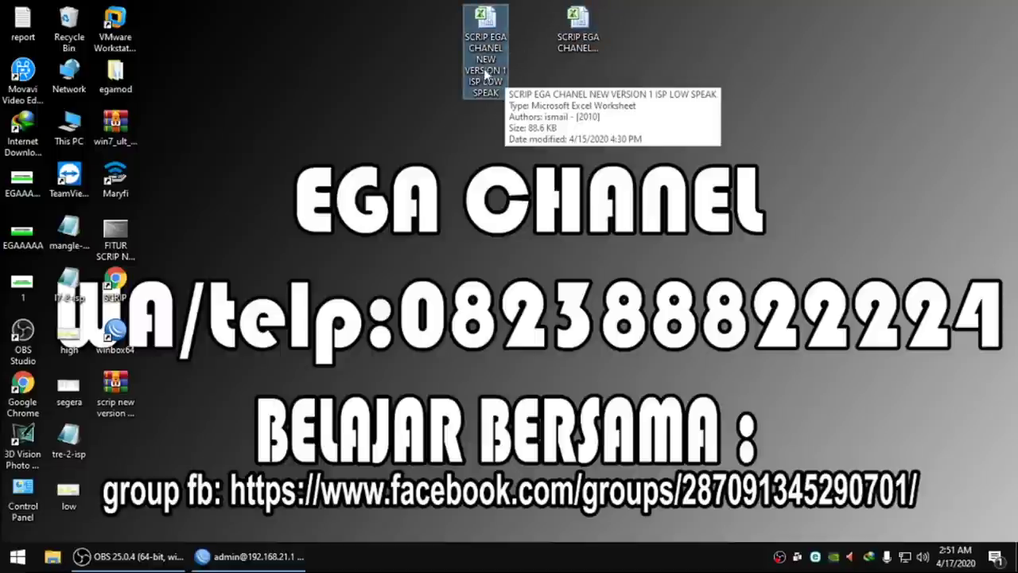
pyautogui.click(577, 39)
pyautogui.click(487, 48)
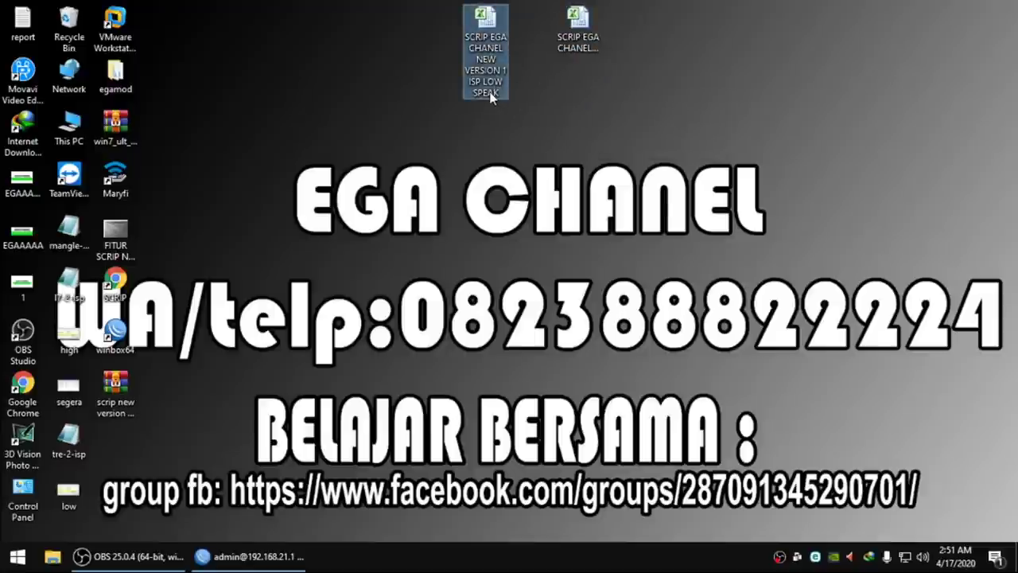
pyautogui.click(578, 36)
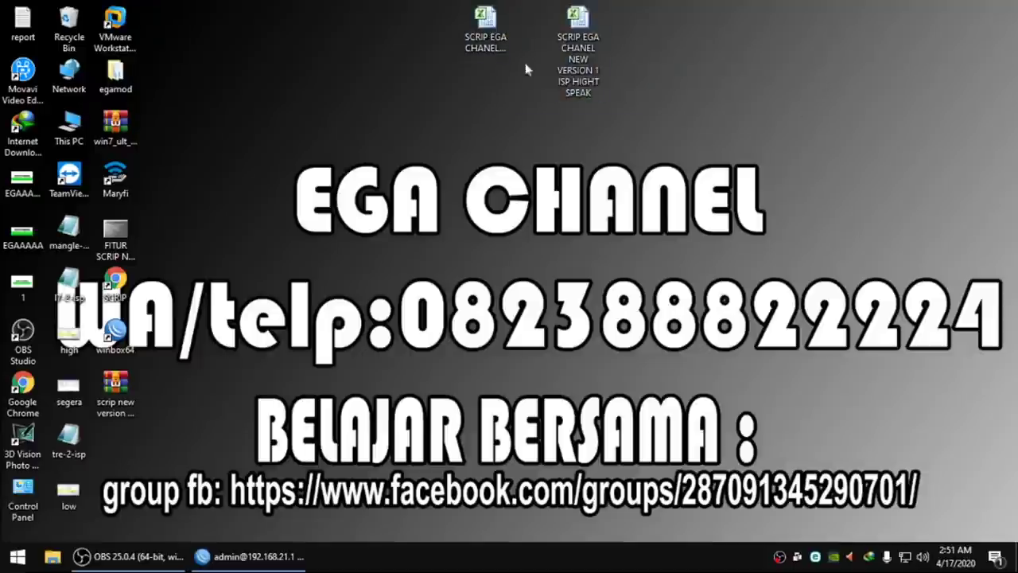
# Open the SCRIP EGA CHANEL NEW VERSION 1 ISP LOW SPEAK workbook and enable editing
pyautogui.click(499, 31)
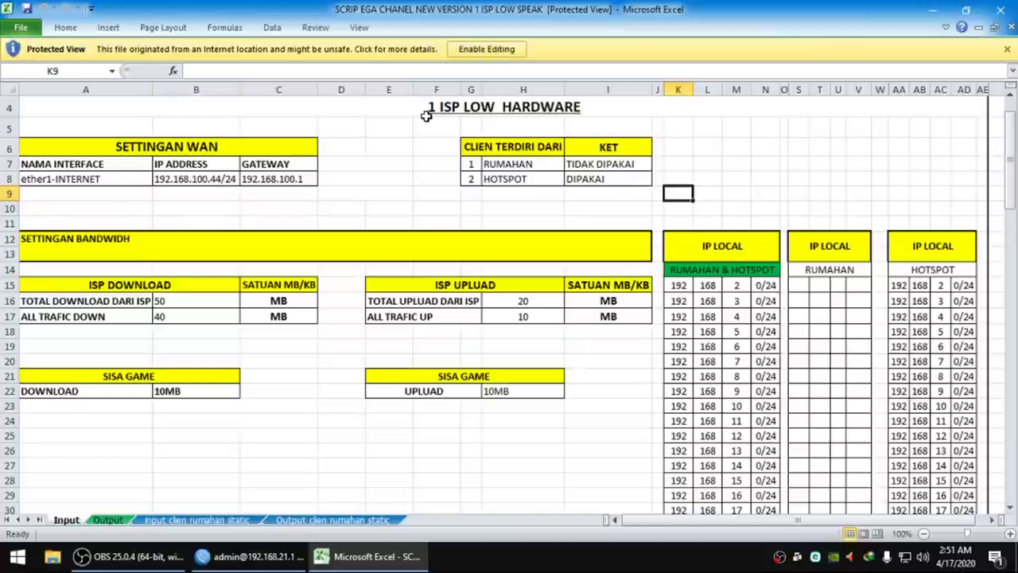
pyautogui.click(402, 175)
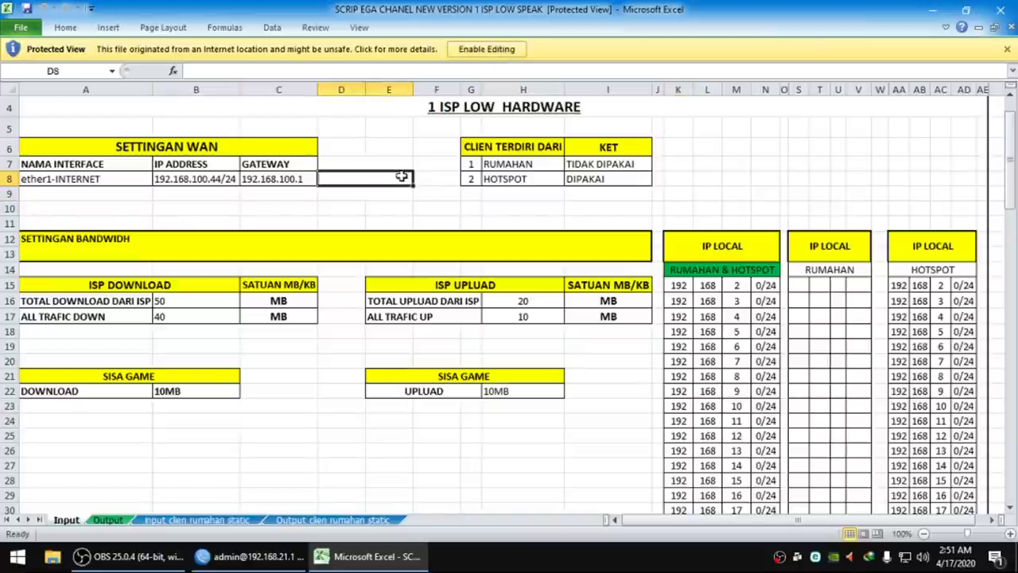
pyautogui.click(486, 48)
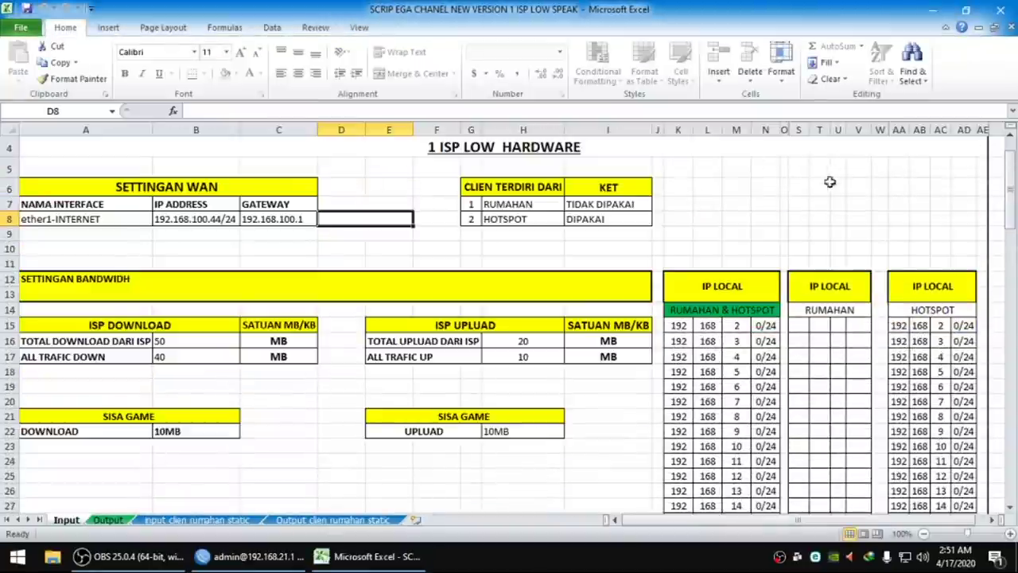
pyautogui.click(819, 186)
# Switch to WinBox, place its window beside the workbook, and open the interface list with a wider Name column
pyautogui.click(114, 225)
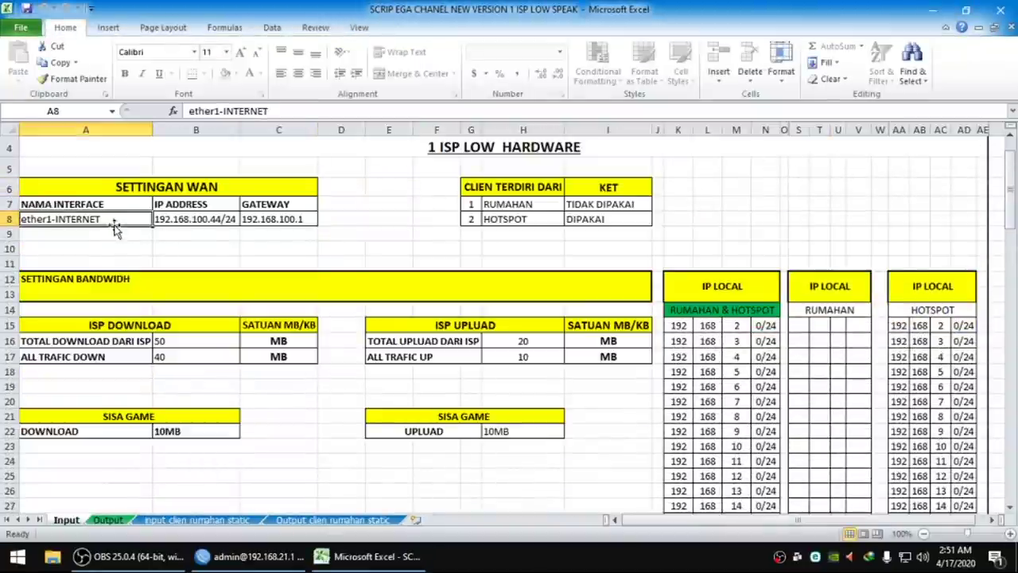
pyautogui.click(324, 557)
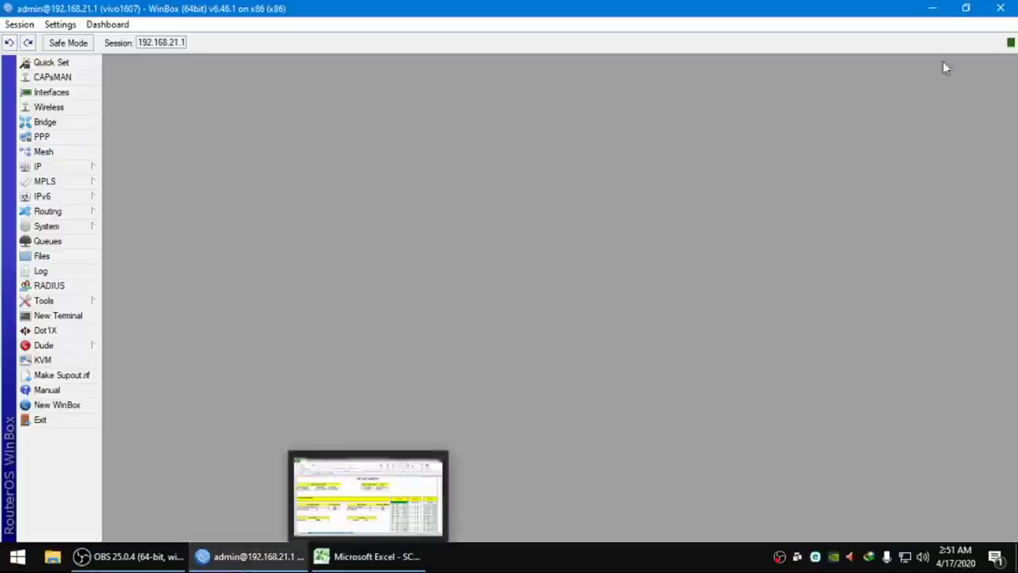
pyautogui.click(966, 8)
pyautogui.moveTo(342, 20); pyautogui.dragTo(950, 127)
pyautogui.click(666, 207)
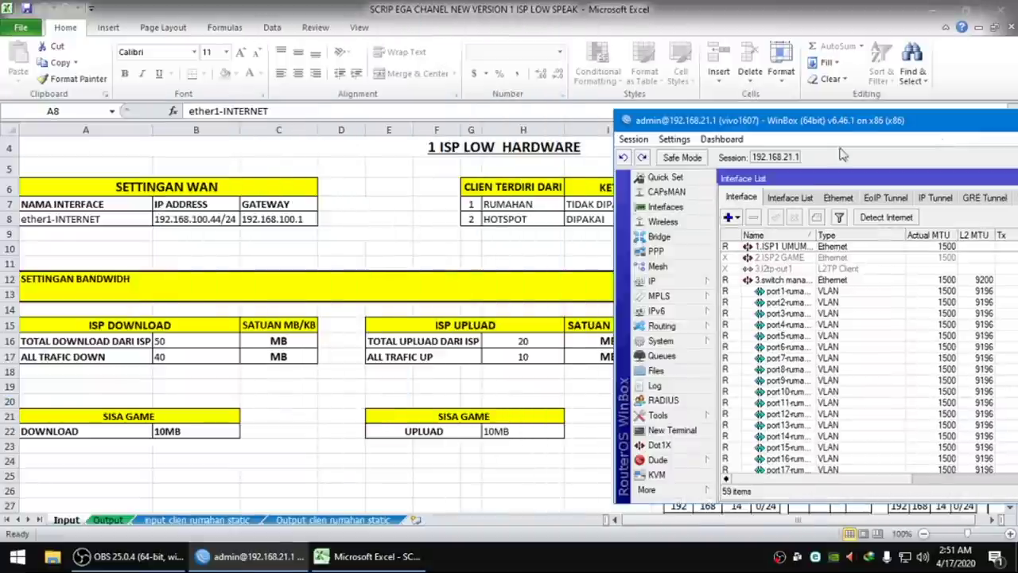
pyautogui.moveTo(867, 113); pyautogui.dragTo(867, 44)
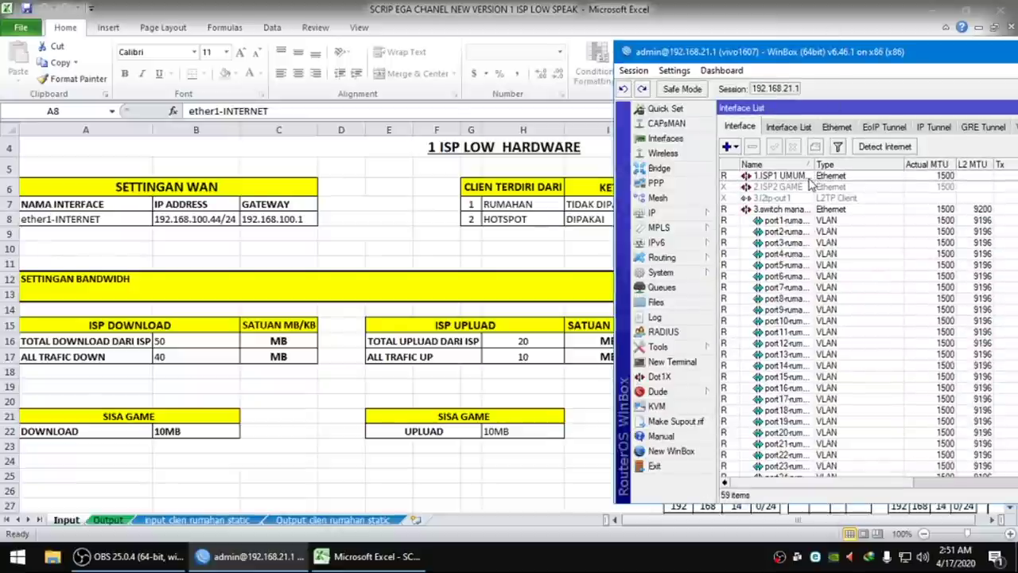
pyautogui.moveTo(818, 164); pyautogui.dragTo(895, 165)
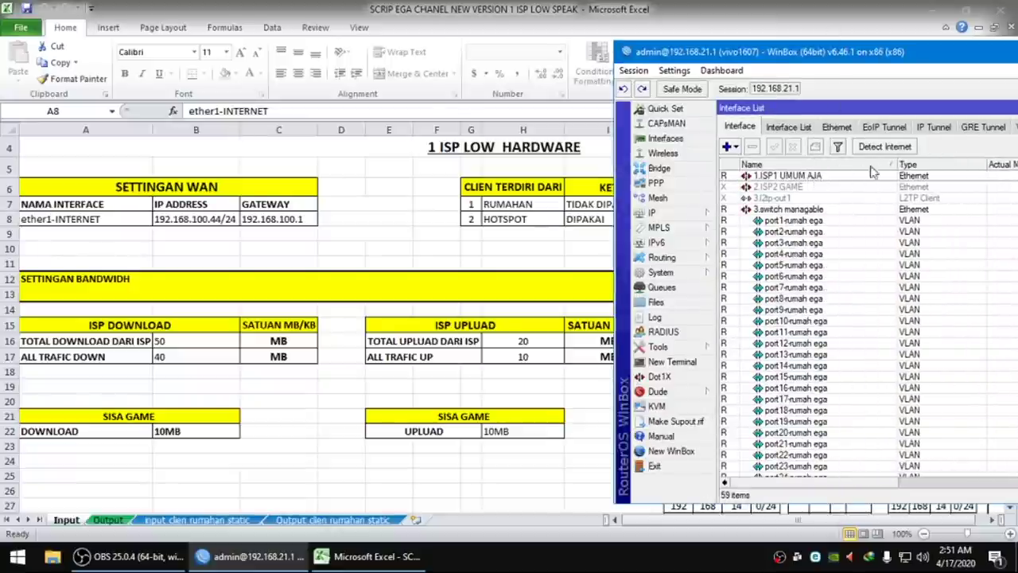
# Demonstrate copying the 1.ISP1 UMUM AJA interface name twice, cancelling its settings dialog each time
pyautogui.doubleClick(817, 176)
pyautogui.rightClick(894, 189)
pyautogui.click(911, 223)
pyautogui.moveTo(941, 143); pyautogui.dragTo(806, 157)
pyautogui.click(945, 225)
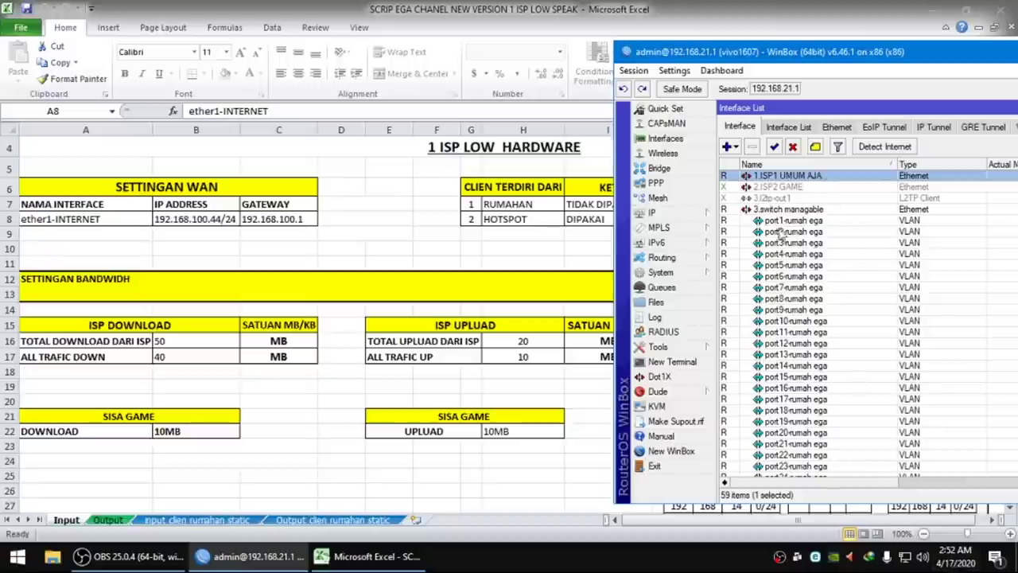
pyautogui.doubleClick(785, 182)
pyautogui.rightClick(893, 152)
pyautogui.click(907, 175)
pyautogui.moveTo(921, 110); pyautogui.dragTo(791, 142)
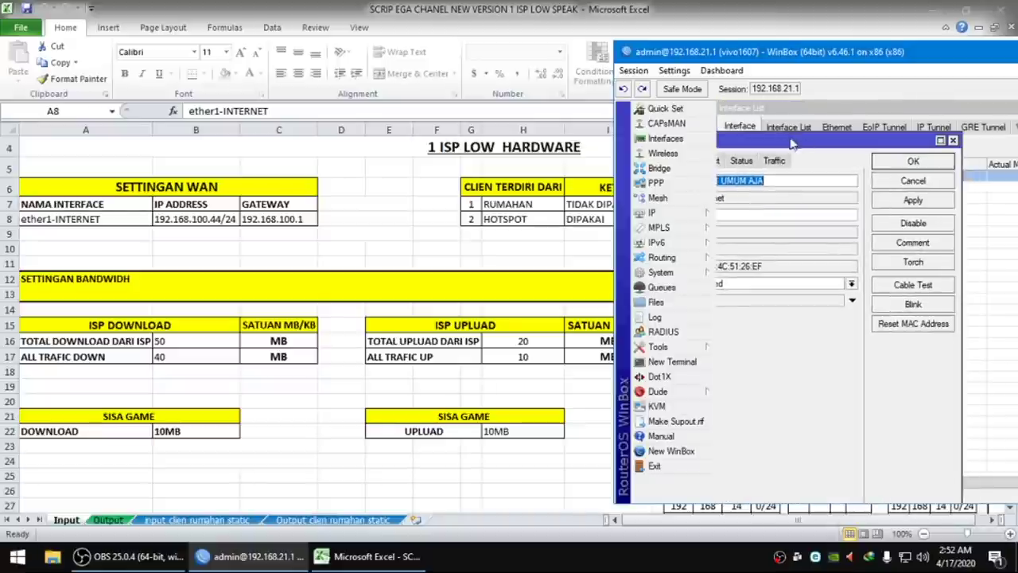
pyautogui.click(913, 182)
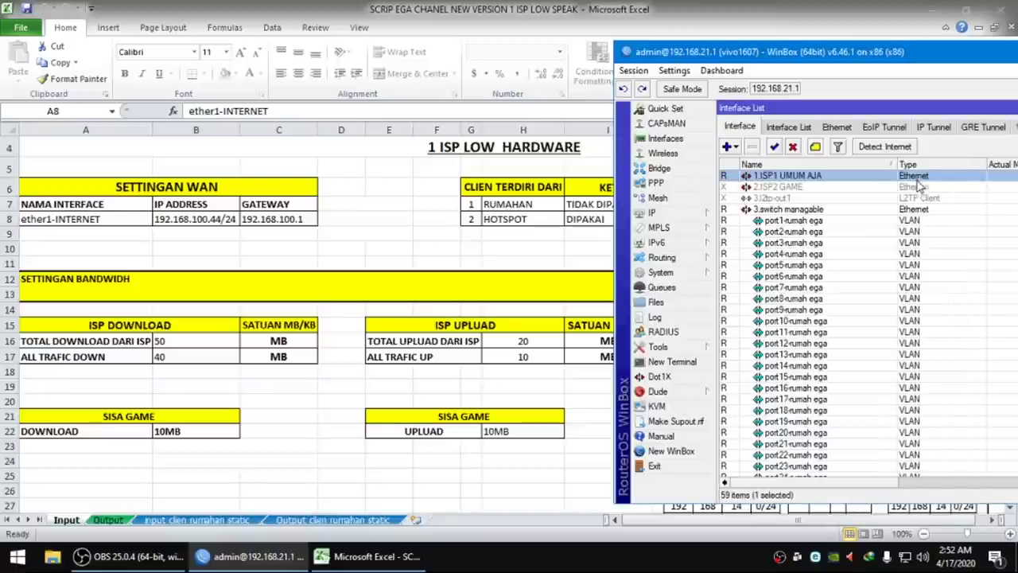
# Copy the interface name 1.ISP1 UMUM AJA from its settings and cancel the dialog without changes
pyautogui.doubleClick(772, 178)
pyautogui.rightClick(849, 149)
pyautogui.click(872, 172)
pyautogui.doubleClick(904, 112)
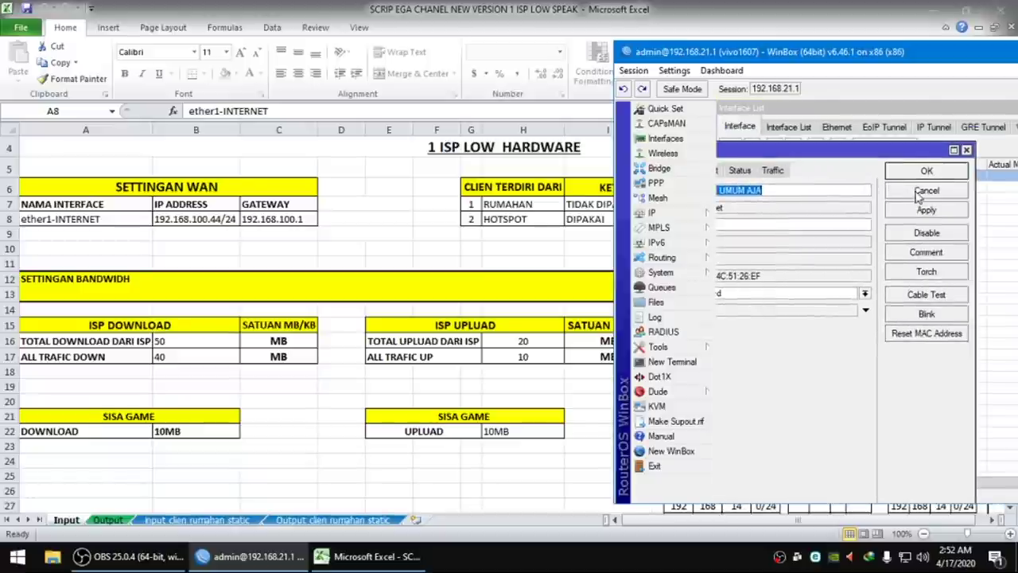
pyautogui.click(923, 191)
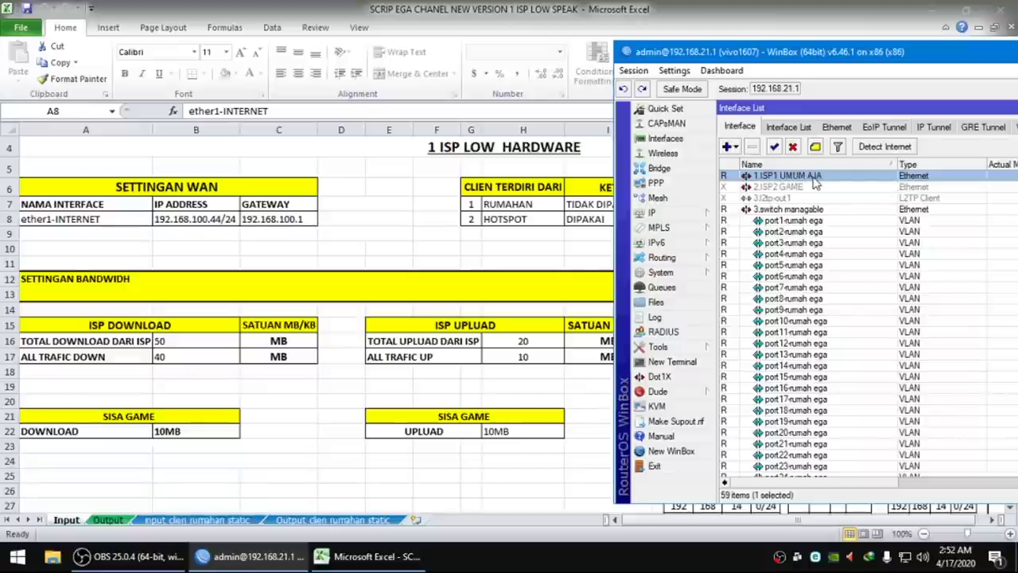
# Replace the WAN interface name in cell A8 of the workbook with the copied name 1.ISP1 UMUM AJA
pyautogui.click(117, 215)
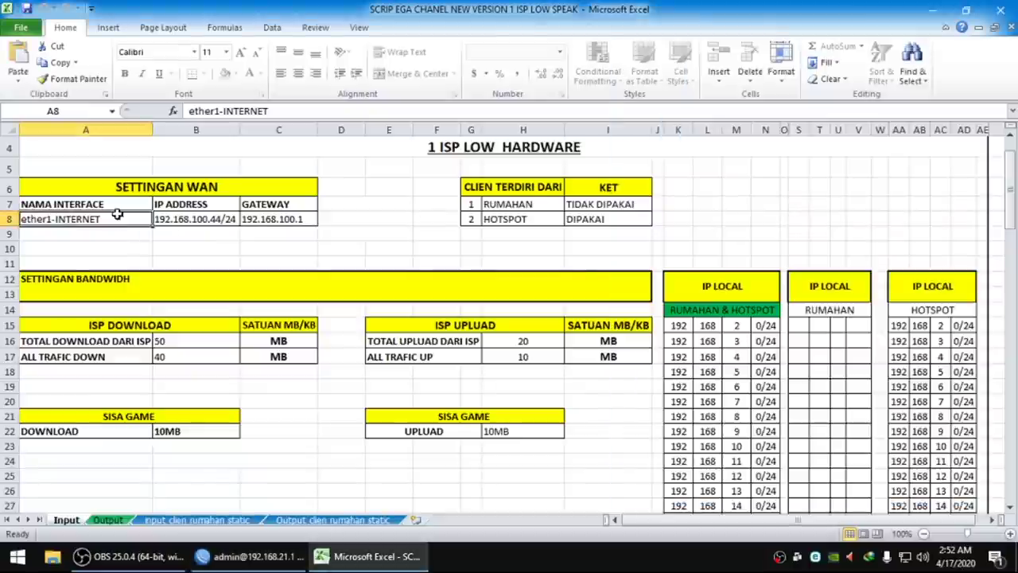
pyautogui.click(156, 249)
pyautogui.click(136, 218)
pyautogui.doubleClick(136, 218)
pyautogui.hotkey('shift', 'Home')
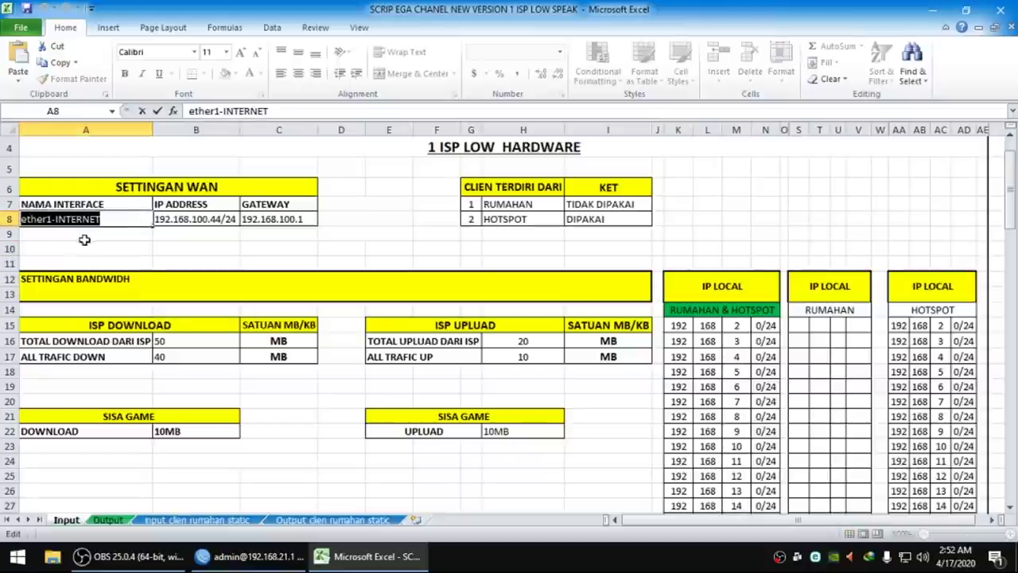
pyautogui.hotkey('ctrl', 'v')
pyautogui.click(185, 248)
# Open the router's IP address list in WinBox, sort it by address in descending order, and widen the Address and Interface columns
pyautogui.click(211, 221)
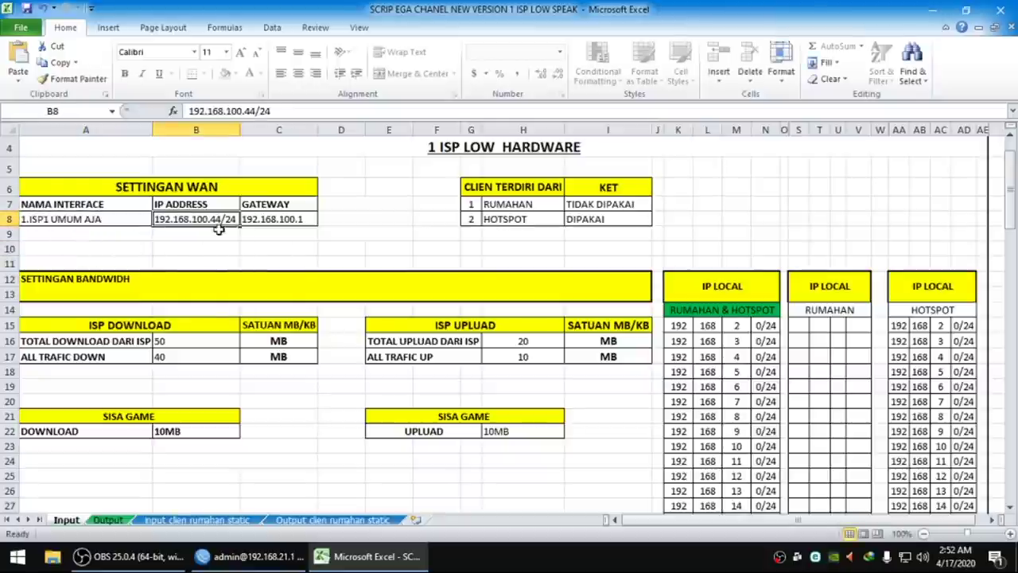
pyautogui.click(250, 556)
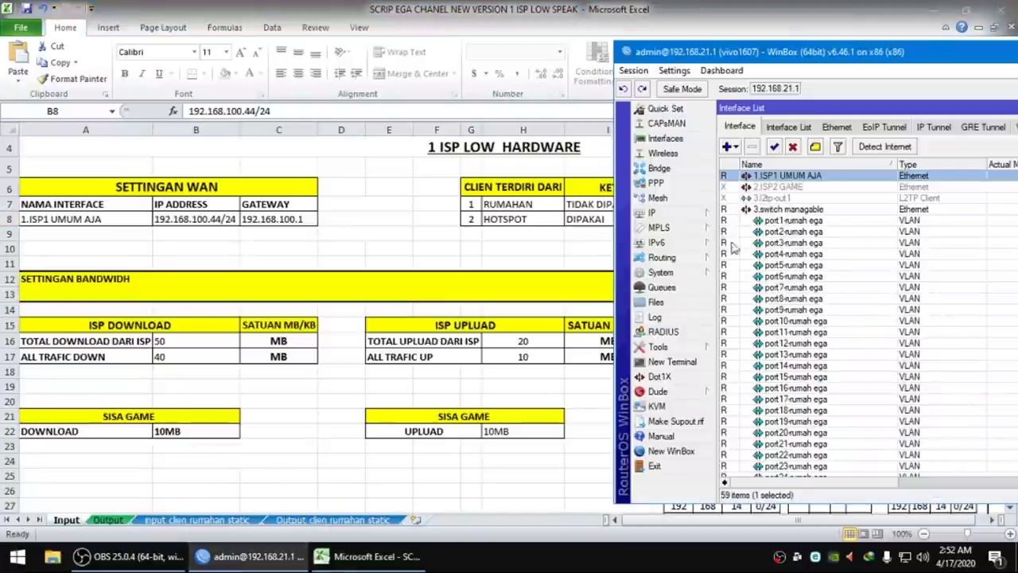
pyautogui.click(704, 213)
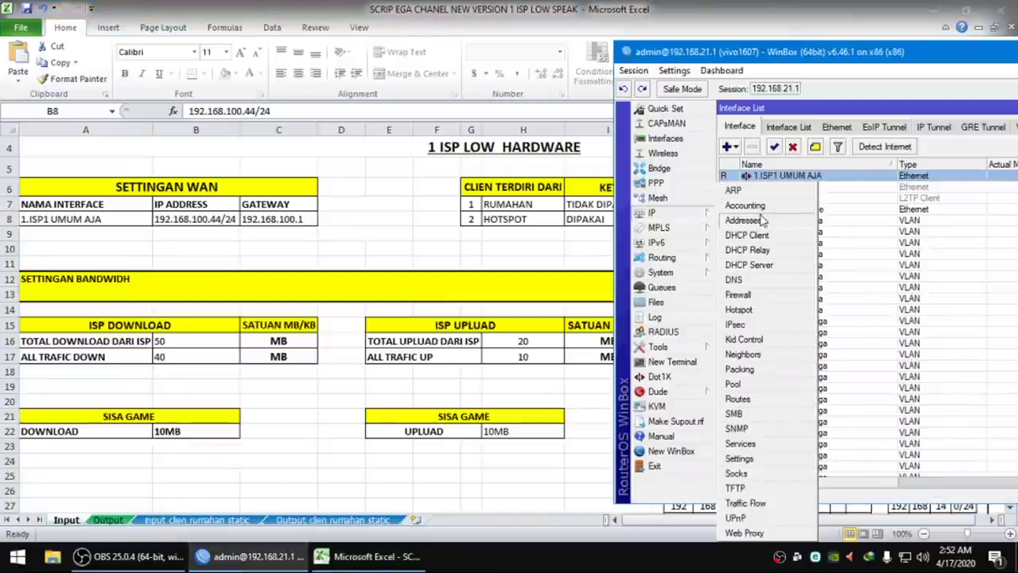
pyautogui.click(744, 220)
pyautogui.doubleClick(915, 185)
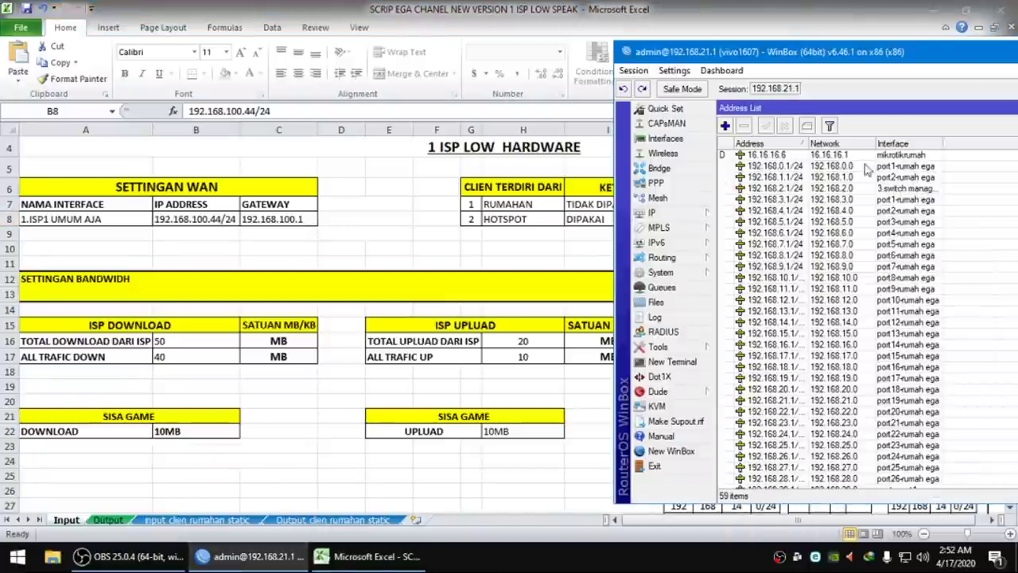
pyautogui.moveTo(946, 142); pyautogui.dragTo(993, 143)
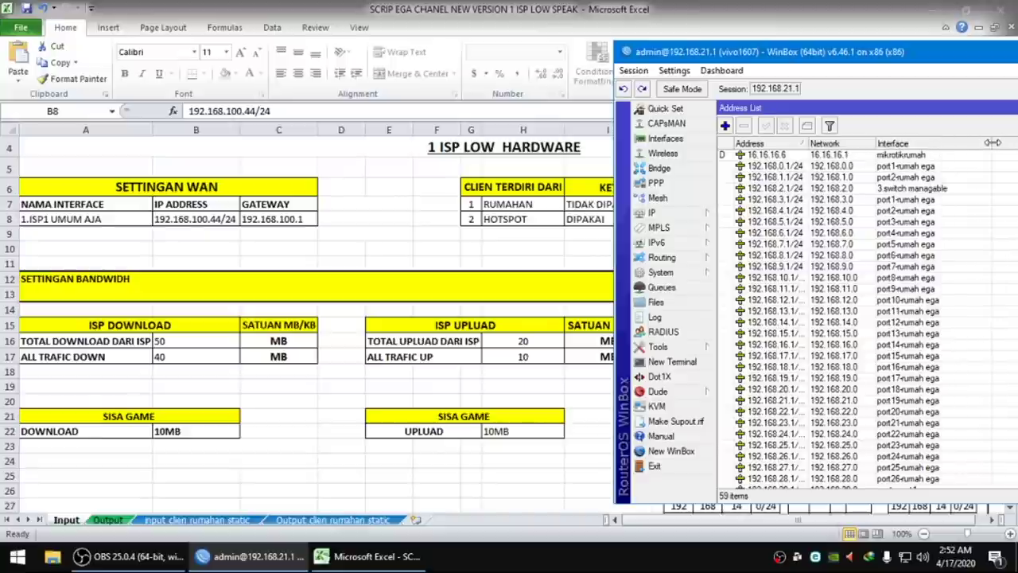
pyautogui.click(787, 145)
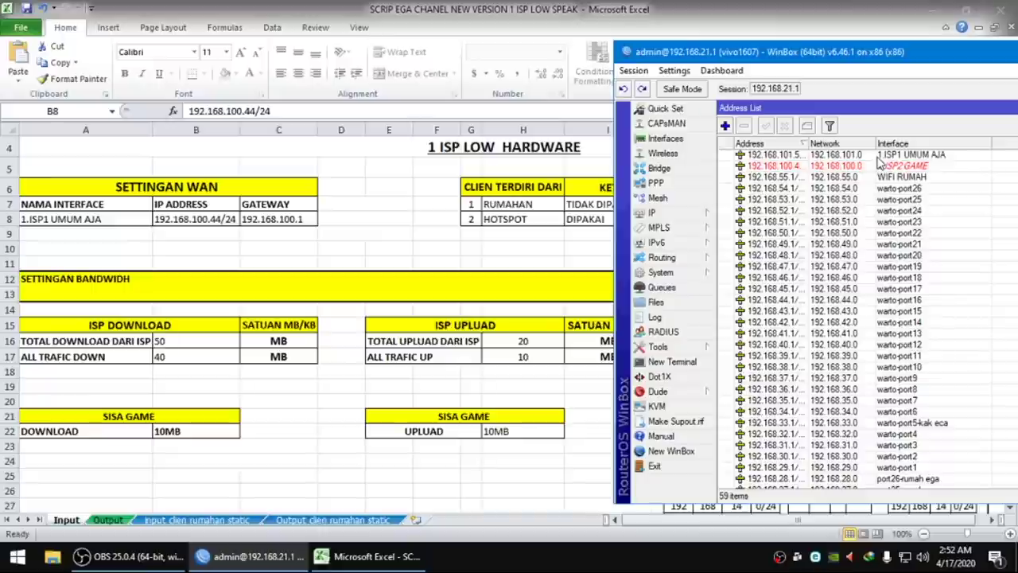
pyautogui.click(836, 155)
pyautogui.moveTo(805, 143); pyautogui.dragTo(846, 144)
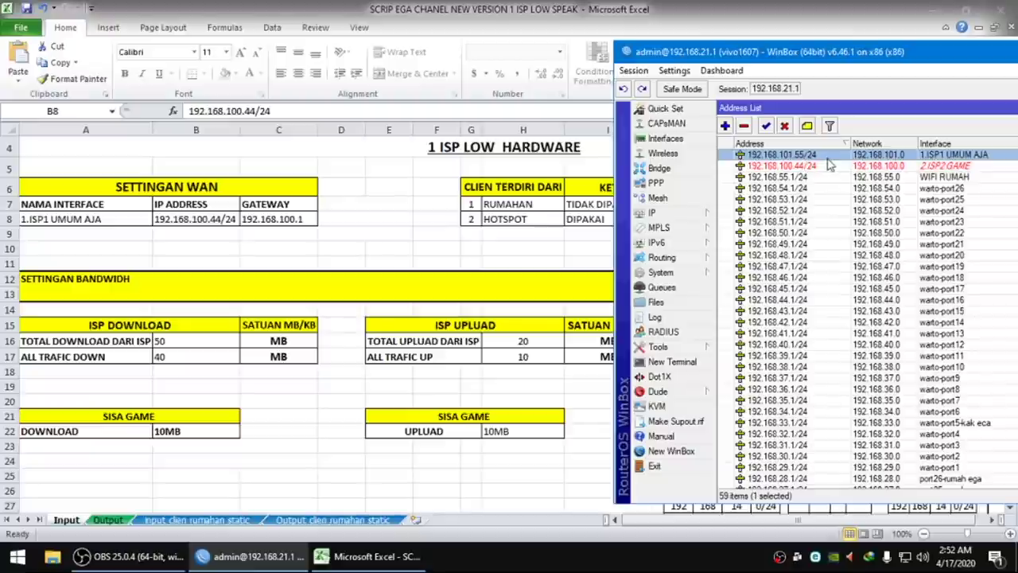
# Copy the address 192.168.101.55/24 from the 1.ISP1 UMUM AJA entry and close the entry without changes
pyautogui.doubleClick(965, 155)
pyautogui.rightClick(927, 240)
pyautogui.click(945, 258)
pyautogui.click(1012, 263)
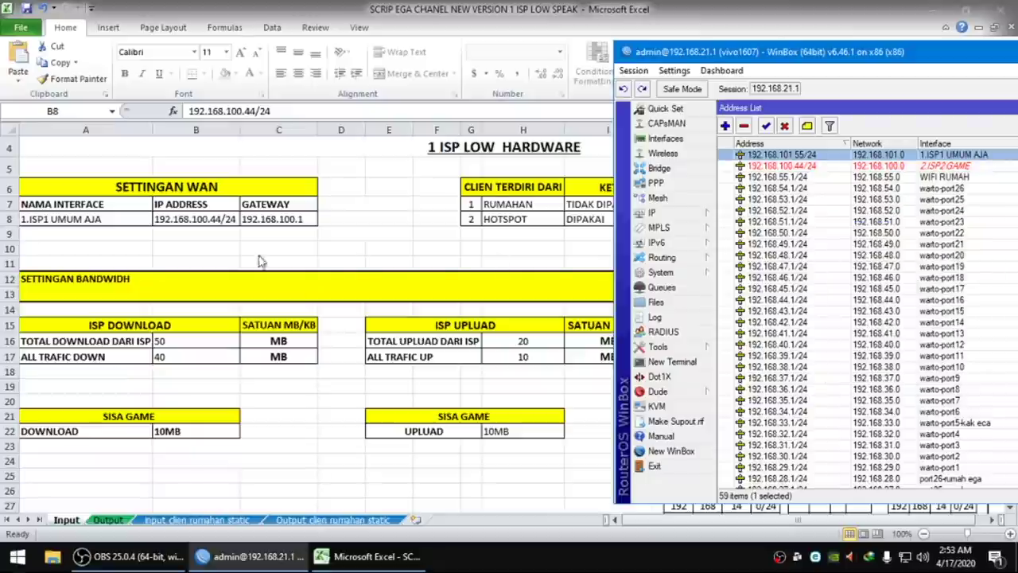
# Replace the WAN IP address in cell B8 of the workbook with the copied address 192.168.101.55/24
pyautogui.click(188, 221)
pyautogui.doubleClick(203, 217)
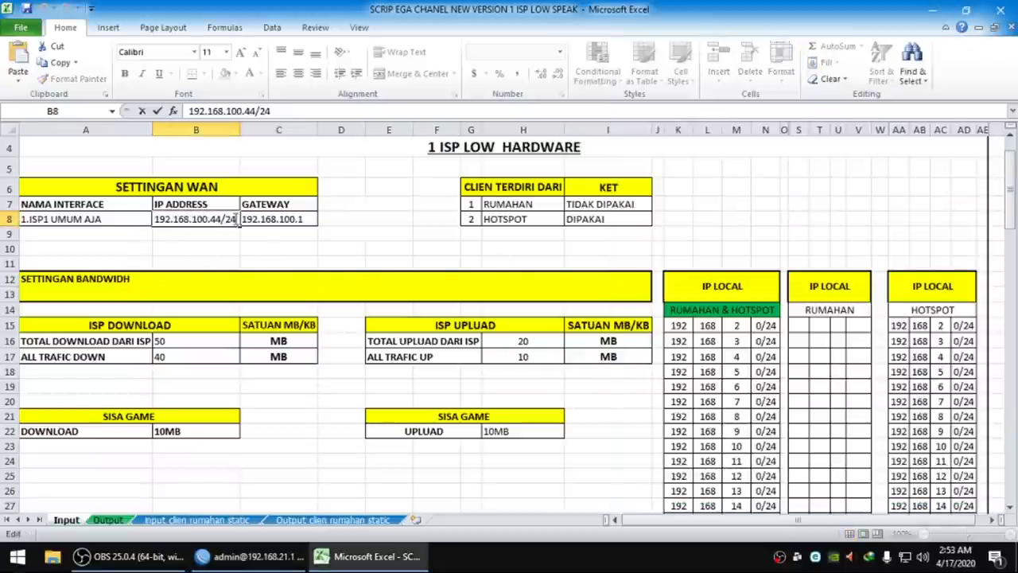
pyautogui.moveTo(236, 220); pyautogui.dragTo(140, 219)
pyautogui.write('192.168.101.55/24')
pyautogui.click(275, 248)
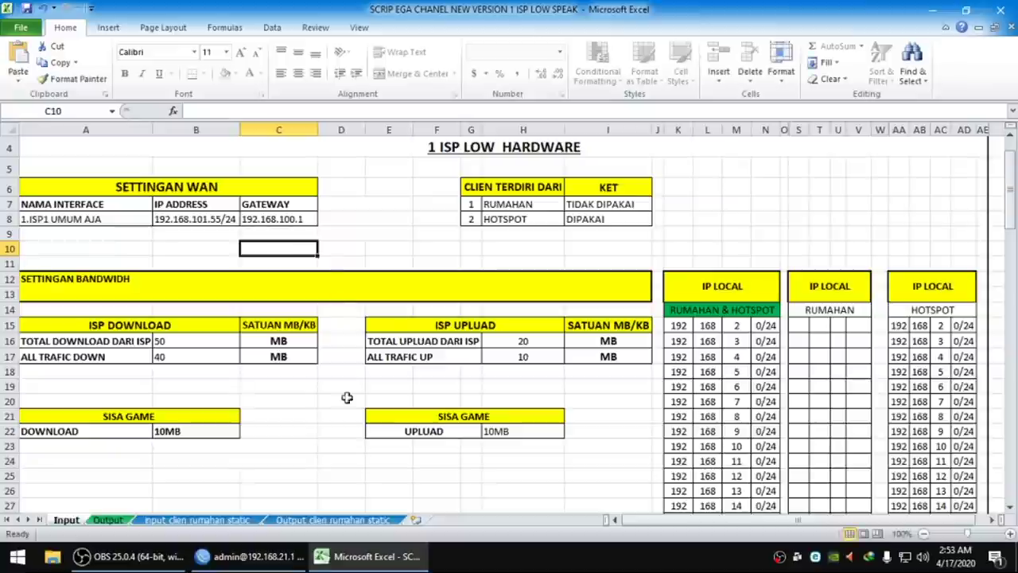
# Switch to WinBox, open the router's route list, check the gateway of the default route 0.0.0.0/0, and close the route unchanged
pyautogui.click(250, 556)
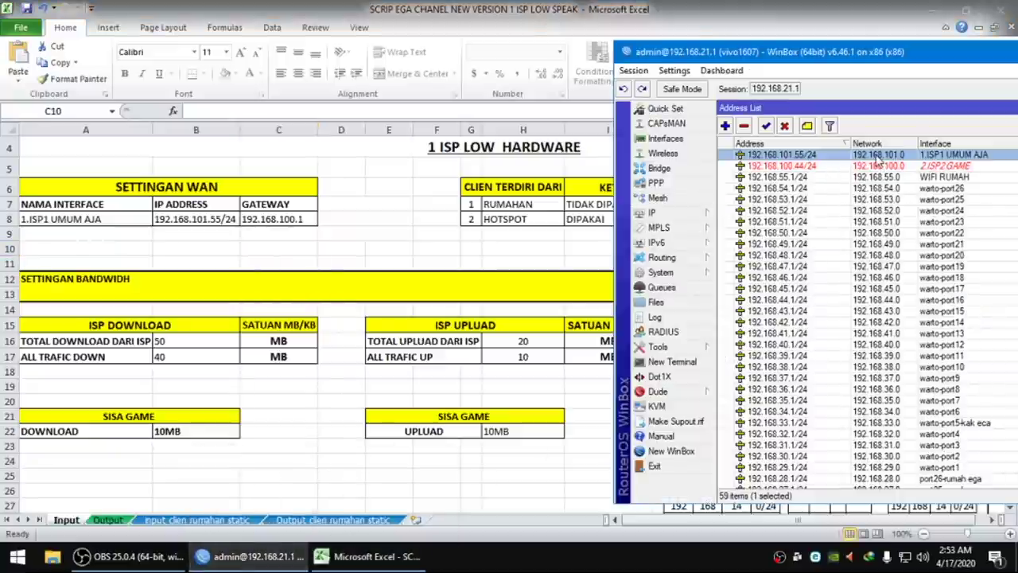
pyautogui.click(699, 213)
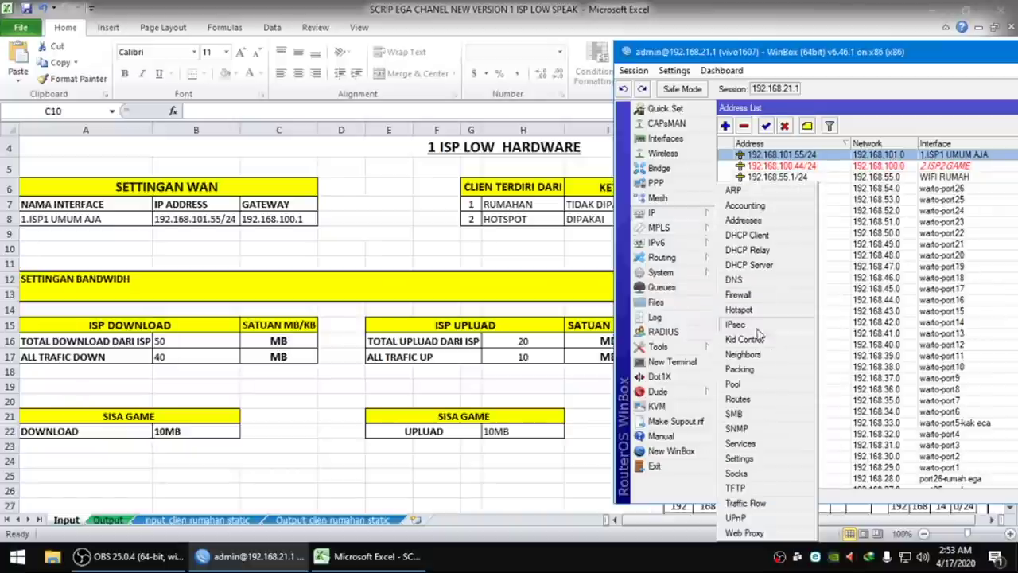
pyautogui.click(776, 393)
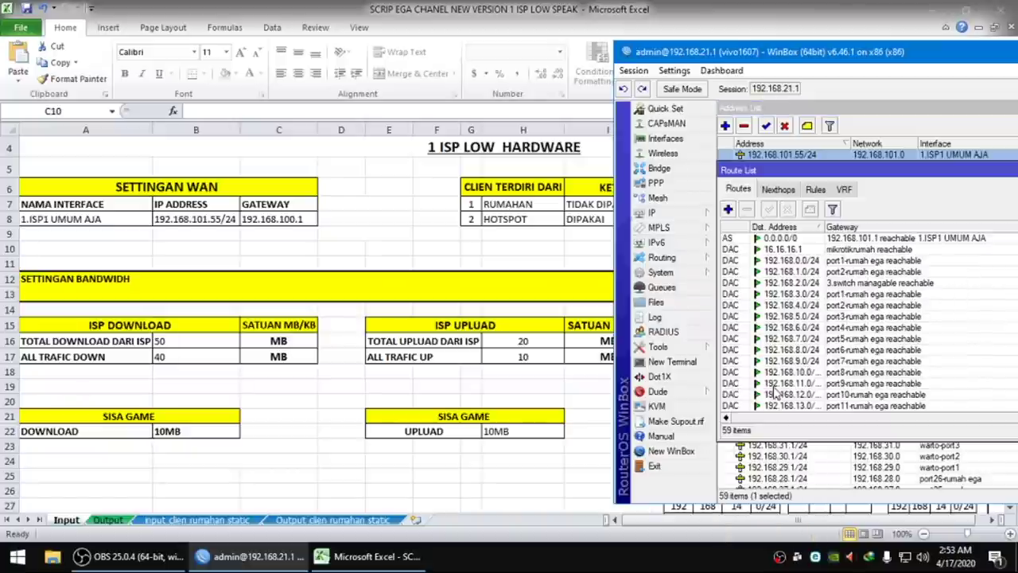
pyautogui.click(875, 238)
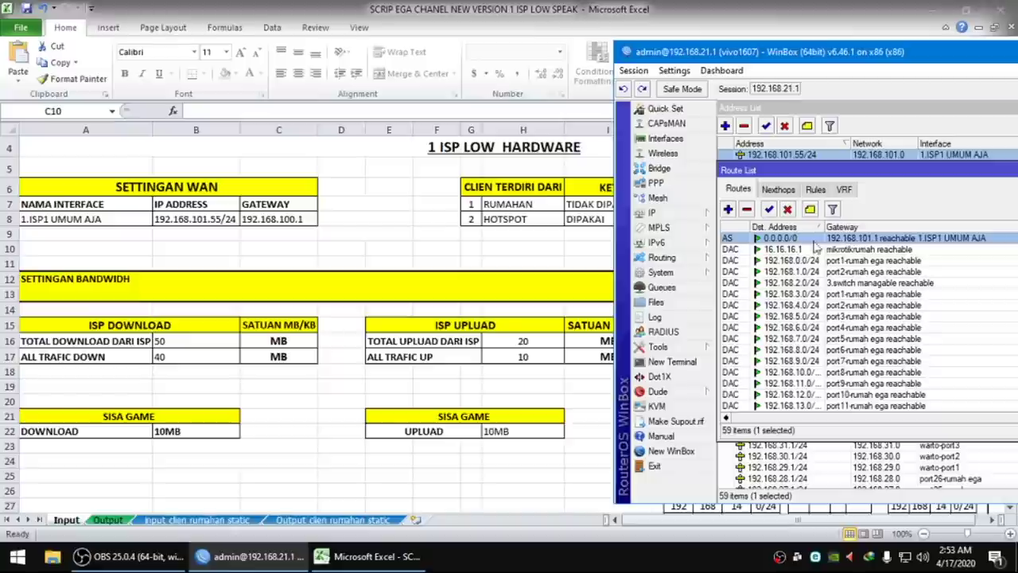
pyautogui.doubleClick(867, 238)
pyautogui.doubleClick(844, 239)
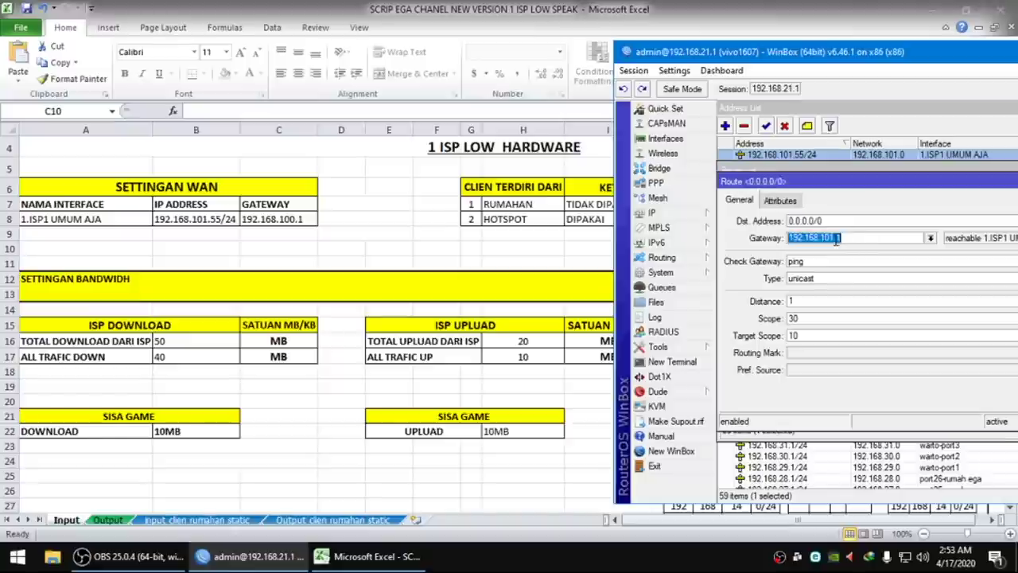
pyautogui.press('Escape')
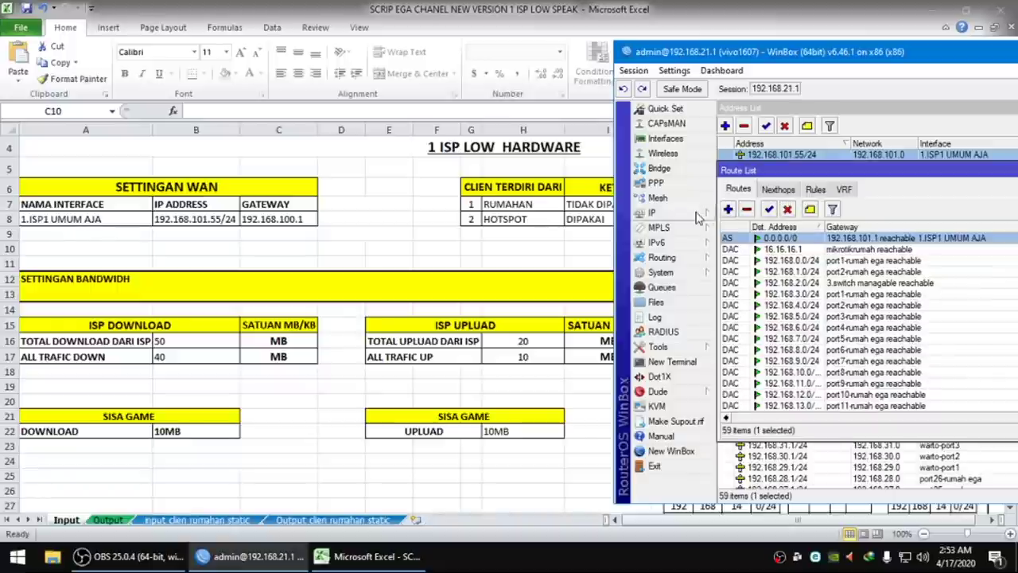
# Add a DHCP client on interface 1.ISP1 UMUM AJA with Add Default Route set to no
pyautogui.click(652, 213)
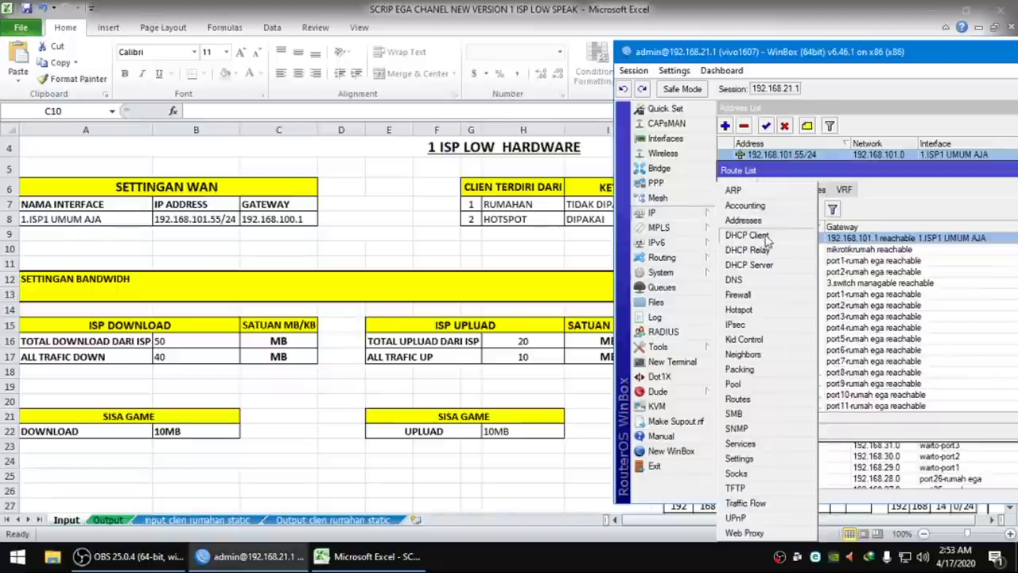
pyautogui.click(756, 236)
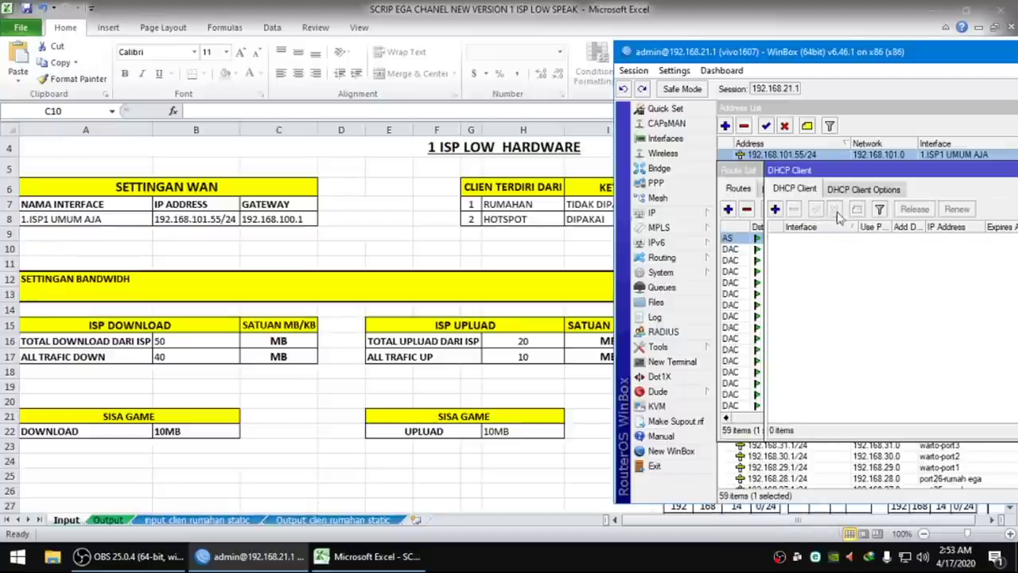
pyautogui.moveTo(837, 178); pyautogui.dragTo(811, 179)
pyautogui.click(749, 209)
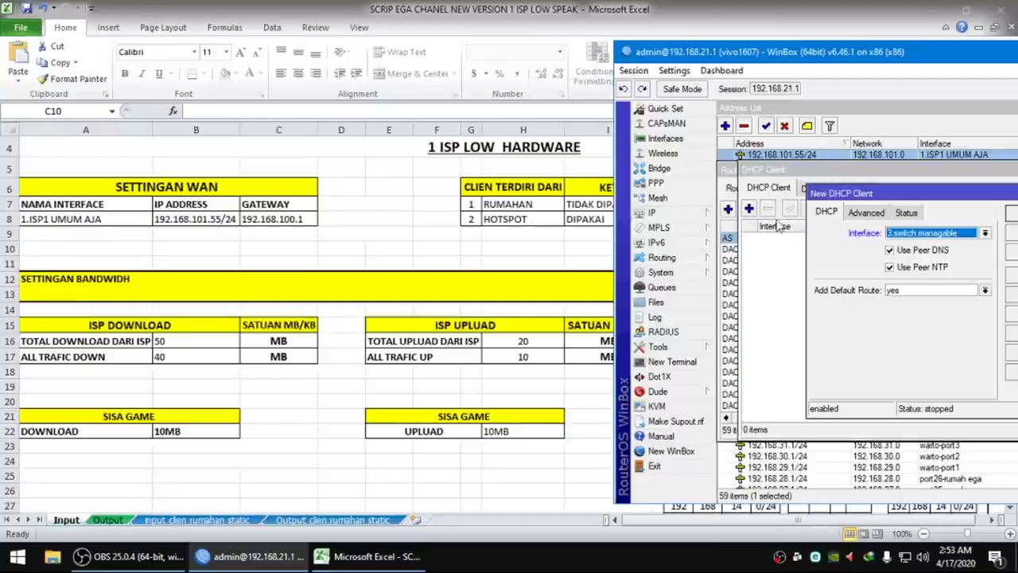
pyautogui.click(931, 233)
pyautogui.click(901, 253)
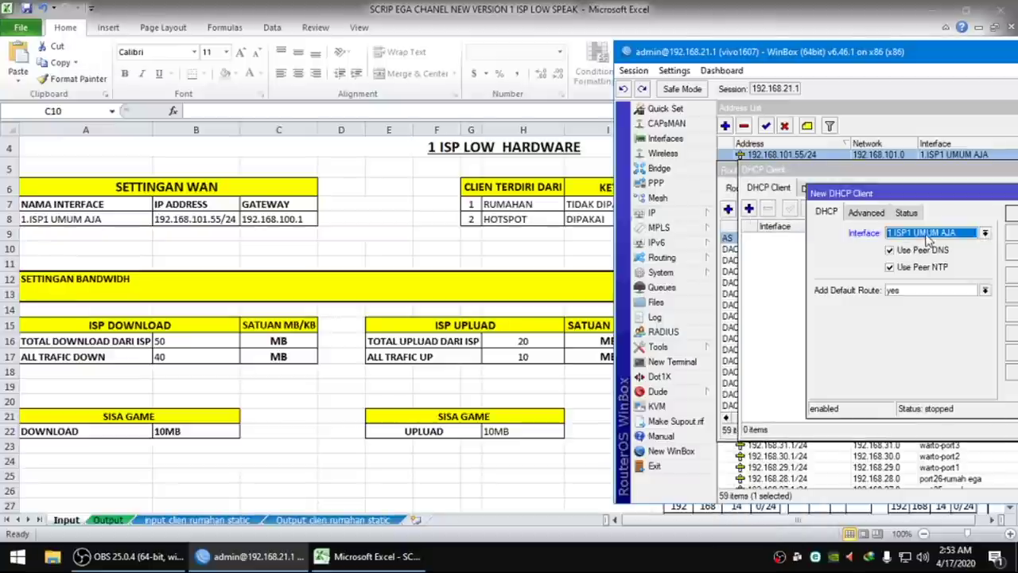
pyautogui.click(917, 291)
pyautogui.click(891, 302)
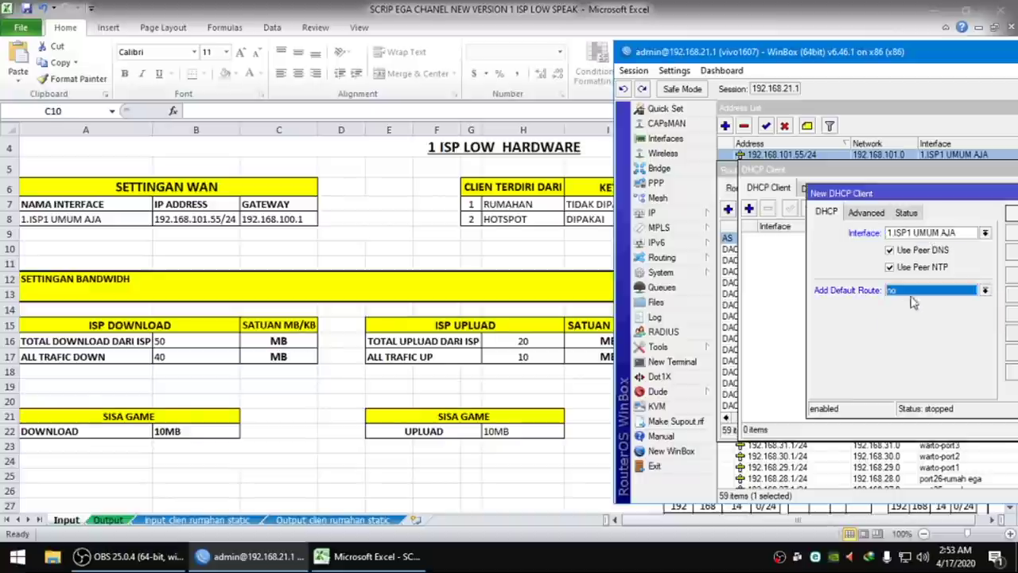
pyautogui.moveTo(997, 214); pyautogui.dragTo(901, 213)
pyautogui.click(955, 215)
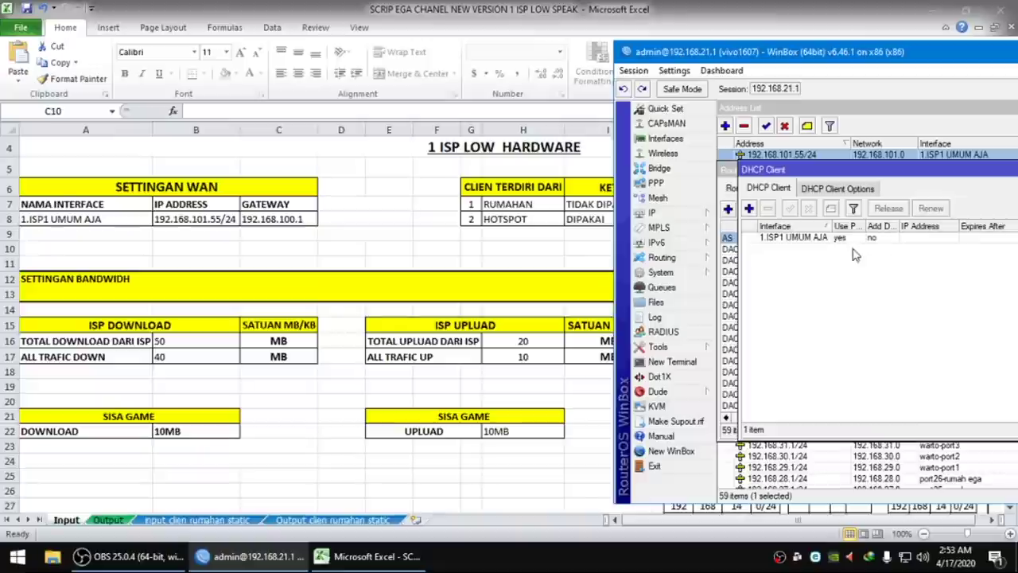
# Open the status details of the 1.ISP1 UMUM AJA DHCP client and copy its gateway address 192.168.101.1
pyautogui.moveTo(897, 63); pyautogui.dragTo(665, 74)
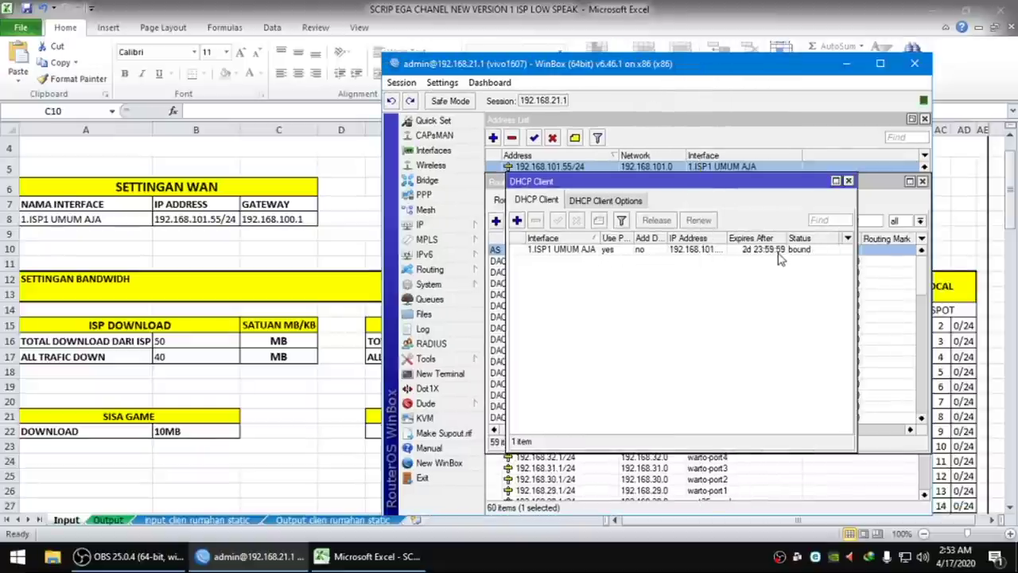
pyautogui.doubleClick(573, 250)
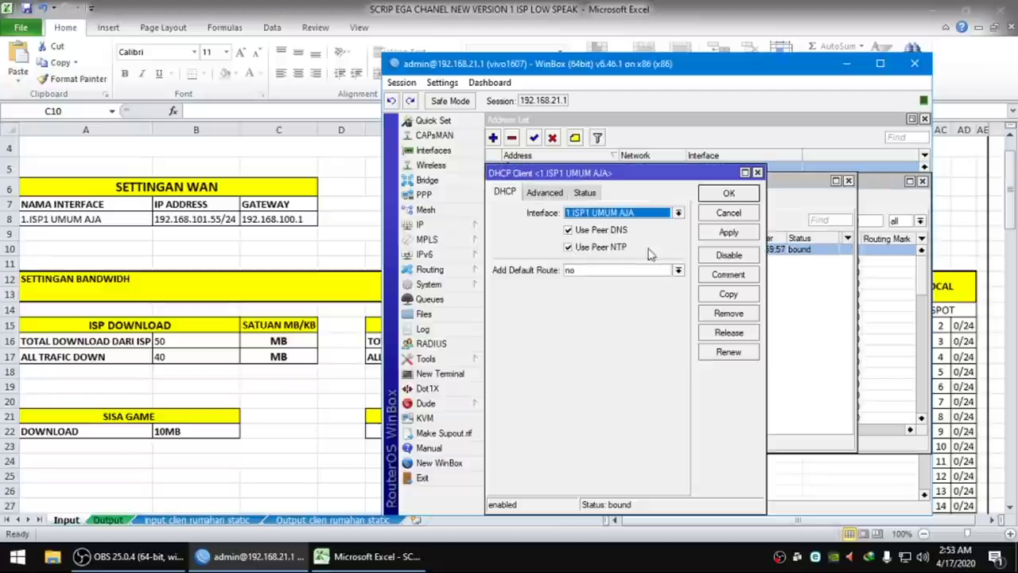
pyautogui.click(586, 193)
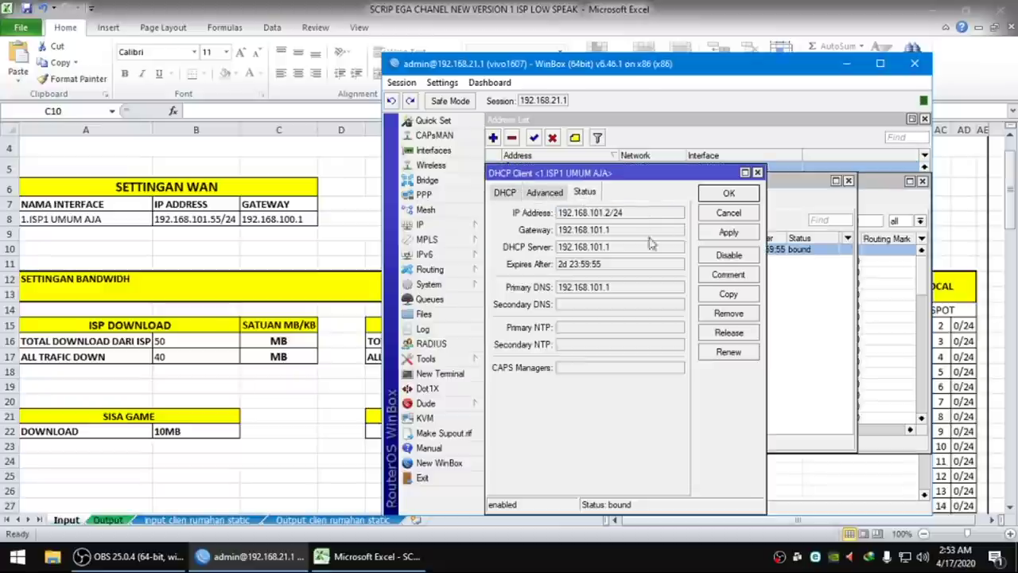
pyautogui.doubleClick(609, 230)
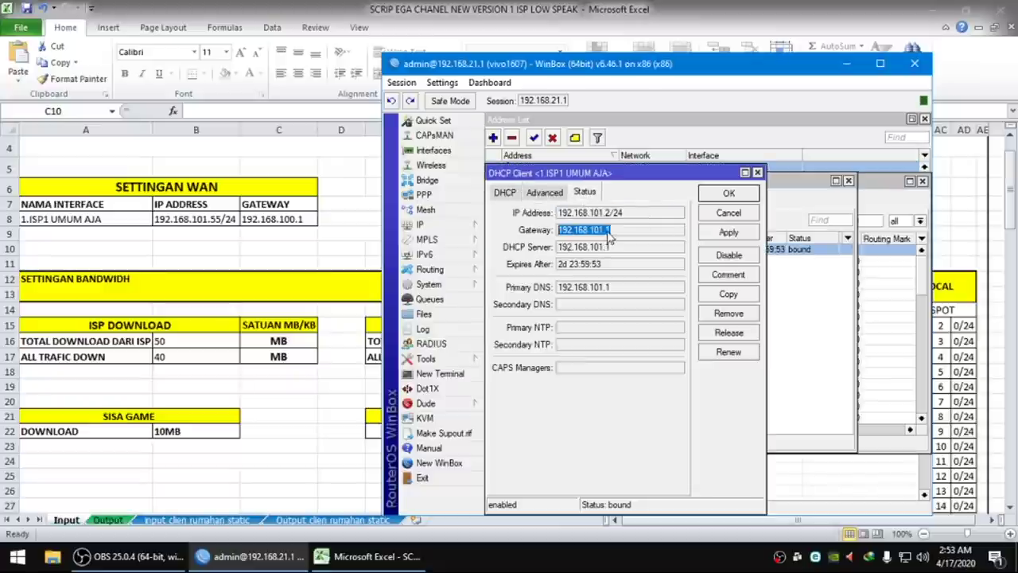
pyautogui.rightClick(609, 232)
pyautogui.click(620, 242)
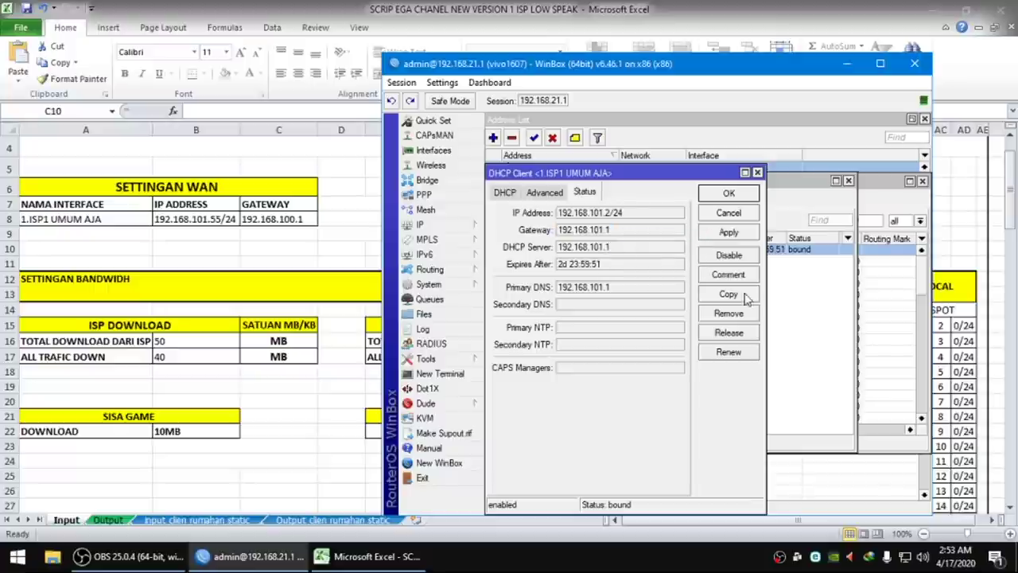
# Remove the 1.ISP1 UMUM AJA DHCP client, close the DHCP client and route lists, and uncover the workbook's WAN table
pyautogui.click(738, 318)
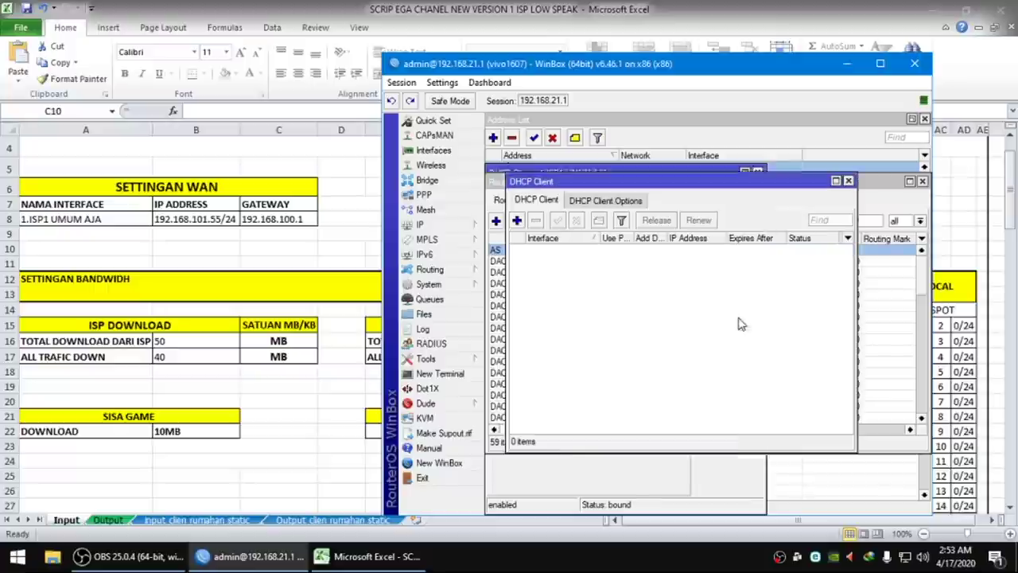
pyautogui.click(848, 181)
pyautogui.click(923, 182)
pyautogui.moveTo(640, 70); pyautogui.dragTo(850, 78)
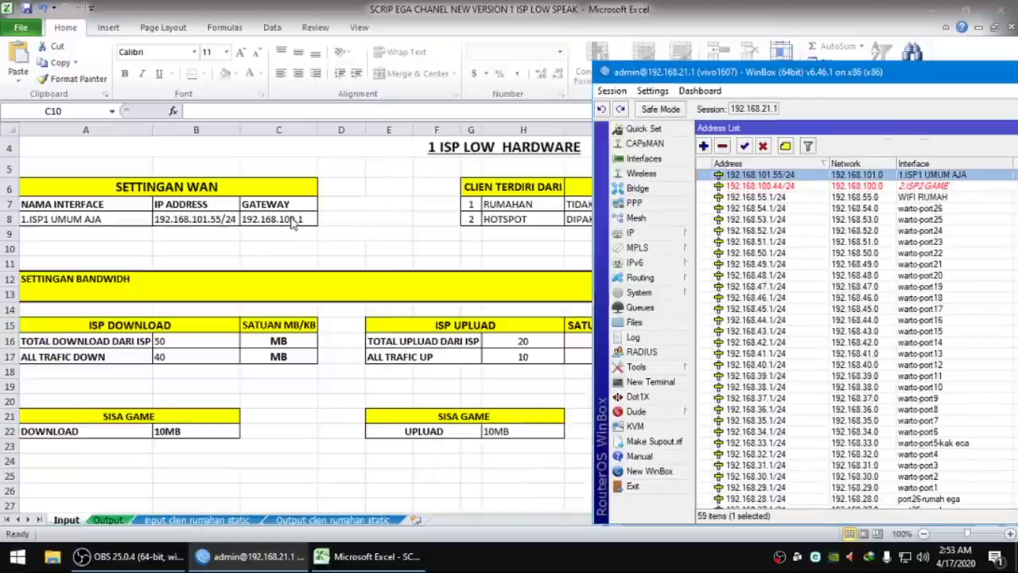
# Replace the WAN gateway in cell C8 of the workbook with the copied address 192.168.101.1
pyautogui.click(291, 221)
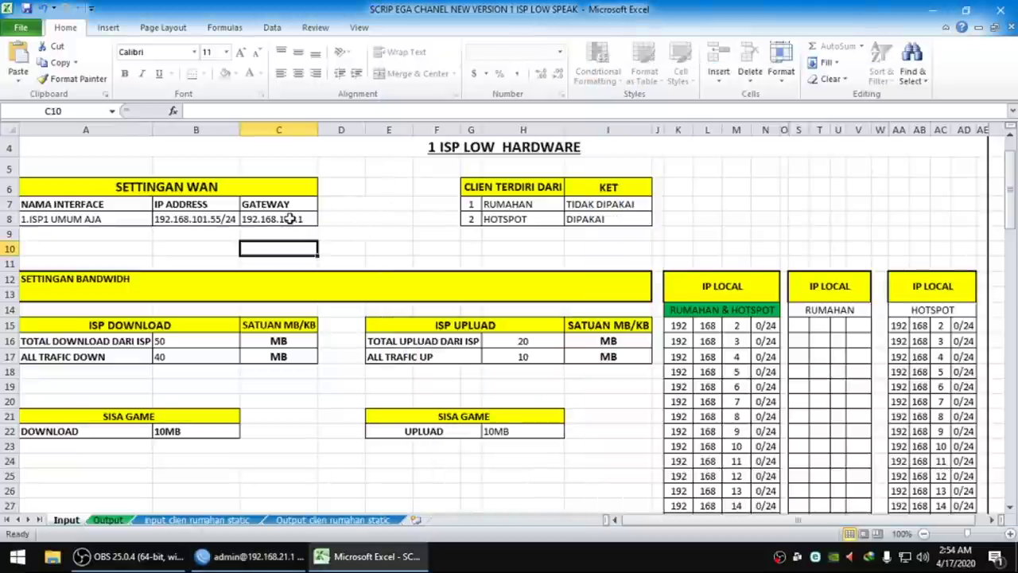
pyautogui.click(281, 220)
pyautogui.doubleClick(301, 218)
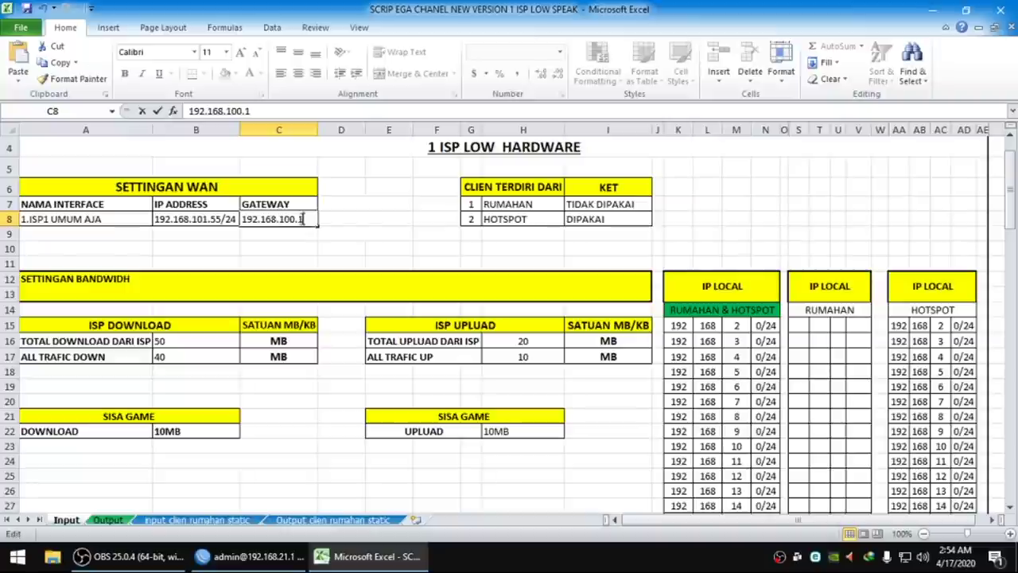
pyautogui.moveTo(314, 221); pyautogui.dragTo(210, 220)
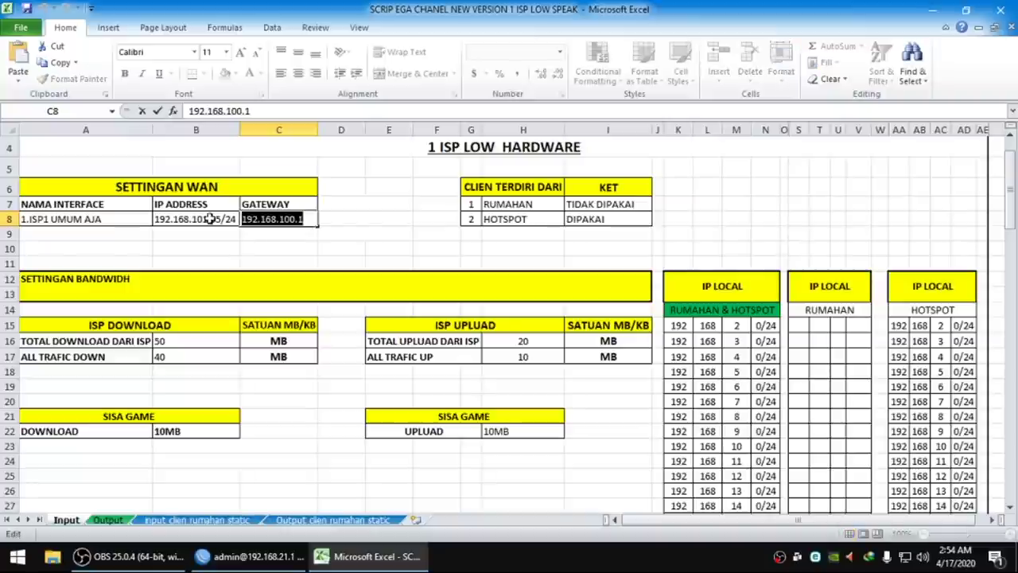
pyautogui.hotkey('ctrl', 'v')
pyautogui.click(384, 246)
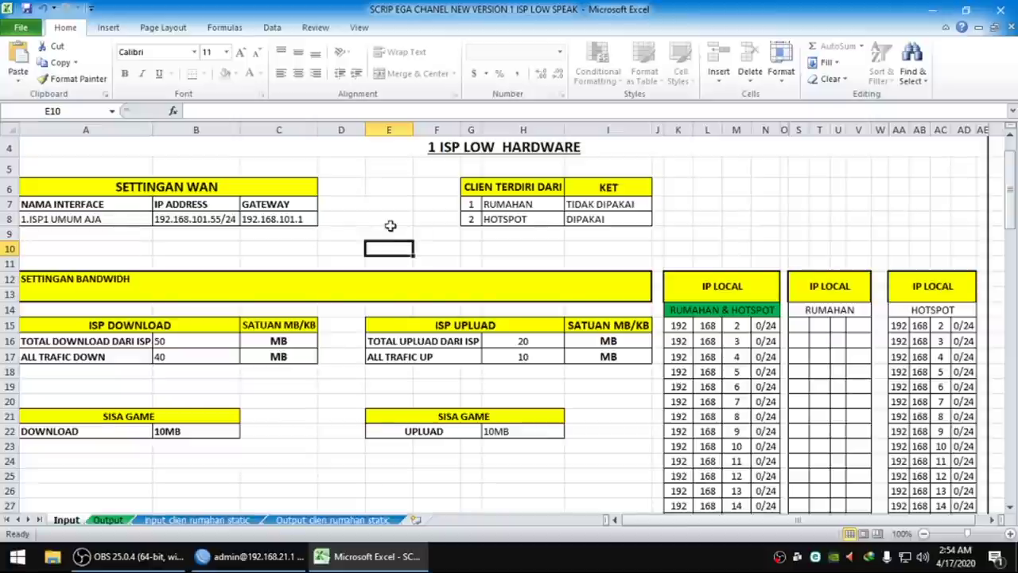
# Examine the client type table and the status options offered for RUMAHAN in cell I7
pyautogui.click(527, 203)
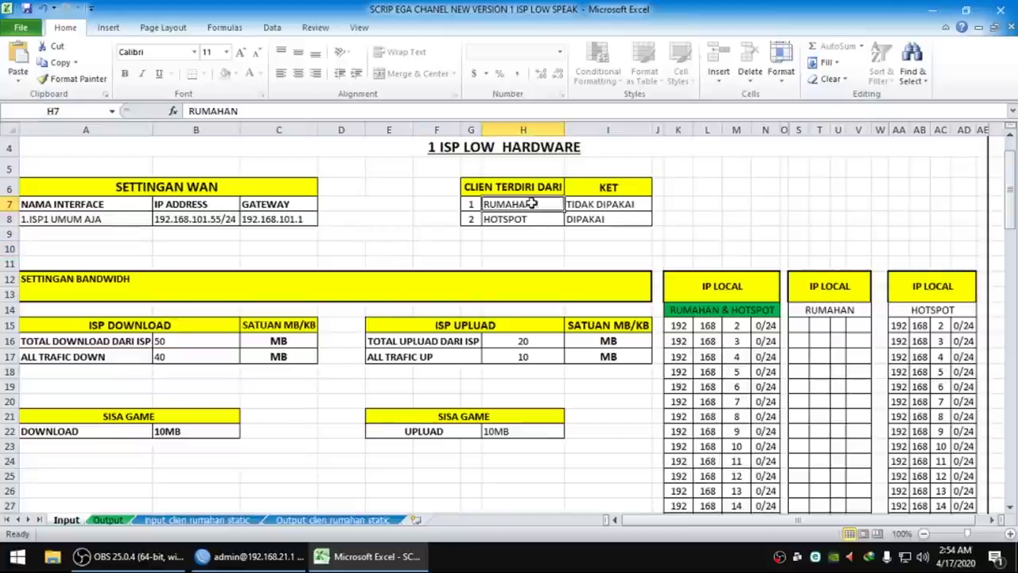
pyautogui.click(495, 188)
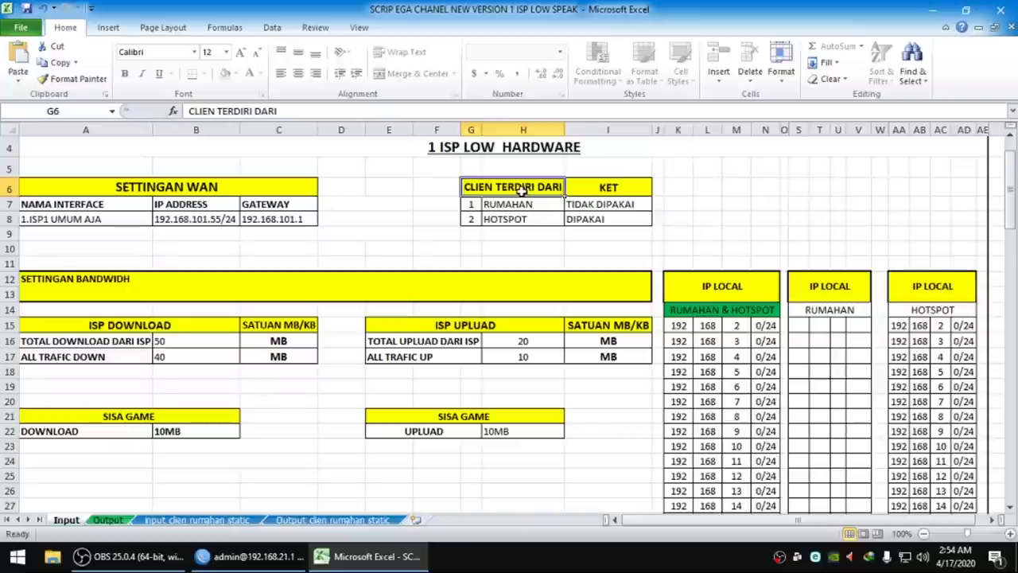
pyautogui.click(541, 204)
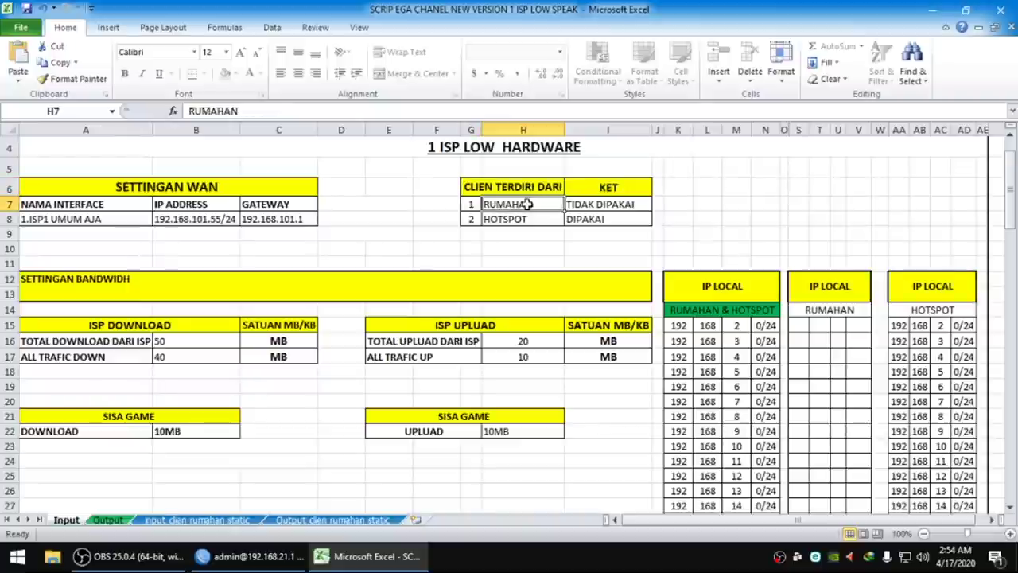
pyautogui.click(602, 208)
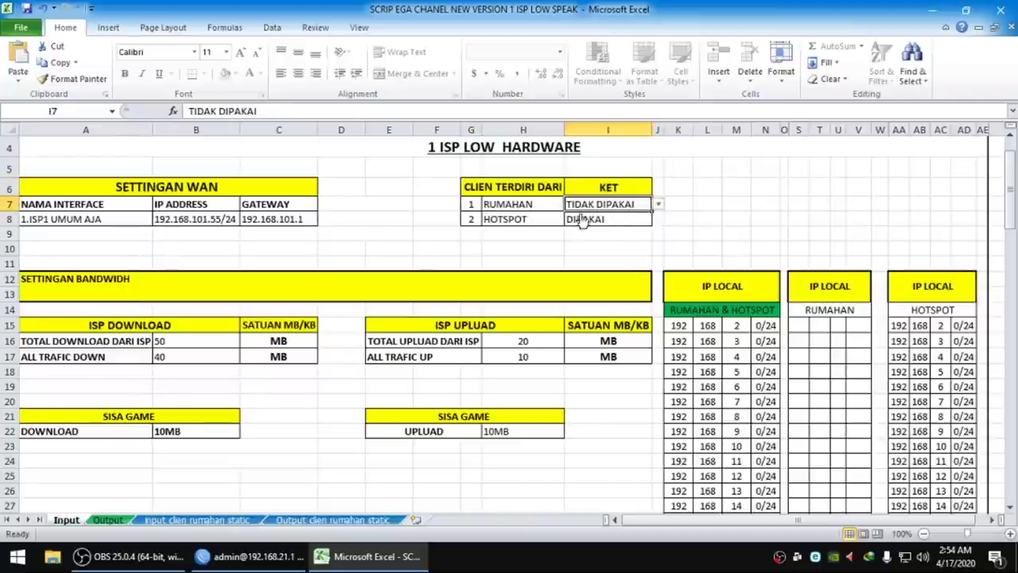
pyautogui.click(658, 205)
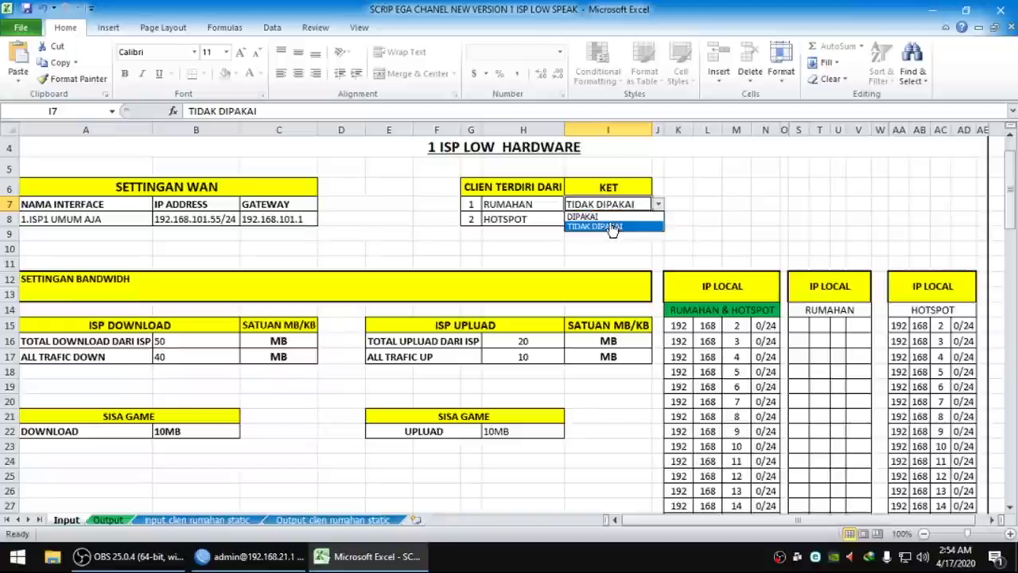
pyautogui.click(705, 221)
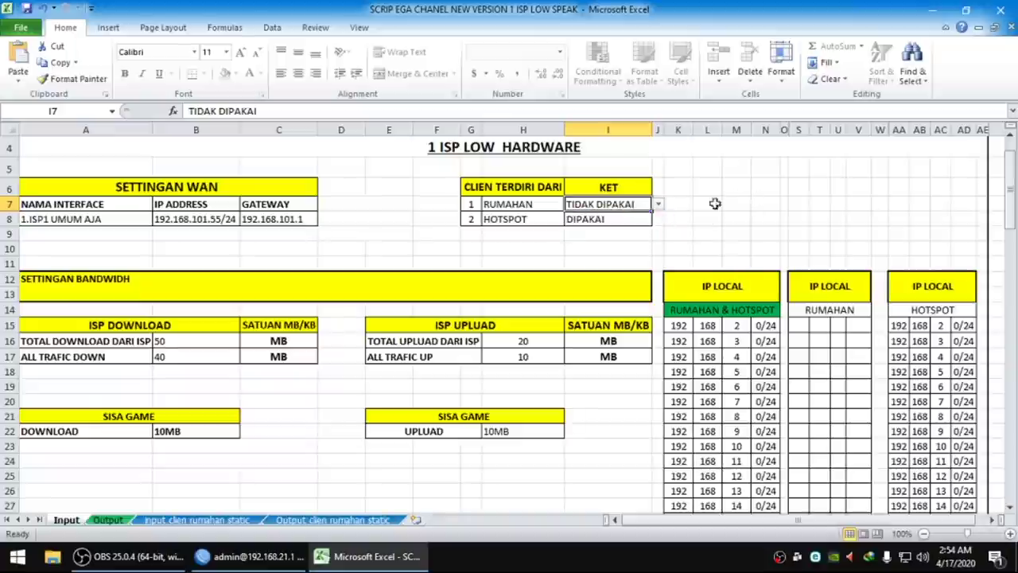
# Try DIPAKAI as the RUMAHAN client status in cell I7 and set it back to TIDAK DIPAKAI
pyautogui.click(658, 206)
pyautogui.click(630, 216)
pyautogui.click(632, 224)
pyautogui.click(632, 201)
pyautogui.click(659, 205)
pyautogui.click(621, 223)
pyautogui.click(586, 218)
pyautogui.click(629, 204)
pyautogui.click(658, 205)
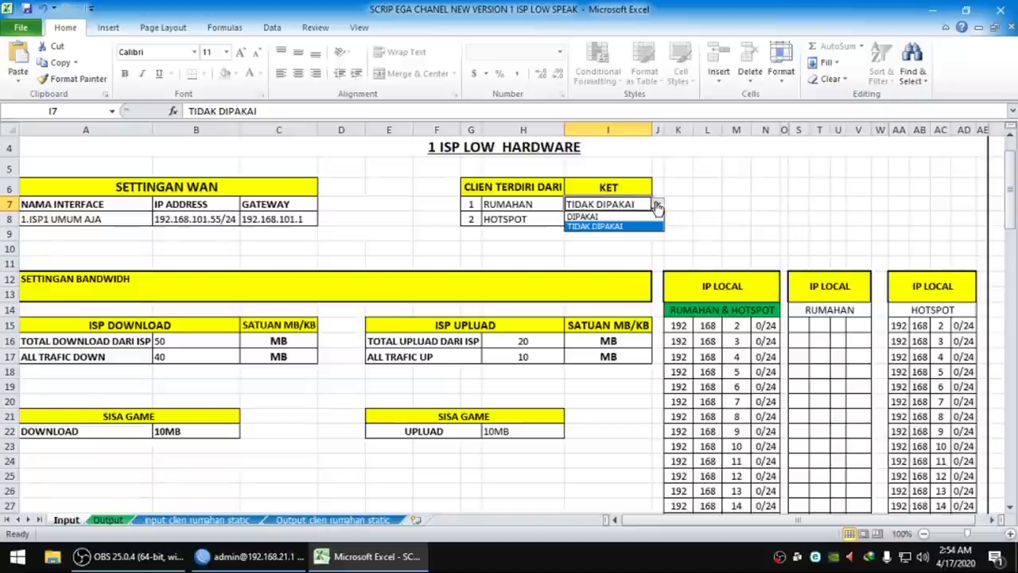
pyautogui.click(617, 226)
# Set the RUMAHAN client status in cell I7 to DIPAKAI
pyautogui.click(540, 207)
pyautogui.click(539, 218)
pyautogui.click(629, 204)
pyautogui.click(658, 205)
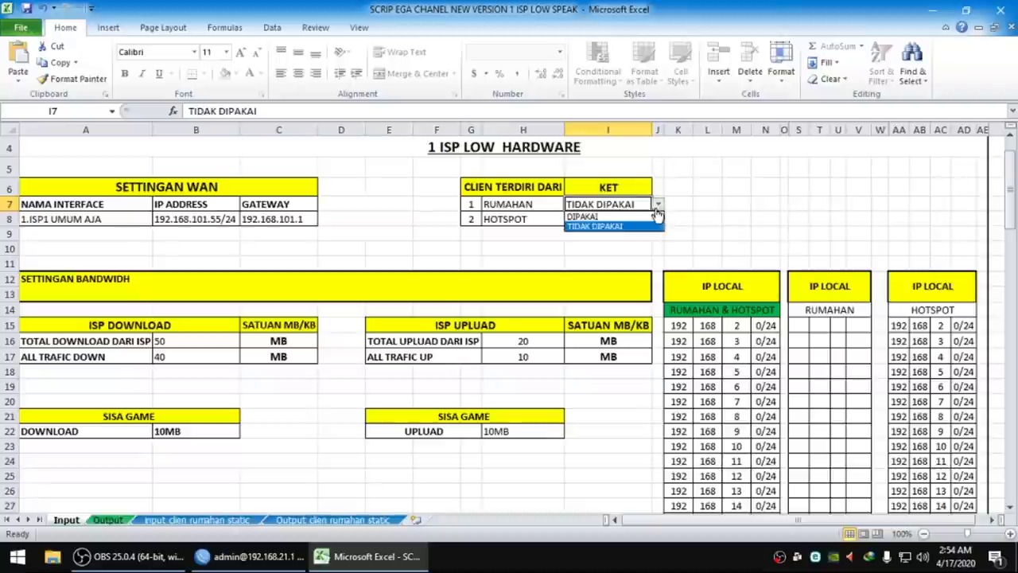
pyautogui.click(600, 217)
pyautogui.moveTo(618, 205); pyautogui.dragTo(657, 225)
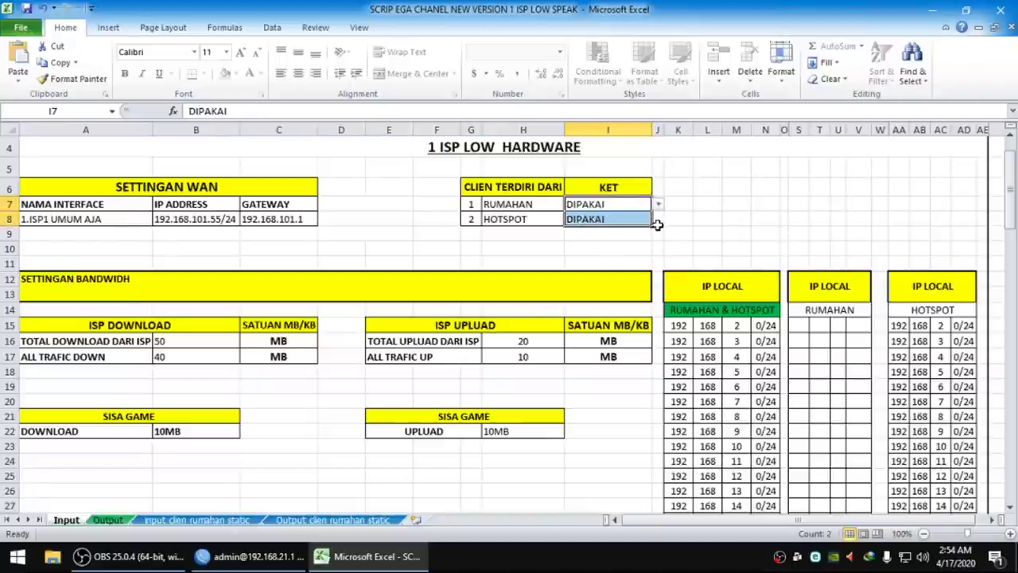
pyautogui.click(797, 232)
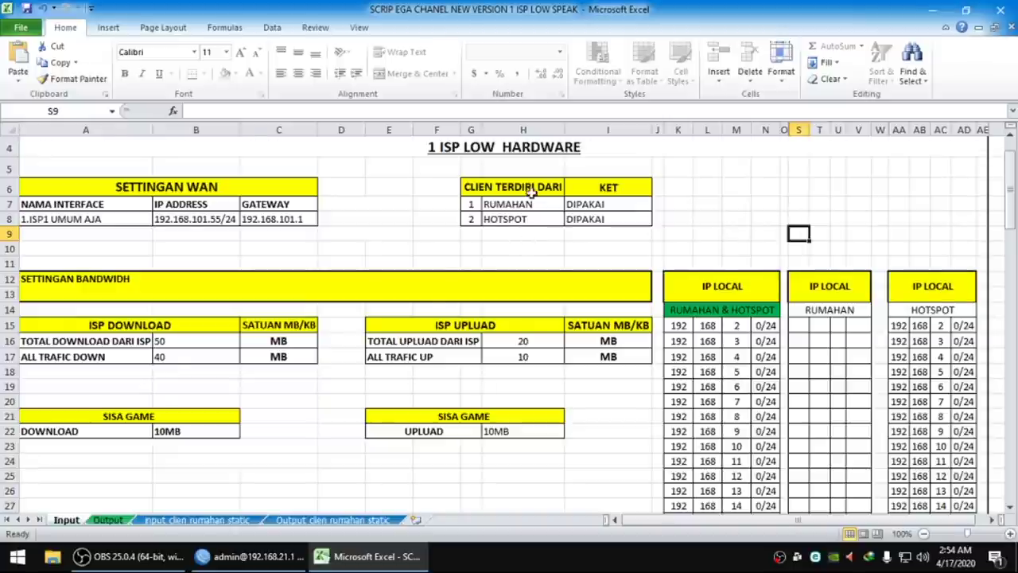
# Check the unit options in the ISP DOWNLOAD table and choose MB for the total download in cell C16
pyautogui.scroll(-2, 532, 192)
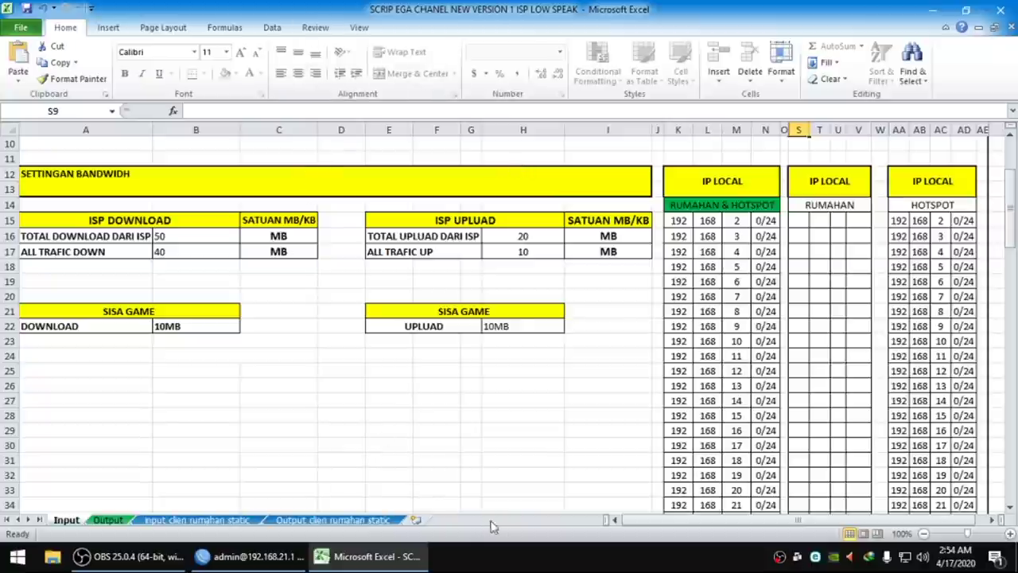
pyautogui.click(641, 520)
pyautogui.scroll(1, 183, 297)
pyautogui.click(285, 282)
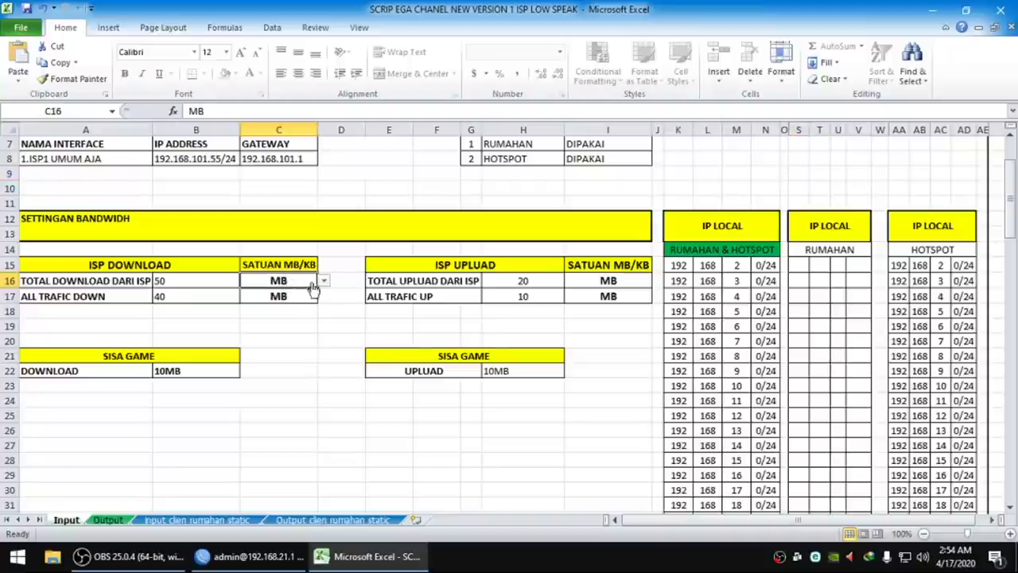
pyautogui.click(324, 281)
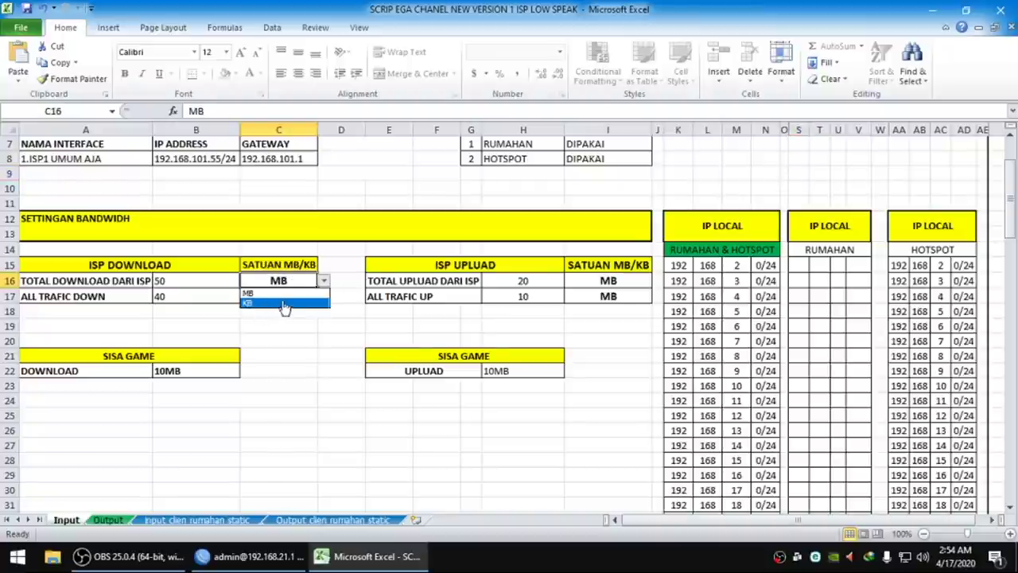
pyautogui.click(291, 331)
pyautogui.click(292, 300)
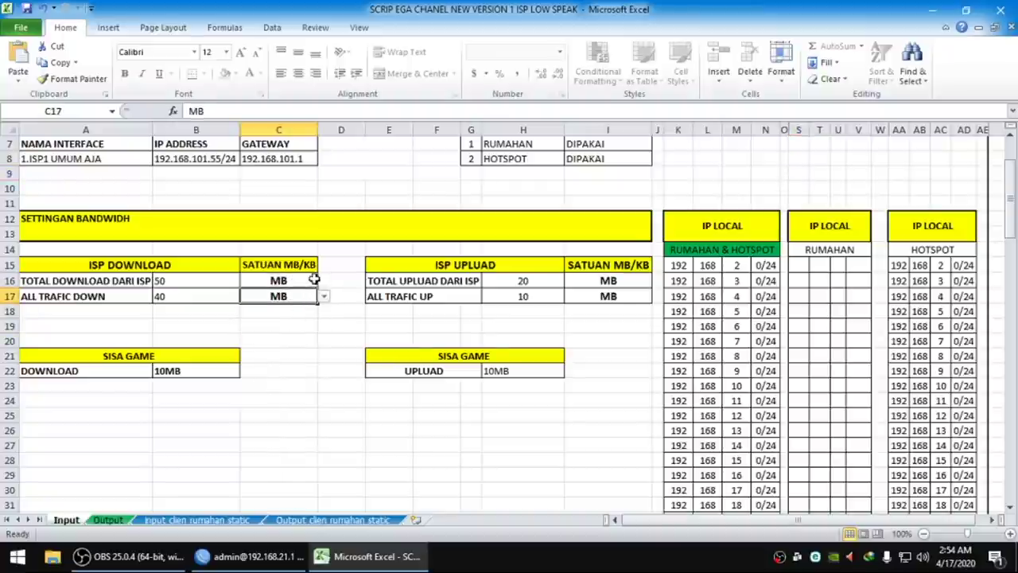
pyautogui.click(317, 281)
pyautogui.click(324, 281)
pyautogui.click(299, 296)
pyautogui.click(299, 296)
pyautogui.click(346, 280)
# Choose MB as the unit for the total ISP upload in cell I16 and for ALL TRAFIC UP in cell I17
pyautogui.click(606, 281)
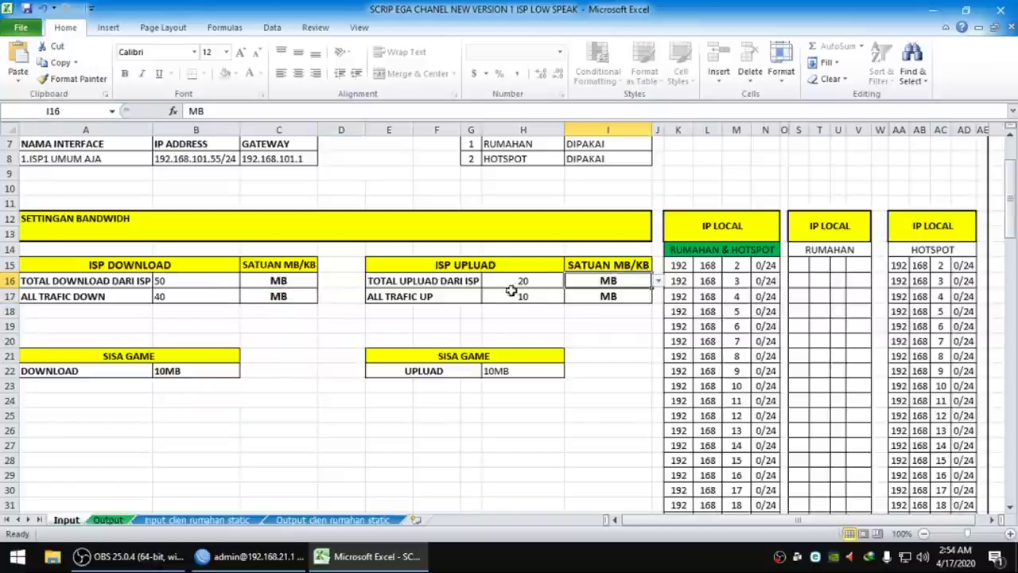
pyautogui.click(658, 280)
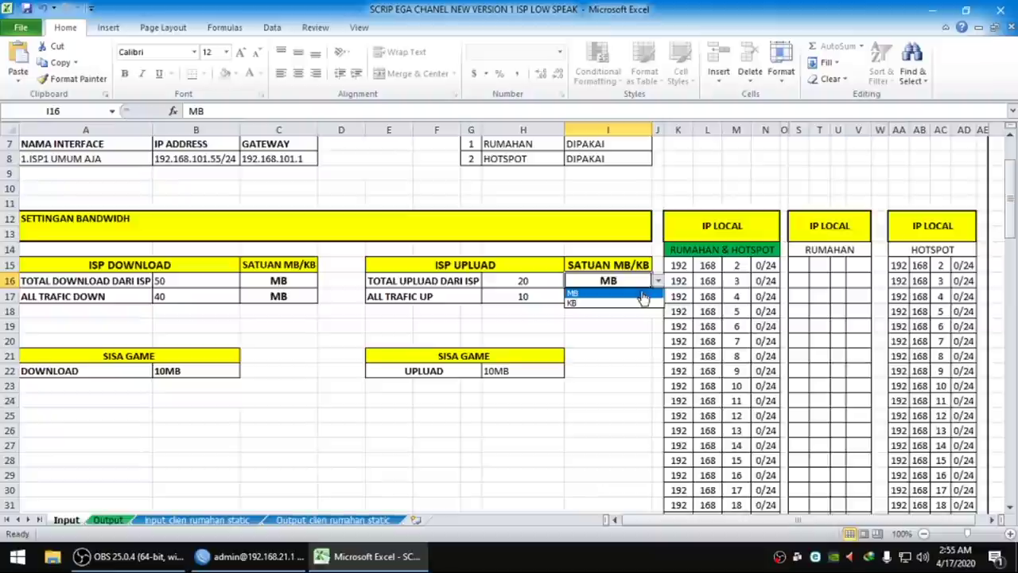
pyautogui.click(643, 296)
pyautogui.click(646, 298)
pyautogui.click(658, 297)
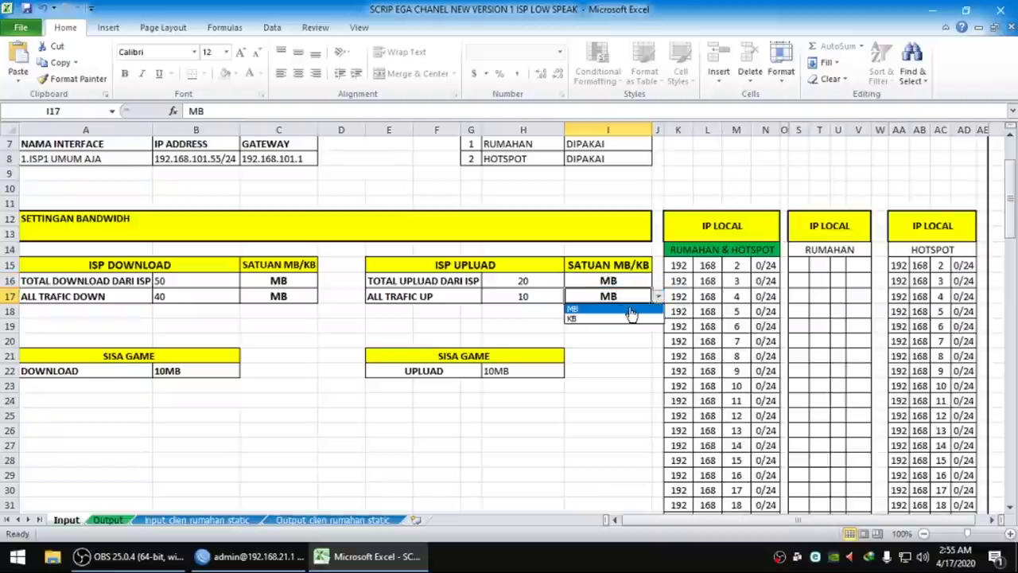
pyautogui.click(630, 314)
# Clear the download amounts in cells B16:B17 and the upload amounts in cells H16:H17
pyautogui.click(195, 283)
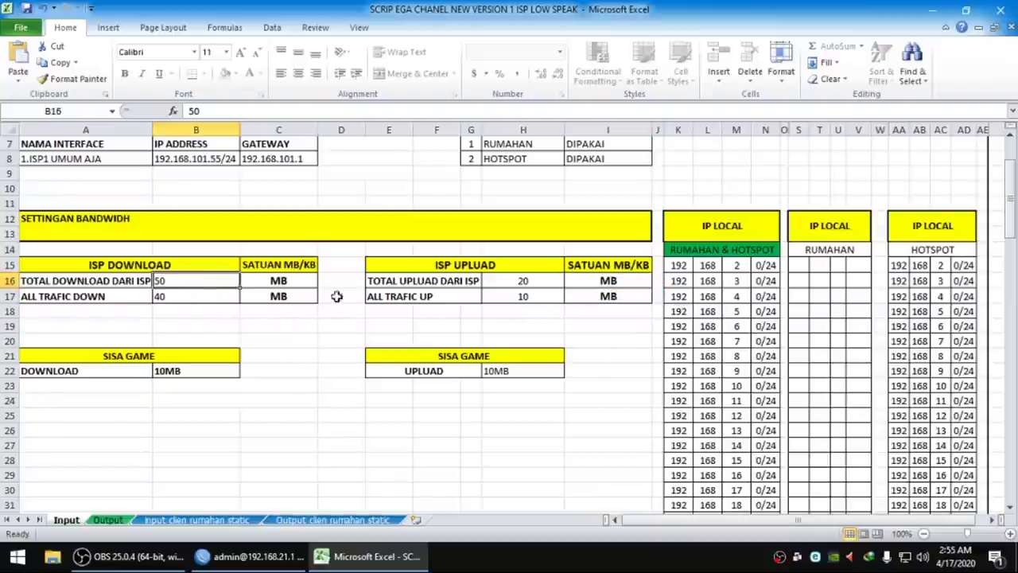
pyautogui.write('5')
pyautogui.click(409, 328)
pyautogui.moveTo(196, 283); pyautogui.dragTo(198, 296)
pyautogui.press('Delete')
pyautogui.moveTo(536, 286); pyautogui.dragTo(539, 308)
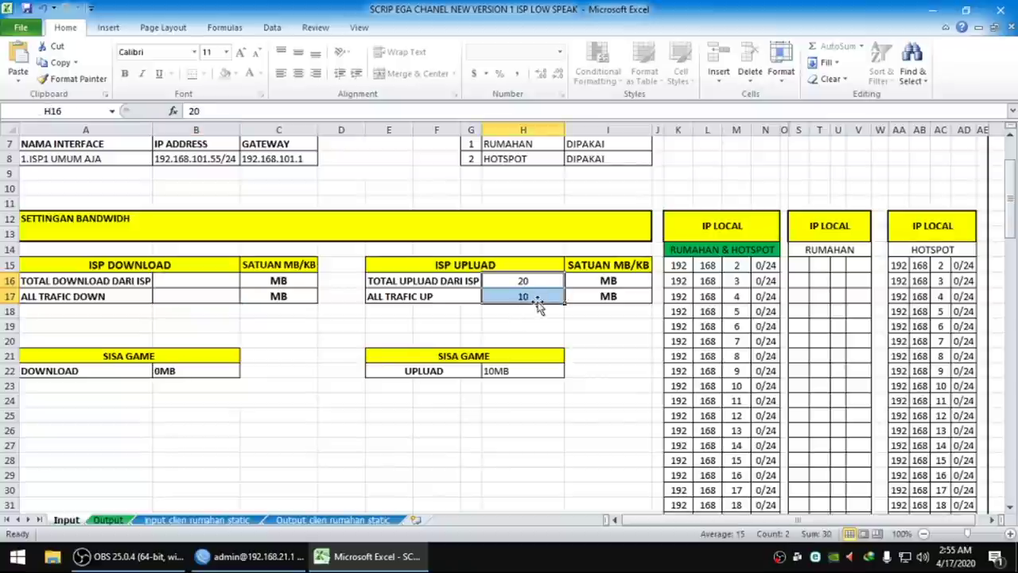
pyautogui.press('Delete')
pyautogui.click(529, 328)
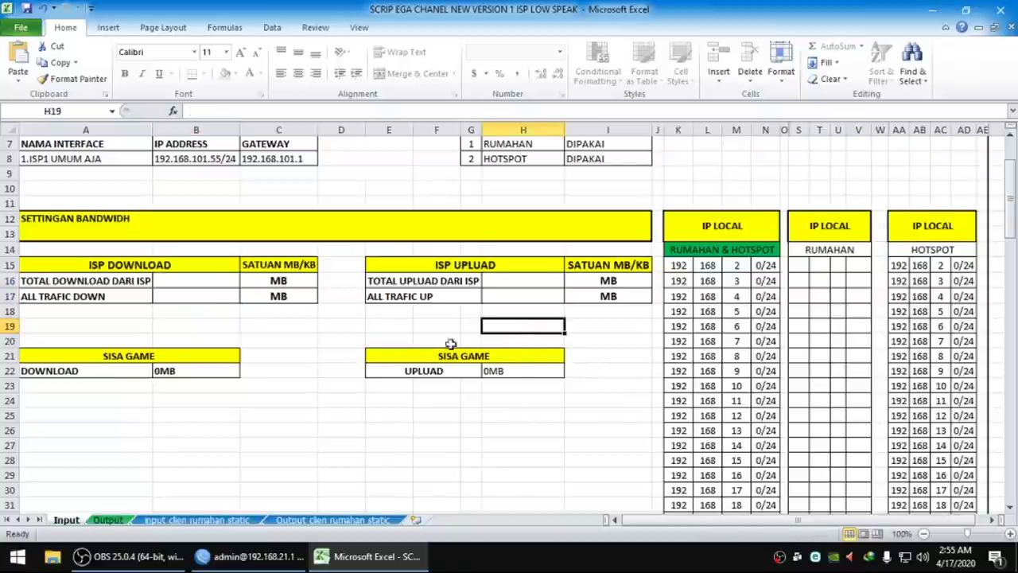
# Enter 50 as the total ISP download in cell B16 and 40 as ALL TRAFIC DOWN in B17, then check the SISA GAME download cell
pyautogui.click(181, 270)
pyautogui.click(185, 280)
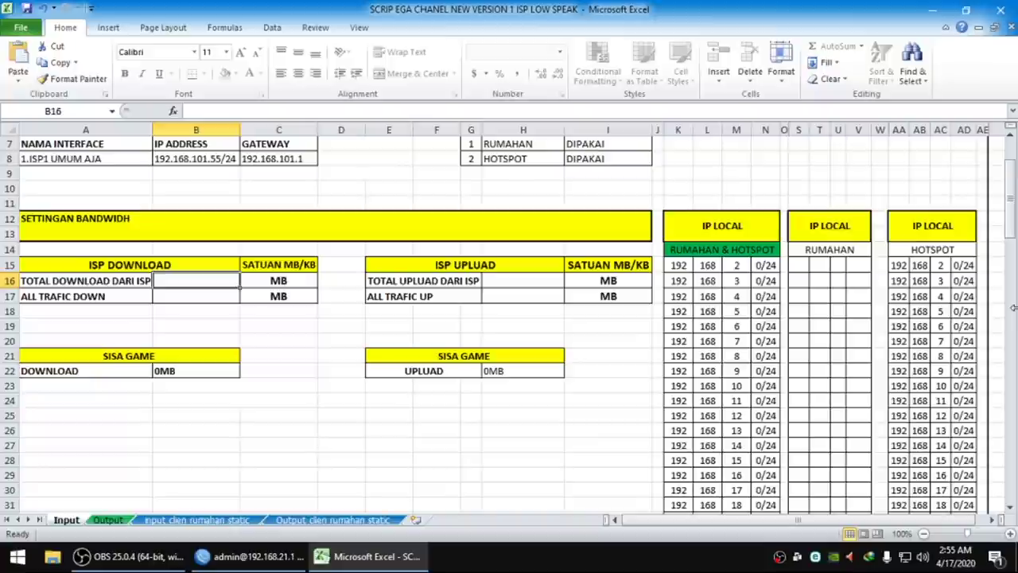
pyautogui.write('50')
pyautogui.press('Return')
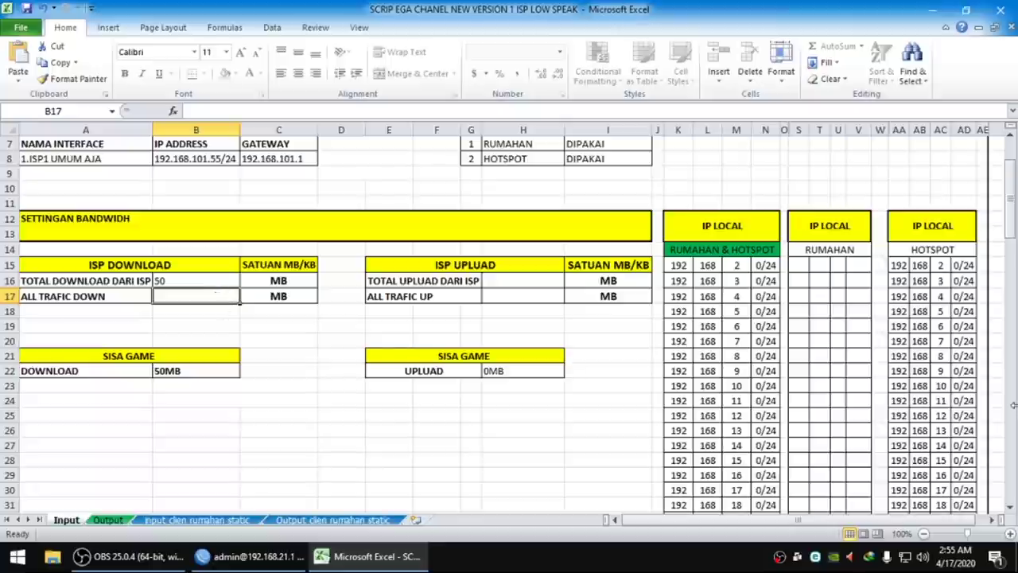
pyautogui.write('40')
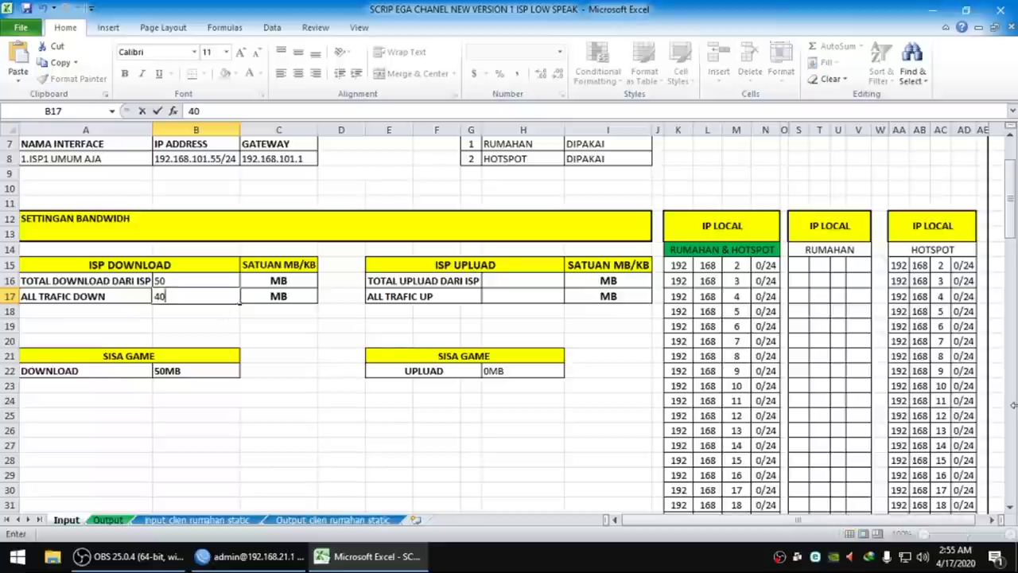
pyautogui.press('Return')
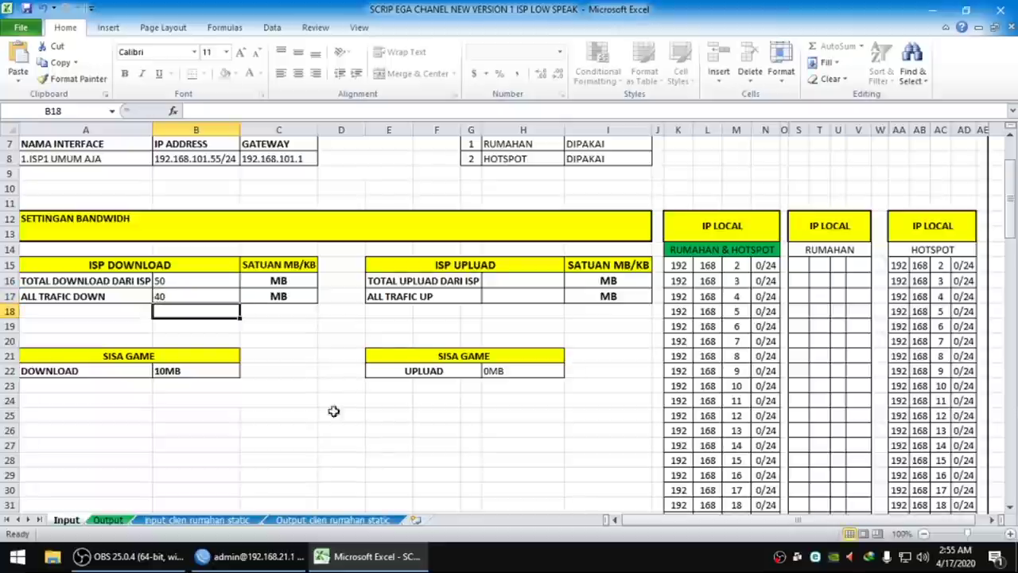
pyautogui.click(195, 372)
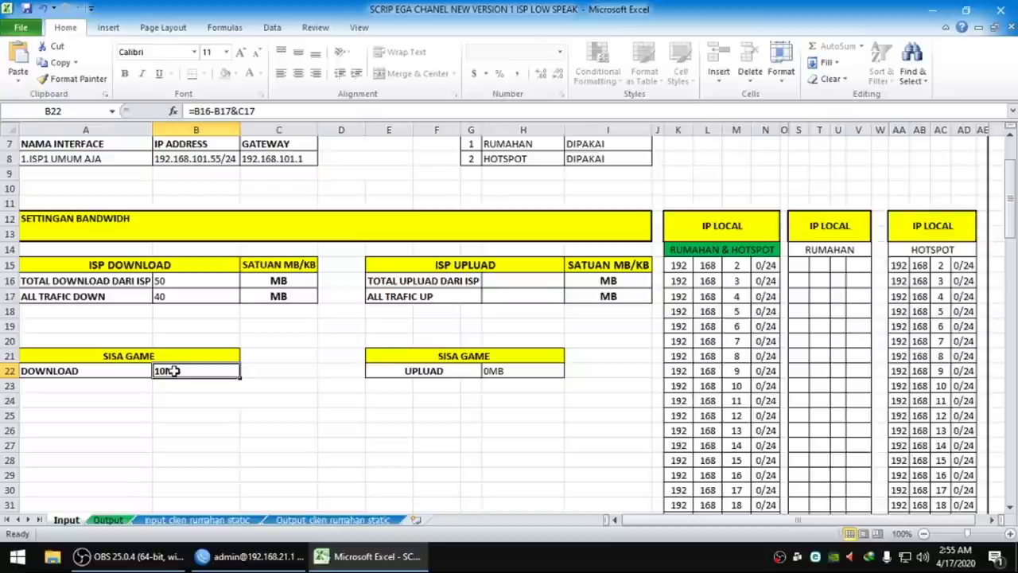
# Enter 10 as the total ISP upload in cell H16 and 5 as ALL TRAFIC UP in H17, then check the SISA GAME upload cell
pyautogui.click(517, 282)
pyautogui.write('10')
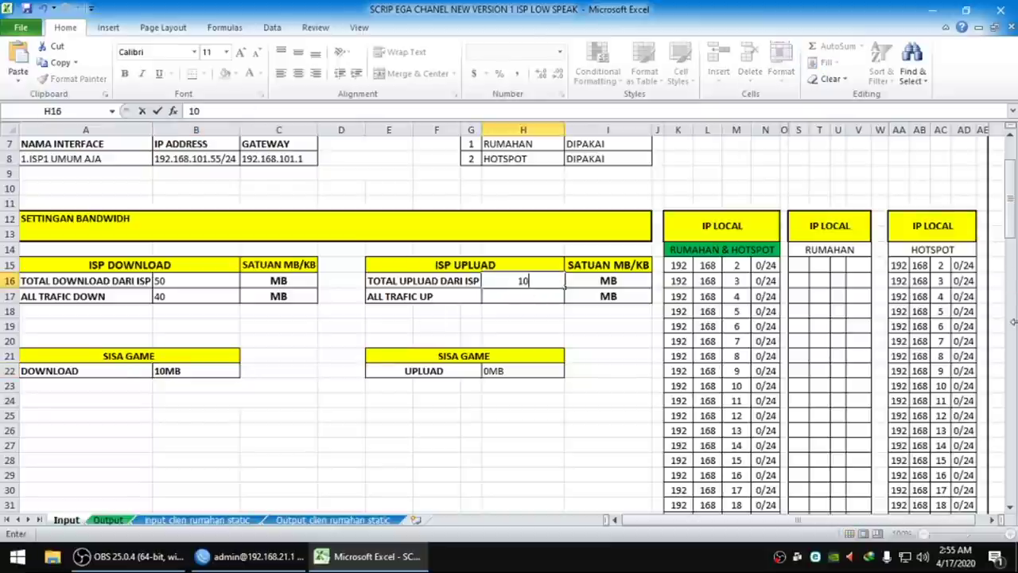
pyautogui.press('Return')
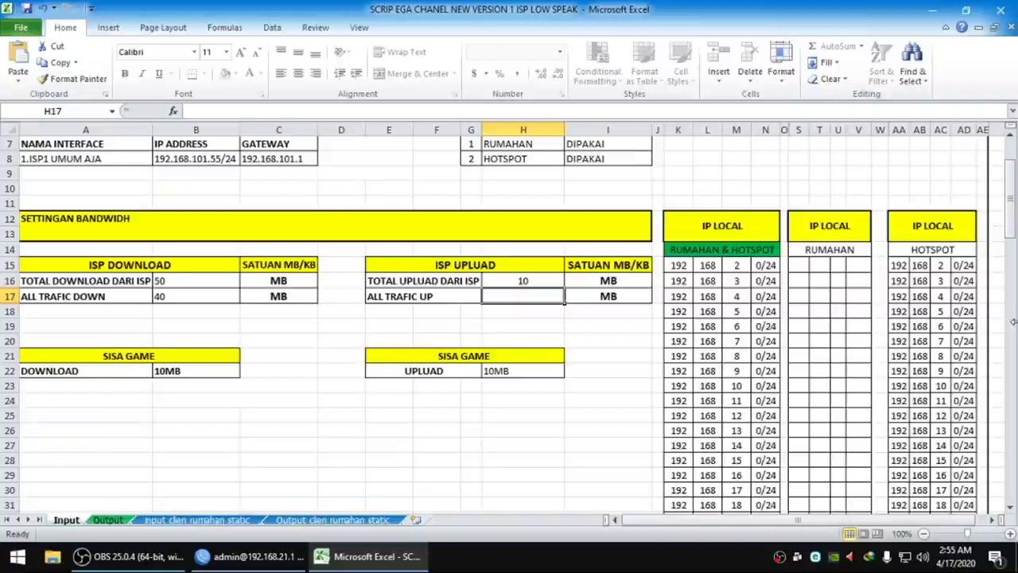
pyautogui.write('5')
pyautogui.press('Return')
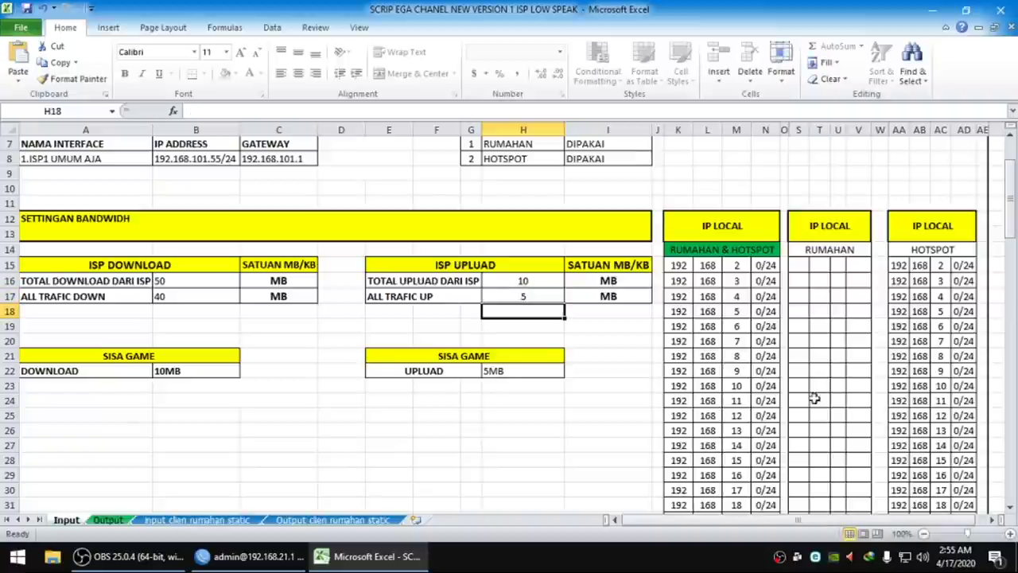
pyautogui.click(519, 376)
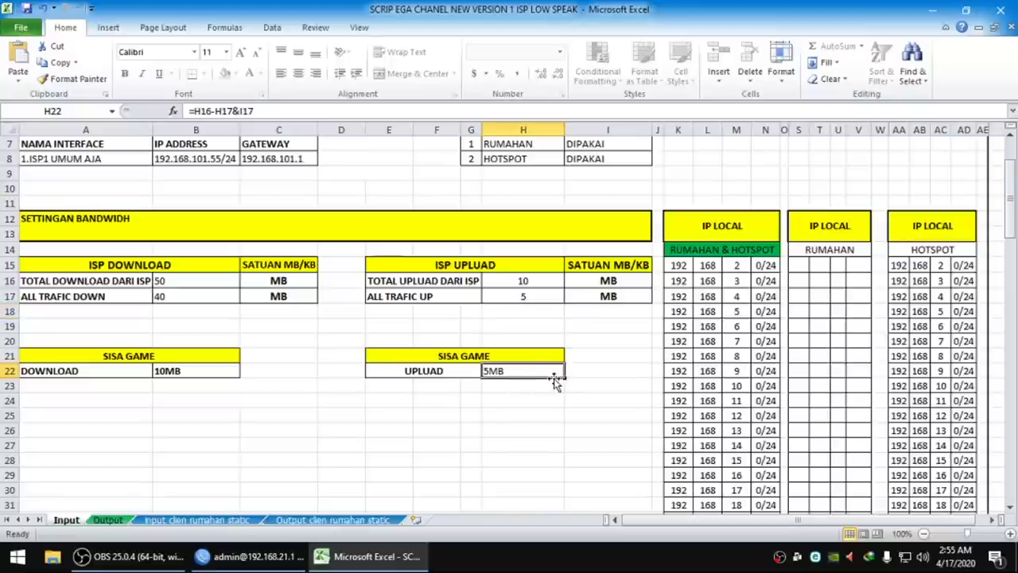
pyautogui.scroll(2, 744, 283)
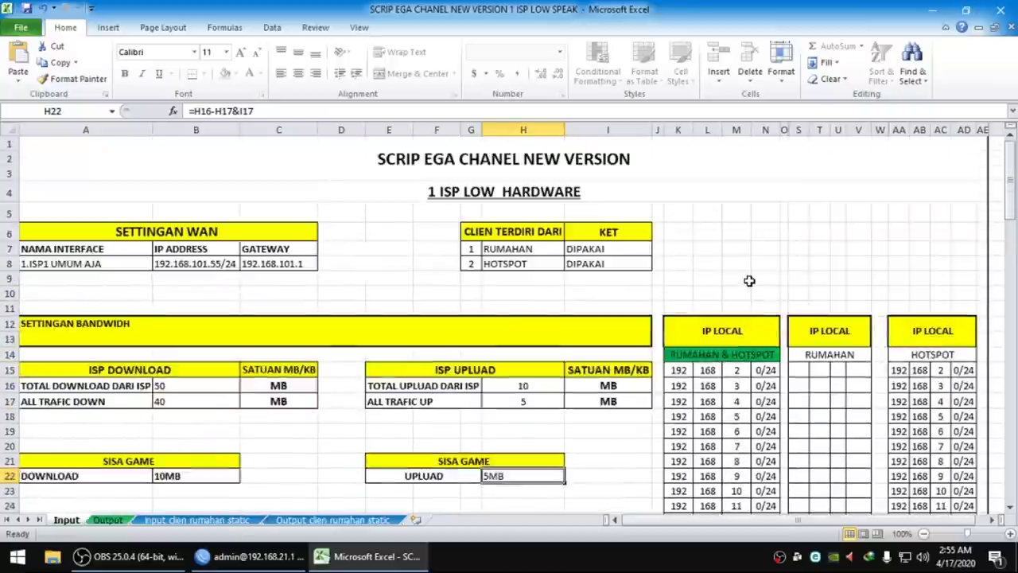
# Examine the IP LOCAL list for RUMAHAN & HOTSPOT, especially the first address in row 15
pyautogui.scroll(-3, 743, 286)
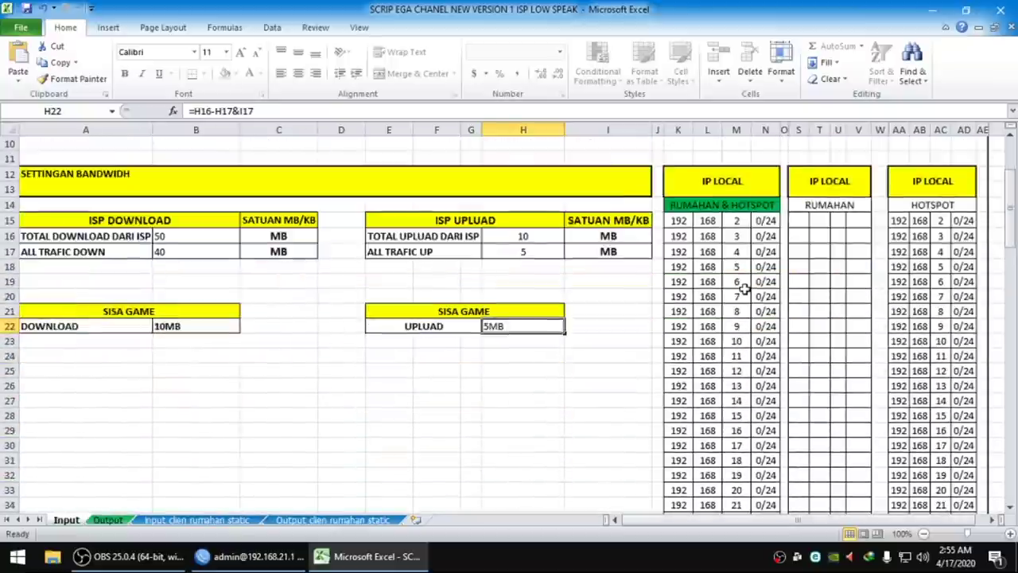
pyautogui.click(692, 207)
pyautogui.moveTo(688, 182); pyautogui.dragTo(730, 458)
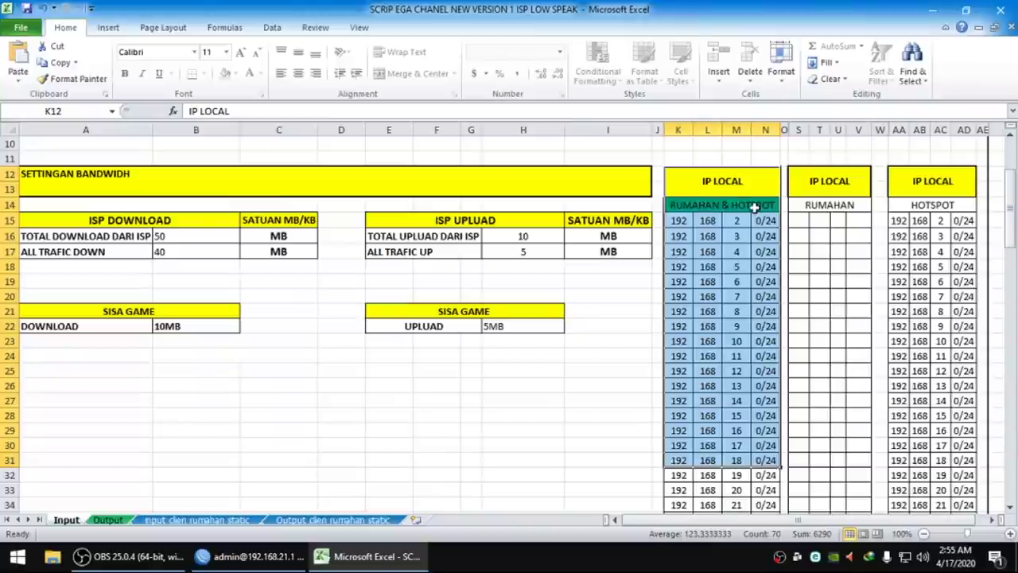
pyautogui.click(678, 226)
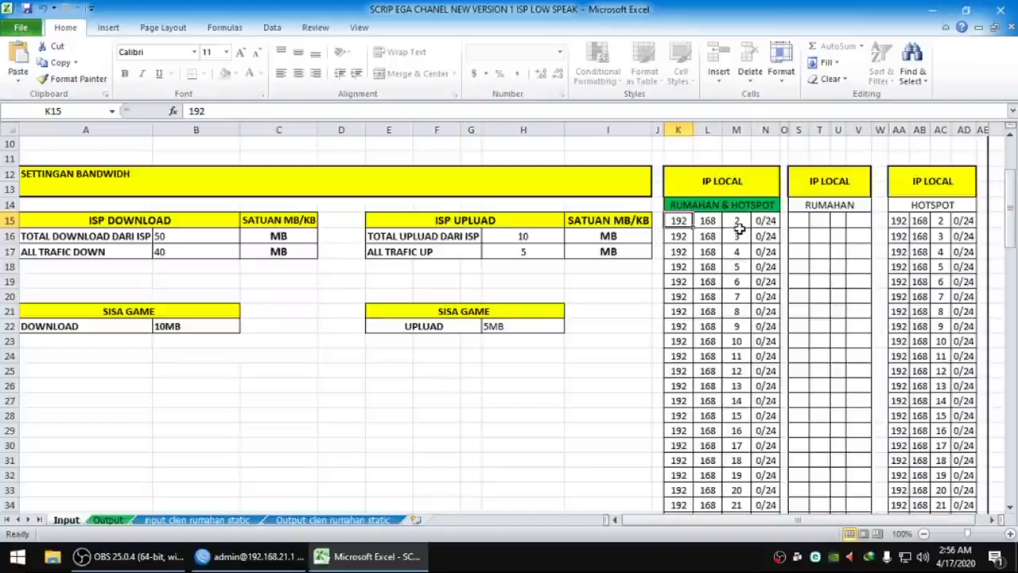
pyautogui.moveTo(683, 222); pyautogui.dragTo(773, 297)
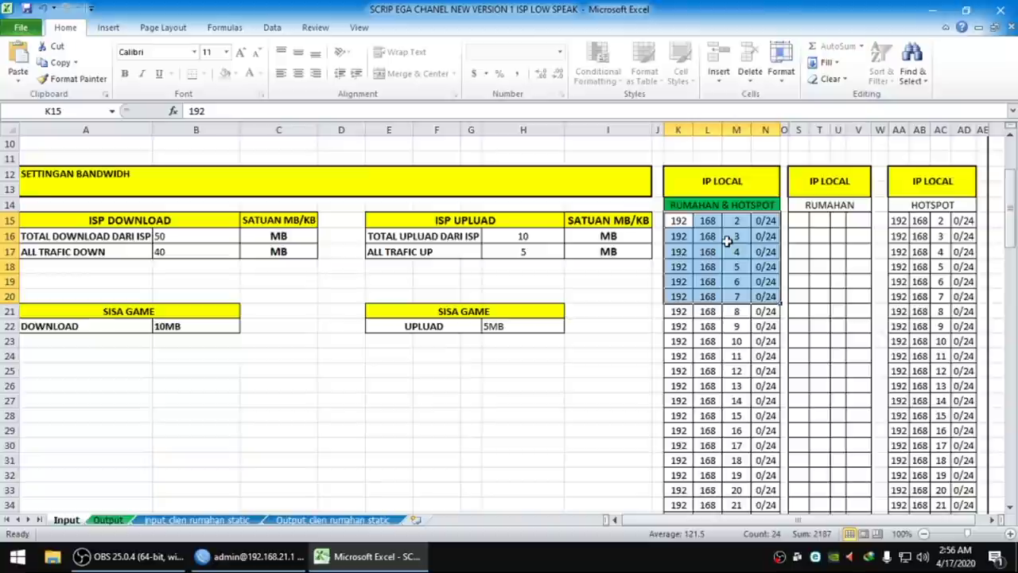
pyautogui.moveTo(682, 222); pyautogui.dragTo(754, 377)
pyautogui.moveTo(679, 220); pyautogui.dragTo(764, 223)
pyautogui.click(679, 235)
pyautogui.moveTo(678, 221); pyautogui.dragTo(764, 224)
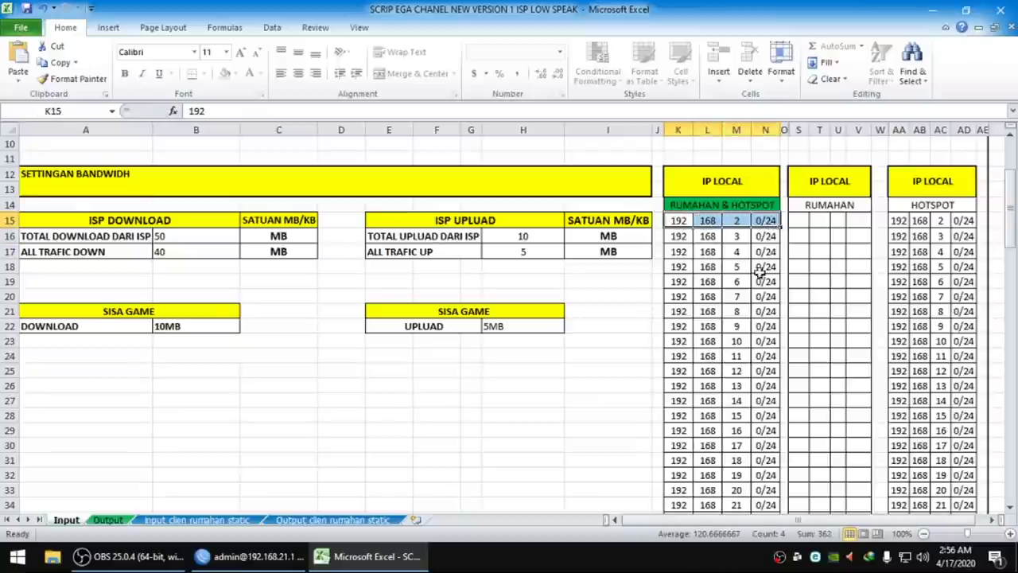
# Switch to WinBox, sort the router's address list in ascending order and review its local IP ranges, starting from 192.168.2.1/24
pyautogui.click(248, 556)
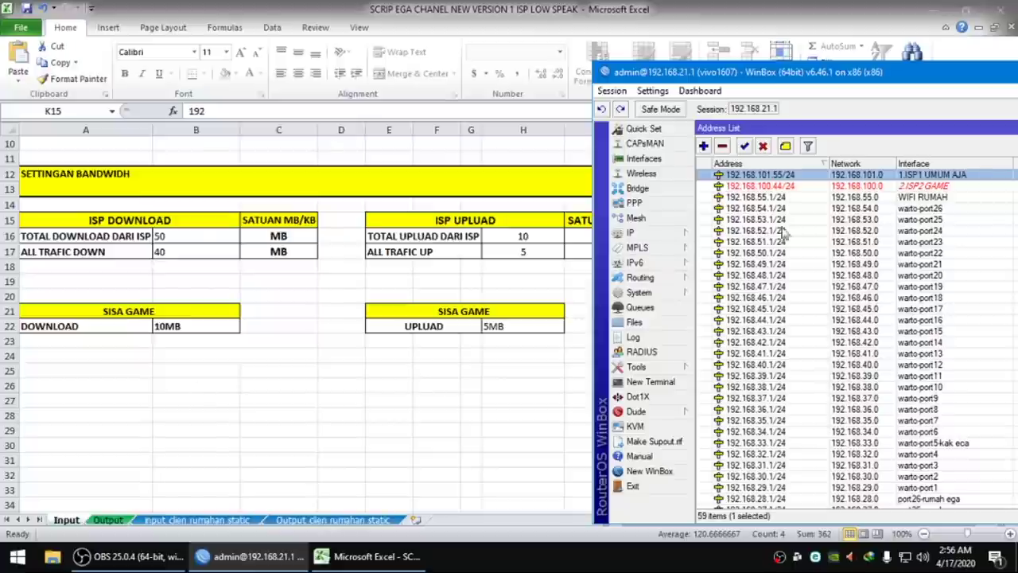
pyautogui.click(778, 199)
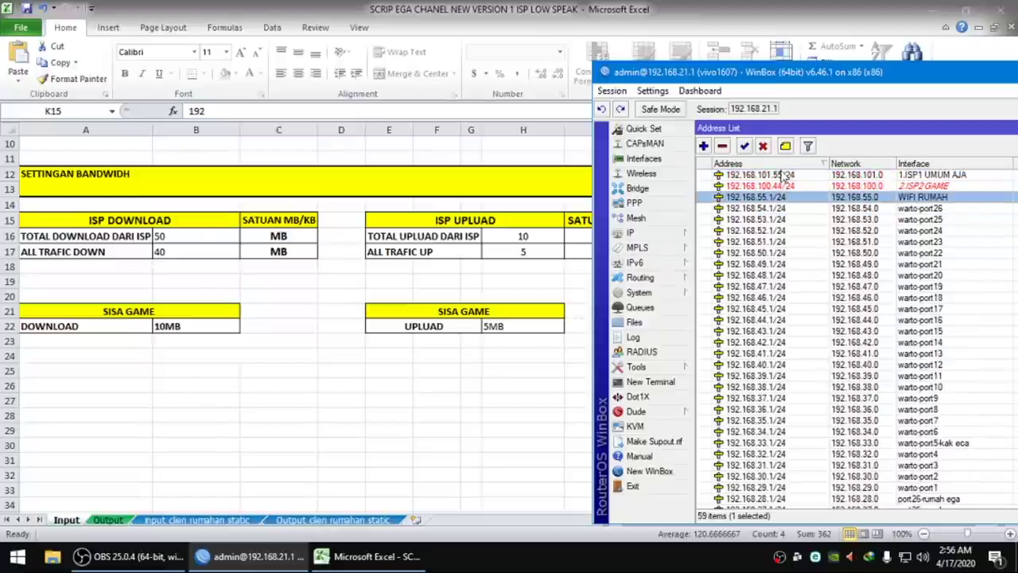
pyautogui.click(785, 164)
pyautogui.click(780, 186)
pyautogui.click(779, 197)
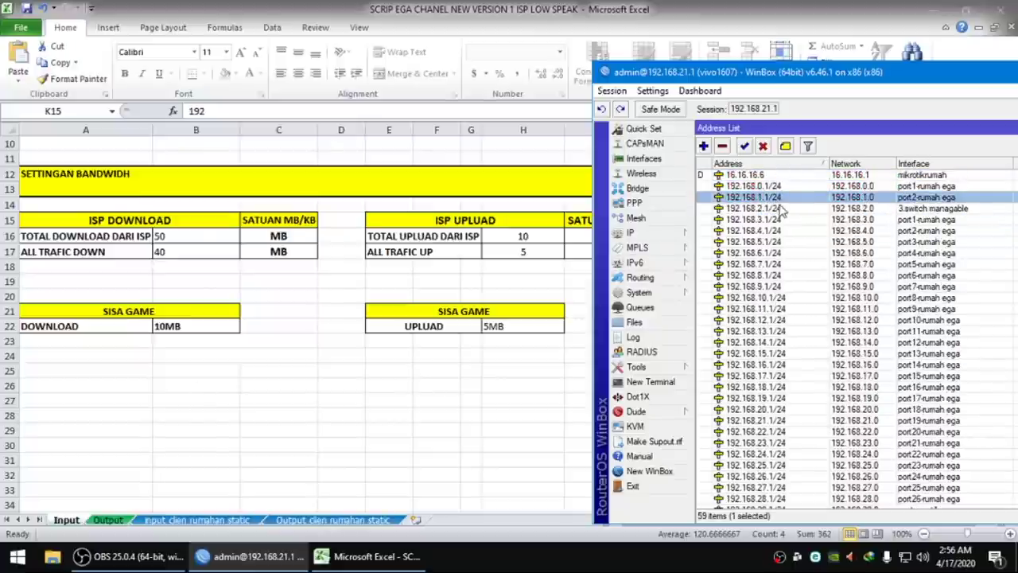
pyautogui.click(782, 209)
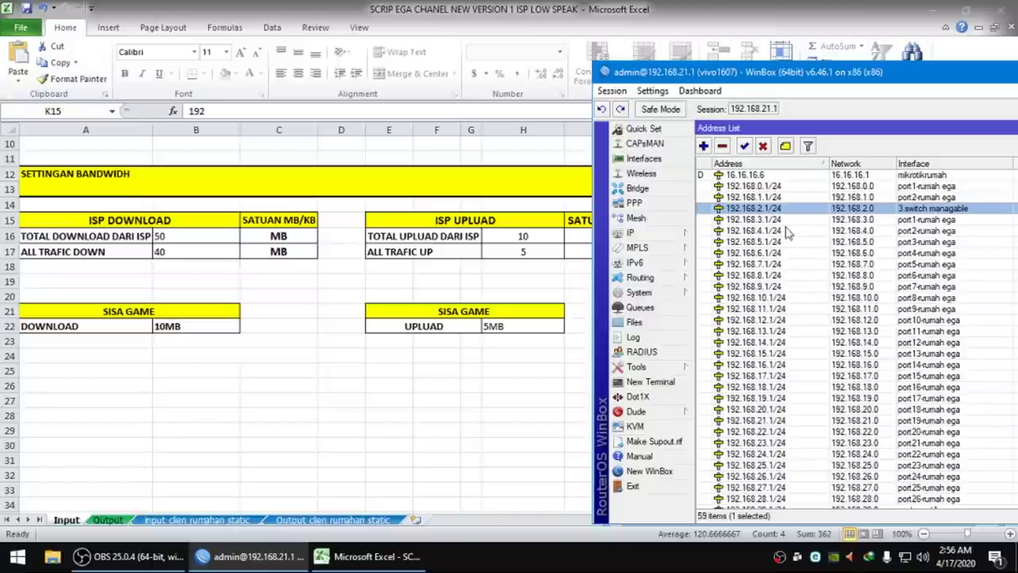
pyautogui.scroll(-9, 774, 242)
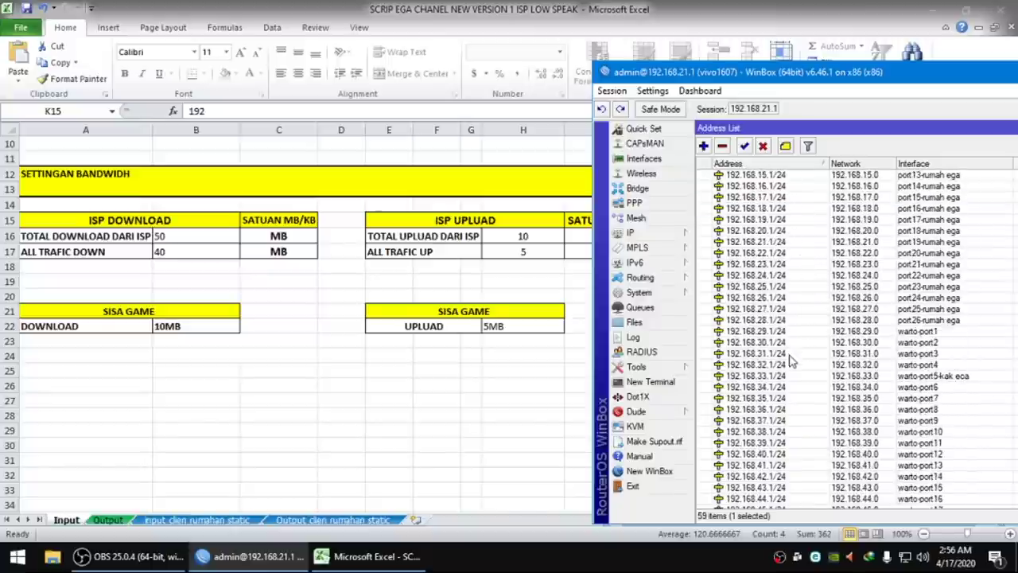
pyautogui.scroll(9, 787, 382)
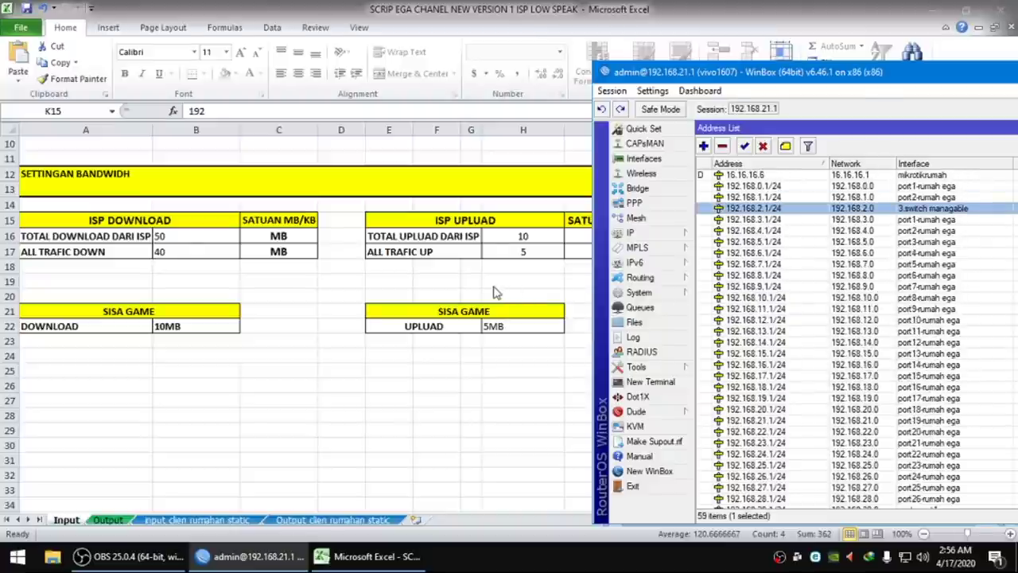
# Switch back to the Excel workbook and clear the IP LOCAL entries in the RUMAHAN & HOTSPOT and HOTSPOT lists
pyautogui.hotkey('alt', 'Tab')
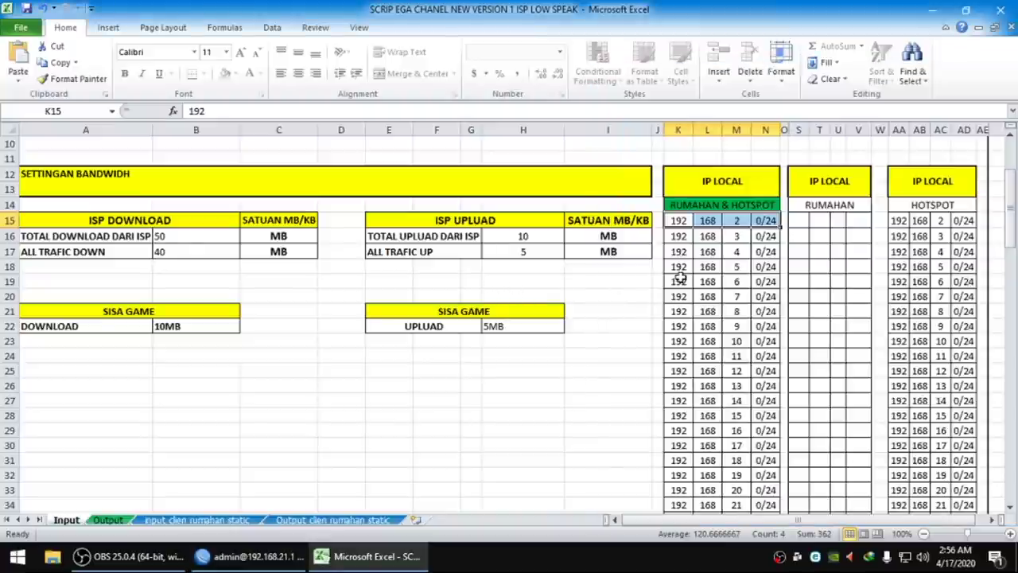
pyautogui.click(675, 223)
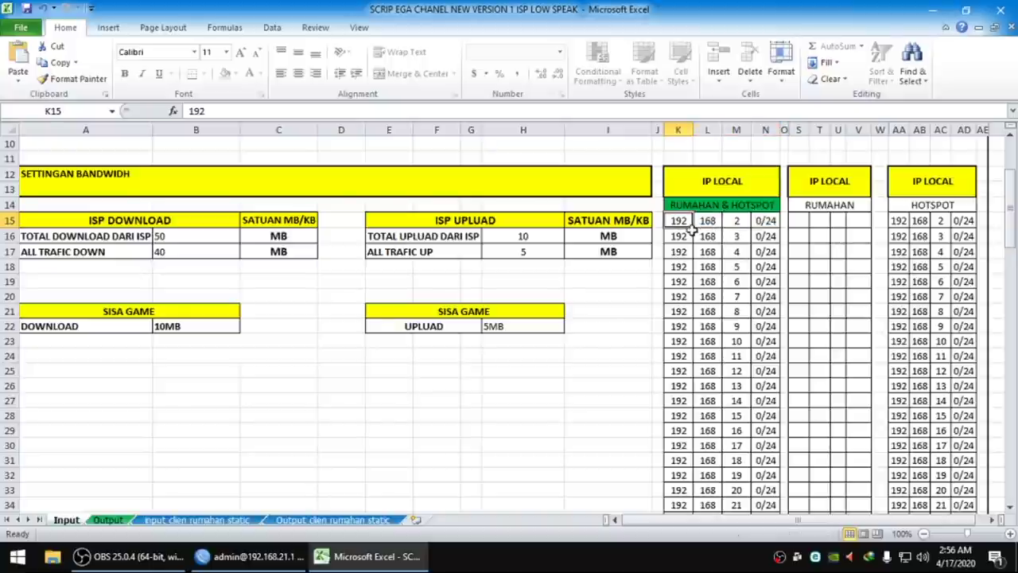
pyautogui.scroll(-5, 700, 315)
pyautogui.scroll(8, 705, 318)
pyautogui.scroll(-3, 694, 313)
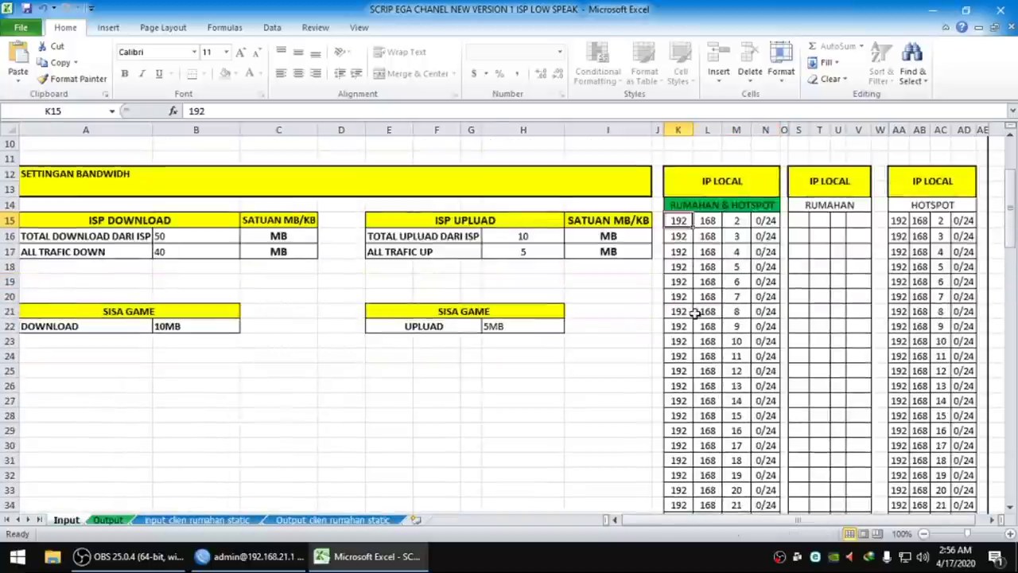
pyautogui.click(738, 222)
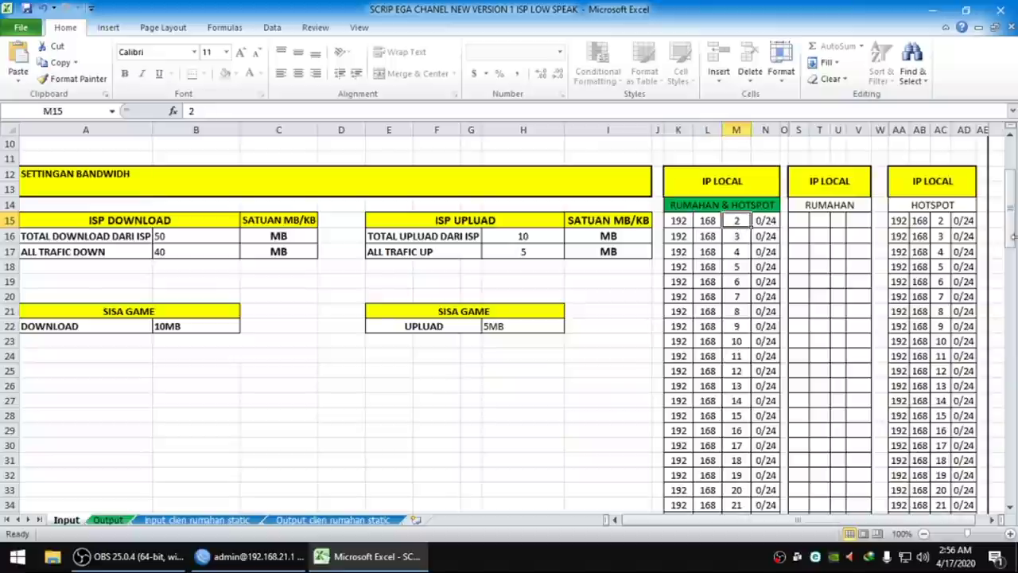
pyautogui.moveTo(679, 220); pyautogui.dragTo(765, 509)
pyautogui.press('Delete')
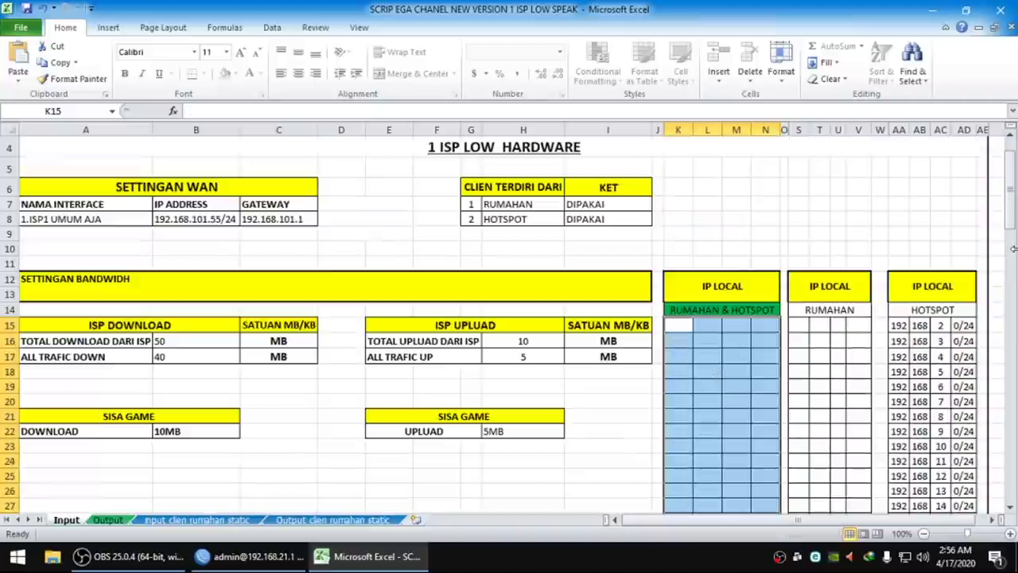
pyautogui.moveTo(899, 326); pyautogui.dragTo(966, 326)
pyautogui.press('Delete')
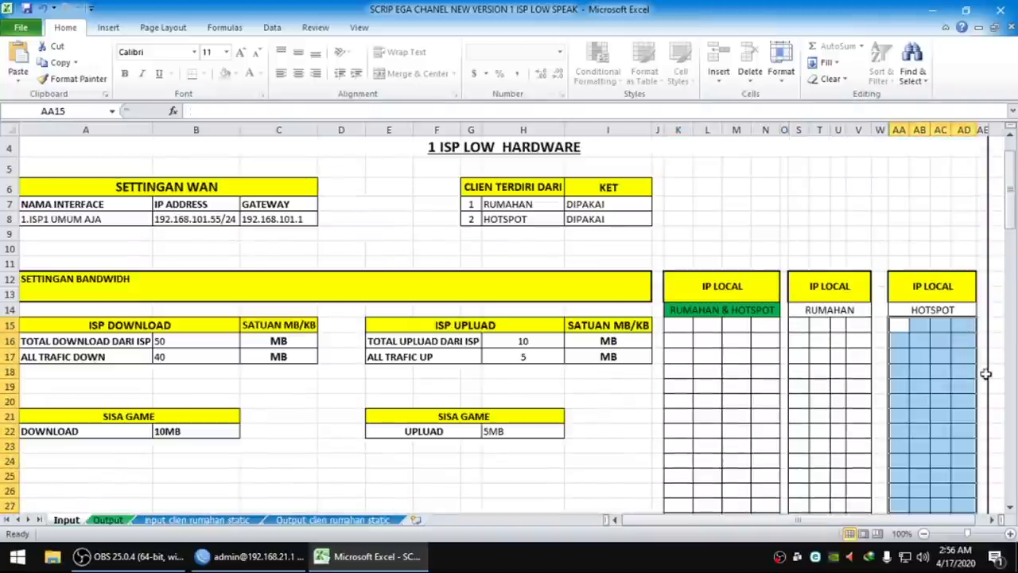
# Enter 192, 168, 2 and 0/24 as the first RUMAHAN & HOTSPOT local range in K15 to N15
pyautogui.click(677, 324)
pyautogui.write('192')
pyautogui.press('Tab')
pyautogui.write('168')
pyautogui.press('Tab')
pyautogui.write('2')
pyautogui.press('Tab')
pyautogui.write('0/24')
pyautogui.press('Return')
pyautogui.scroll(-2, 883, 342)
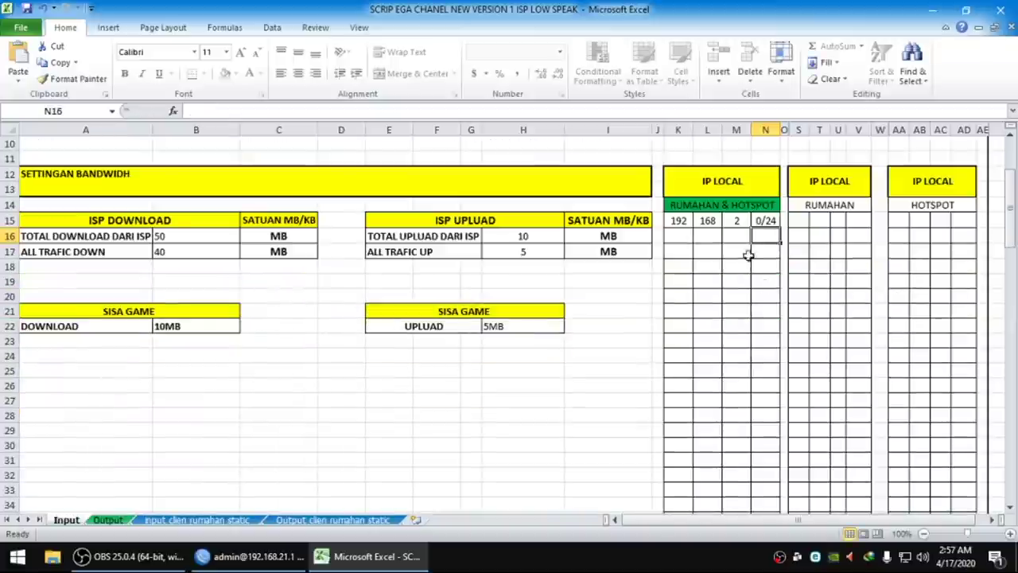
pyautogui.moveTo(674, 223); pyautogui.dragTo(763, 220)
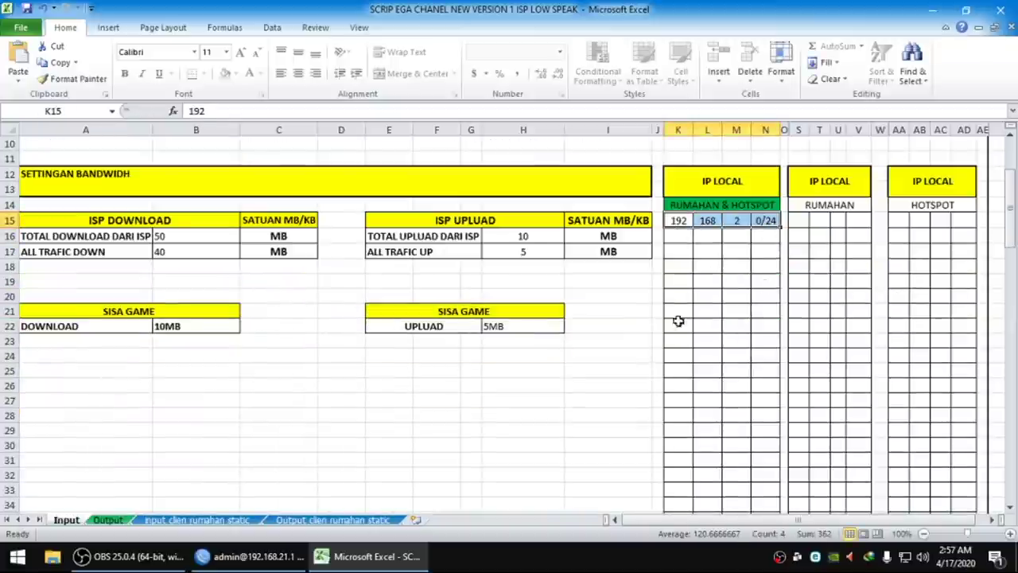
# Switch to WinBox, replace the address list with the interface list, and review the router's IP pools, including the pppoe pool
pyautogui.click(247, 556)
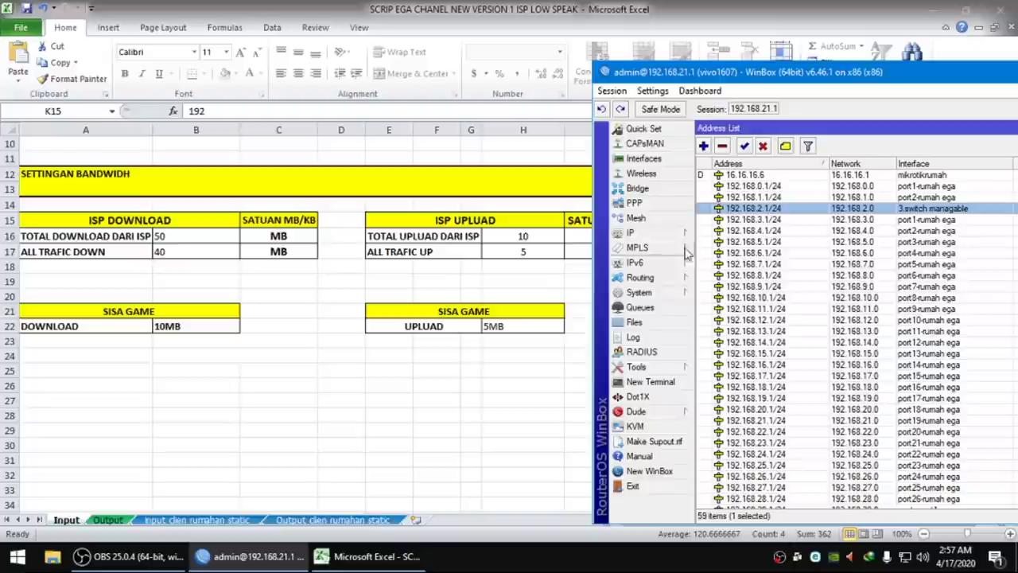
pyautogui.doubleClick(838, 73)
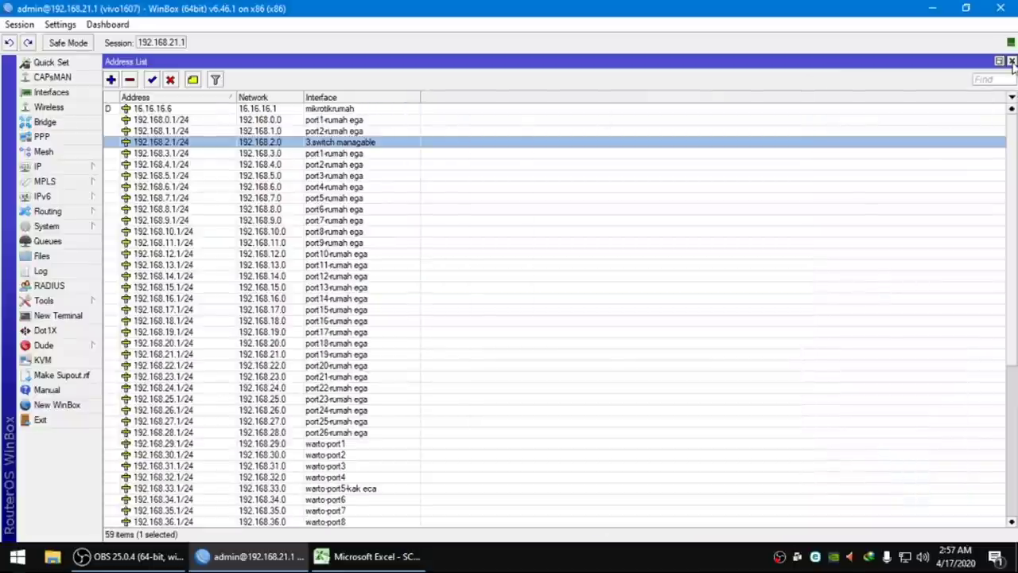
pyautogui.click(1012, 62)
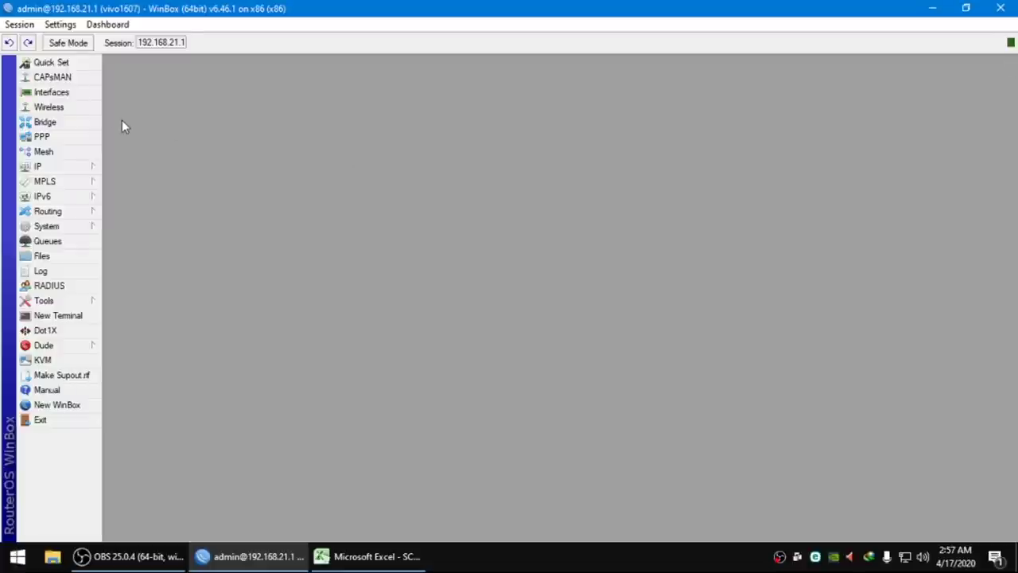
pyautogui.click(80, 94)
pyautogui.click(94, 164)
pyautogui.click(160, 361)
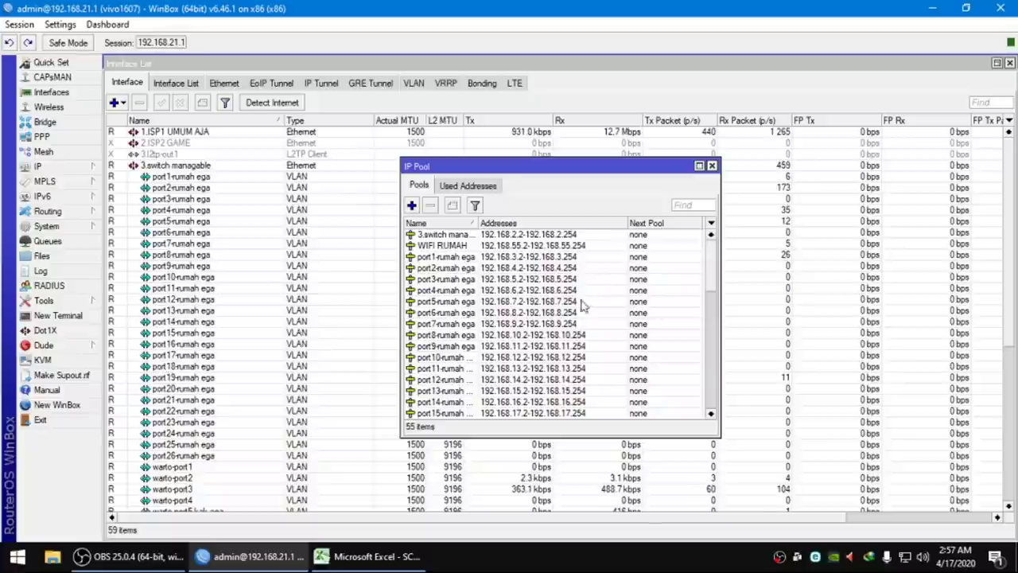
pyautogui.scroll(-9, 595, 285)
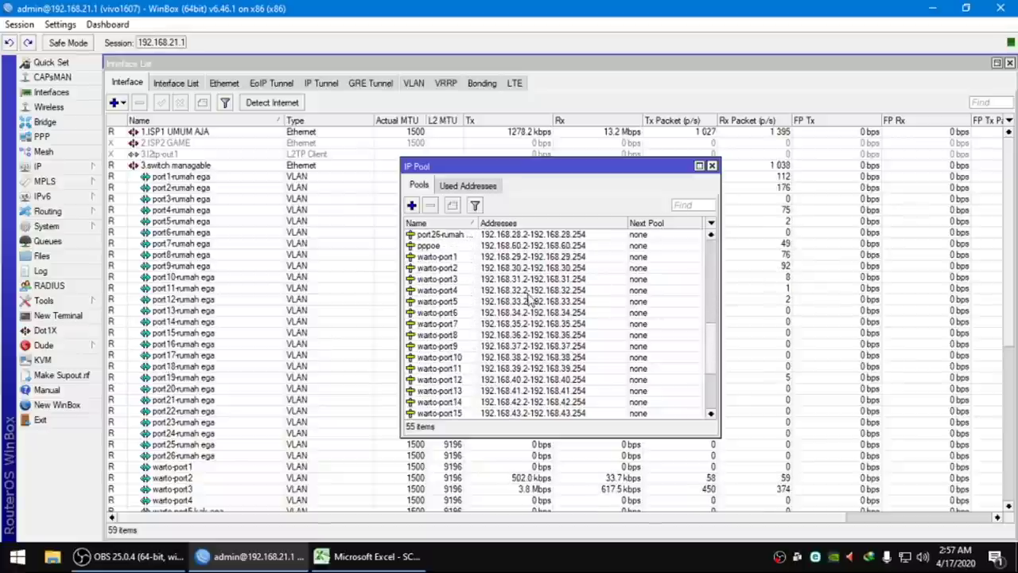
pyautogui.click(493, 245)
pyautogui.scroll(-3, 561, 386)
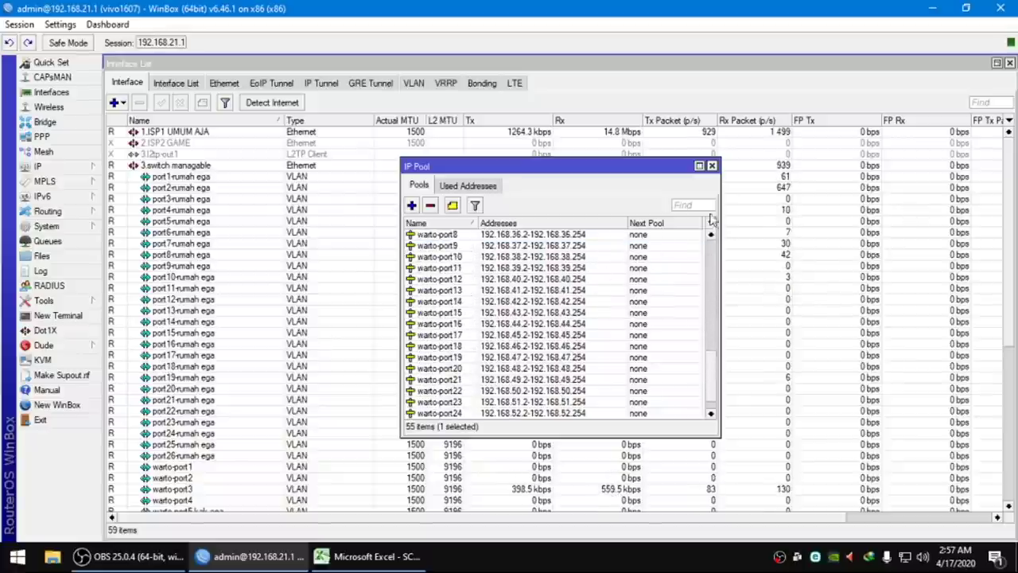
pyautogui.click(712, 166)
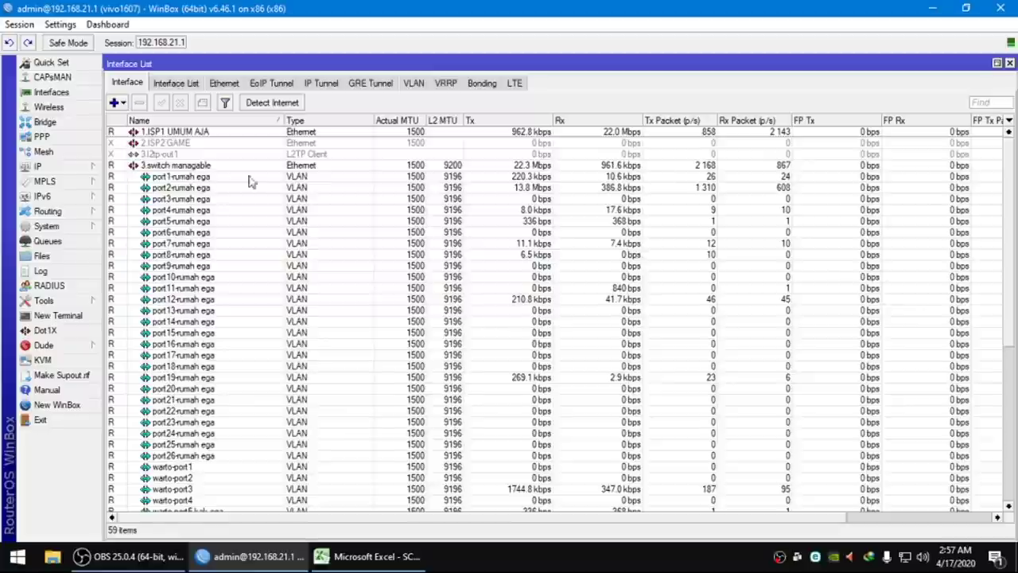
# Compare the pppoe all profile's local address with the pppoe IP pool, closing the pool, PPP and interface windows when done
pyautogui.click(48, 136)
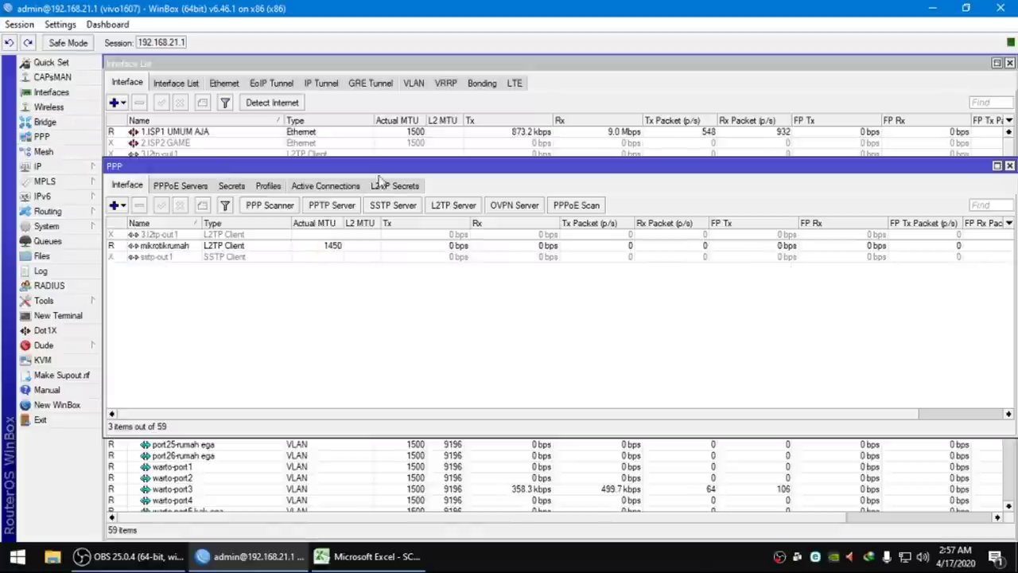
pyautogui.click(269, 186)
pyautogui.click(285, 257)
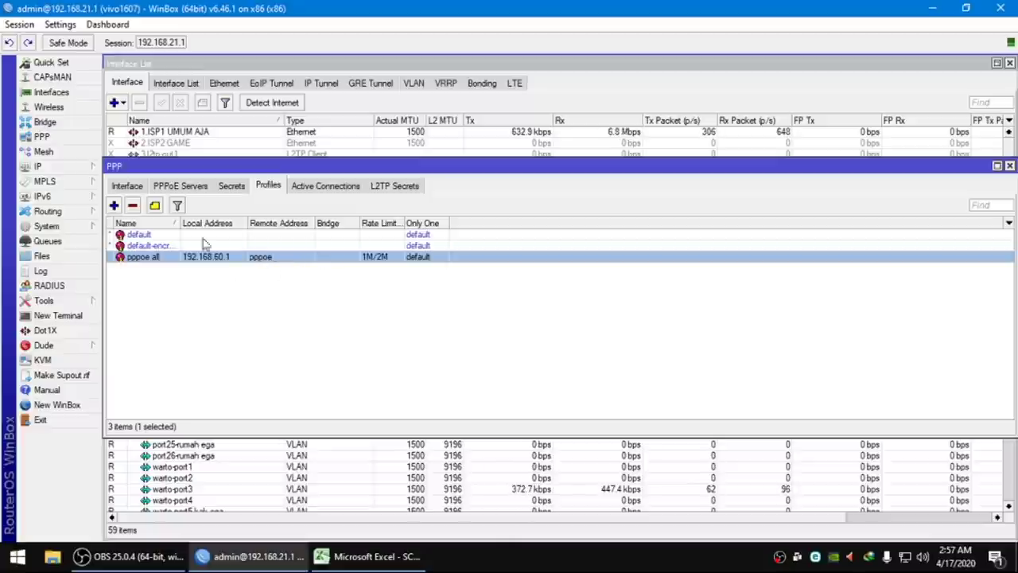
pyautogui.click(55, 166)
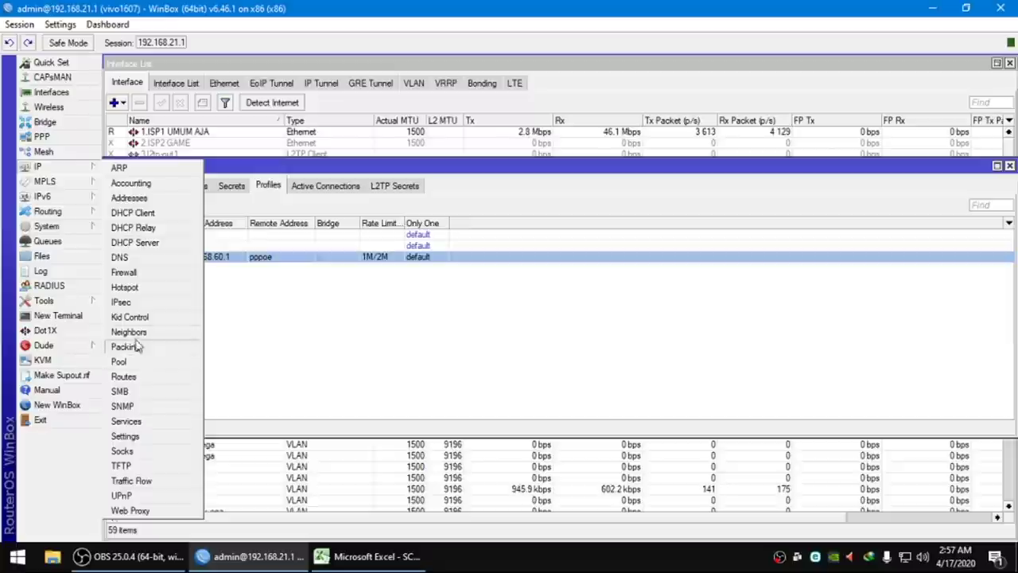
pyautogui.click(119, 362)
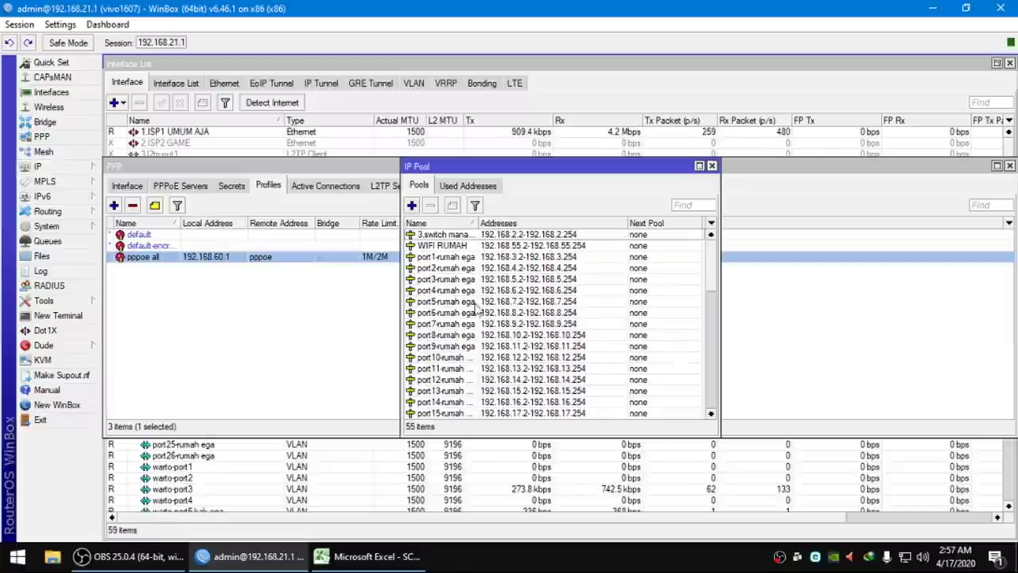
pyautogui.scroll(-7, 462, 383)
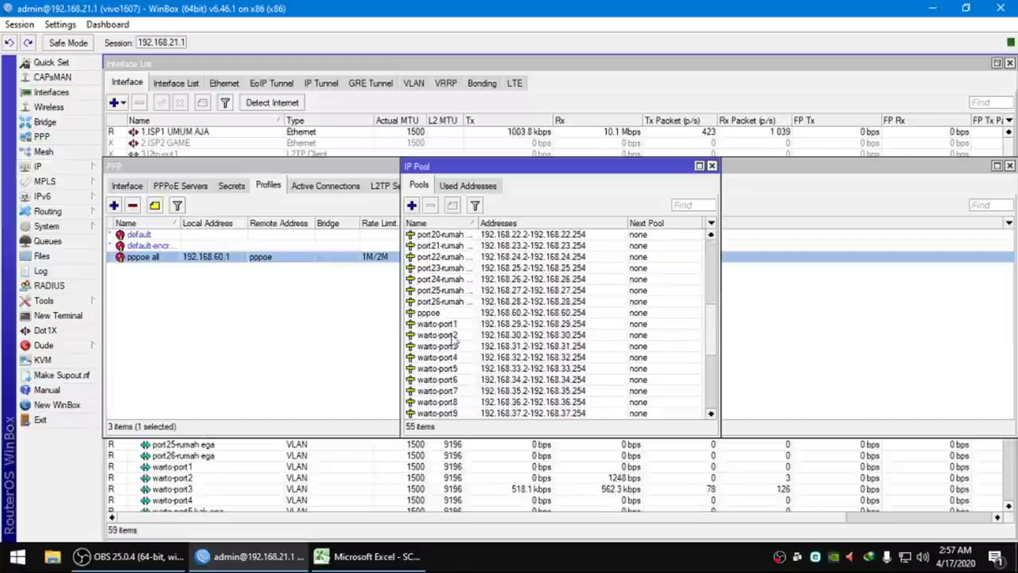
pyautogui.click(452, 314)
pyautogui.click(713, 166)
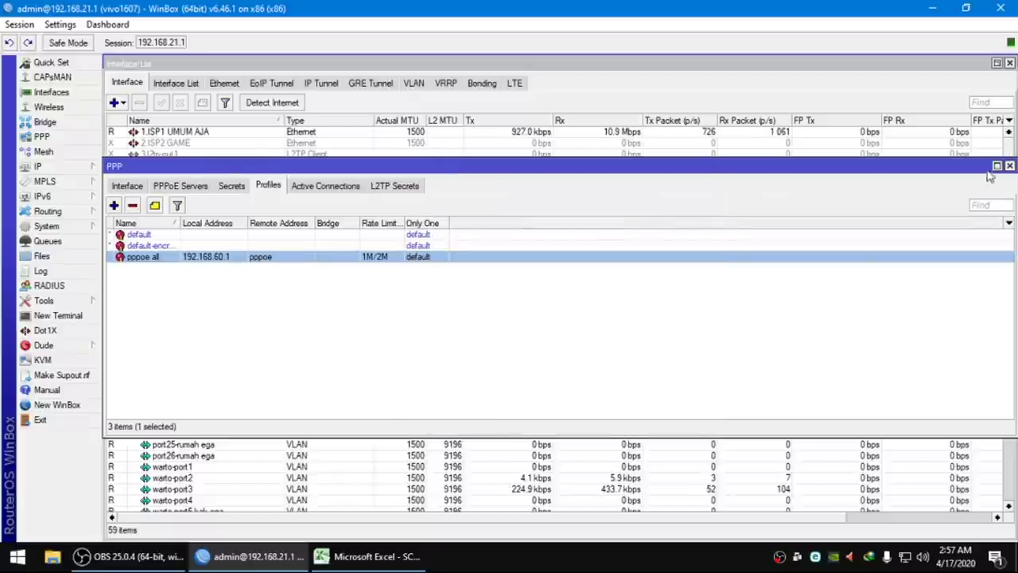
pyautogui.click(1010, 165)
pyautogui.click(1010, 64)
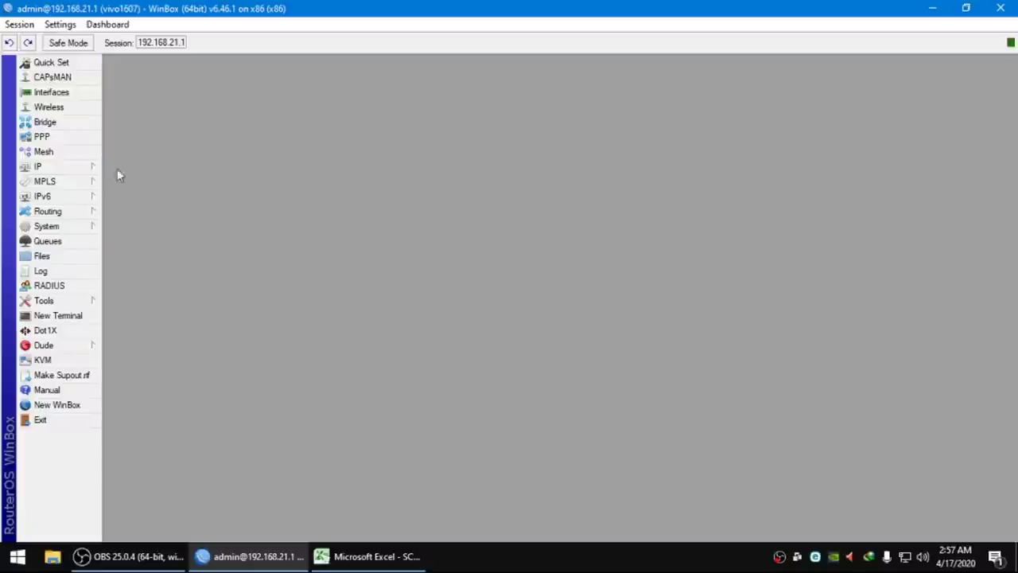
# Reopen the router's address list, review all local addresses starting from 192.168.0.1/24, and close the list
pyautogui.click(80, 166)
pyautogui.click(148, 198)
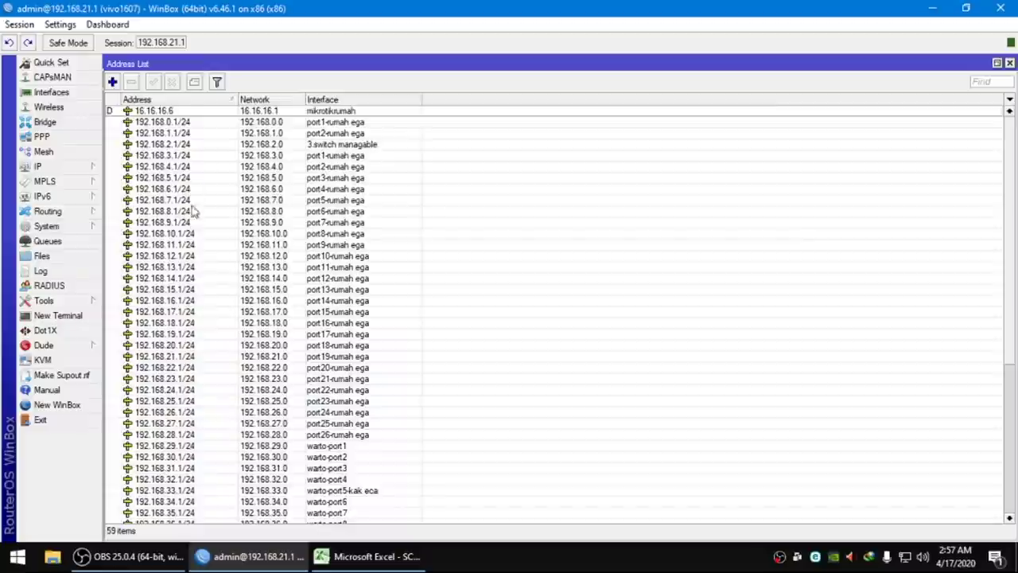
pyautogui.scroll(-8, 191, 195)
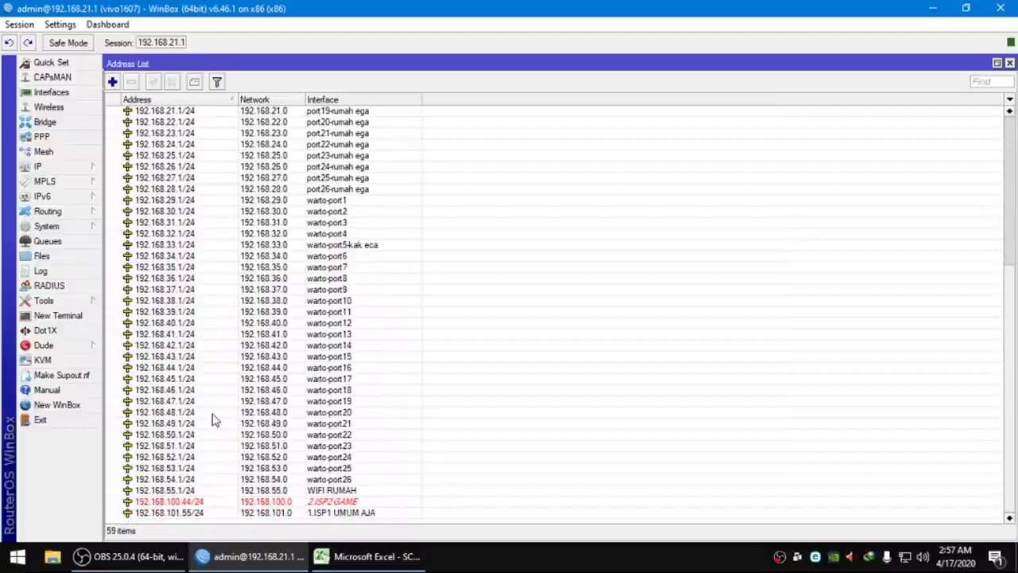
pyautogui.scroll(8, 213, 420)
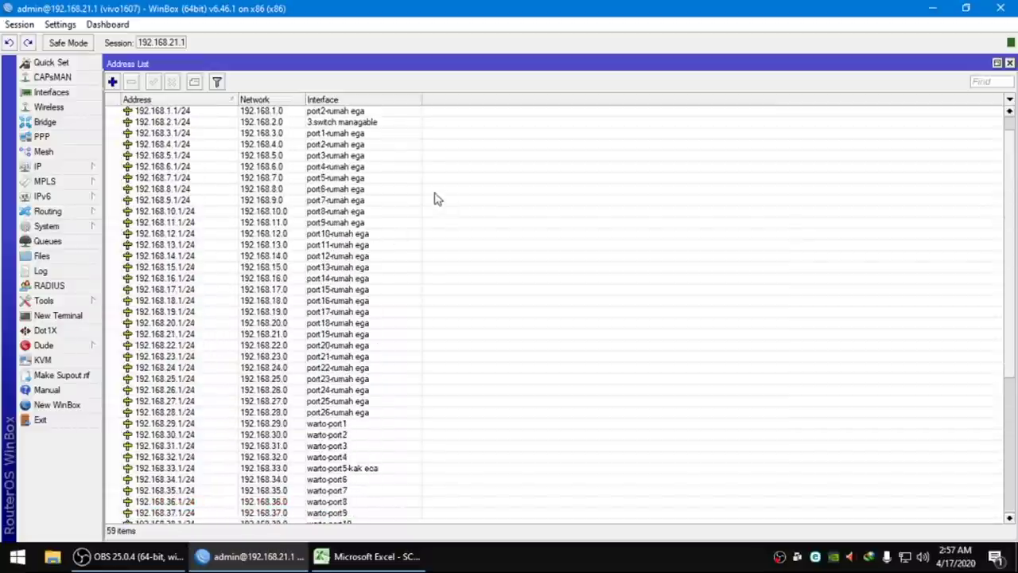
pyautogui.click(238, 124)
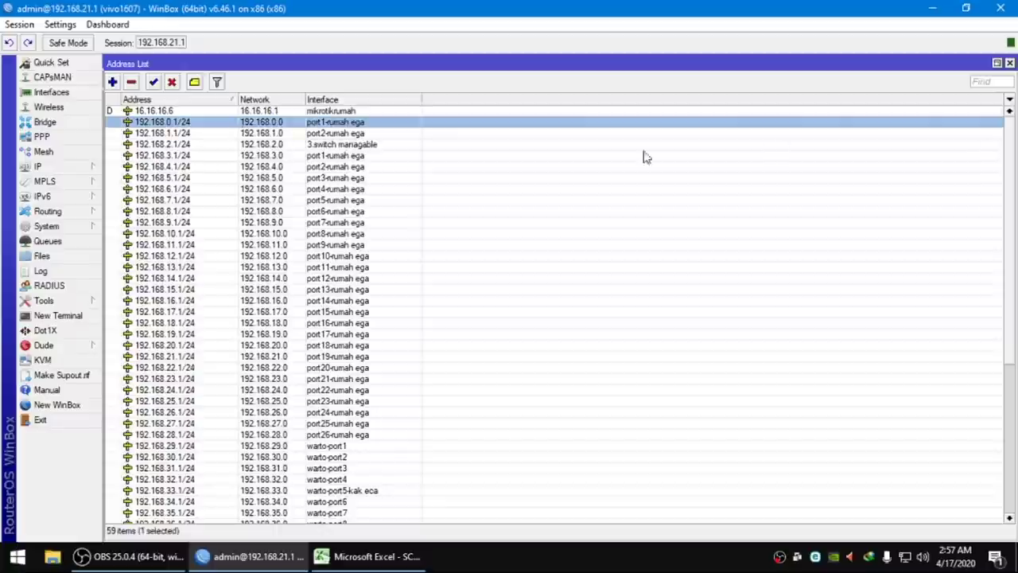
pyautogui.click(1010, 62)
# Switch back to the Excel workbook and enter 3 in M16 and 0/24 in N16 for the second local range
pyautogui.click(374, 556)
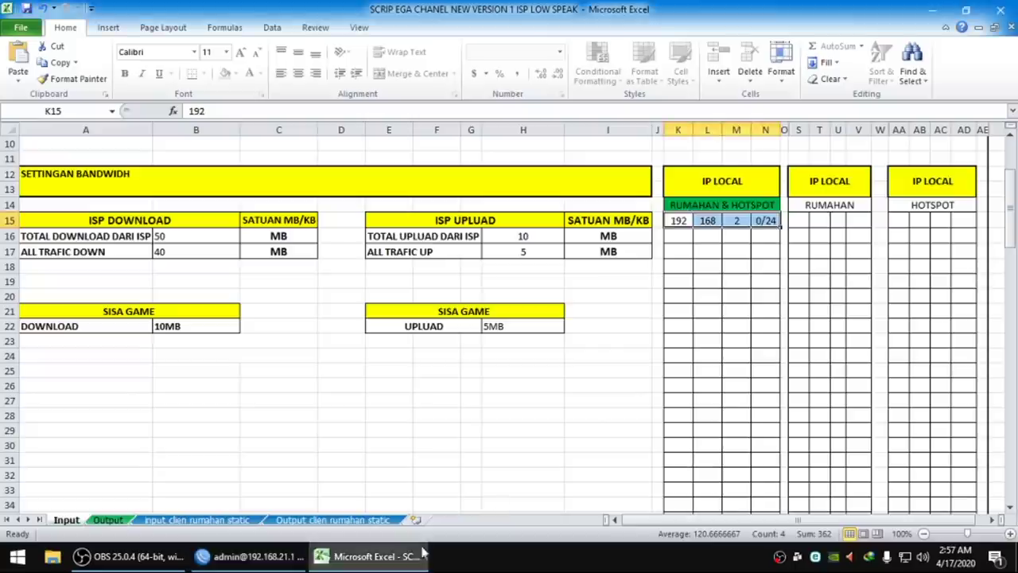
pyautogui.click(679, 233)
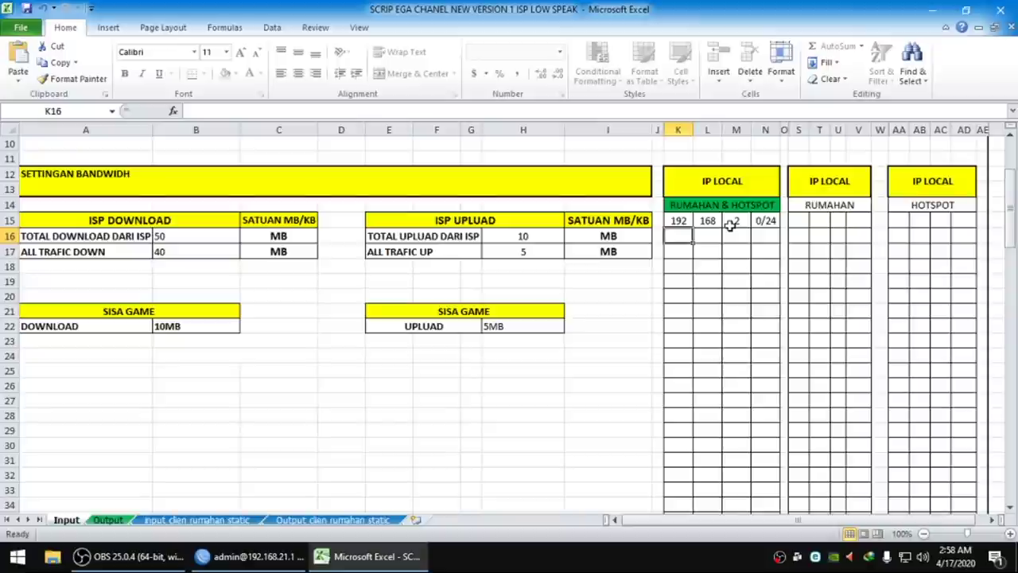
pyautogui.click(678, 221)
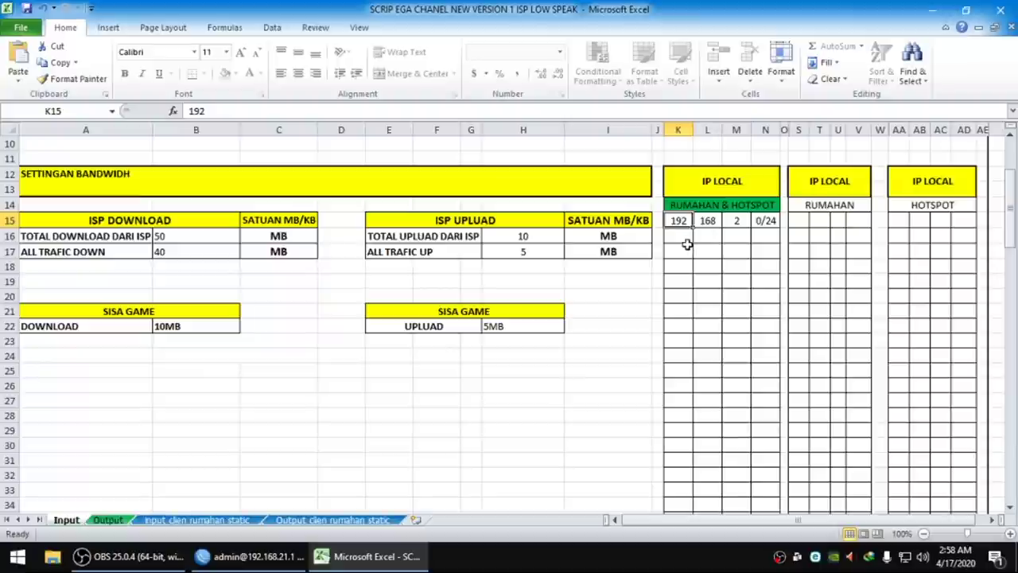
pyautogui.click(684, 238)
pyautogui.click(731, 224)
pyautogui.click(740, 235)
pyautogui.write('3')
pyautogui.press('Return')
pyautogui.click(769, 236)
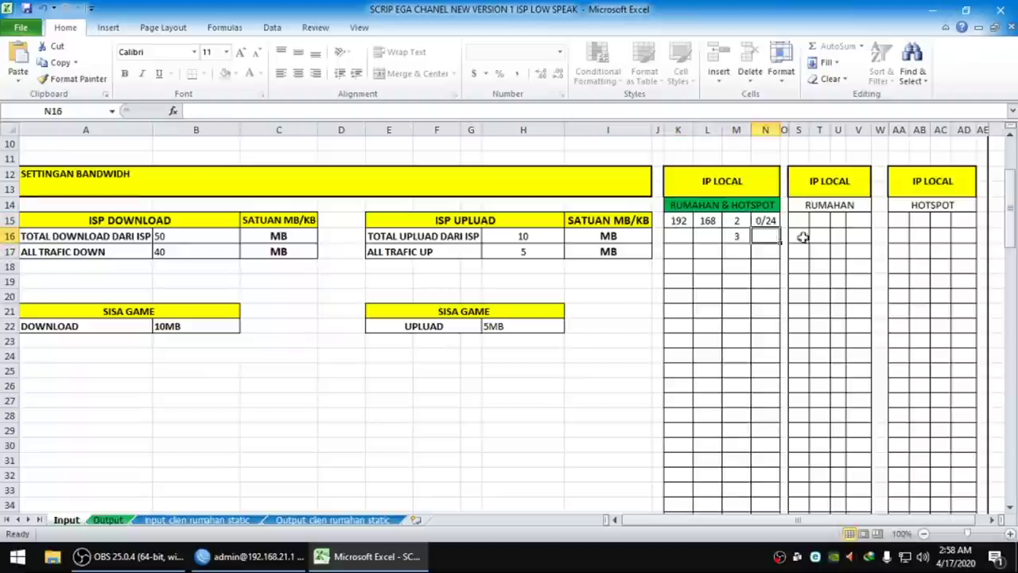
pyautogui.write('0/24')
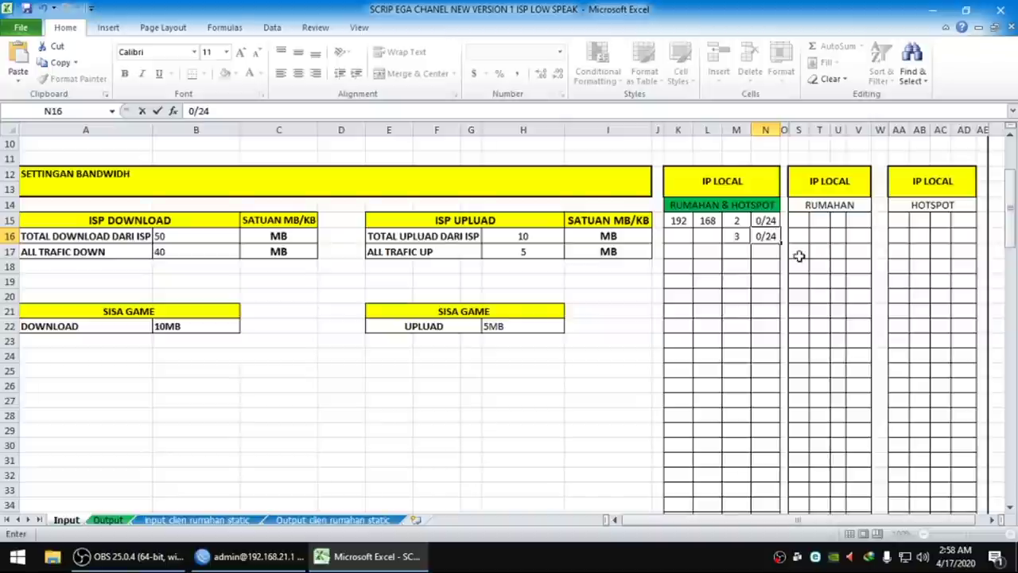
pyautogui.click(805, 253)
# Complete the second RUMAHAN & HOTSPOT range with 192 in K16 and 168 in L16
pyautogui.click(691, 237)
pyautogui.write('192')
pyautogui.press('Tab')
pyautogui.write('168')
pyautogui.press('Down')
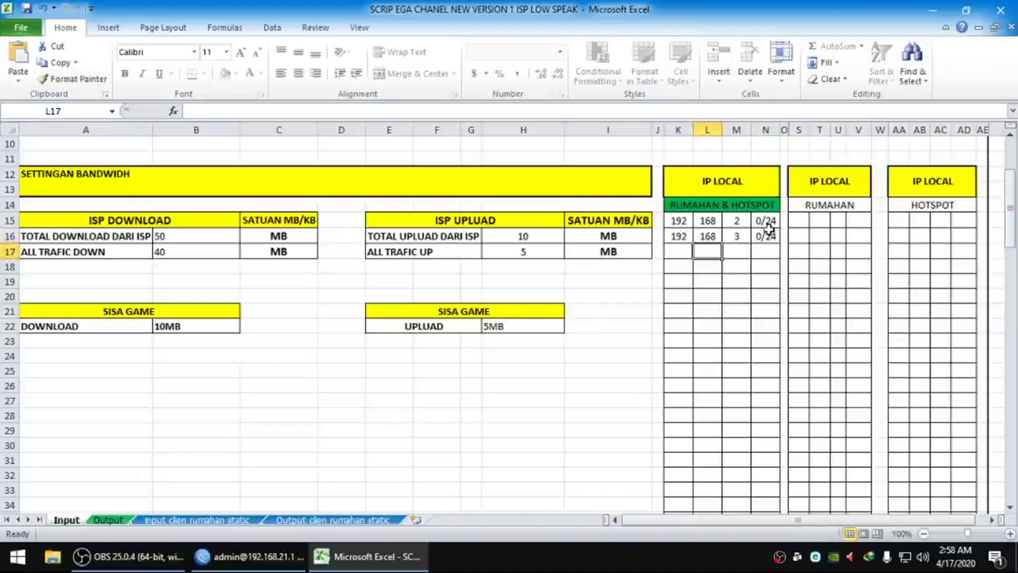
# Extend the number series in column M from row 15 down to row 44, running from 2 to 31
pyautogui.moveTo(747, 221); pyautogui.dragTo(746, 342)
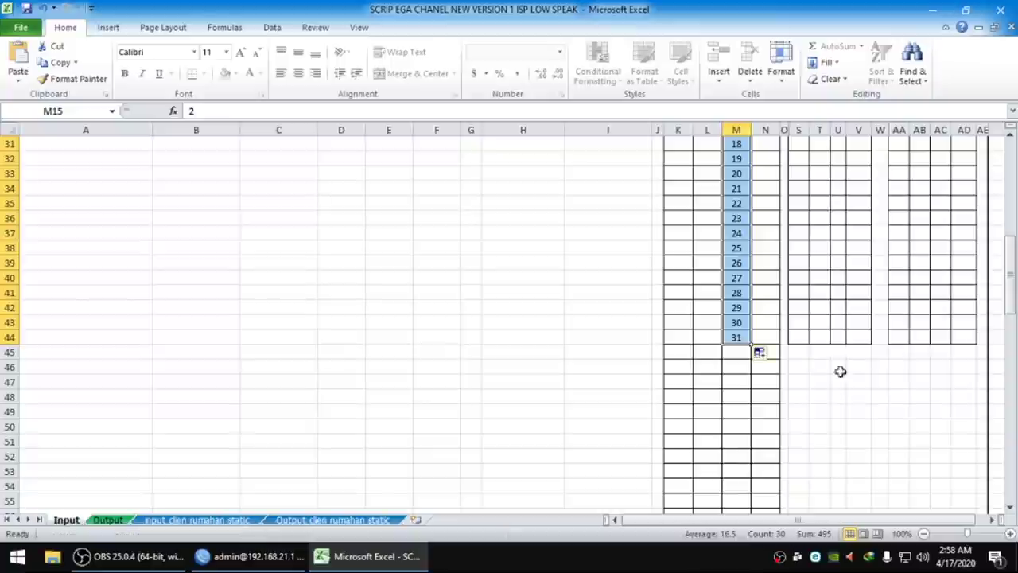
pyautogui.scroll(10, 734, 382)
pyautogui.scroll(-3, 728, 334)
# Fill 192 and 168 in columns K and L and 0/24 in column N down to row 44
pyautogui.moveTo(678, 222); pyautogui.dragTo(723, 501)
pyautogui.scroll(6, 764, 391)
pyautogui.moveTo(765, 341); pyautogui.dragTo(765, 487)
pyautogui.scroll(6, 784, 482)
pyautogui.scroll(-1, 786, 478)
pyautogui.scroll(-8, 786, 478)
pyautogui.scroll(9, 776, 477)
# Copy the RUMAHAN & HOTSPOT ranges in K15:N44 into the RUMAHAN list starting at S15
pyautogui.moveTo(672, 343); pyautogui.dragTo(767, 352)
pyautogui.scroll(-9, 721, 448)
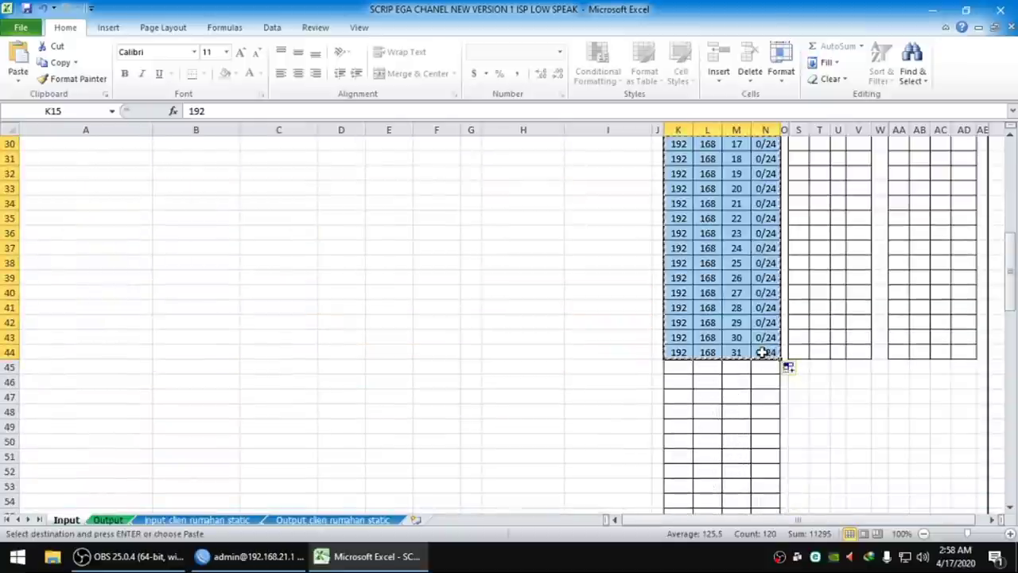
pyautogui.hotkey('ctrl', 'c')
pyautogui.scroll(10, 772, 366)
pyautogui.click(794, 371)
pyautogui.hotkey('ctrl', 'v')
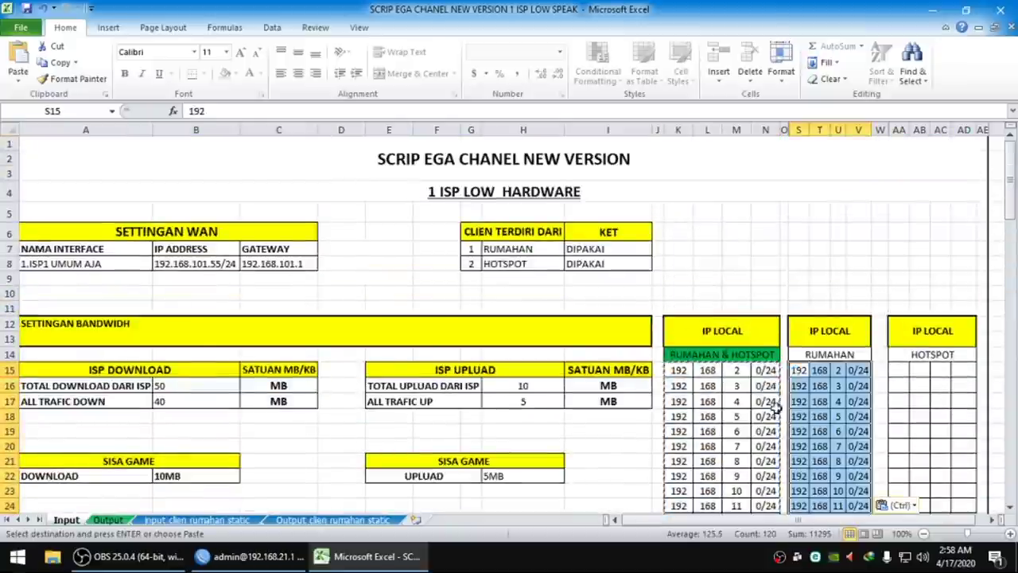
# Check the filled RUMAHAN & HOTSPOT and RUMAHAN lists down to row 44 and the empty rows from K45
pyautogui.scroll(-10, 772, 429)
pyautogui.press('Escape')
pyautogui.scroll(6, 775, 430)
pyautogui.scroll(-9, 800, 446)
pyautogui.scroll(1, 798, 418)
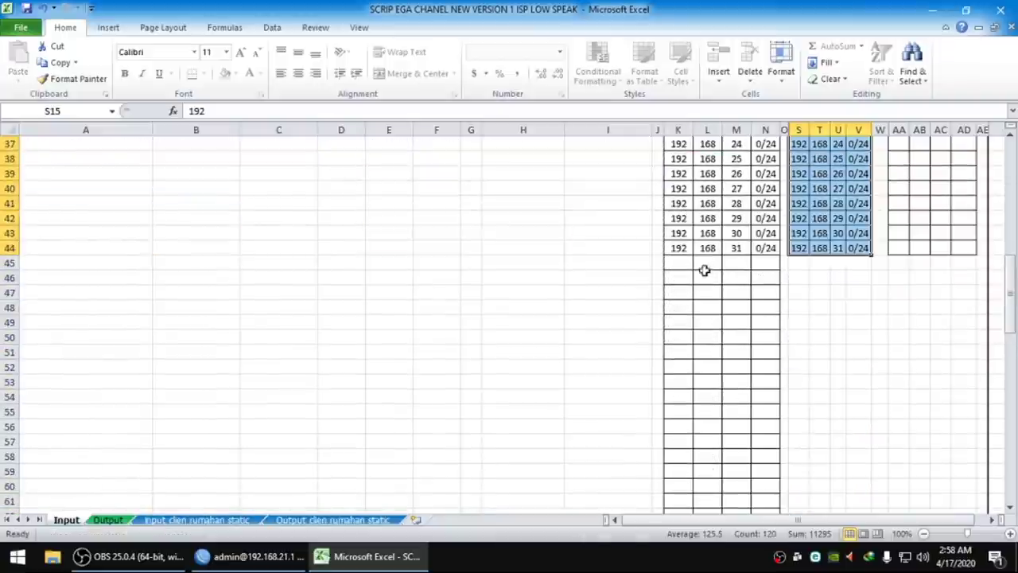
pyautogui.click(680, 263)
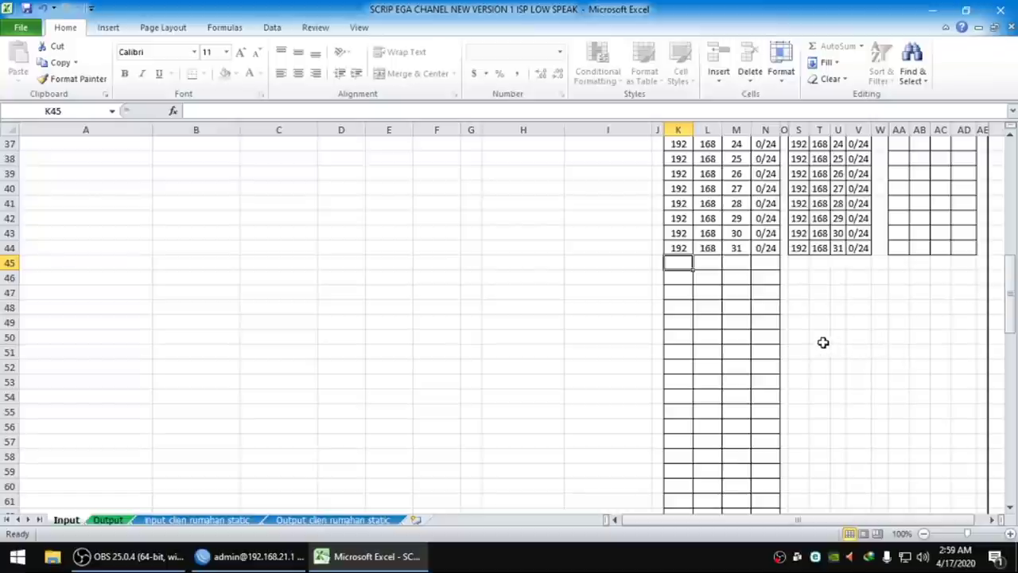
pyautogui.scroll(4, 821, 342)
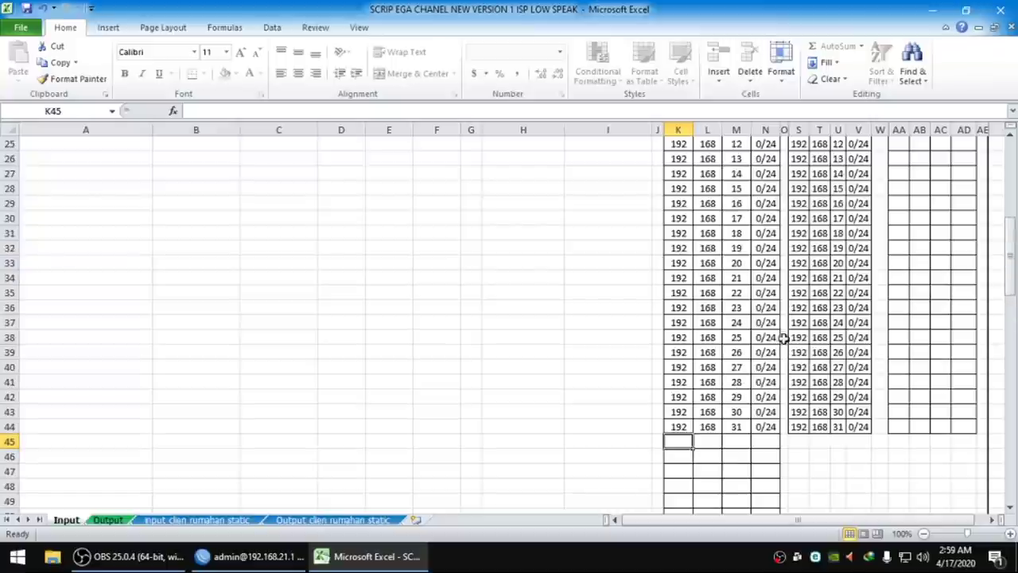
# Clear the RUMAHAN ranges numbered 16 to 31 in S29:V44
pyautogui.scroll(5, 788, 359)
pyautogui.click(798, 221)
pyautogui.moveTo(799, 221); pyautogui.dragTo(865, 417)
pyautogui.scroll(-4, 860, 430)
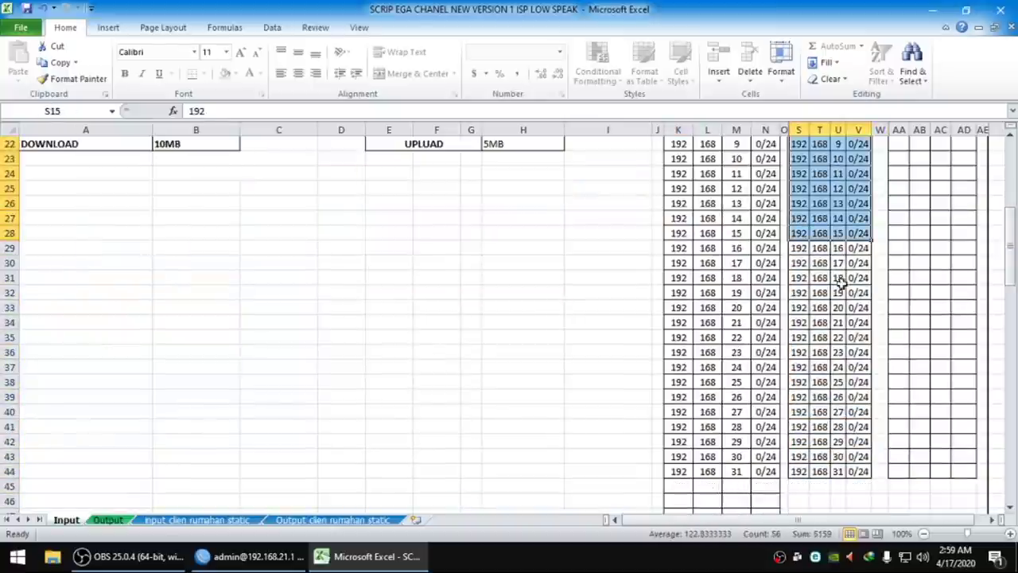
pyautogui.moveTo(802, 248); pyautogui.dragTo(869, 471)
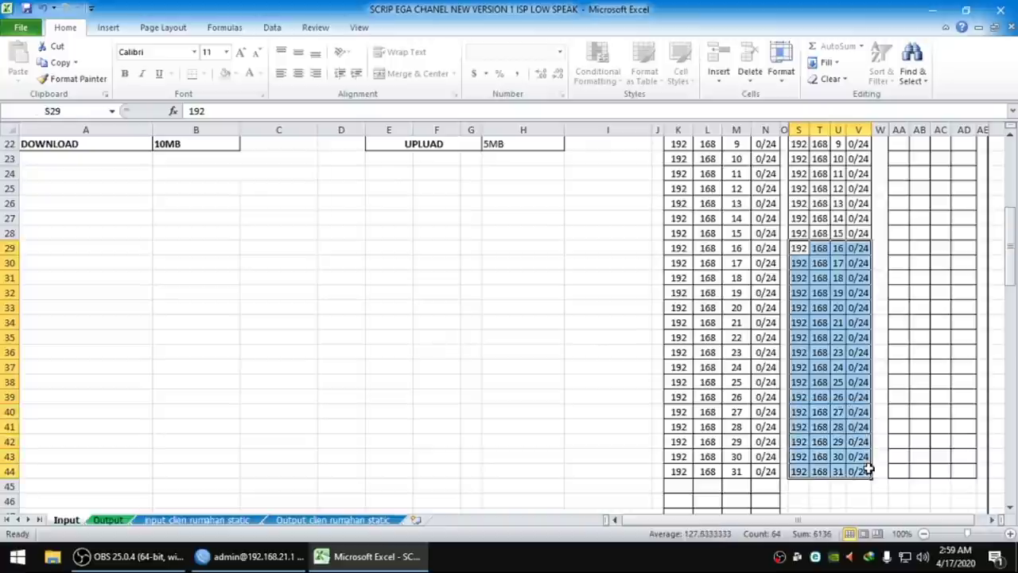
pyautogui.press('Delete')
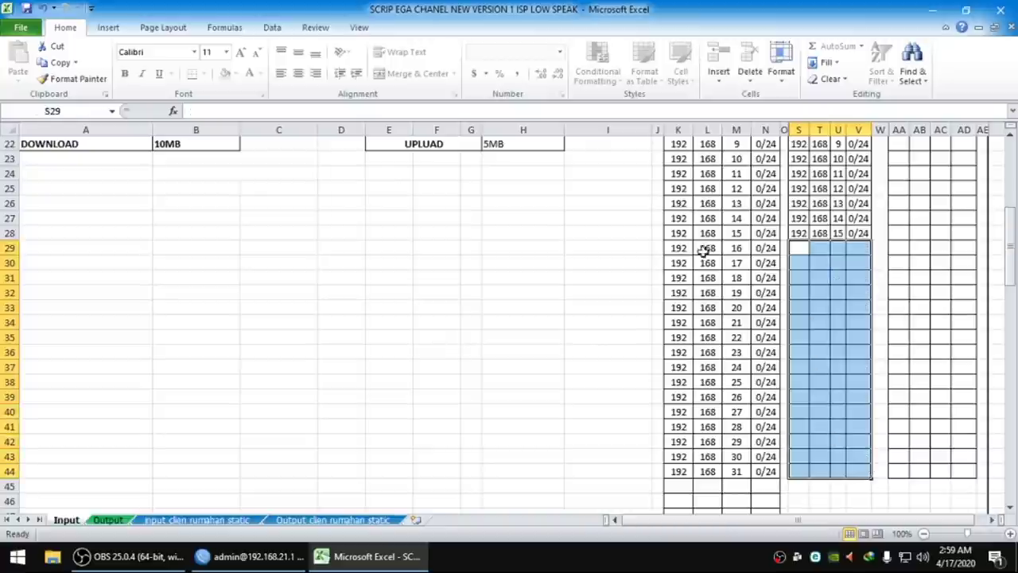
# Copy the RUMAHAN & HOTSPOT ranges in K29:N44 into the HOTSPOT list starting at AA15
pyautogui.moveTo(682, 249); pyautogui.dragTo(776, 471)
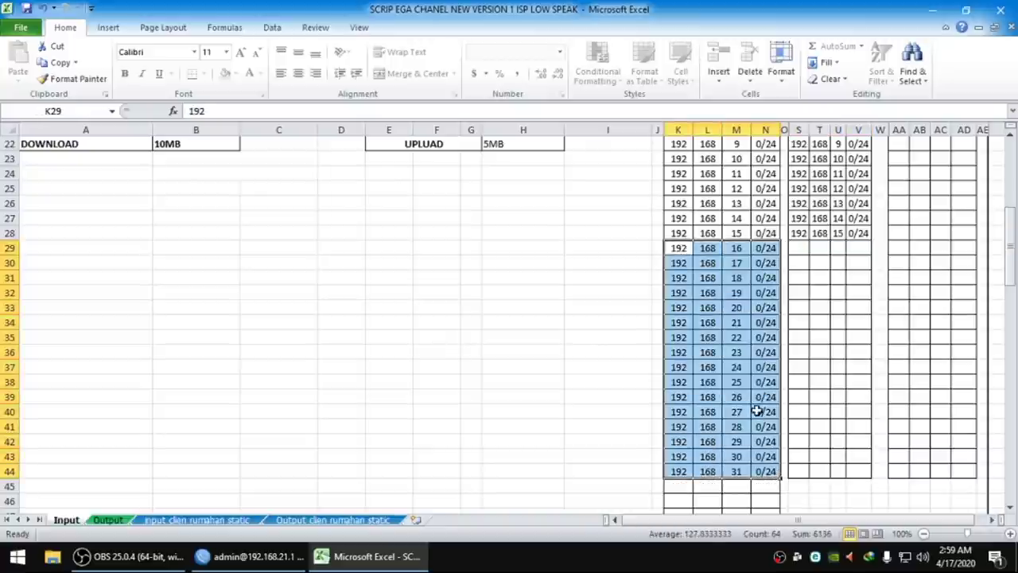
pyautogui.rightClick(758, 380)
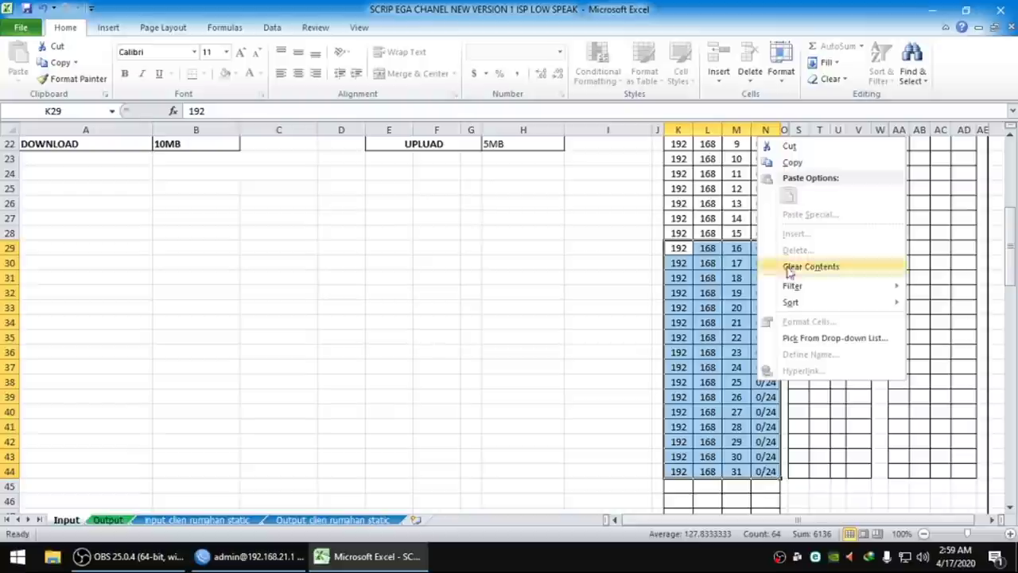
pyautogui.click(803, 165)
pyautogui.scroll(4, 929, 358)
pyautogui.click(897, 220)
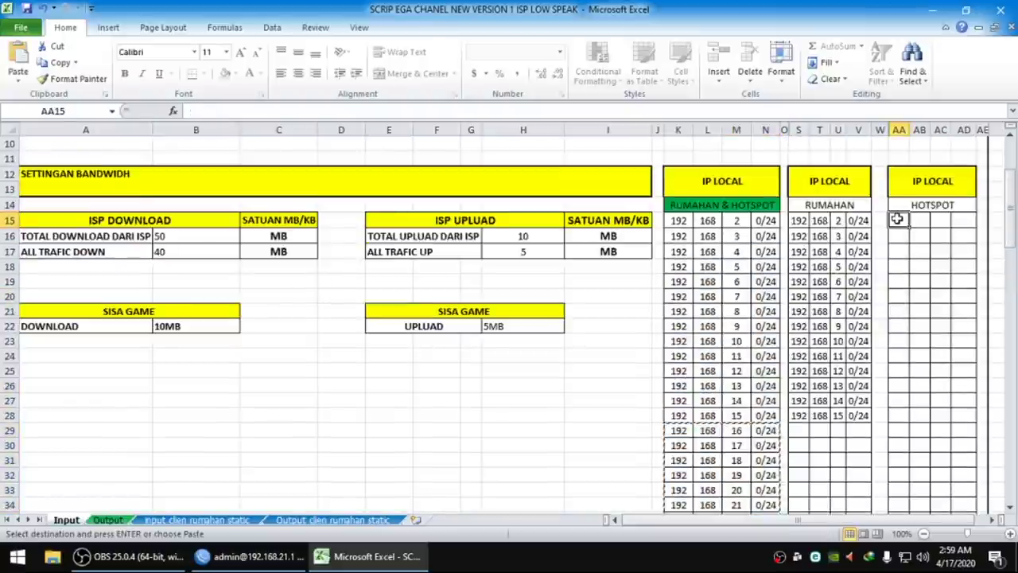
pyautogui.hotkey('ctrl', 'v')
pyautogui.click(920, 398)
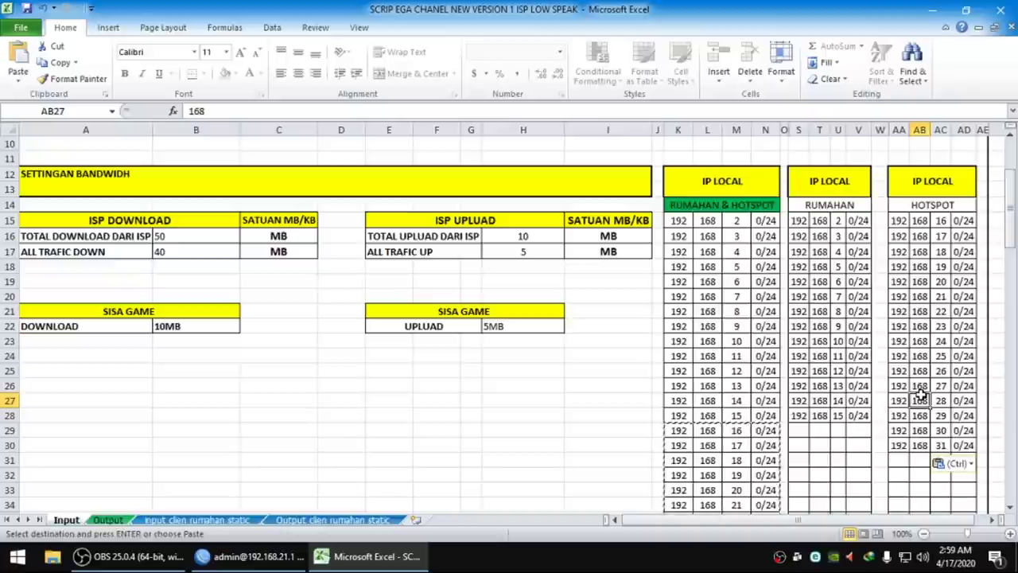
pyautogui.press('ctrl')
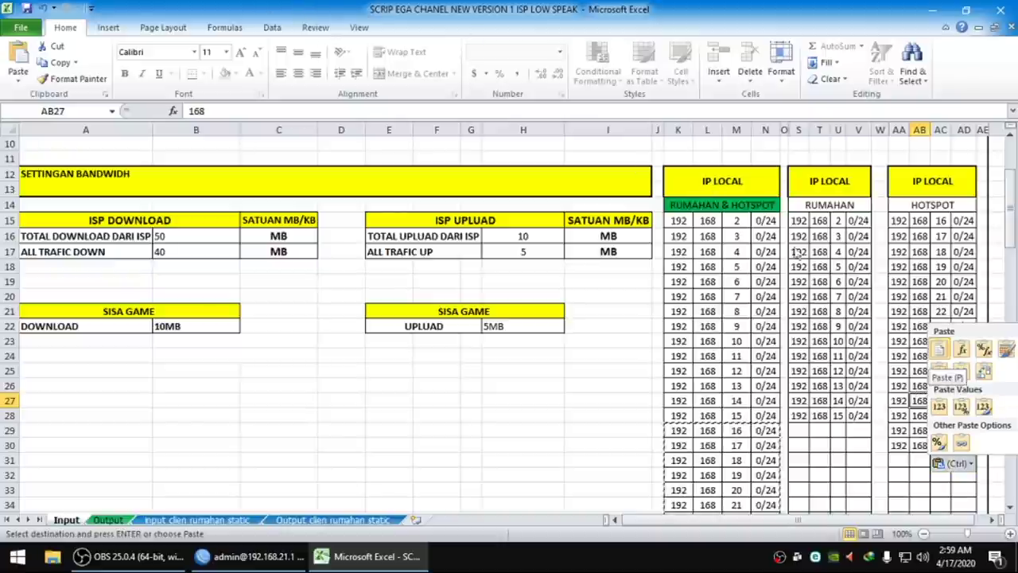
pyautogui.press('Escape')
pyautogui.press('Escape')
# Compare the third-octet numbers in the RUMAHAN and HOTSPOT lists with the matching rows of the combined RUMAHAN & HOTSPOT list
pyautogui.scroll(-2, 889, 266)
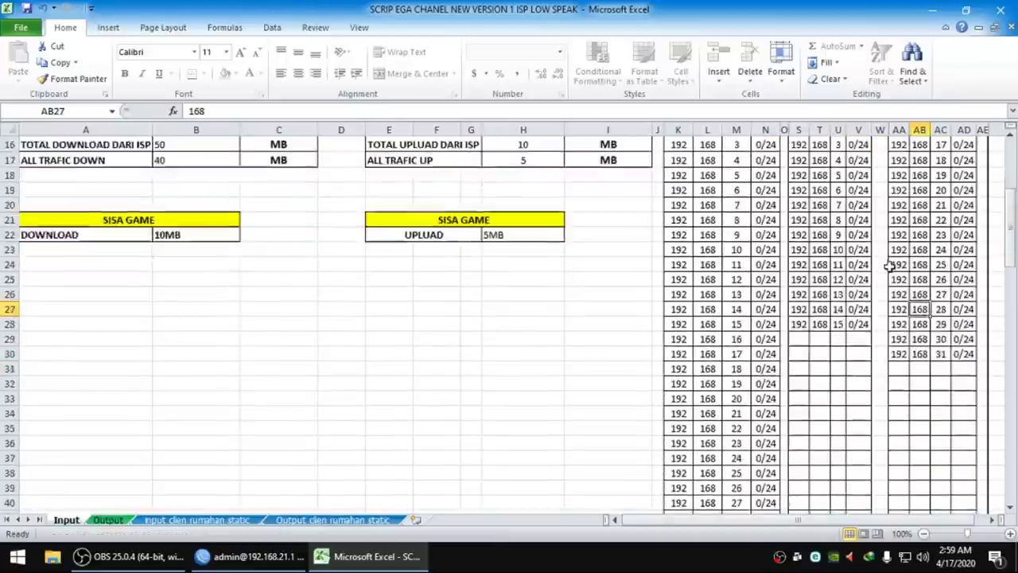
pyautogui.scroll(-2, 889, 267)
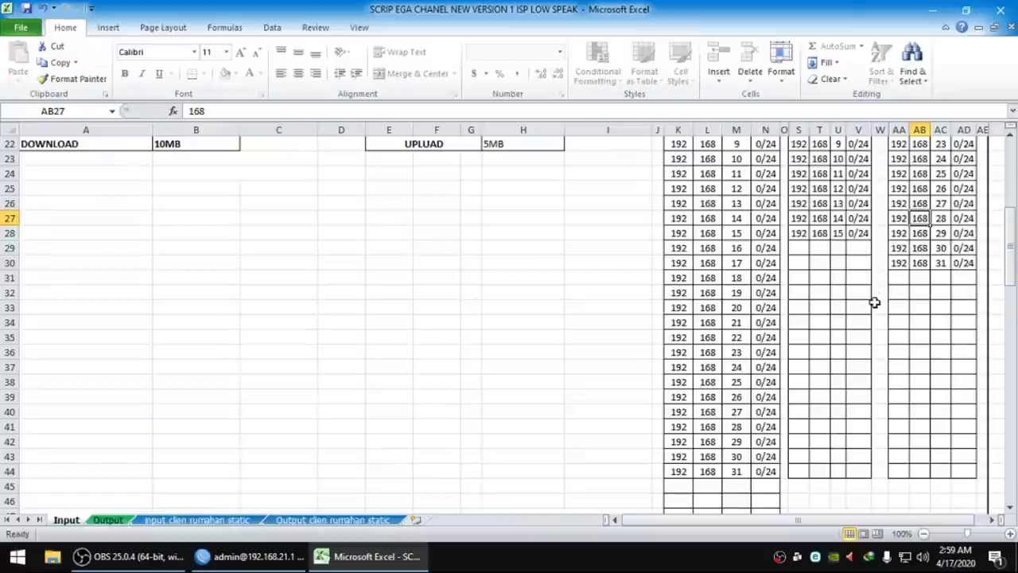
pyautogui.scroll(2, 875, 302)
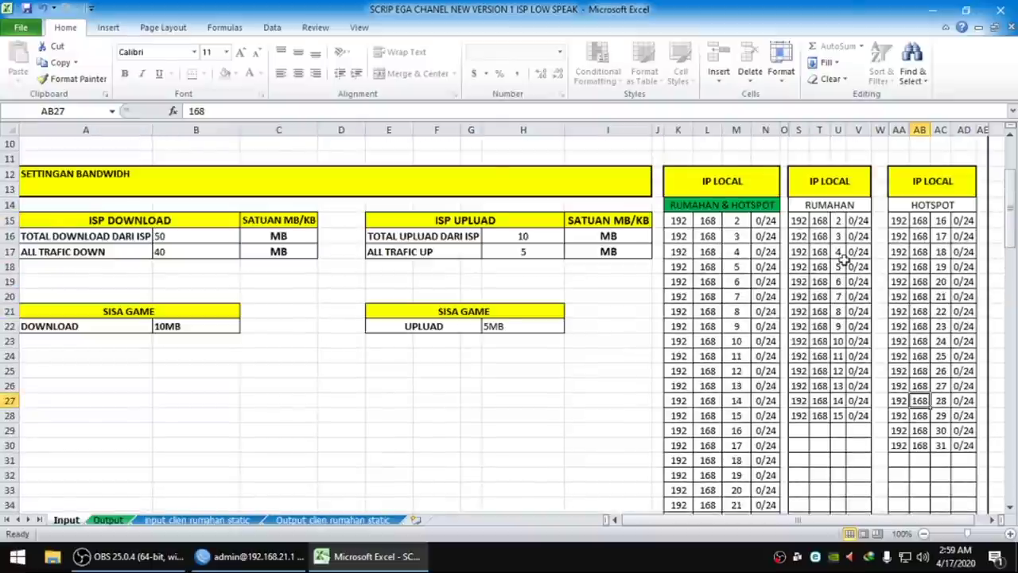
pyautogui.scroll(-1, 845, 263)
pyautogui.scroll(2, 845, 262)
pyautogui.moveTo(838, 176); pyautogui.dragTo(843, 373)
pyautogui.scroll(-1, 776, 346)
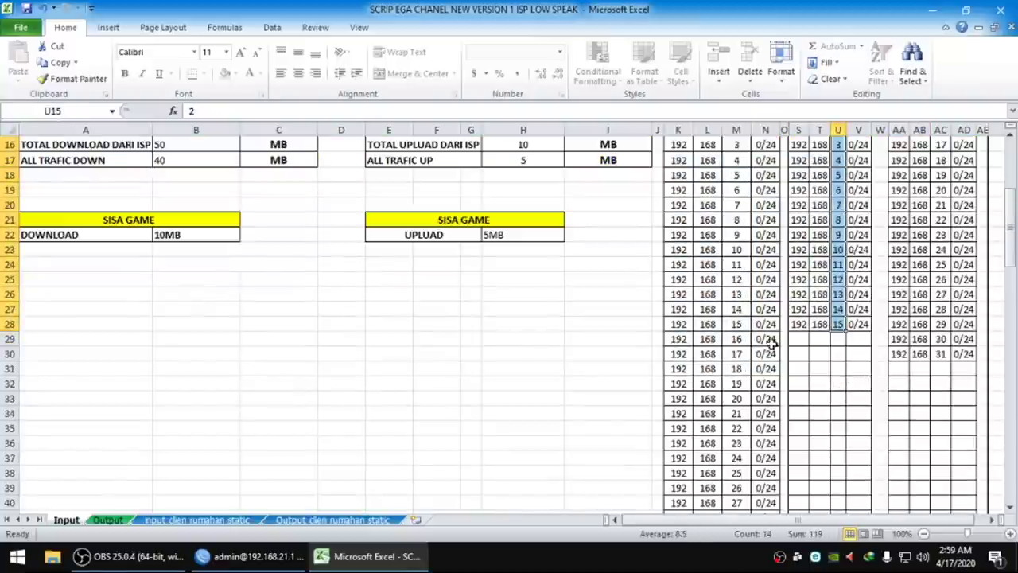
pyautogui.moveTo(740, 337); pyautogui.dragTo(739, 454)
pyautogui.scroll(6, 859, 450)
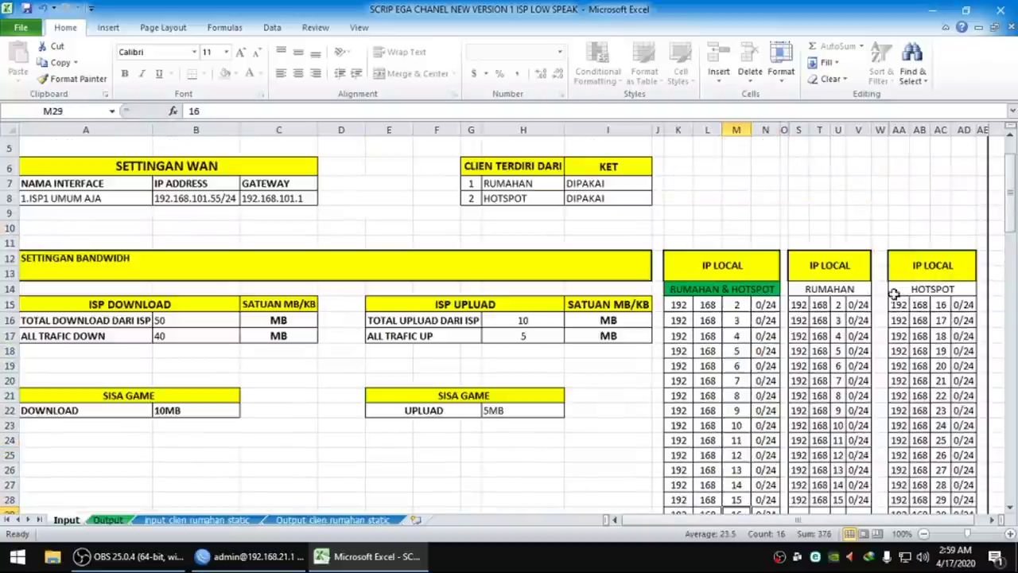
pyautogui.scroll(-2, 940, 307)
pyautogui.moveTo(940, 205); pyautogui.dragTo(943, 431)
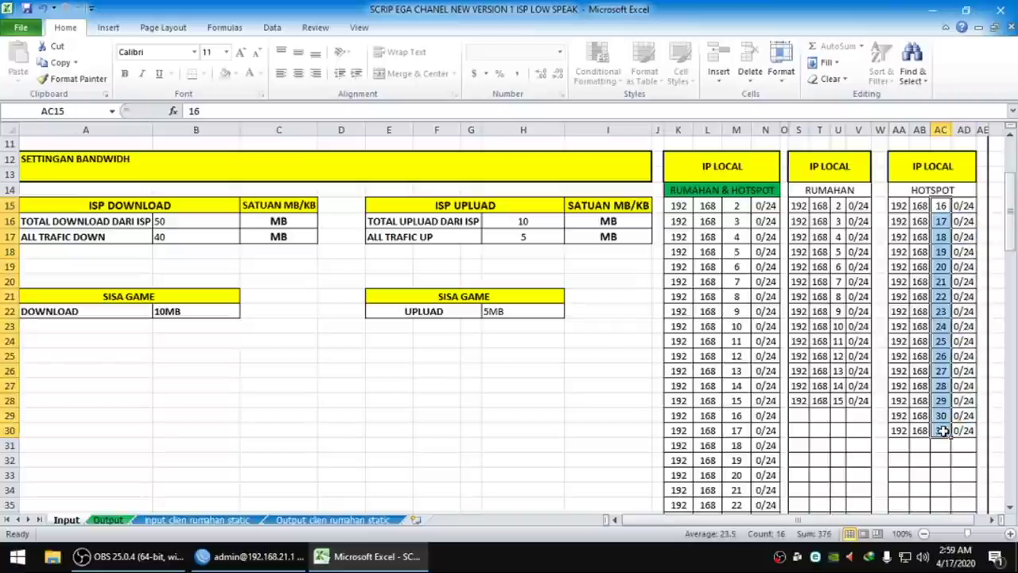
pyautogui.click(839, 431)
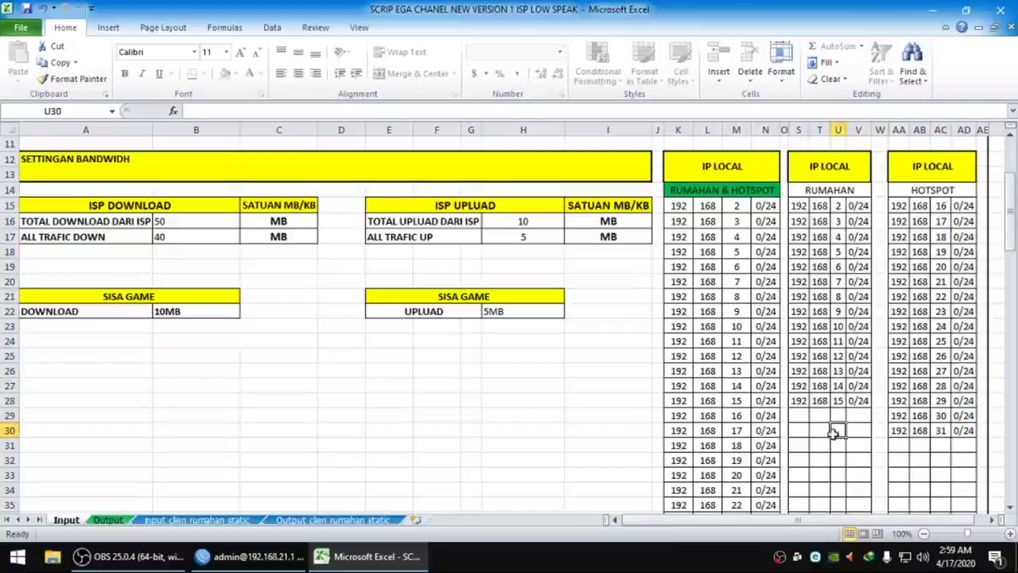
pyautogui.scroll(-5, 833, 434)
pyautogui.scroll(6, 813, 373)
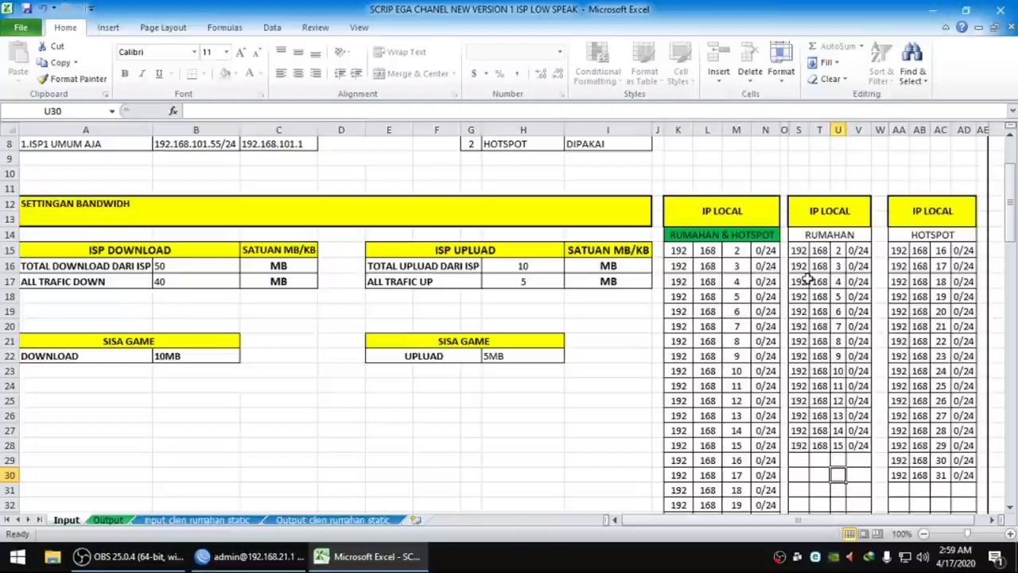
# Copy the first script block on the Output sheet, from the layer7-protocol line in G1 through the mangle rules in G87
pyautogui.click(108, 519)
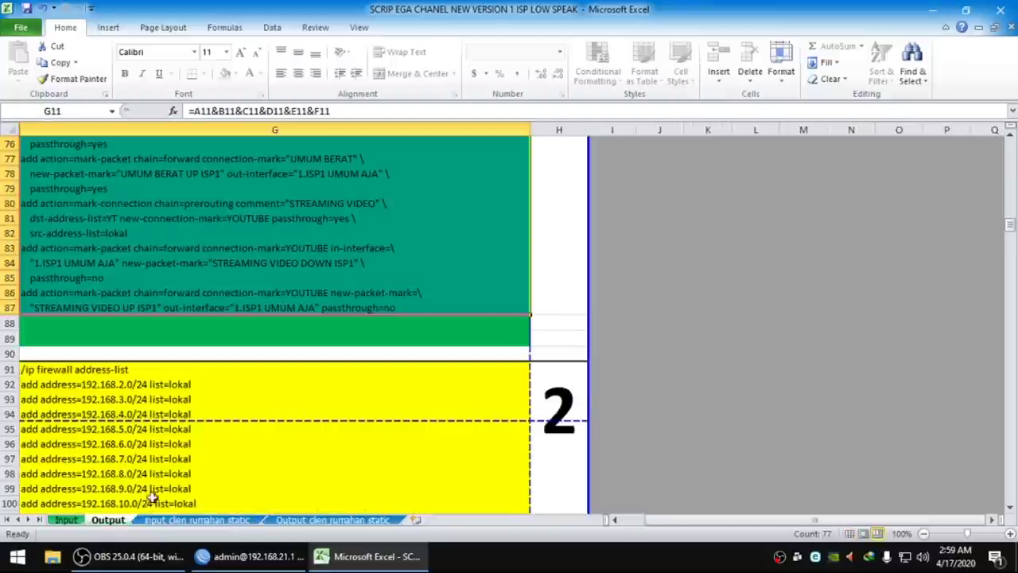
pyautogui.scroll(10, 309, 454)
pyautogui.moveTo(1009, 195); pyautogui.dragTo(1008, 148)
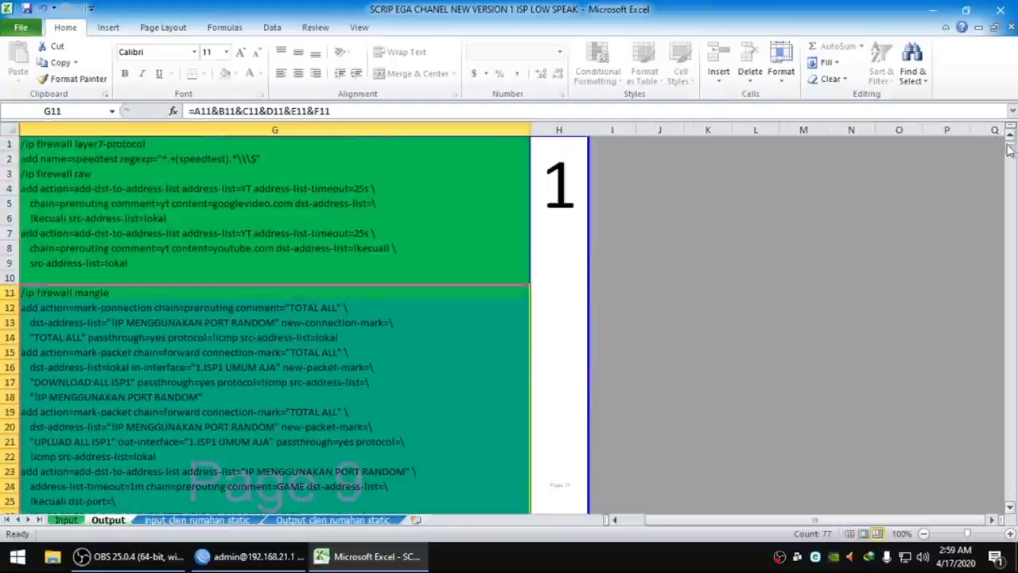
pyautogui.click(109, 144)
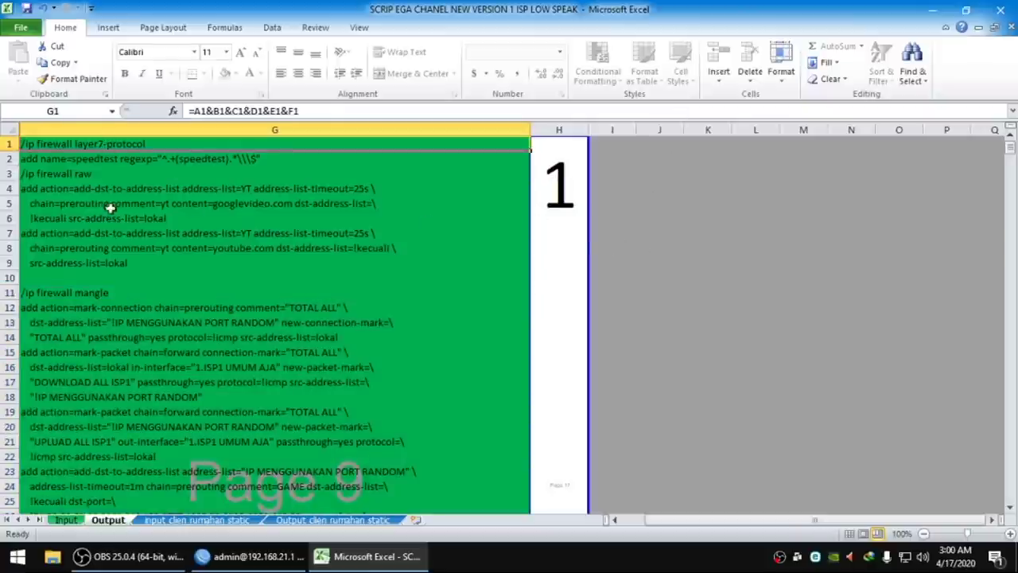
pyautogui.scroll(-20, 348, 307)
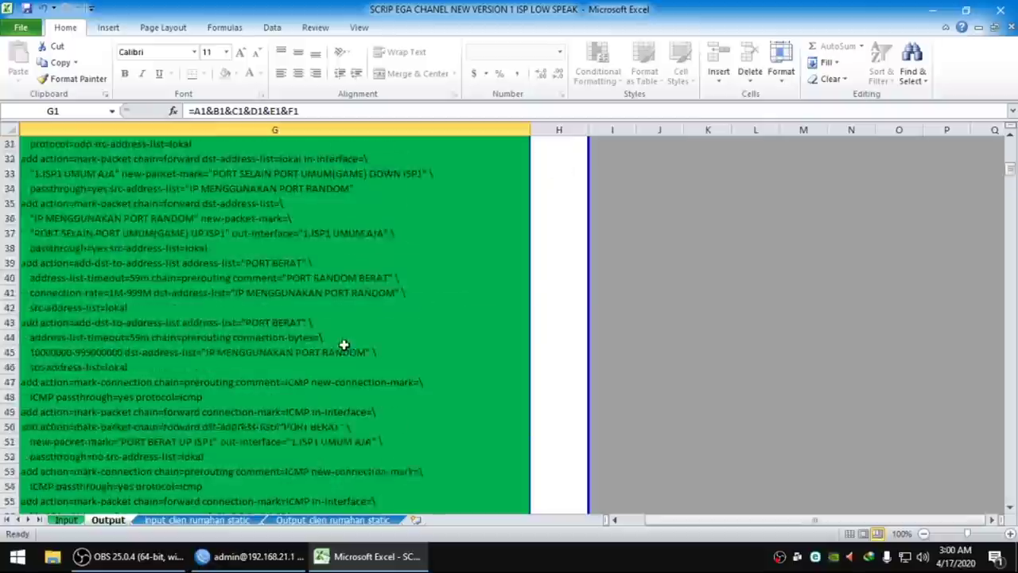
pyautogui.keyDown('shift'); pyautogui.click(346, 263); pyautogui.keyUp('shift')
pyautogui.rightClick(379, 234)
pyautogui.click(414, 266)
pyautogui.scroll(20, 413, 267)
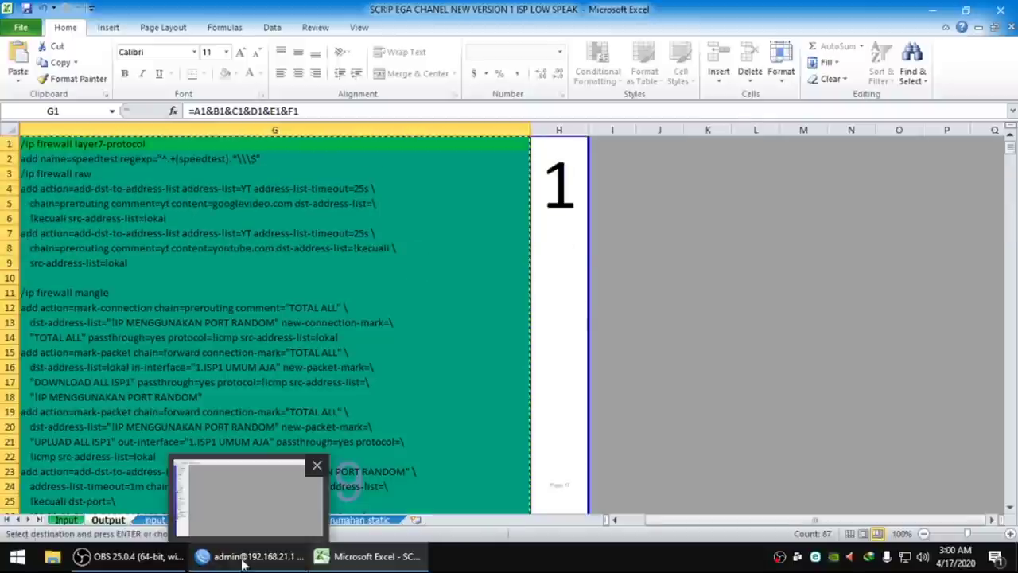
# Switch to WinBox and open the firewall's Mangle rules
pyautogui.click(247, 557)
pyautogui.click(85, 166)
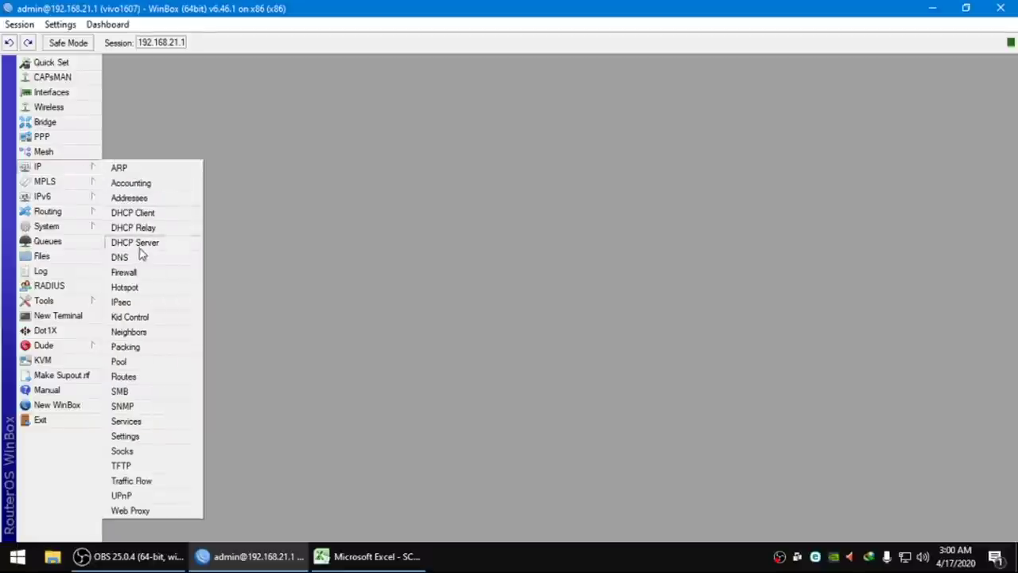
pyautogui.click(146, 269)
pyautogui.click(201, 84)
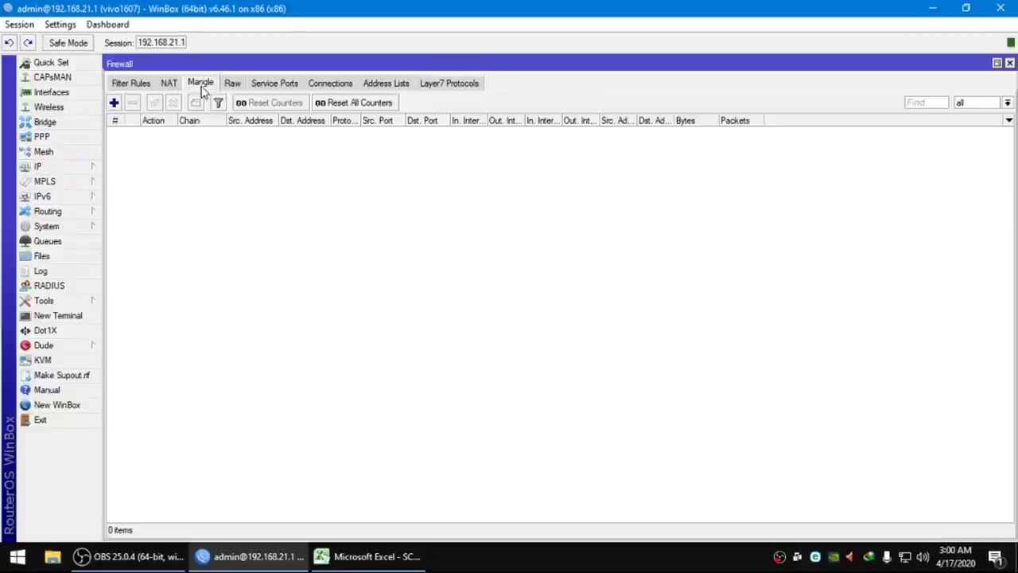
# Paste the copied script into a new terminal, then check the firewall's Mangle and Raw rules
pyautogui.click(97, 315)
pyautogui.rightClick(653, 327)
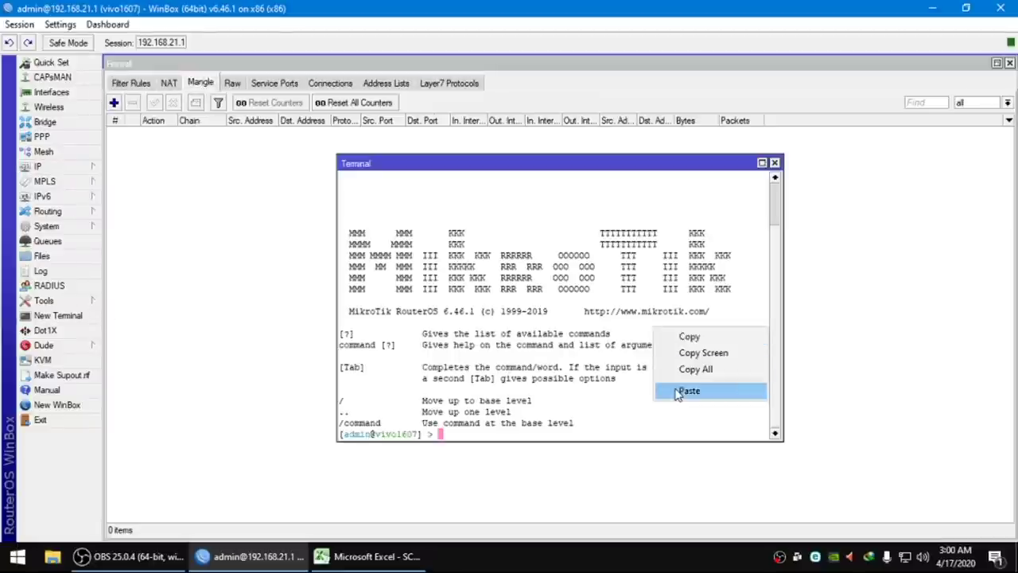
pyautogui.click(676, 391)
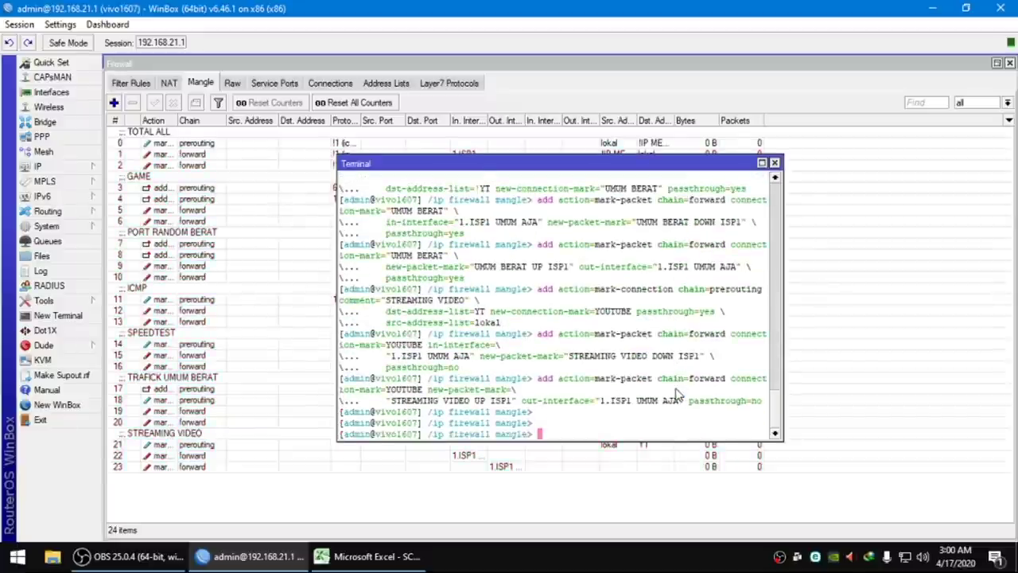
pyautogui.click(462, 487)
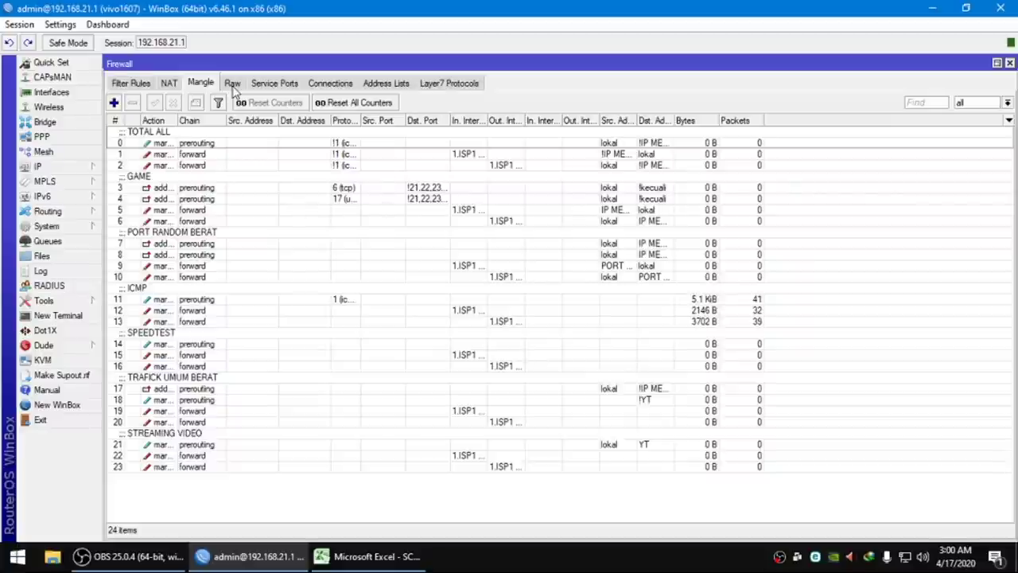
pyautogui.click(232, 84)
pyautogui.click(211, 85)
pyautogui.click(232, 85)
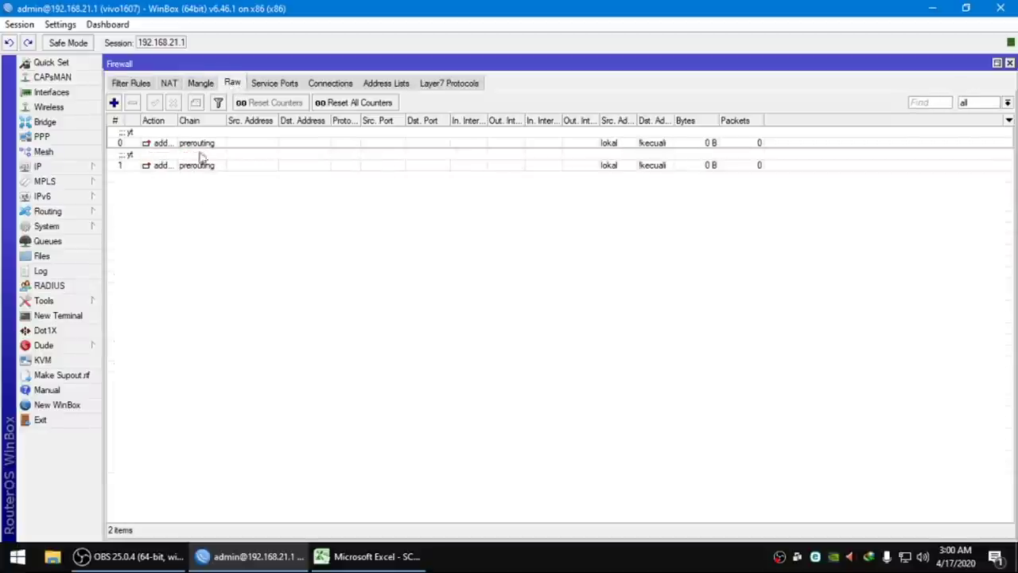
pyautogui.click(202, 82)
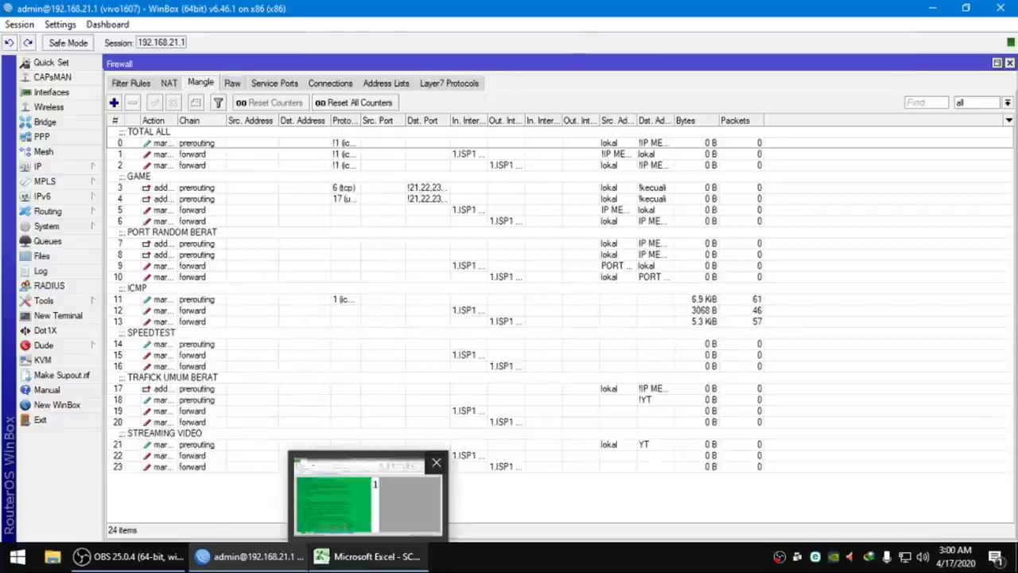
# Switch to Excel and copy the second script block on the Output sheet, the lokal address-list commands from G91 through G121
pyautogui.click(368, 498)
pyautogui.scroll(-20, 369, 475)
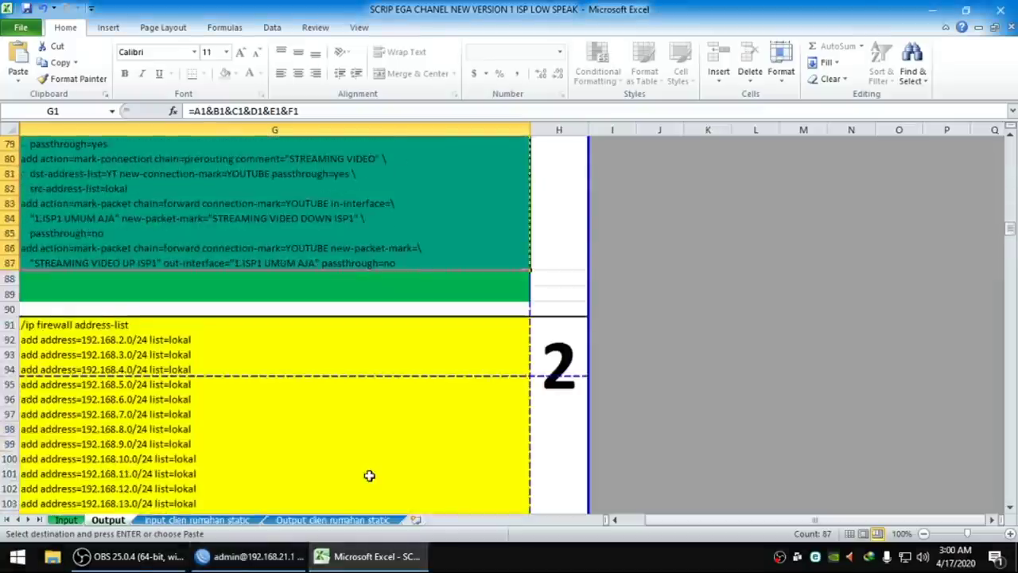
pyautogui.scroll(-3, 369, 475)
pyautogui.click(143, 191)
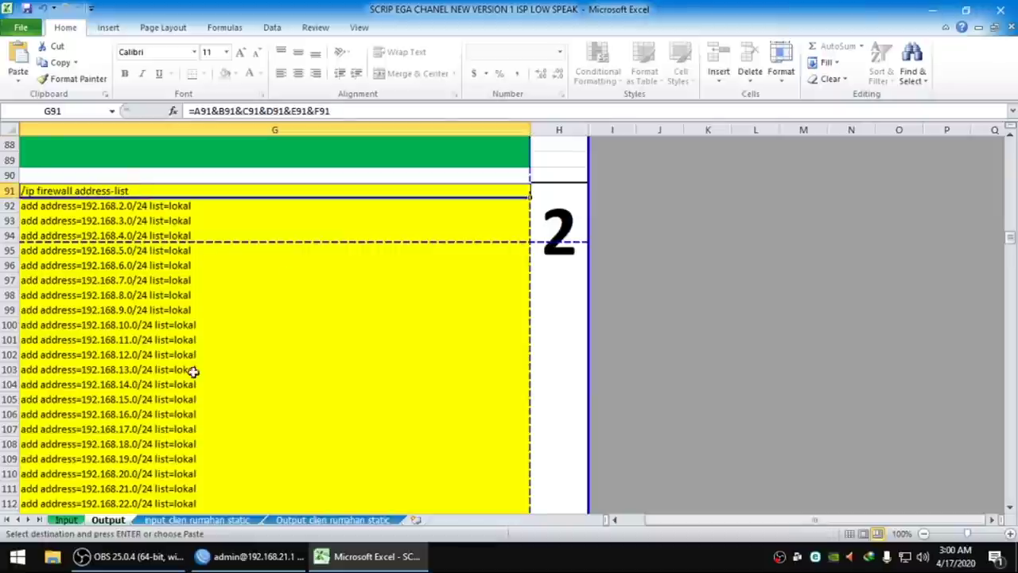
pyautogui.scroll(-8, 193, 382)
pyautogui.scroll(8, 197, 329)
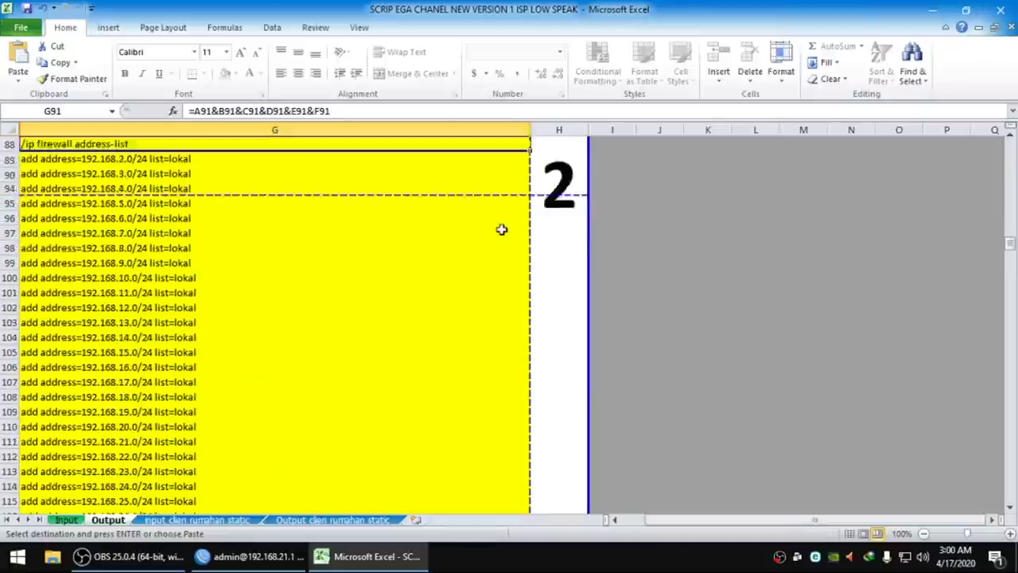
pyautogui.scroll(-7, 170, 375)
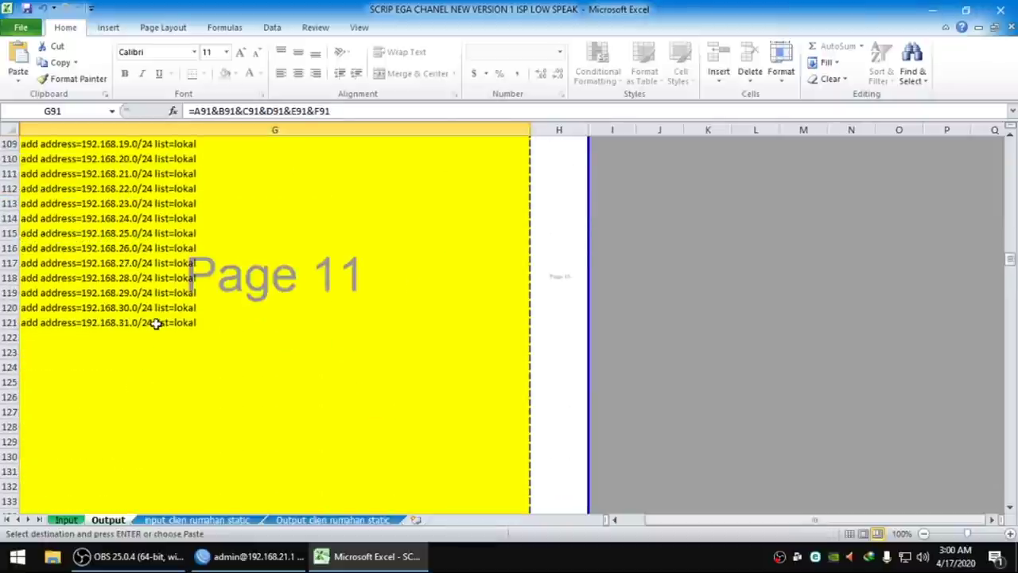
pyautogui.keyDown('shift'); pyautogui.click(156, 323); pyautogui.keyUp('shift')
pyautogui.rightClick(178, 282)
pyautogui.click(209, 311)
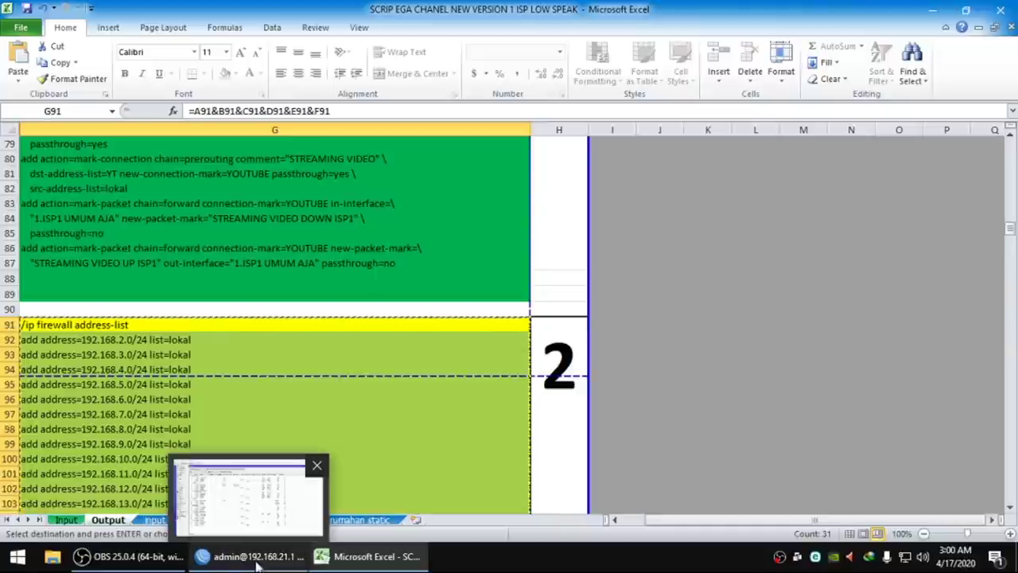
# Switch to WinBox, open the firewall's Address Lists, and paste the copied lokal address-list script into a new terminal
pyautogui.click(257, 559)
pyautogui.click(383, 86)
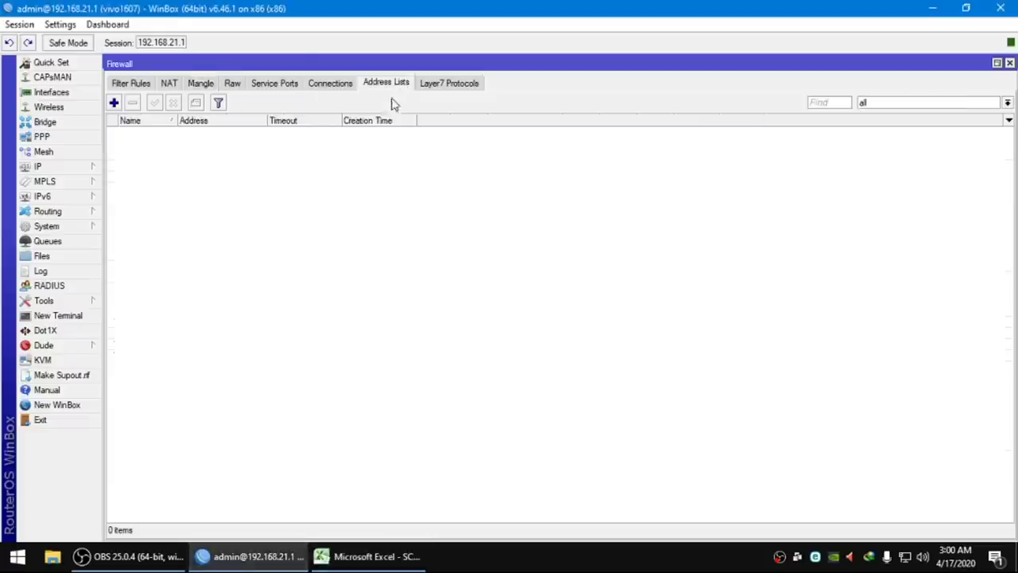
pyautogui.click(90, 318)
pyautogui.rightClick(596, 334)
pyautogui.click(618, 391)
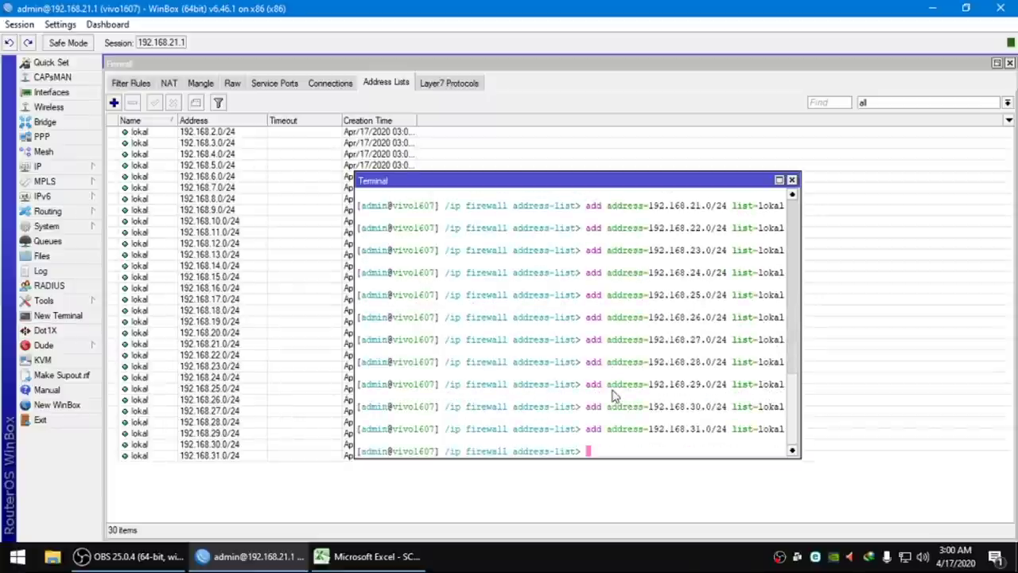
# Switch to Excel and copy the third script block, the kecuali address-list commands from G191 through the 192.168.31.0/24 line
pyautogui.click(366, 556)
pyautogui.scroll(-20, 239, 430)
pyautogui.scroll(-18, 224, 426)
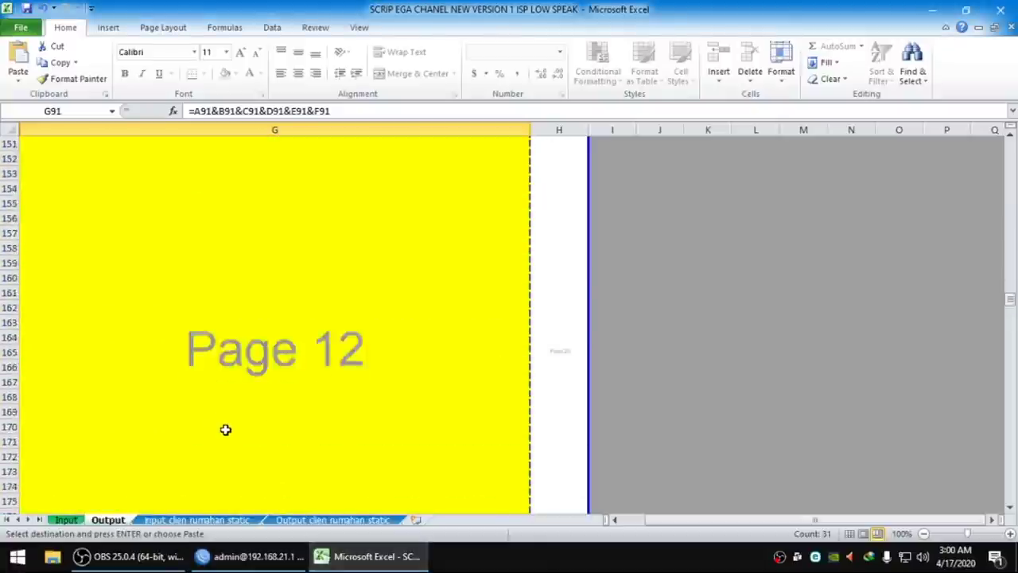
pyautogui.click(158, 293)
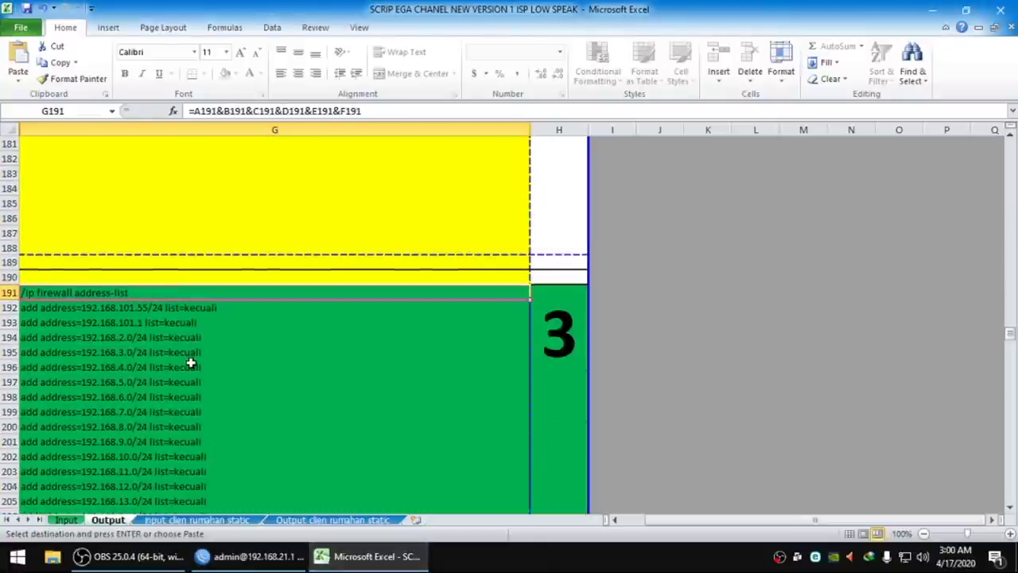
pyautogui.scroll(-13, 223, 359)
pyautogui.keyDown('shift'); pyautogui.click(170, 191); pyautogui.keyUp('shift')
pyautogui.scroll(14, 327, 383)
pyautogui.rightClick(295, 366)
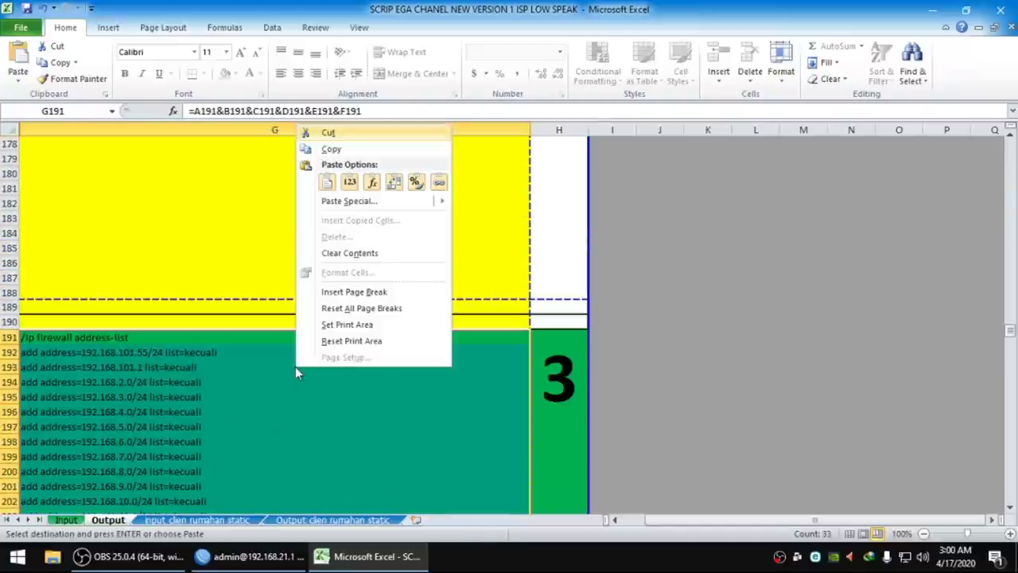
pyautogui.click(338, 151)
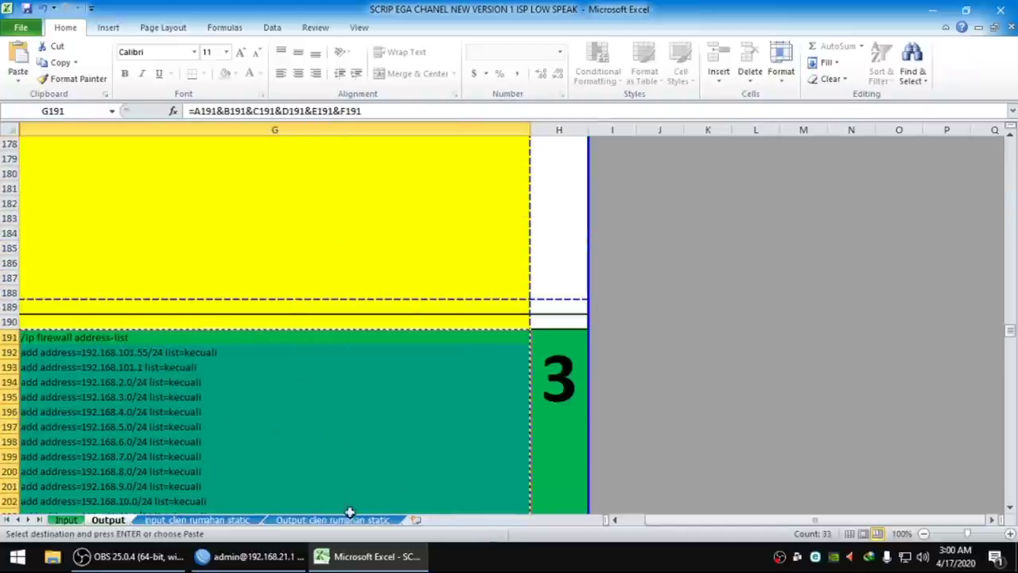
# Switch to WinBox, paste the kecuali script into the open terminal, and review the firewall's address lists sorted by name
pyautogui.click(263, 555)
pyautogui.rightClick(601, 393)
pyautogui.click(637, 451)
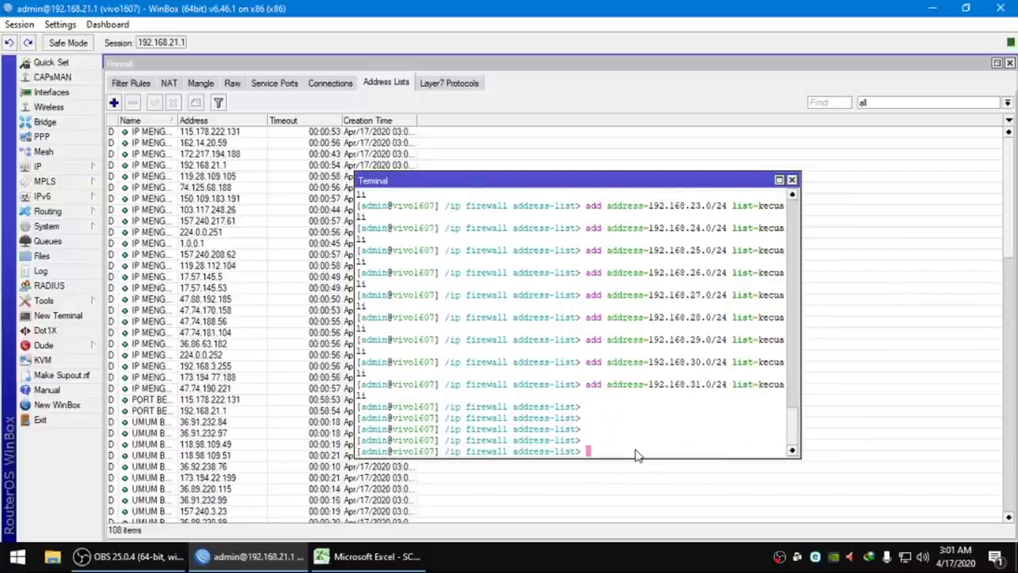
pyautogui.click(165, 123)
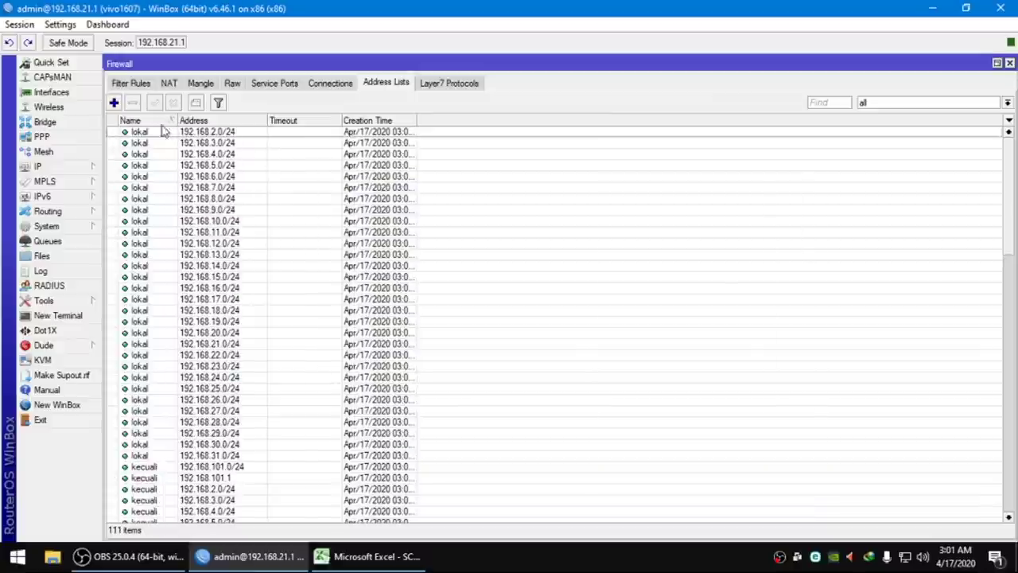
pyautogui.moveTo(1007, 228); pyautogui.dragTo(983, 470)
# Switch to Excel and copy the fourth script block, the queue tree commands from G293 through G333
pyautogui.moveTo(366, 556)
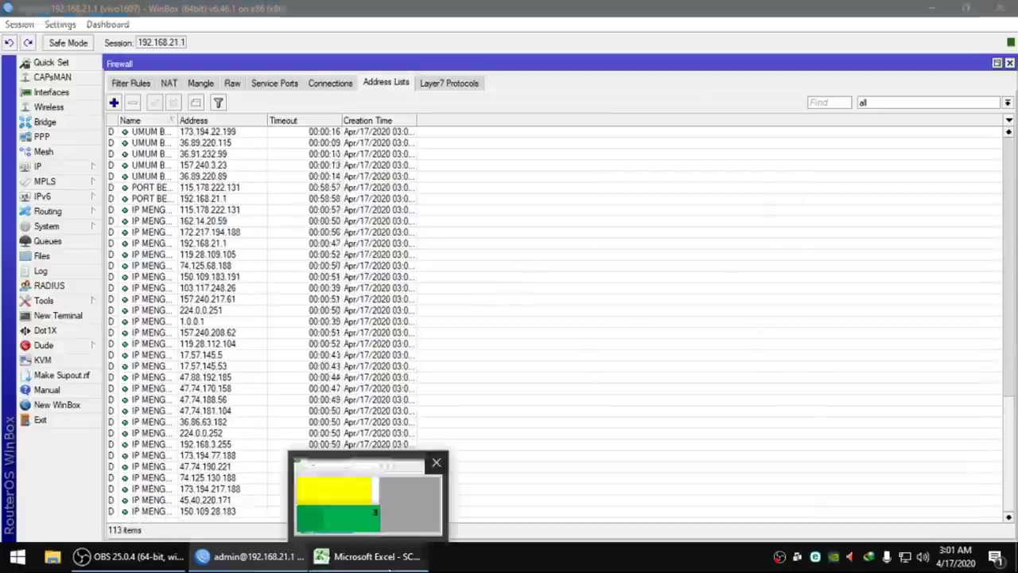
pyautogui.click(323, 460)
pyautogui.scroll(-20, 323, 460)
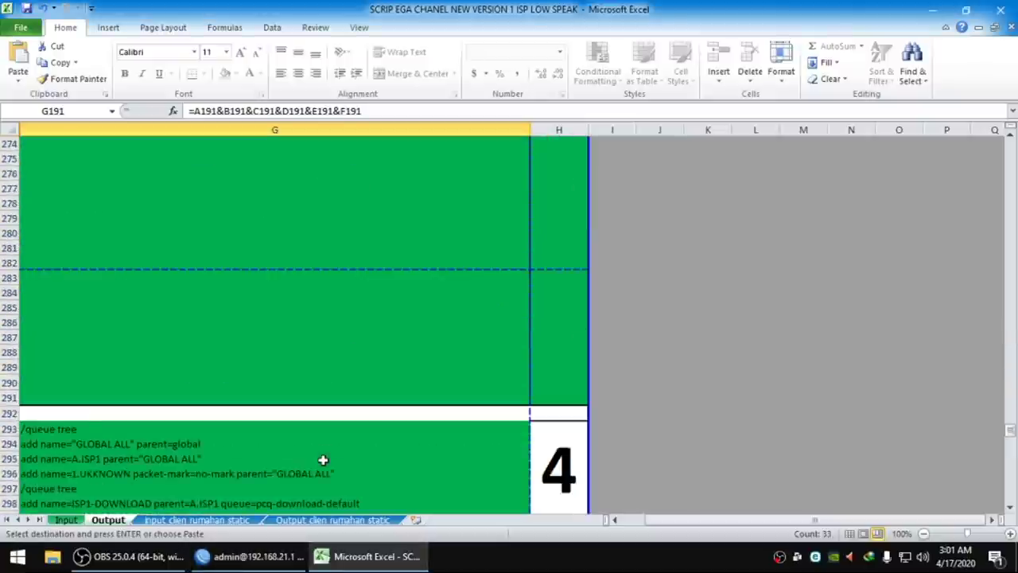
pyautogui.click(85, 253)
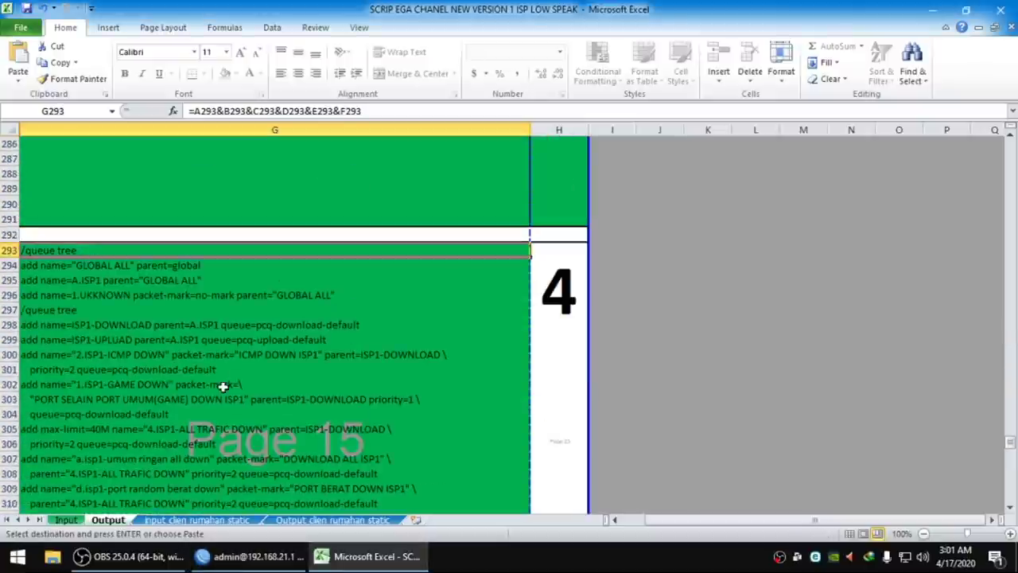
pyautogui.scroll(-12, 223, 382)
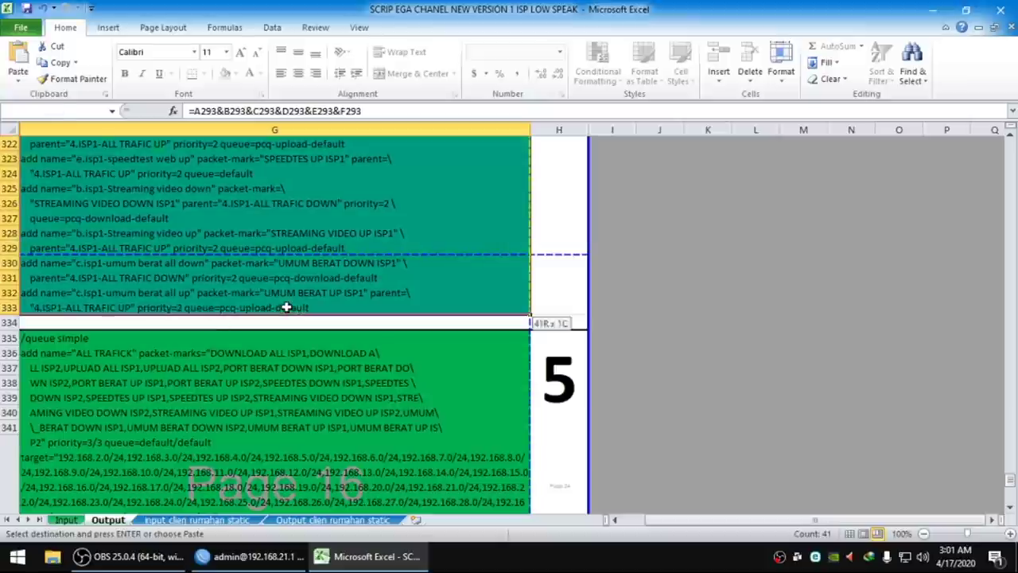
pyautogui.keyDown('shift'); pyautogui.click(284, 308); pyautogui.keyUp('shift')
pyautogui.rightClick(318, 234)
pyautogui.click(335, 262)
pyautogui.scroll(15, 460, 311)
pyautogui.scroll(-4, 460, 312)
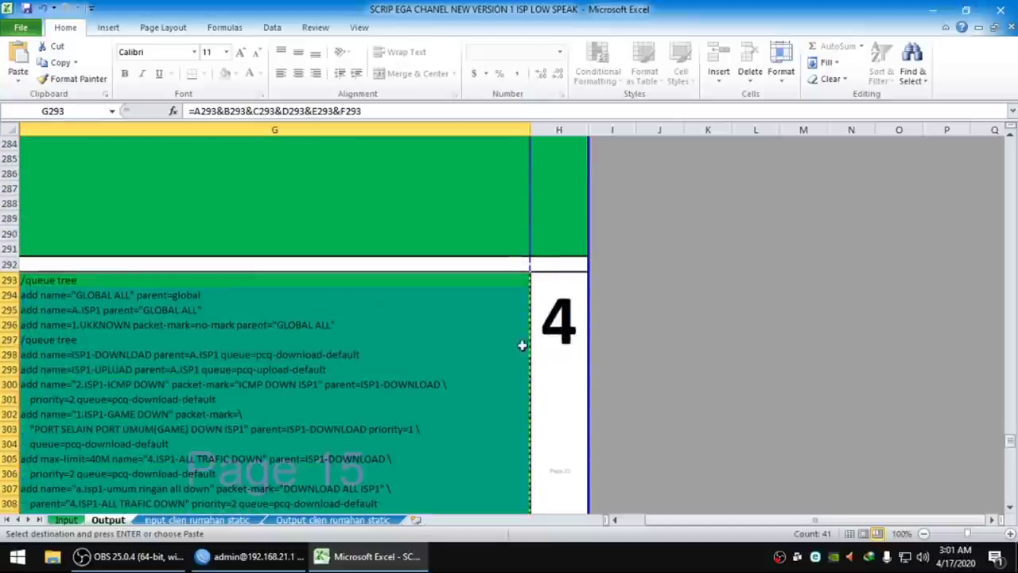
# Switch to WinBox, open the Queue Tree list, and paste the copied queue tree script into a new terminal
pyautogui.click(248, 556)
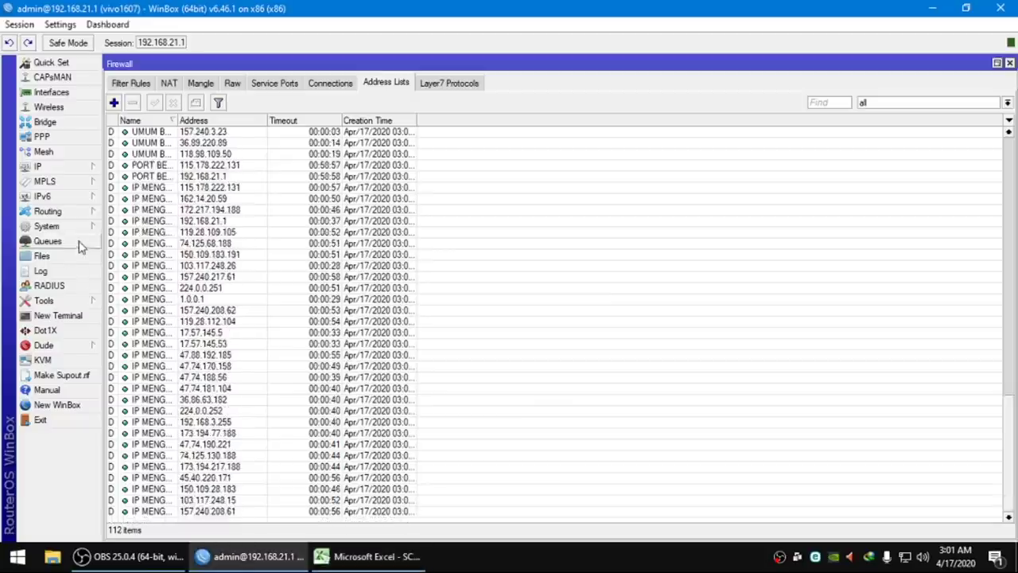
pyautogui.click(79, 242)
pyautogui.click(79, 316)
pyautogui.rightClick(596, 311)
pyautogui.click(609, 362)
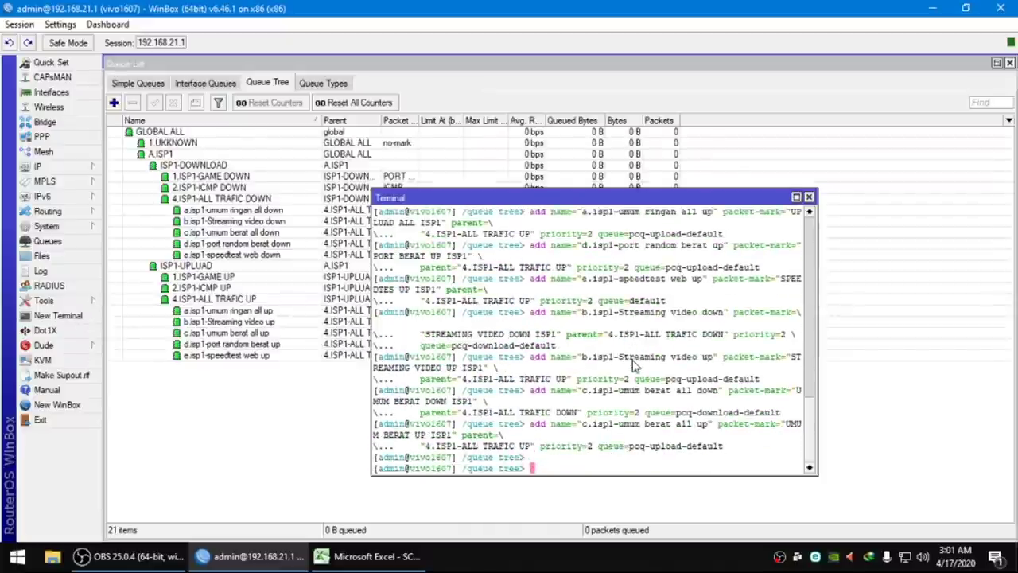
# Check the max limits of the 4.ISP1-ALL TRAFIC DOWN and 4.ISP1-ALL TRAFIC UP queues in the queue tree
pyautogui.click(257, 414)
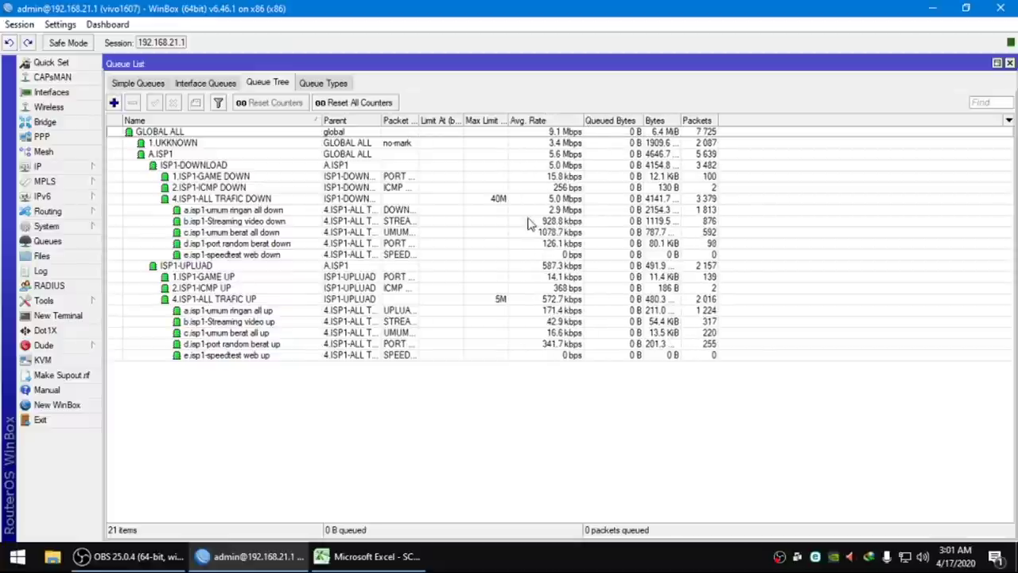
pyautogui.click(504, 200)
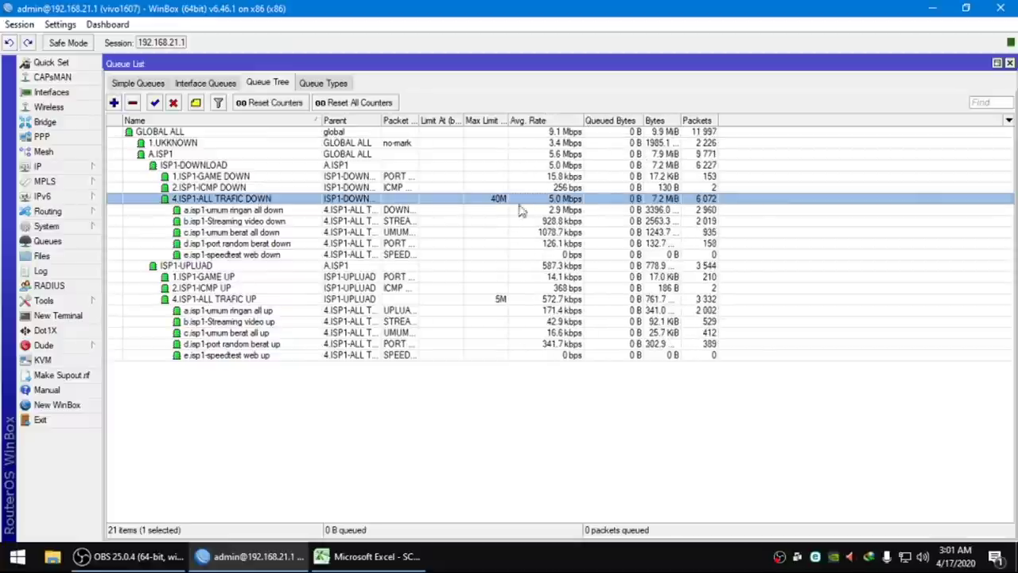
pyautogui.click(503, 300)
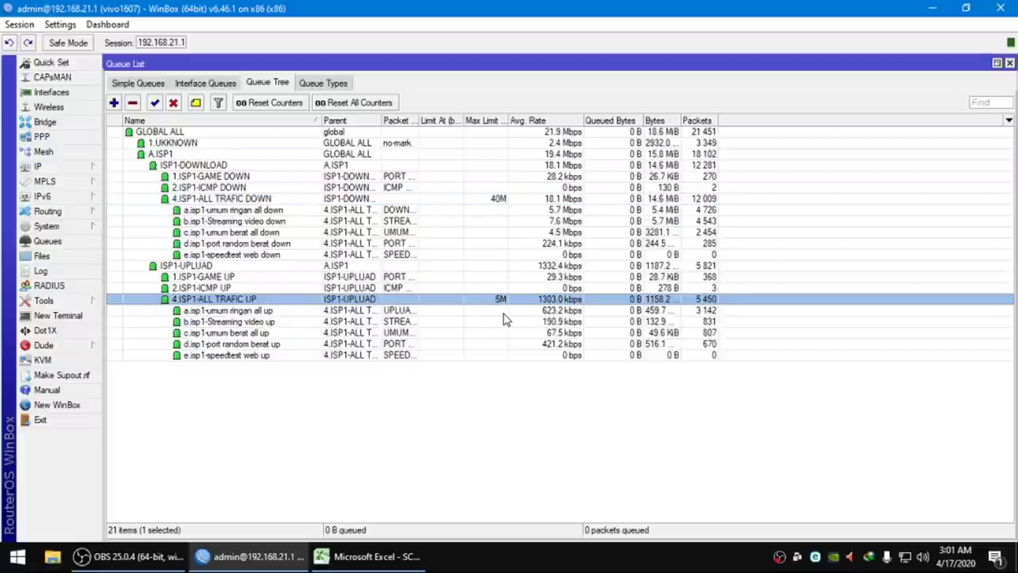
# Switch to Excel and copy the fifth script block, the simple queue commands from G335 through G346
pyautogui.click(370, 556)
pyautogui.scroll(-15, 340, 455)
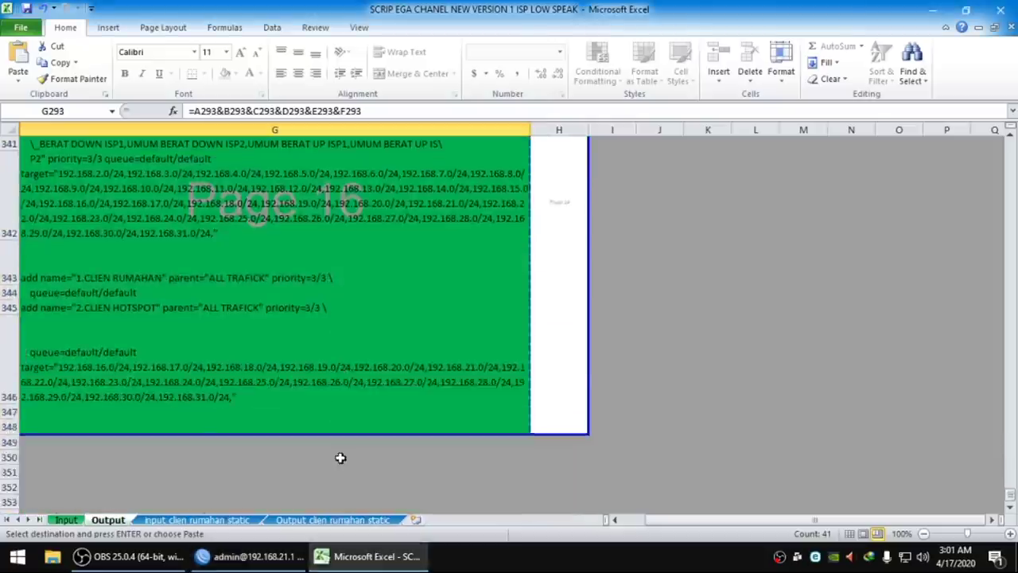
pyautogui.scroll(4, 340, 458)
pyautogui.click(88, 234)
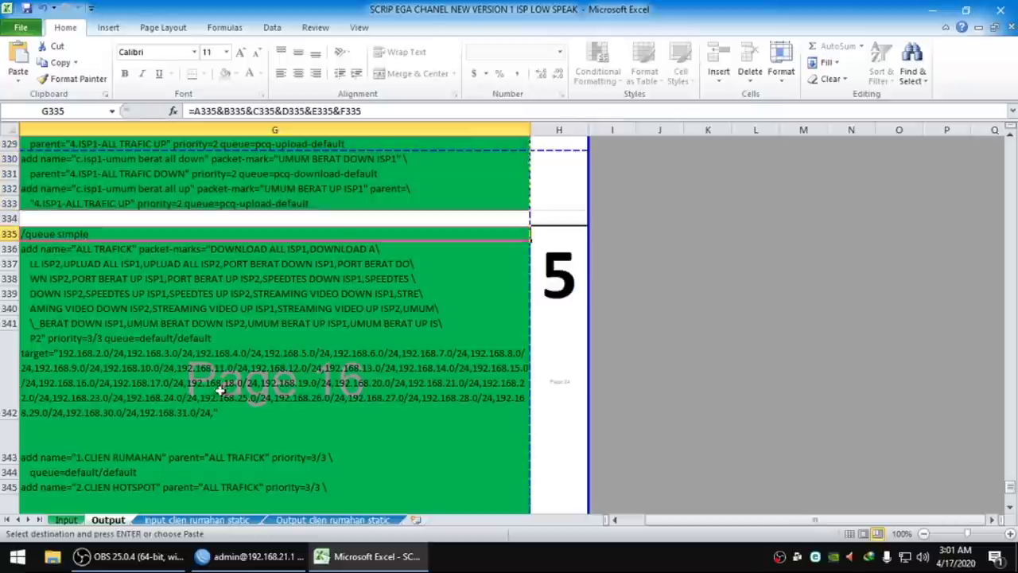
pyautogui.scroll(-6, 218, 388)
pyautogui.scroll(3, 178, 298)
pyautogui.keyDown('shift'); pyautogui.click(194, 443); pyautogui.keyUp('shift')
pyautogui.rightClick(239, 286)
pyautogui.click(258, 299)
pyautogui.scroll(5, 317, 359)
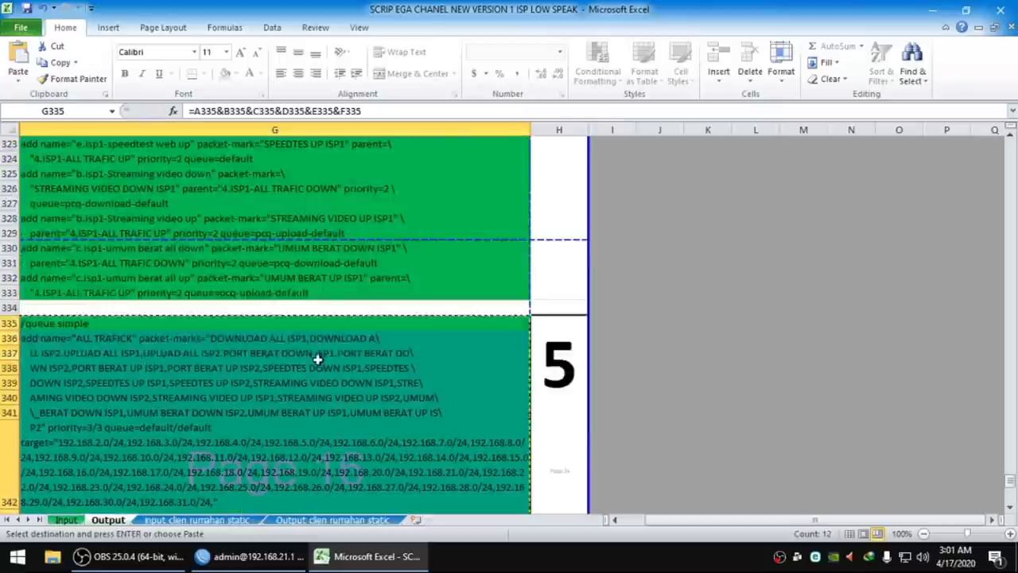
pyautogui.scroll(2, 316, 359)
# Switch to WinBox, open the Simple Queues list, and paste the copied simple queue script into a new terminal
pyautogui.click(250, 556)
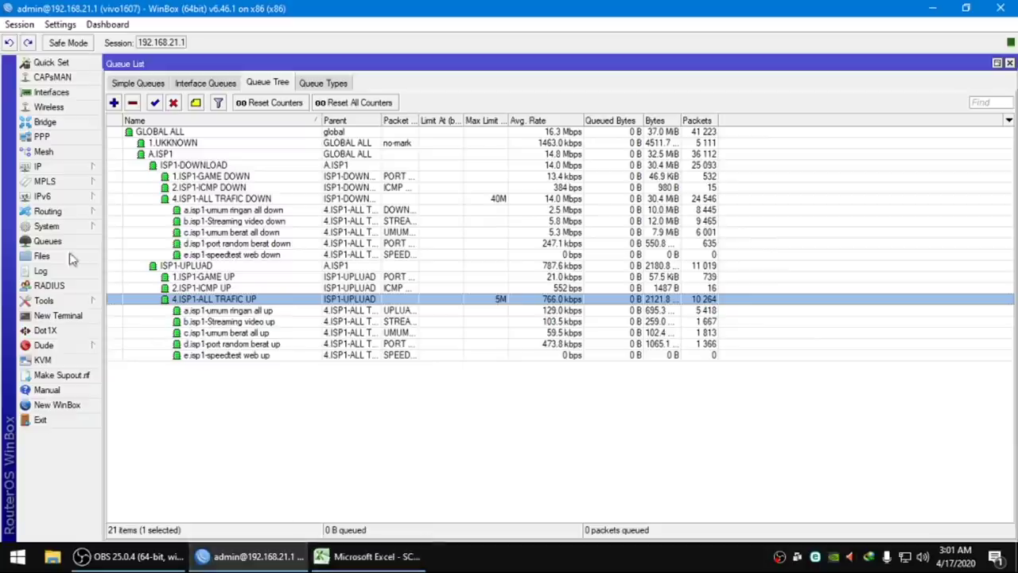
pyautogui.click(137, 84)
pyautogui.click(82, 315)
pyautogui.rightClick(553, 330)
pyautogui.click(561, 389)
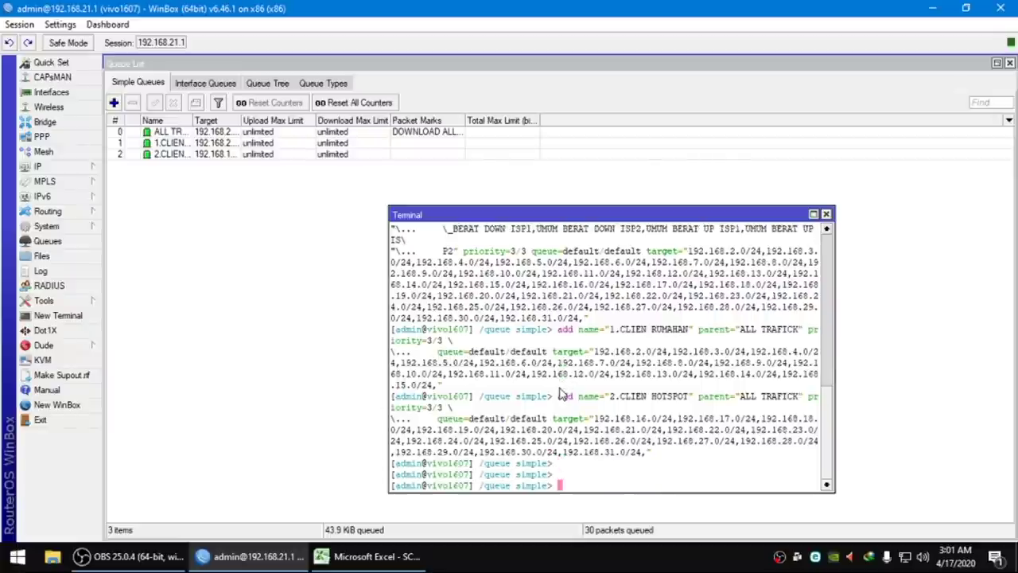
# Bring the Simple Queues list forward and widen its Name column enough to show the full queue names
pyautogui.click(193, 188)
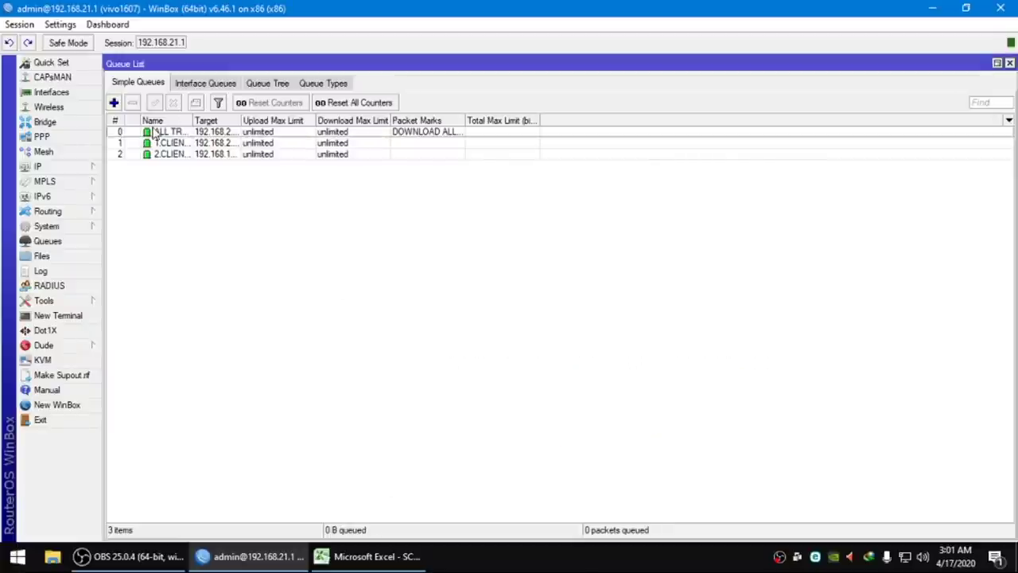
pyautogui.click(244, 133)
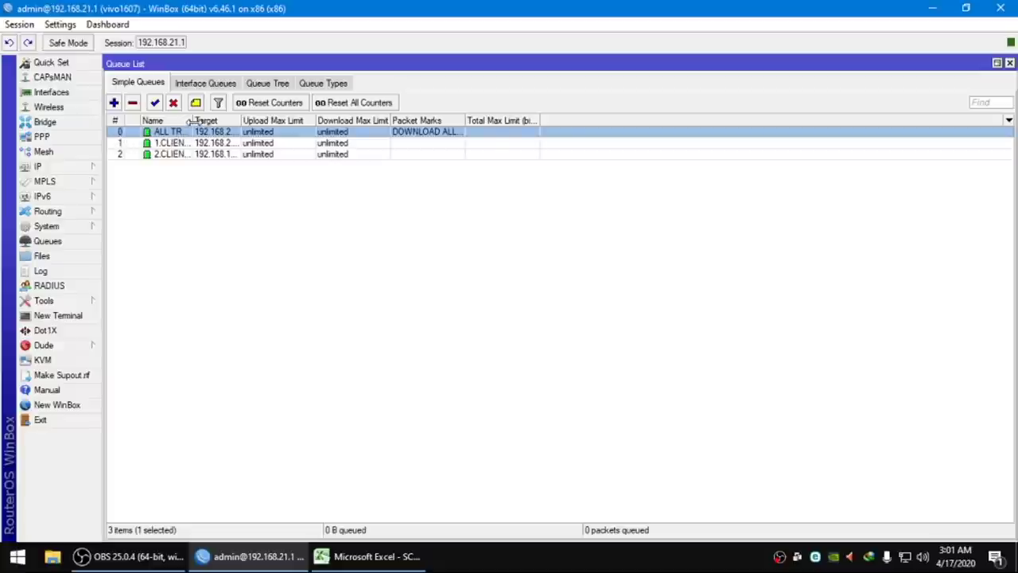
pyautogui.moveTo(192, 121); pyautogui.dragTo(336, 155)
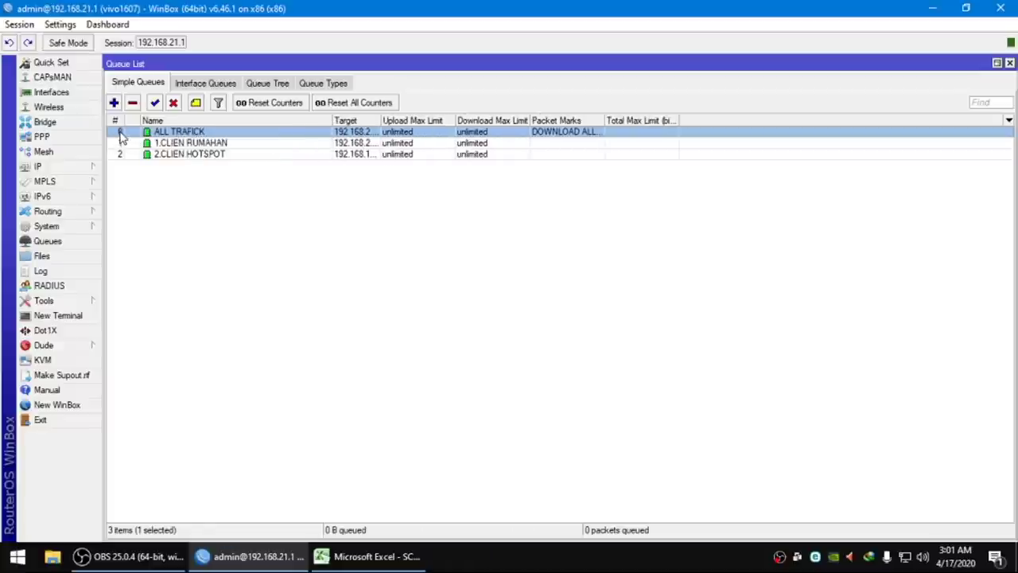
# Try rearranging the simple queues with 1.CLIEN RUMAHAN in last place, and change the list's sorting to name
pyautogui.moveTo(156, 133); pyautogui.dragTo(185, 158)
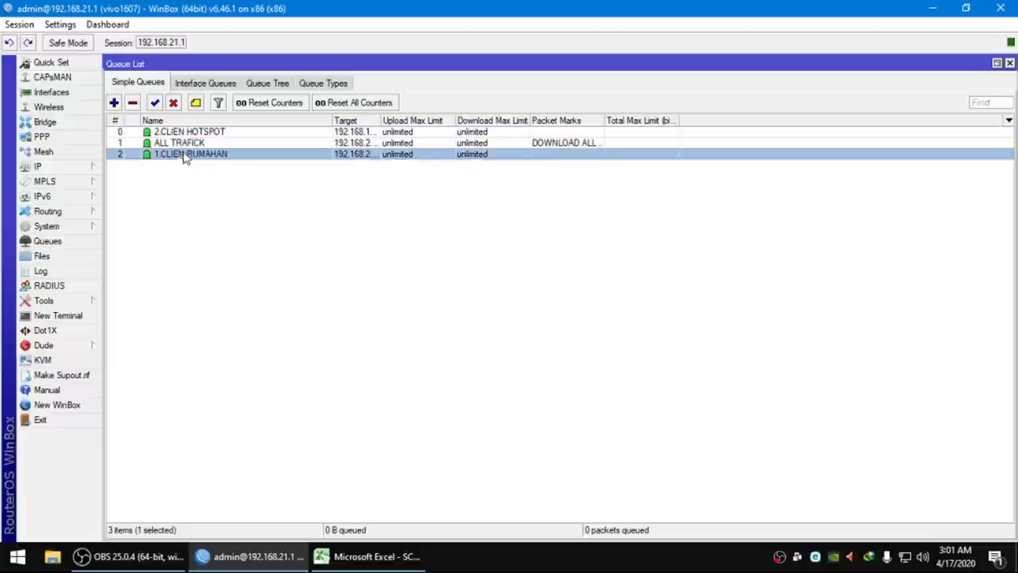
pyautogui.click(294, 215)
pyautogui.click(114, 123)
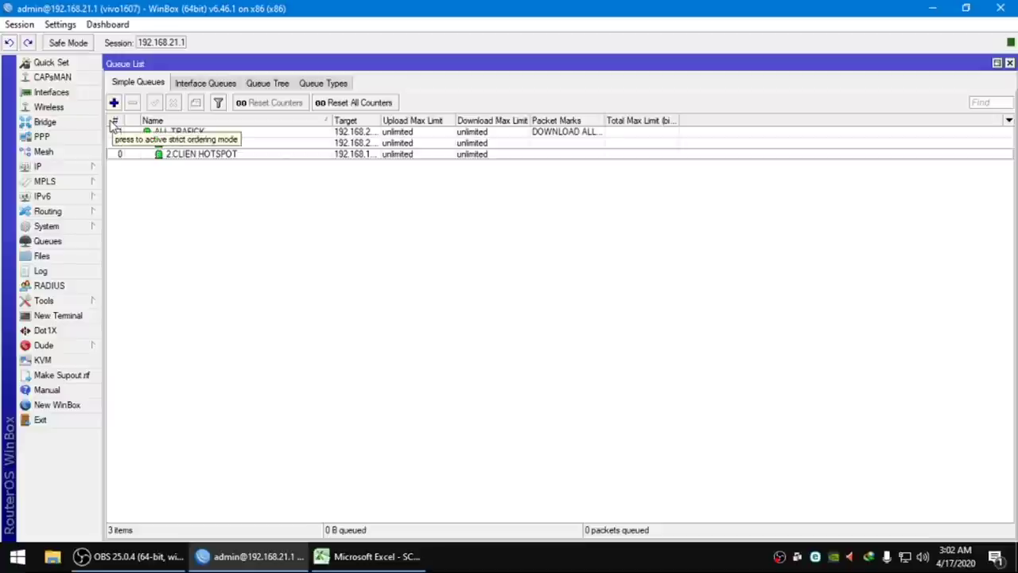
# Activate strict ordering and arrange the simple queues as ALL TRAFICK, 1.CLIEN RUMAHAN, and 2.CLIEN HOTSPOT
pyautogui.click(115, 123)
pyautogui.moveTo(191, 132); pyautogui.dragTo(190, 169)
pyautogui.moveTo(163, 132); pyautogui.dragTo(166, 163)
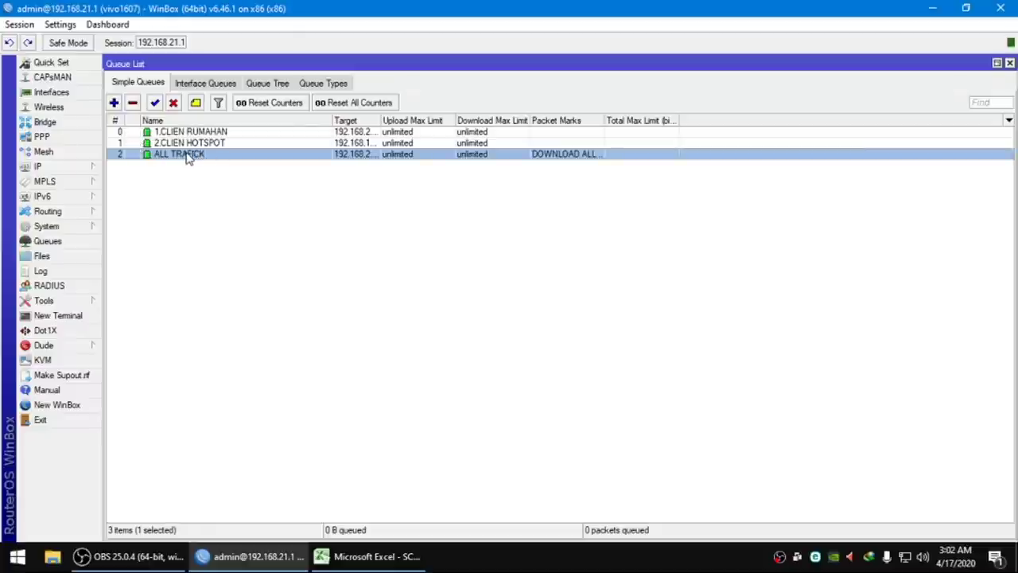
pyautogui.moveTo(190, 157); pyautogui.dragTo(196, 121)
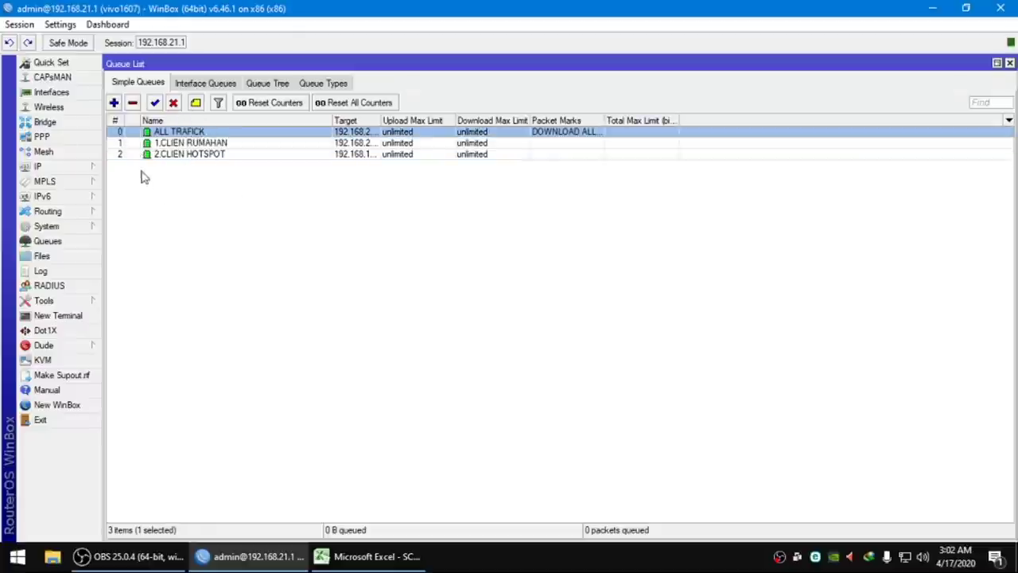
# Sort the simple queues by name so that child queues nest under their parents, and widen the Packet Marks column
pyautogui.click(186, 145)
pyautogui.moveTo(189, 158); pyautogui.dragTo(191, 147)
pyautogui.click(191, 158)
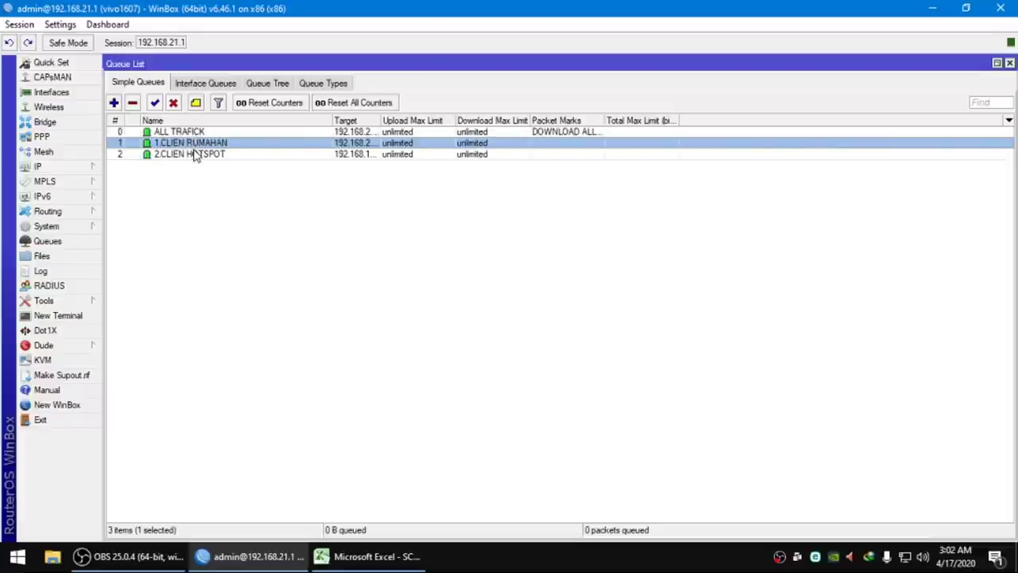
pyautogui.click(116, 125)
pyautogui.click(581, 269)
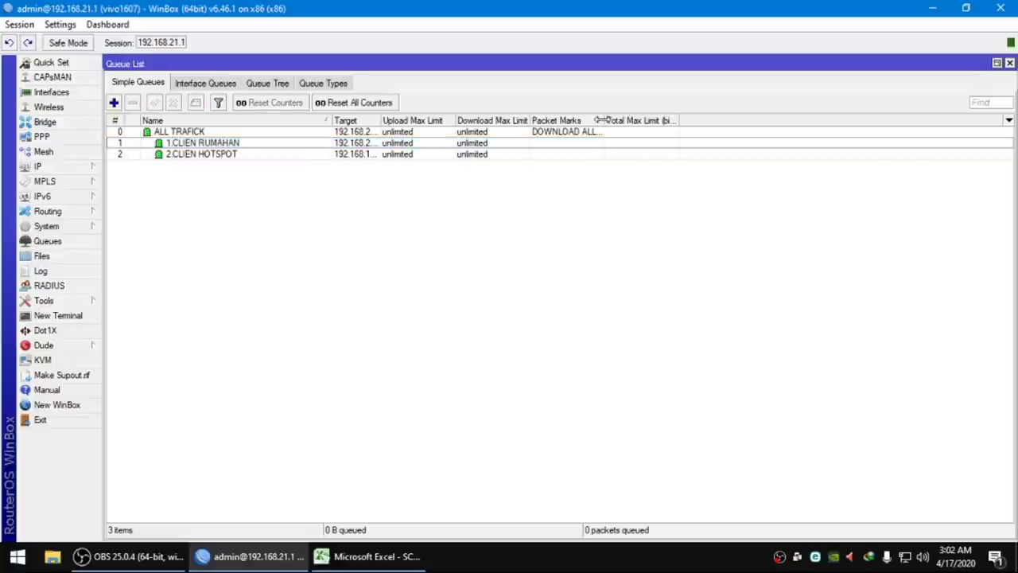
pyautogui.moveTo(602, 120); pyautogui.dragTo(658, 137)
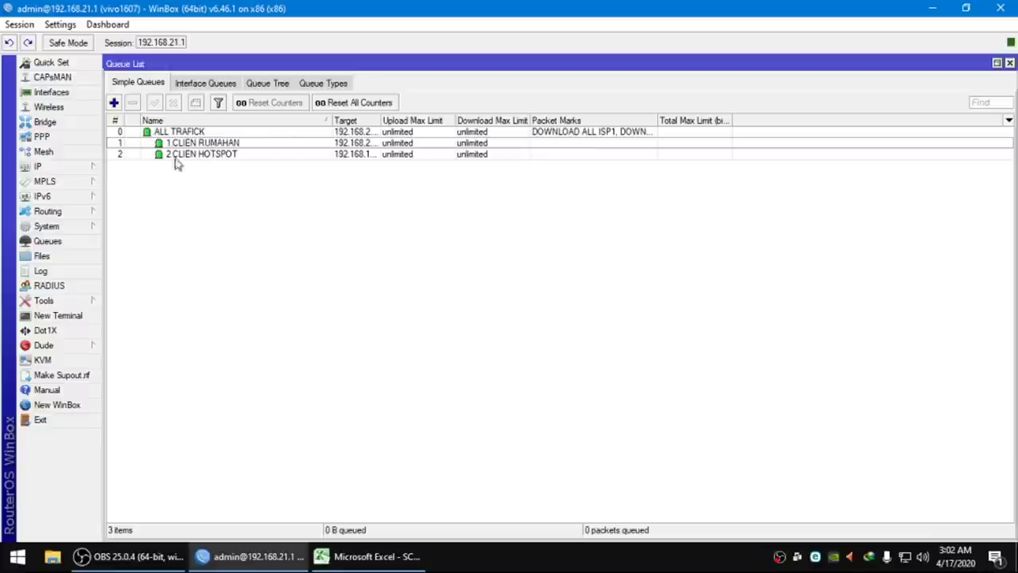
# View the router's Hotspot servers list and close it again
pyautogui.click(89, 169)
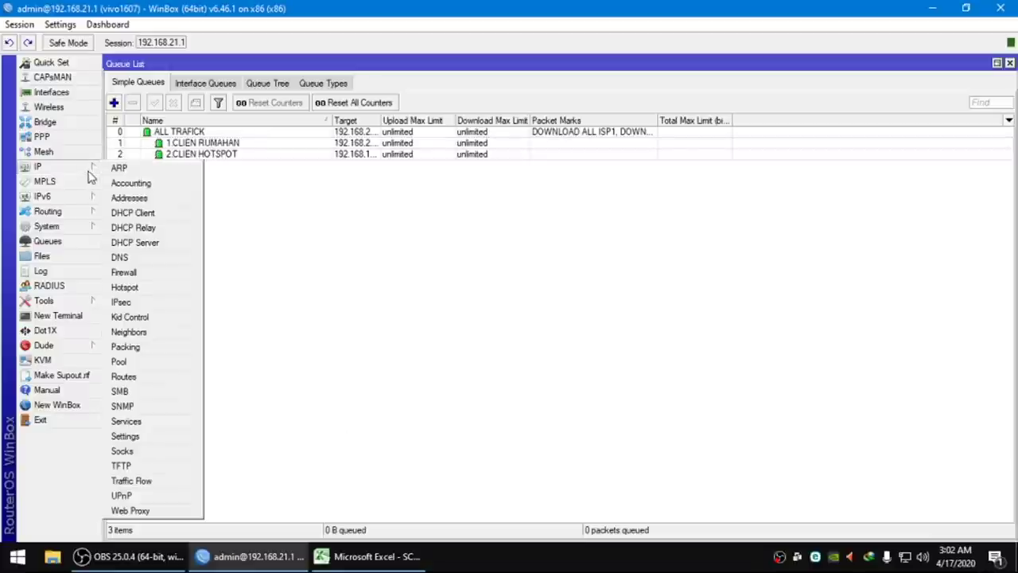
pyautogui.click(159, 288)
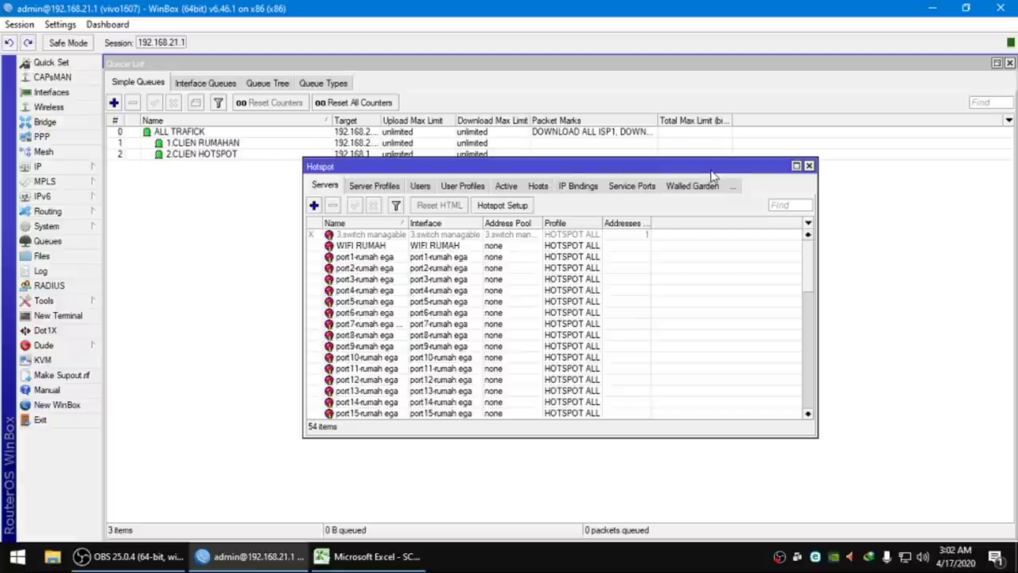
pyautogui.click(808, 166)
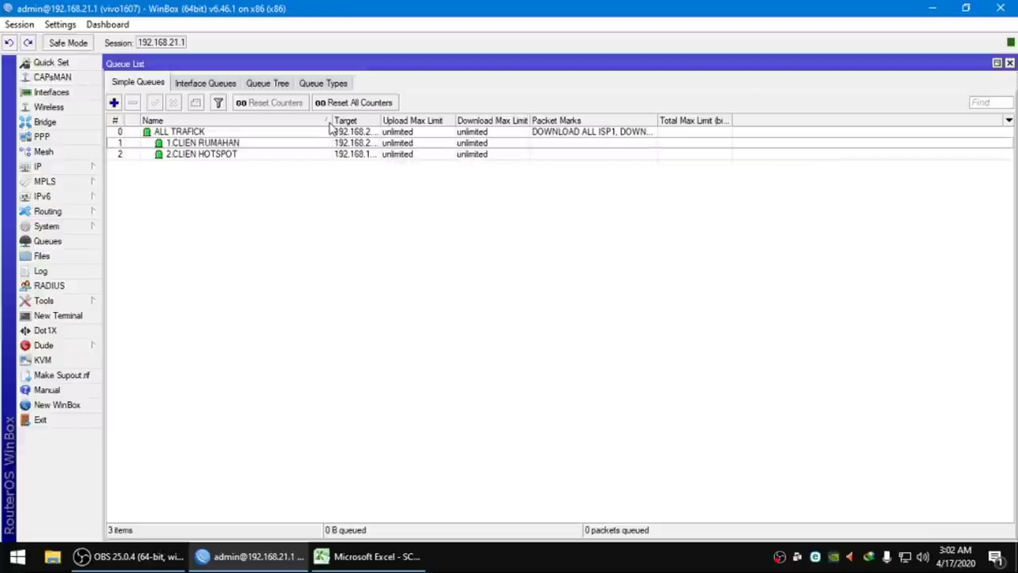
# Widen the simple queues' Target column, then switch to the Excel workbook and open the input clien rumahan static sheet
pyautogui.moveTo(381, 115); pyautogui.dragTo(459, 143)
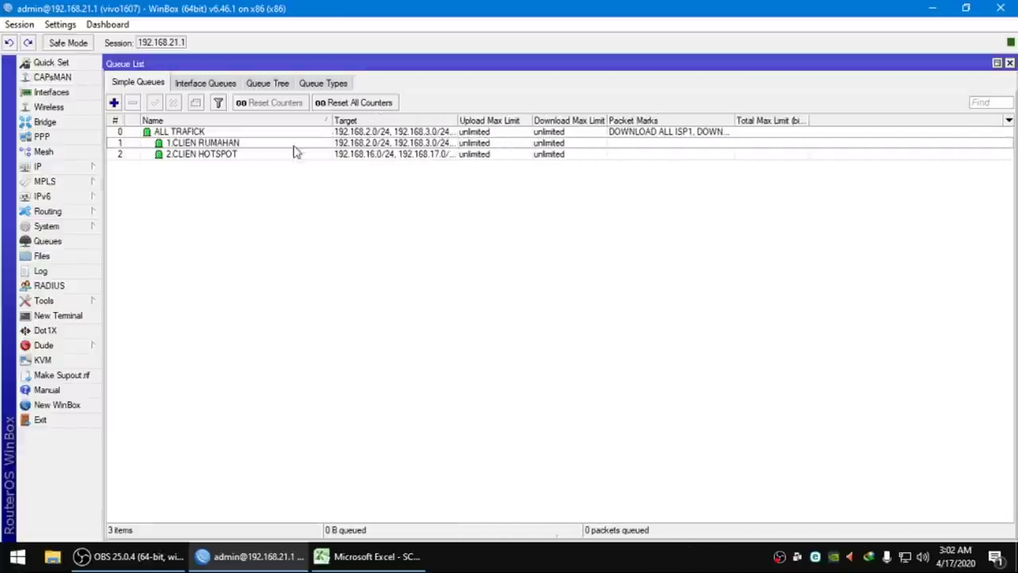
pyautogui.click(273, 147)
pyautogui.click(367, 556)
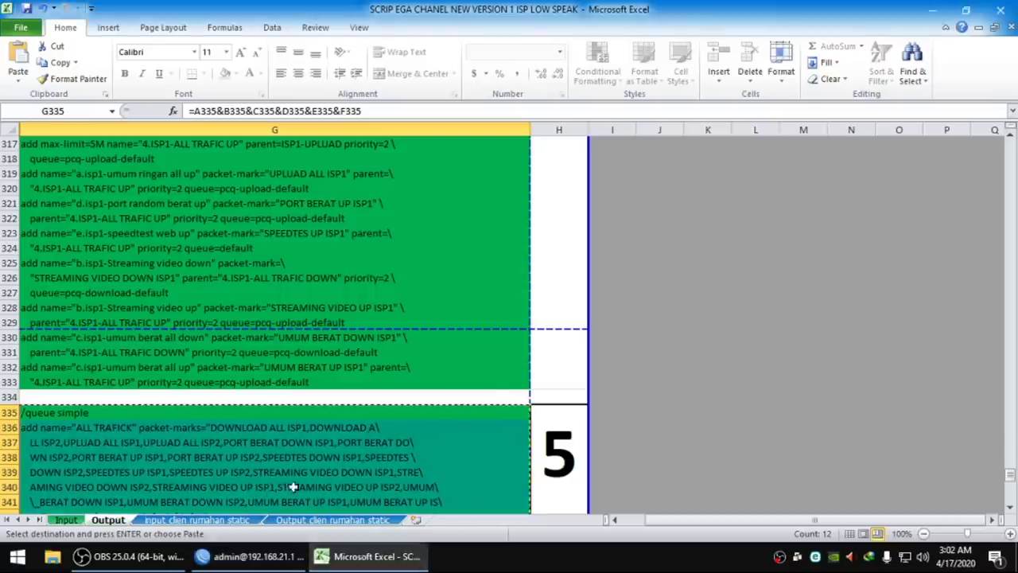
pyautogui.click(183, 520)
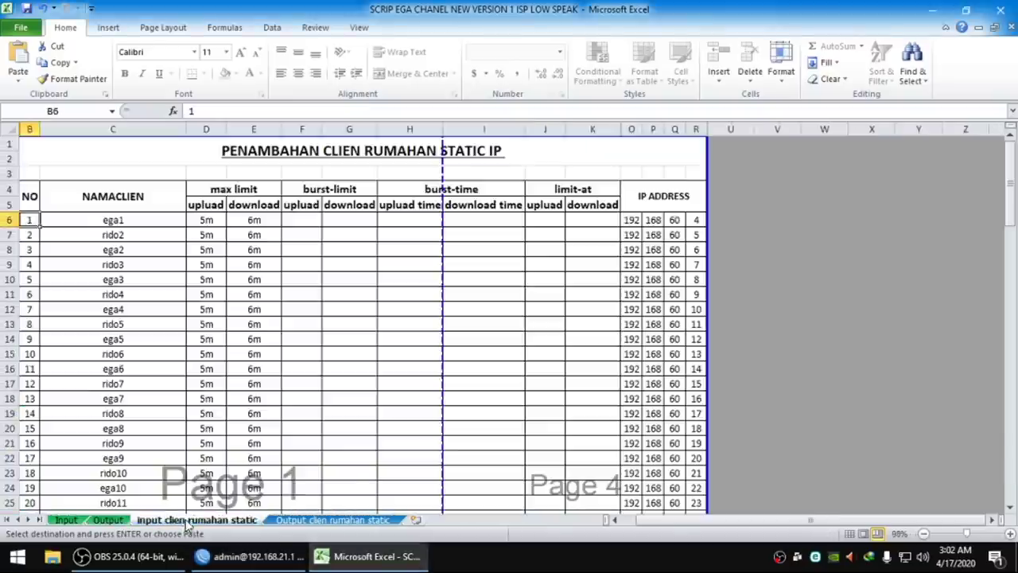
# Examine the client names, upload and download max limits, and IP addresses in the static home client table
pyautogui.click(126, 233)
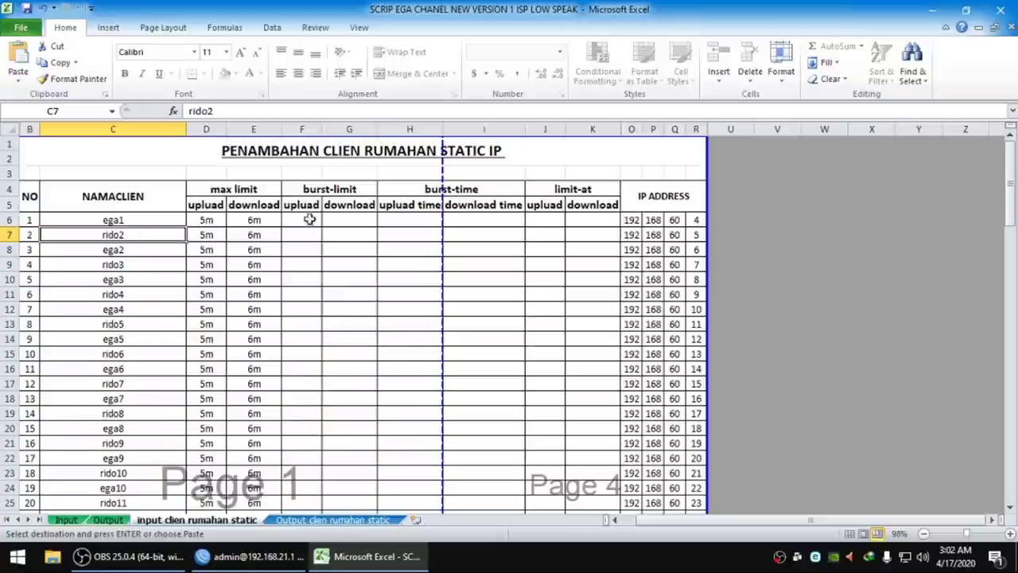
pyautogui.scroll(-3, 84, 347)
pyautogui.scroll(3, 84, 348)
pyautogui.click(167, 221)
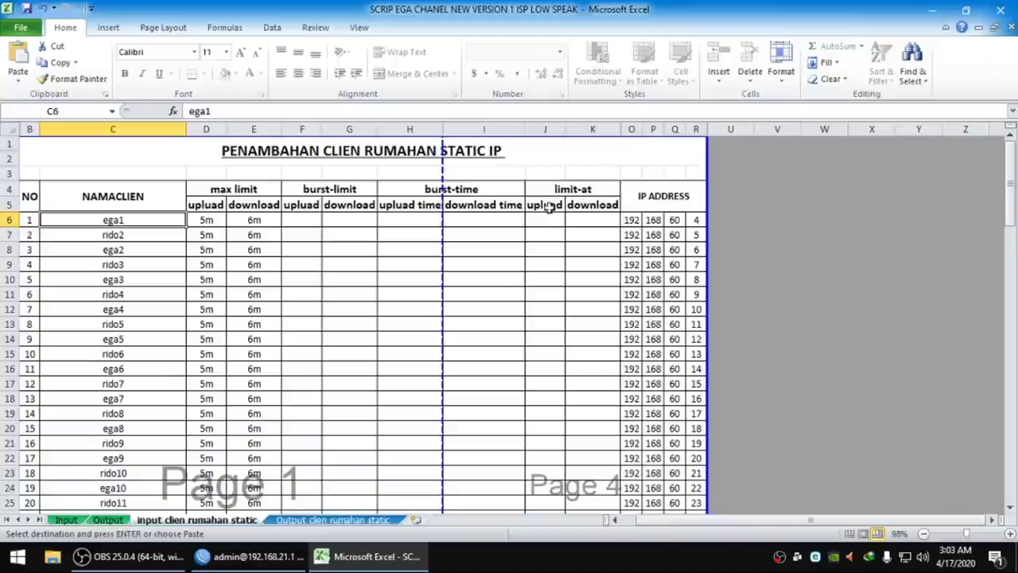
pyautogui.click(220, 219)
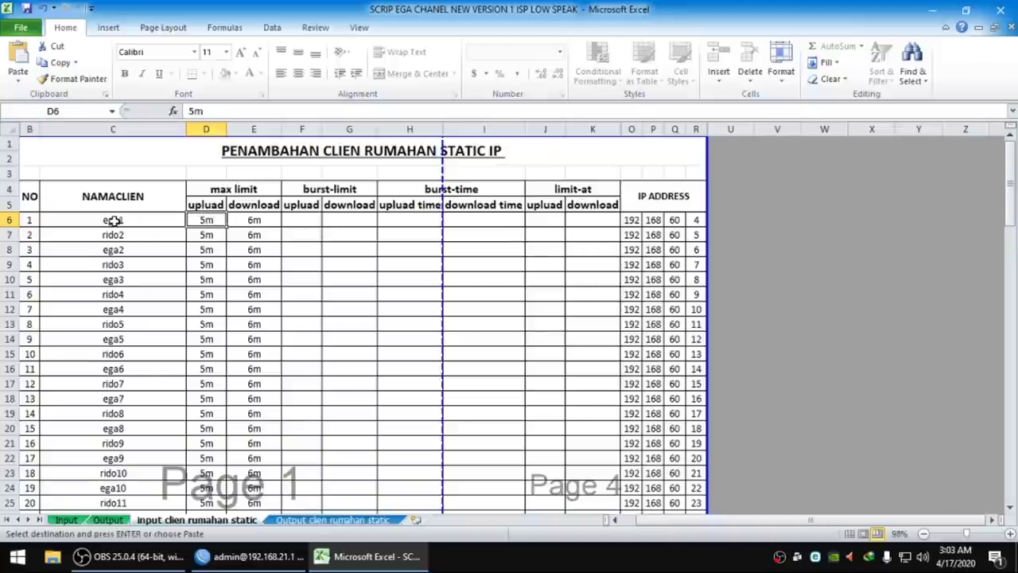
pyautogui.scroll(-18, 268, 404)
pyautogui.scroll(11, 268, 406)
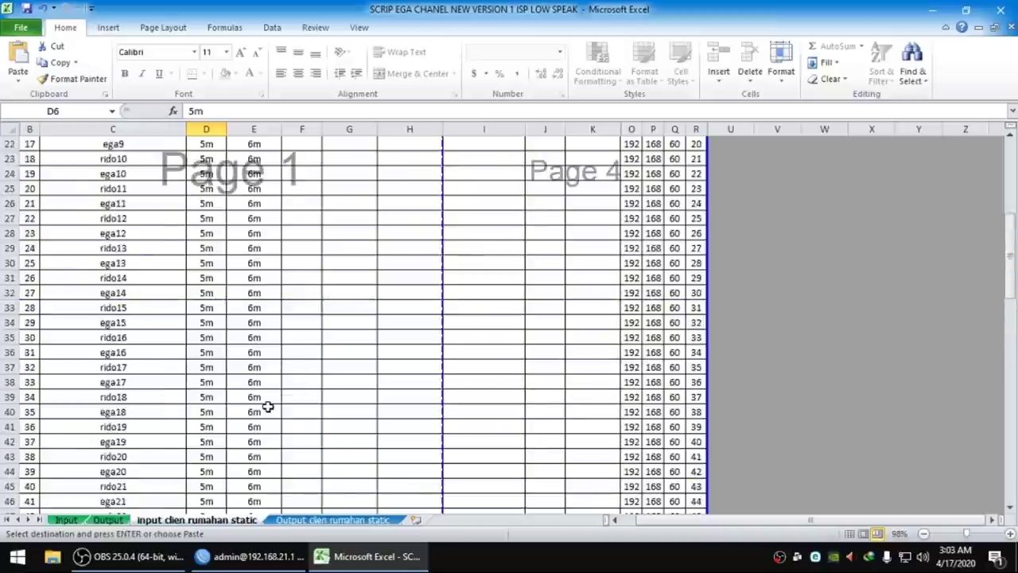
pyautogui.scroll(7, 268, 406)
# Set the third IP address octet to 2 for clients 1 through 6
pyautogui.click(674, 220)
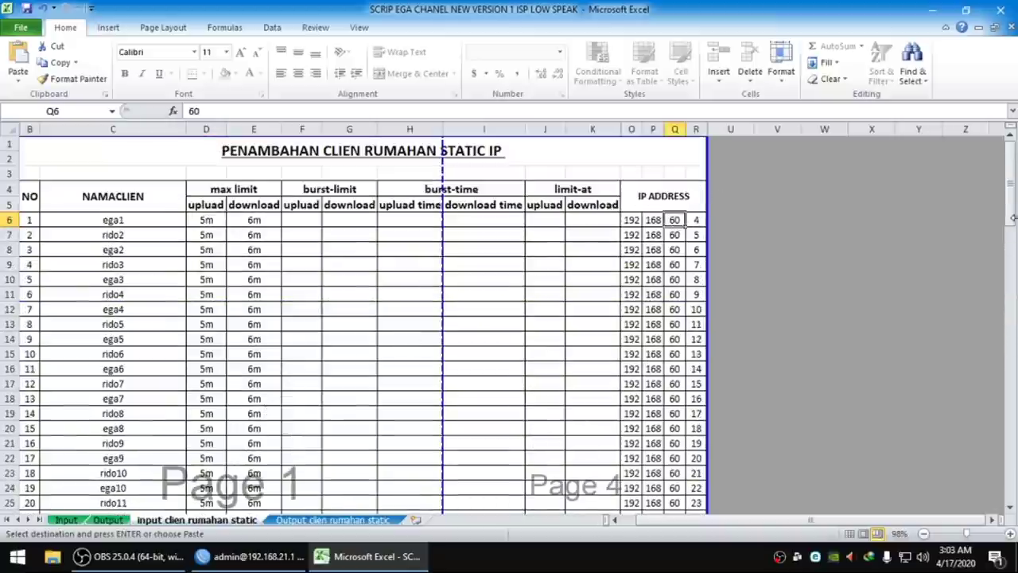
pyautogui.write('2')
pyautogui.press('Return')
pyautogui.write('2')
pyautogui.press('Return')
pyautogui.write('2')
pyautogui.press('Return')
pyautogui.write('2')
pyautogui.press('Return')
pyautogui.write('2')
pyautogui.press('Return')
pyautogui.write('2')
pyautogui.press('Return')
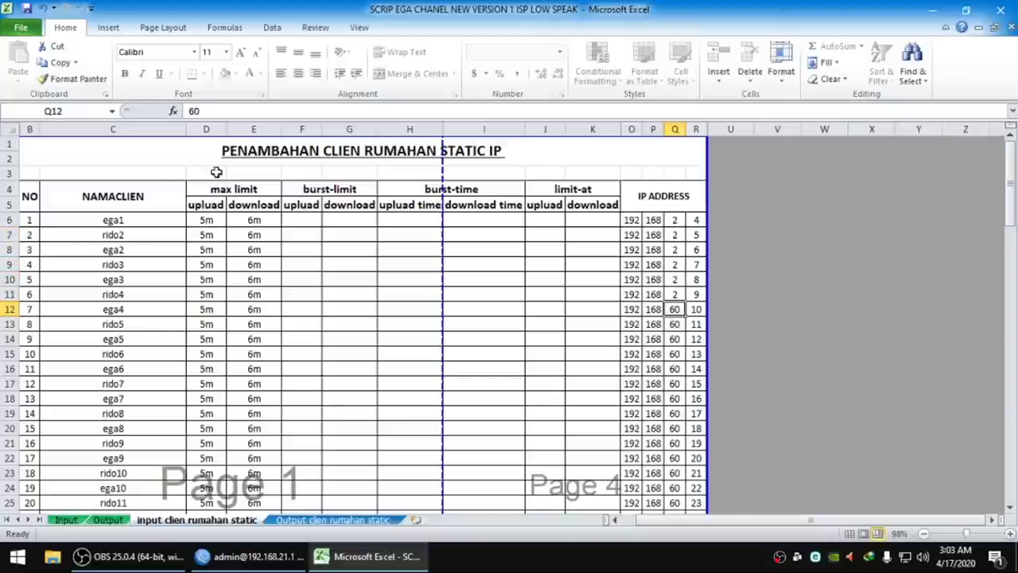
# Try to clear the complete table rows of clients 7 through 100, including their numbers
pyautogui.moveTo(32, 220); pyautogui.dragTo(697, 295)
pyautogui.moveTo(28, 310); pyautogui.dragTo(700, 310)
pyautogui.scroll(-8, 602, 389)
pyautogui.scroll(-20, 603, 389)
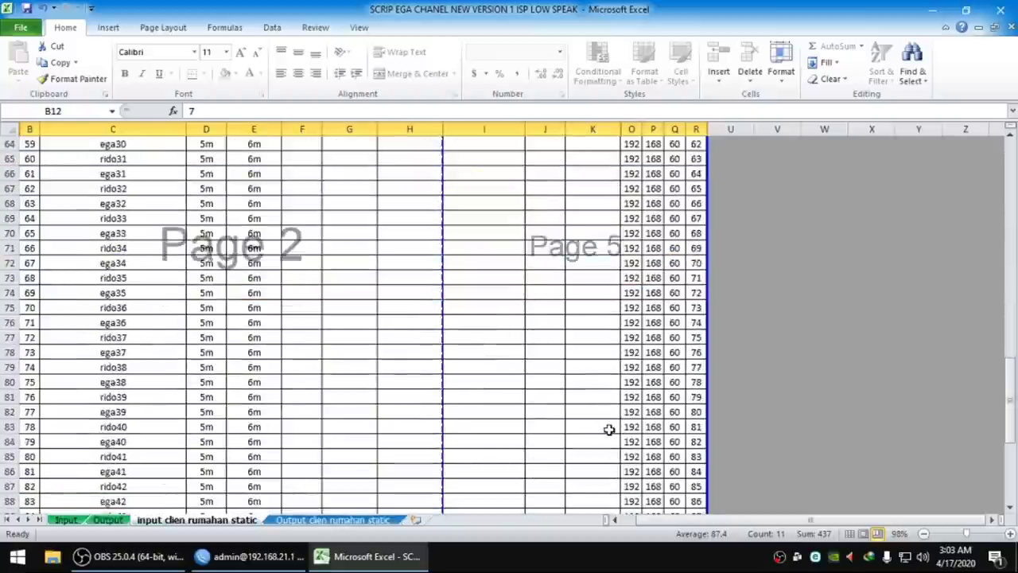
pyautogui.keyDown('shift'); pyautogui.click(691, 219); pyautogui.keyUp('shift')
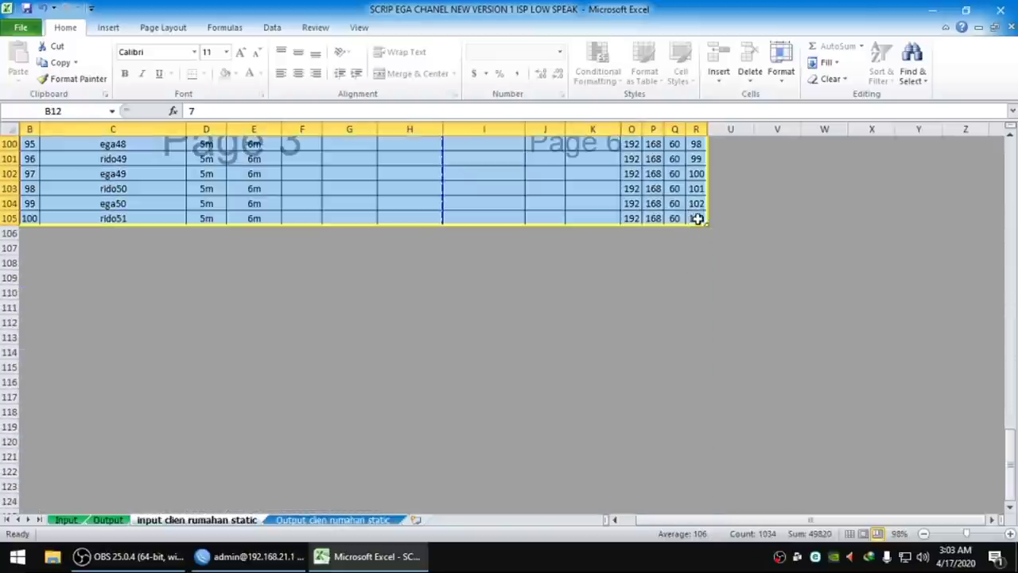
pyautogui.press('Delete')
pyautogui.click(533, 324)
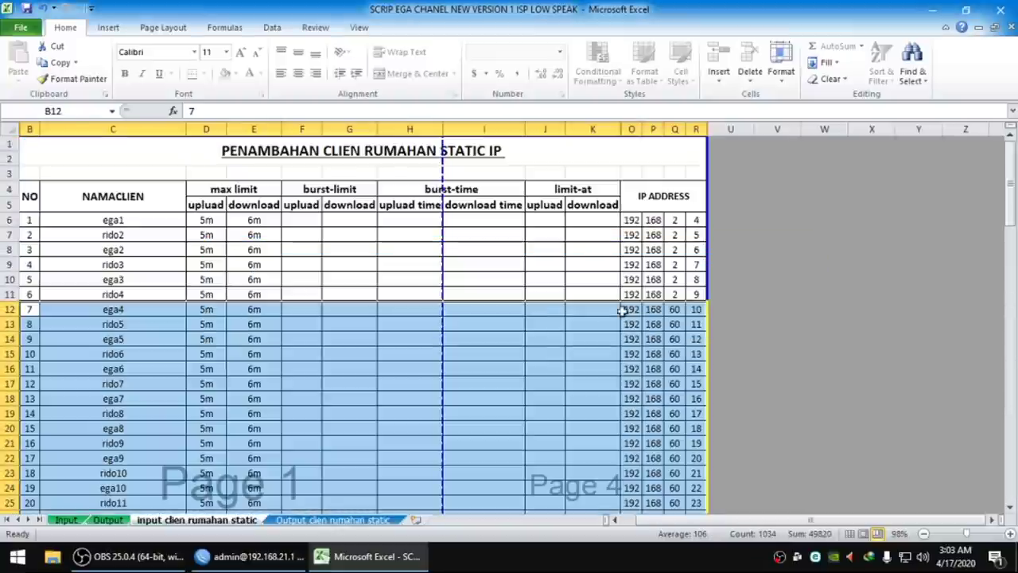
# Clear the IP address cells of clients 7 through 100
pyautogui.click(632, 310)
pyautogui.hotkey('shift', 'Right')
pyautogui.hotkey('shift', 'Right')
pyautogui.hotkey('shift', 'Right')
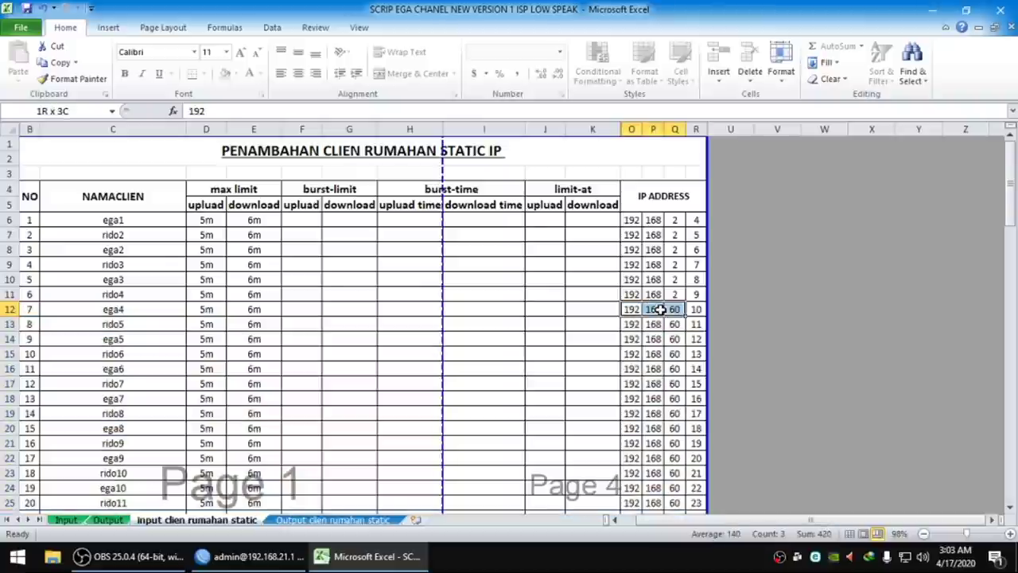
pyautogui.hotkey('ctrl', 'shift', 'Down')
pyautogui.press('Delete')
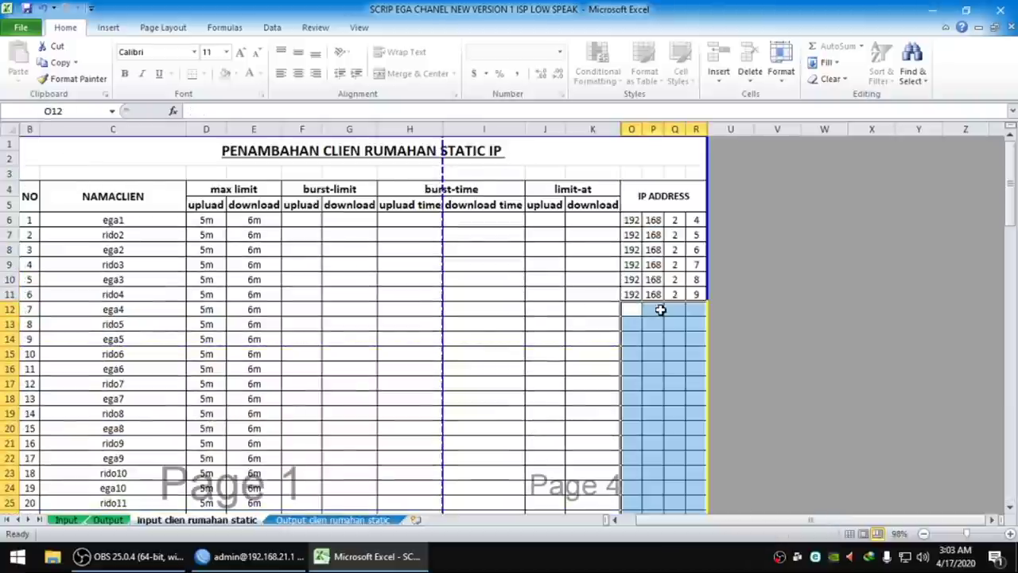
# Clear the client names and the upload and download max limits for clients 7 through 100
pyautogui.moveTo(30, 310); pyautogui.dragTo(207, 323)
pyautogui.click(132, 318)
pyautogui.moveTo(131, 309); pyautogui.dragTo(247, 310)
pyautogui.hotkey('ctrl', 'shift', 'Down')
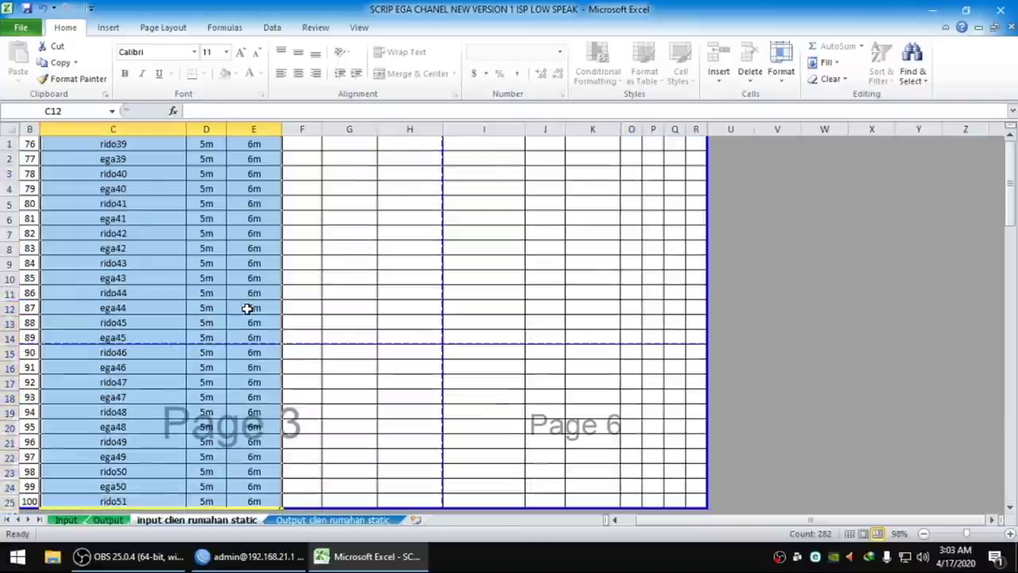
pyautogui.press('Delete')
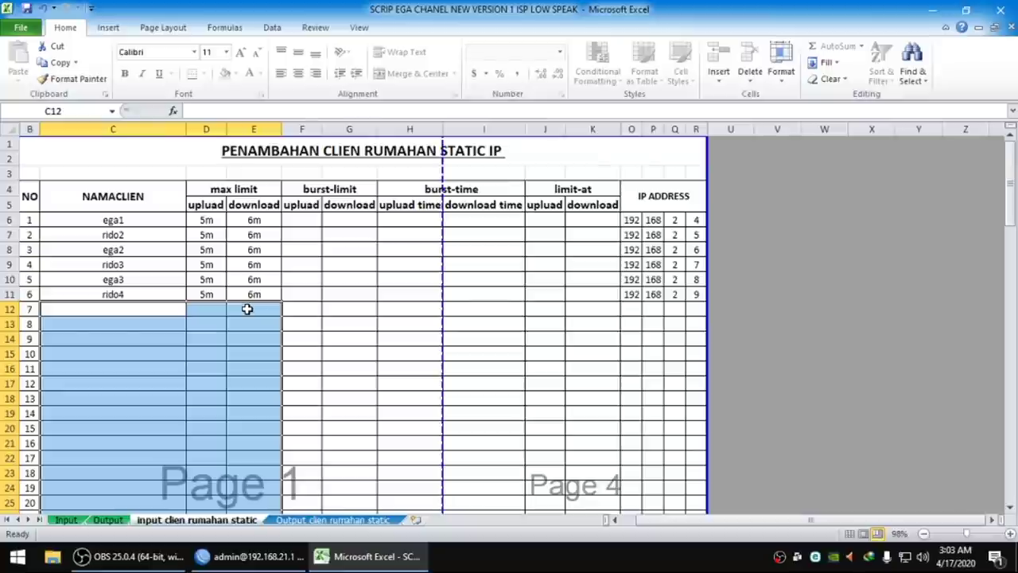
pyautogui.click(27, 295)
# Copy the generated queue scripts of clients 1 through 6 from the Output clien rumahan static sheet
pyautogui.click(332, 519)
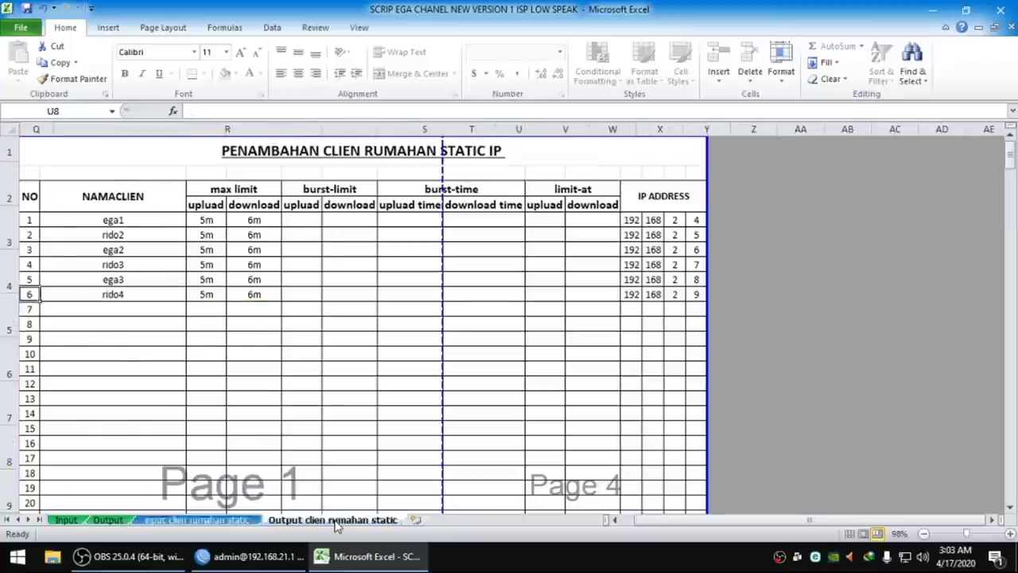
pyautogui.moveTo(79, 183); pyautogui.dragTo(114, 396)
pyautogui.rightClick(136, 409)
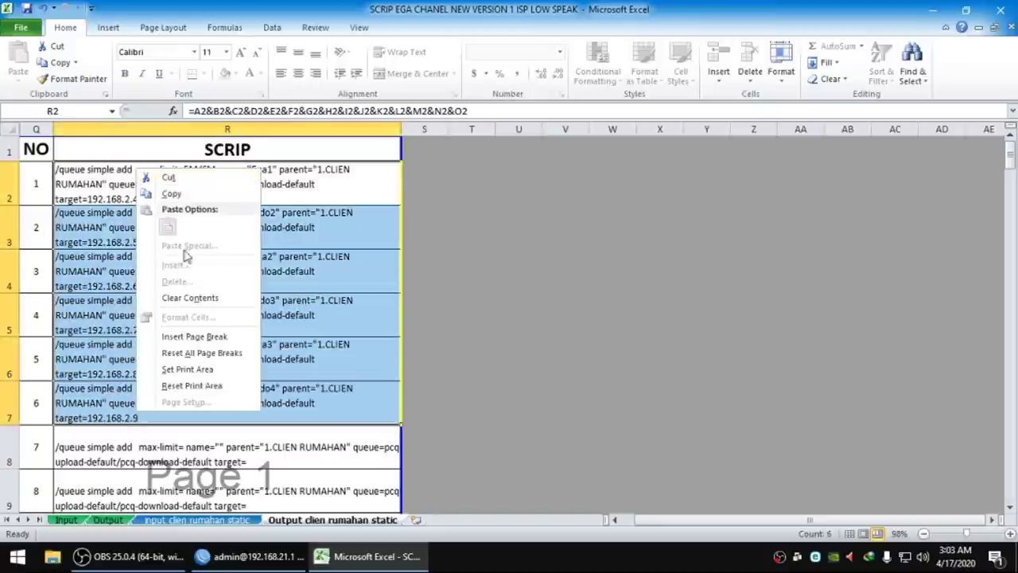
pyautogui.click(203, 200)
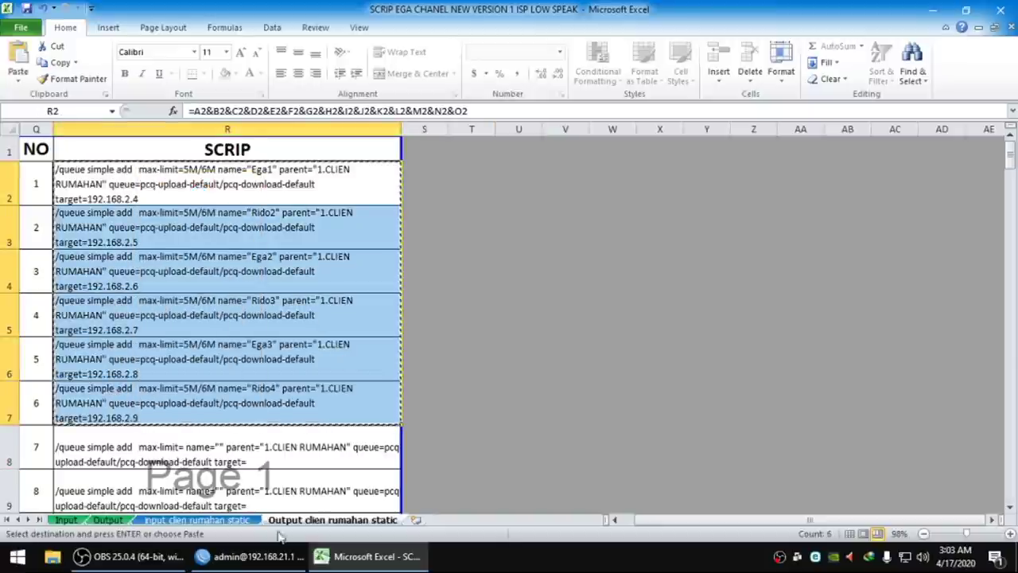
# Switch to WinBox and run the six copied client queue commands in a new terminal
pyautogui.click(262, 556)
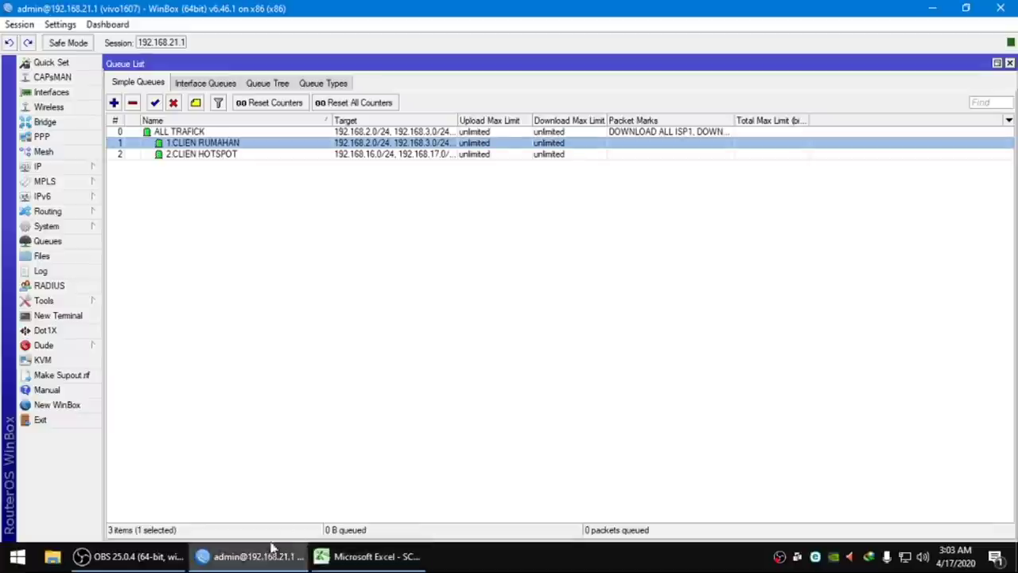
pyautogui.click(82, 316)
pyautogui.rightClick(648, 344)
pyautogui.click(662, 405)
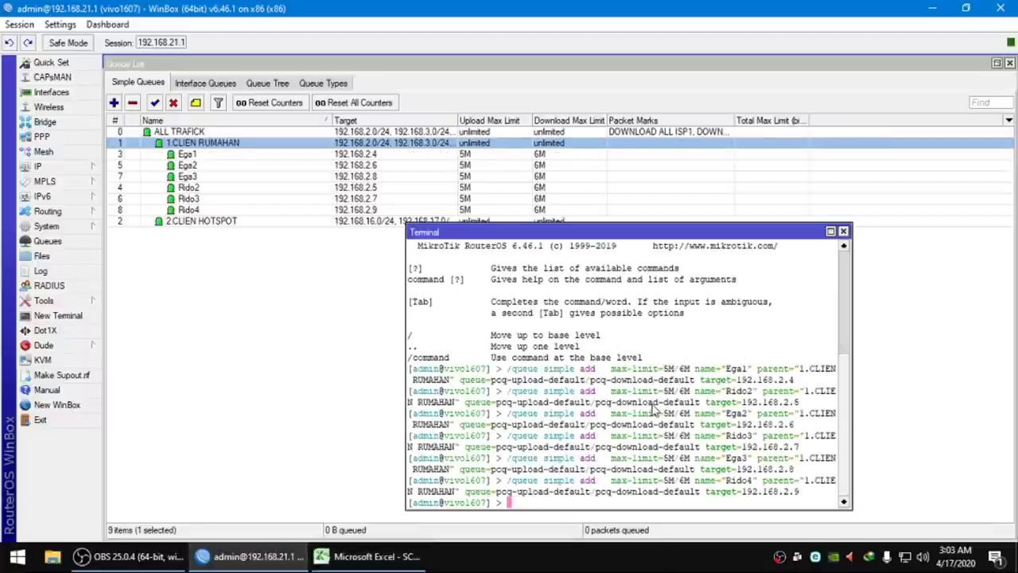
pyautogui.press('Return')
pyautogui.press('Return')
pyautogui.press('Return')
pyautogui.press('Return')
pyautogui.press('Return')
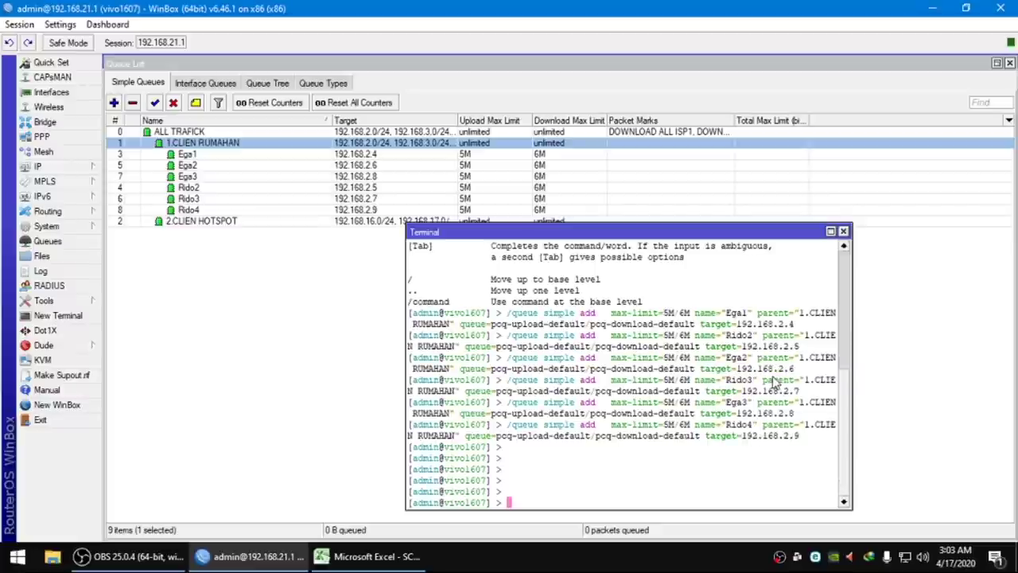
# Bring the Queue List forward and check the client queues nested under 1.CLIEN RUMAHAN
pyautogui.click(277, 304)
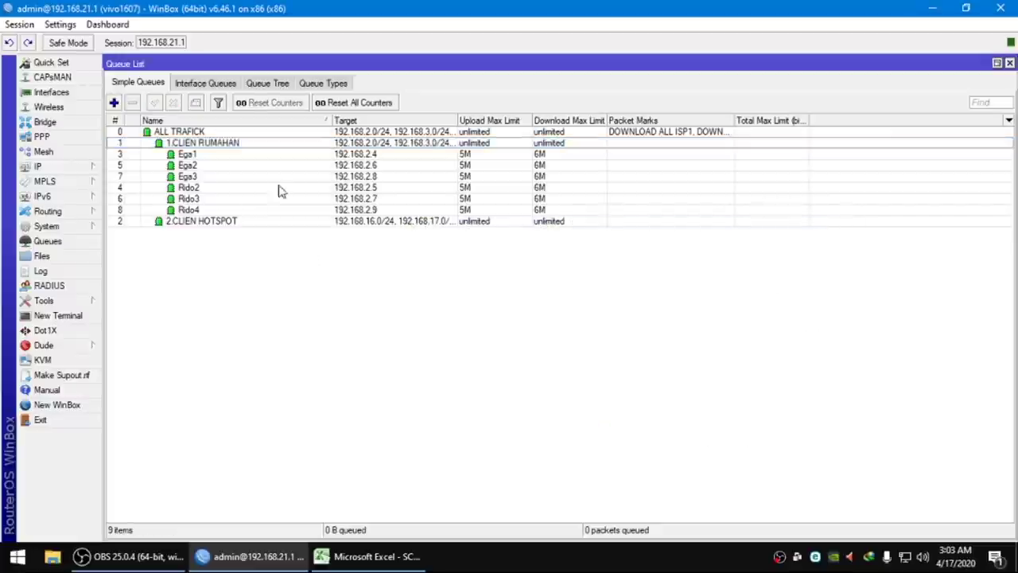
pyautogui.click(237, 156)
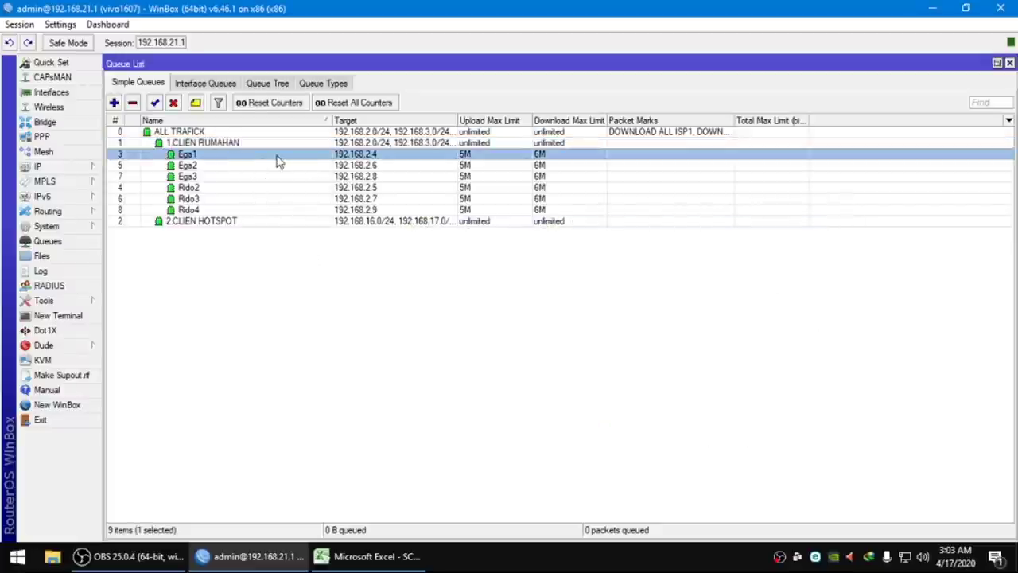
pyautogui.click(510, 177)
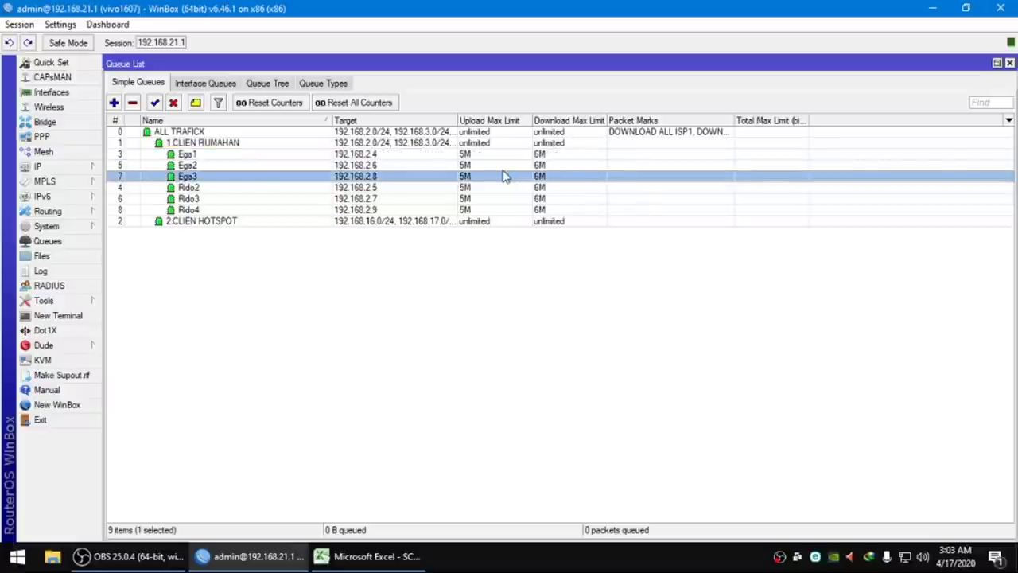
# Delete all six client queues under 1.CLIEN RUMAHAN
pyautogui.click(405, 156)
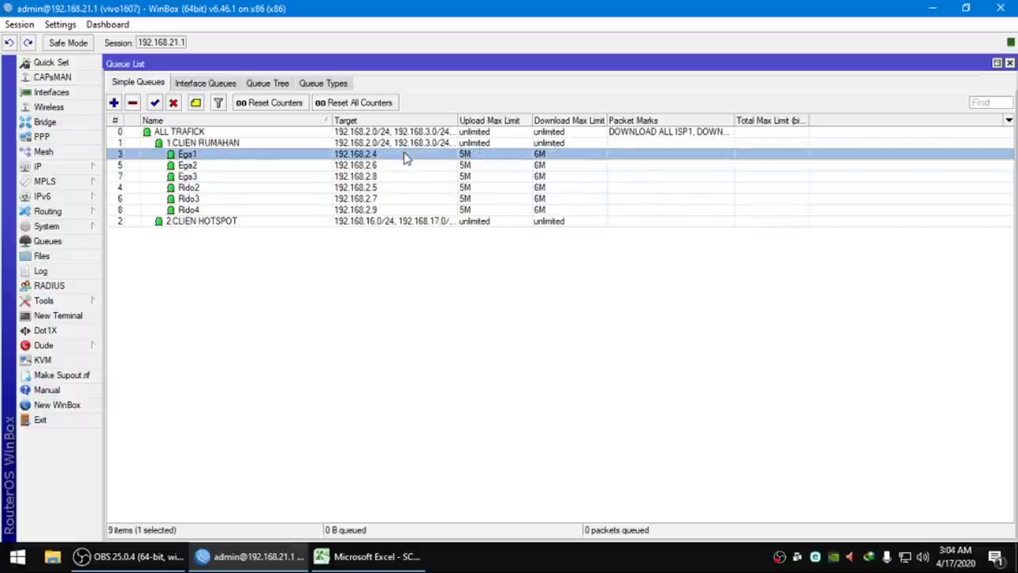
pyautogui.hotkey('shift', 'Down')
pyautogui.hotkey('shift', 'Down')
pyautogui.hotkey('shift', 'Down')
pyautogui.hotkey('shift', 'Down')
pyautogui.hotkey('shift', 'Down')
pyautogui.press('Delete')
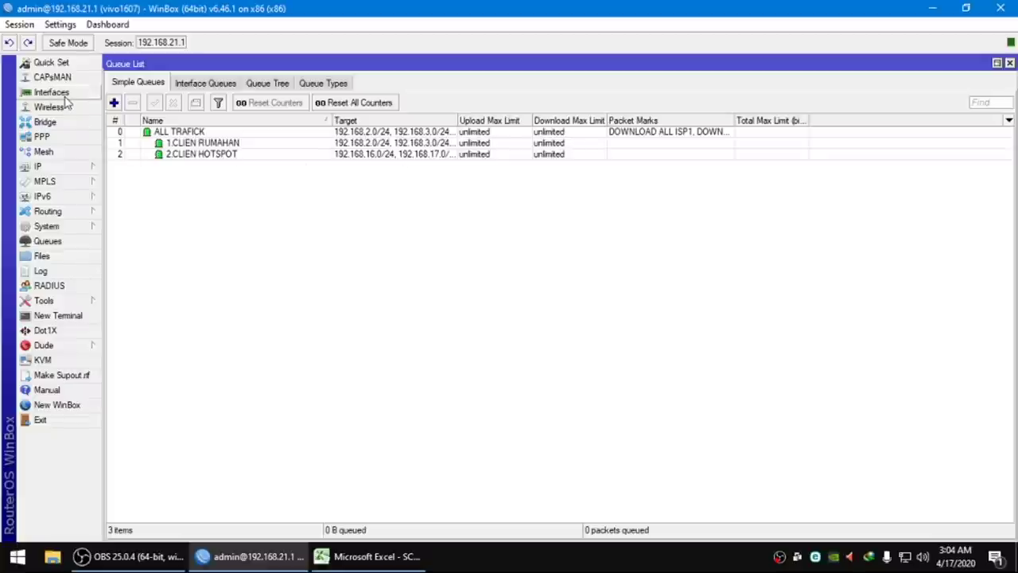
# Set the parent queue of the pppoe all PPP profile to 1.CLIEN RUMAHAN and save the profile
pyautogui.click(67, 140)
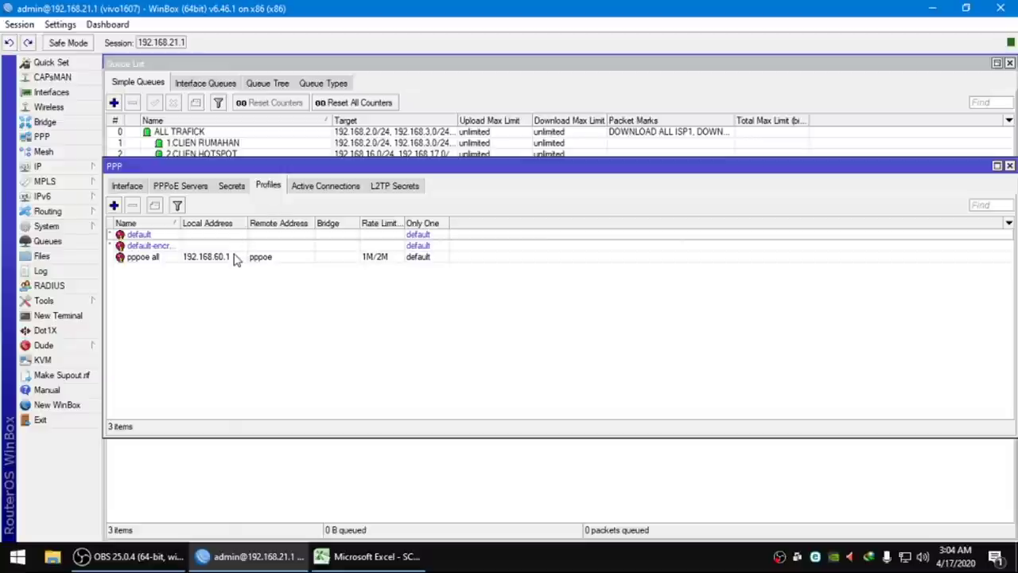
pyautogui.moveTo(318, 165); pyautogui.dragTo(605, 101)
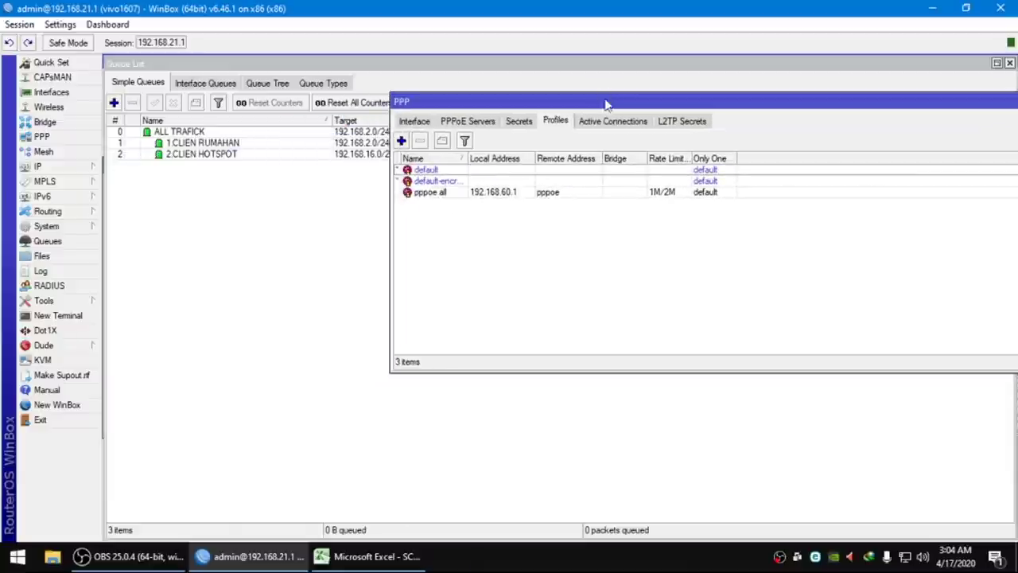
pyautogui.doubleClick(470, 196)
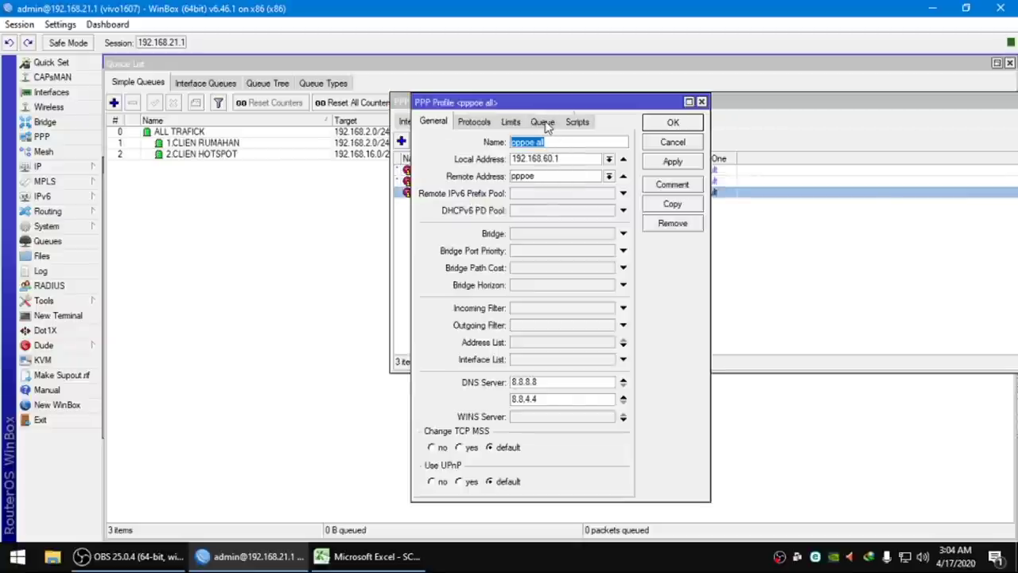
pyautogui.click(544, 122)
pyautogui.click(520, 163)
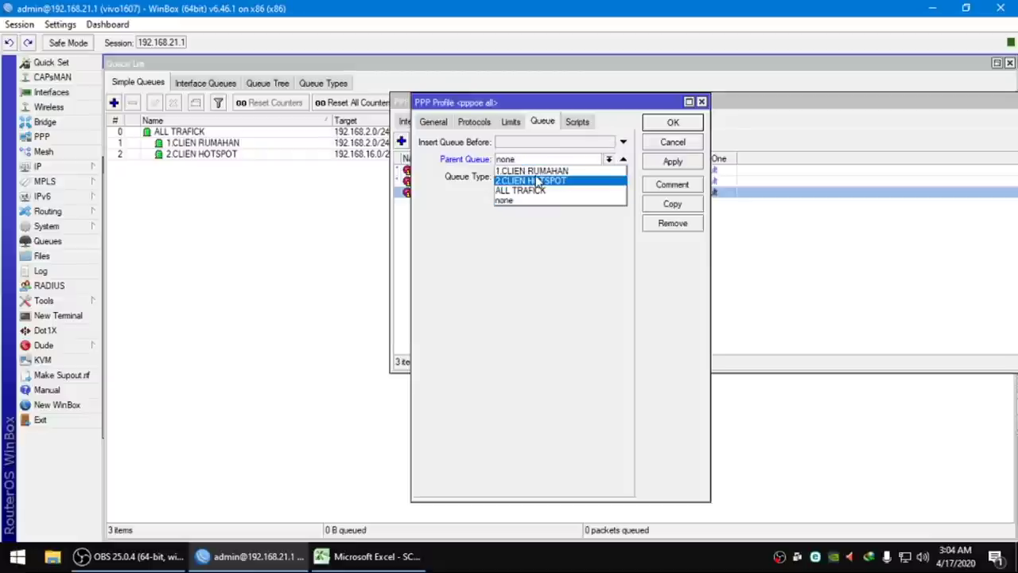
pyautogui.click(550, 169)
pyautogui.click(541, 142)
pyautogui.click(541, 141)
pyautogui.click(549, 142)
pyautogui.click(511, 122)
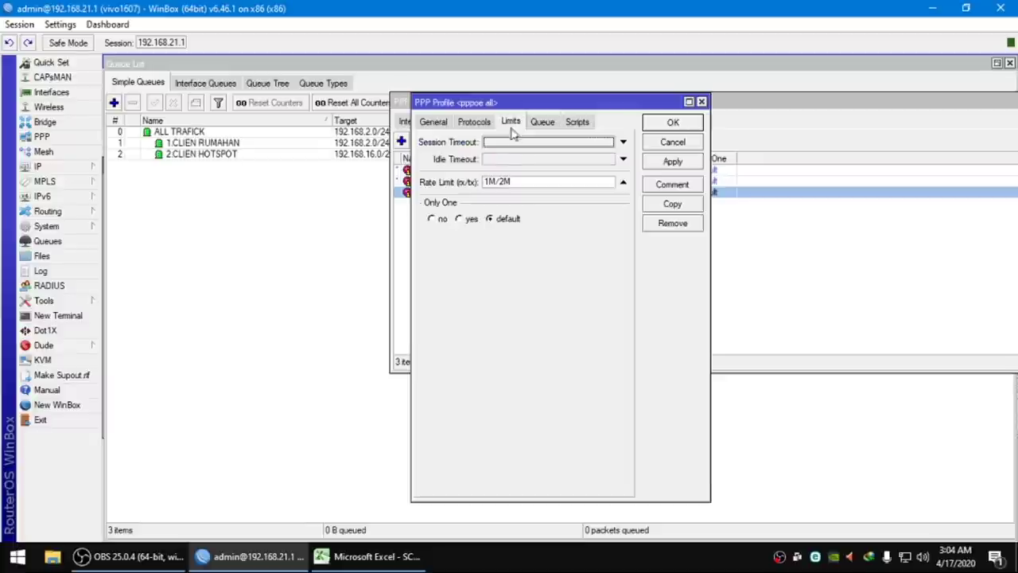
pyautogui.click(670, 126)
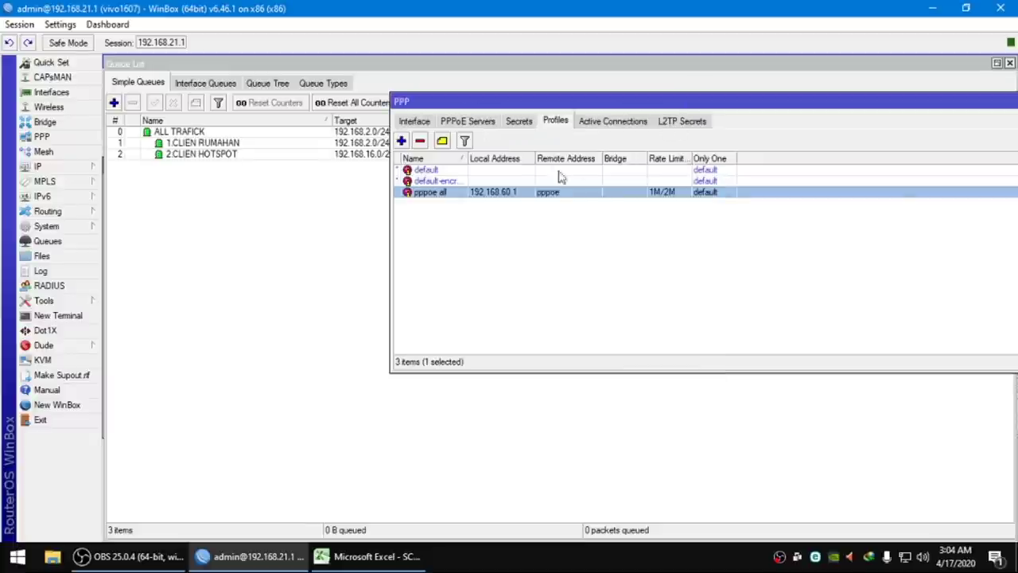
# Check the PPP active connections, then bring the Queue List forward to inspect the 1.CLIEN RUMAHAN queue
pyautogui.click(628, 247)
pyautogui.click(535, 199)
pyautogui.click(600, 123)
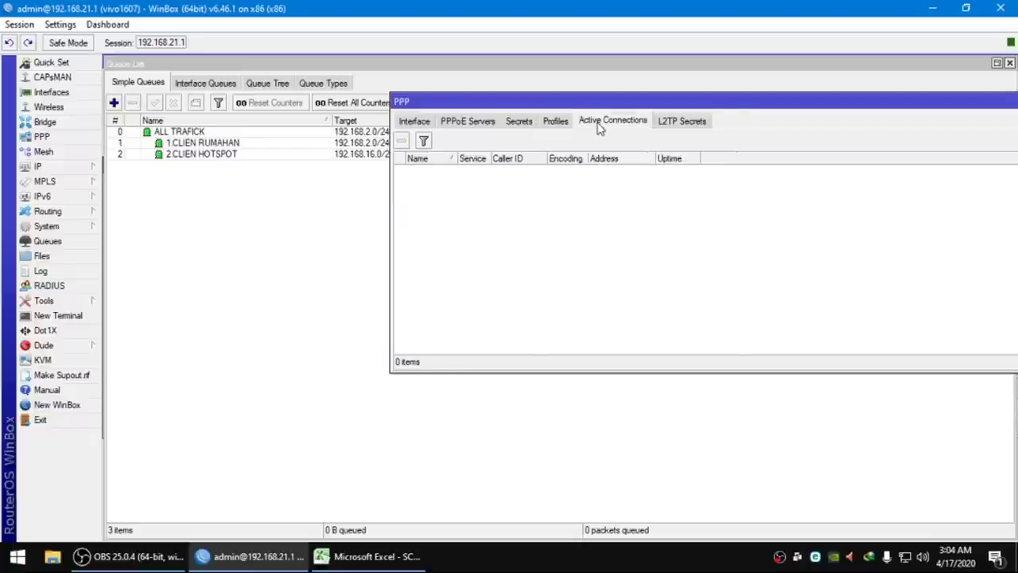
pyautogui.click(555, 123)
pyautogui.click(243, 144)
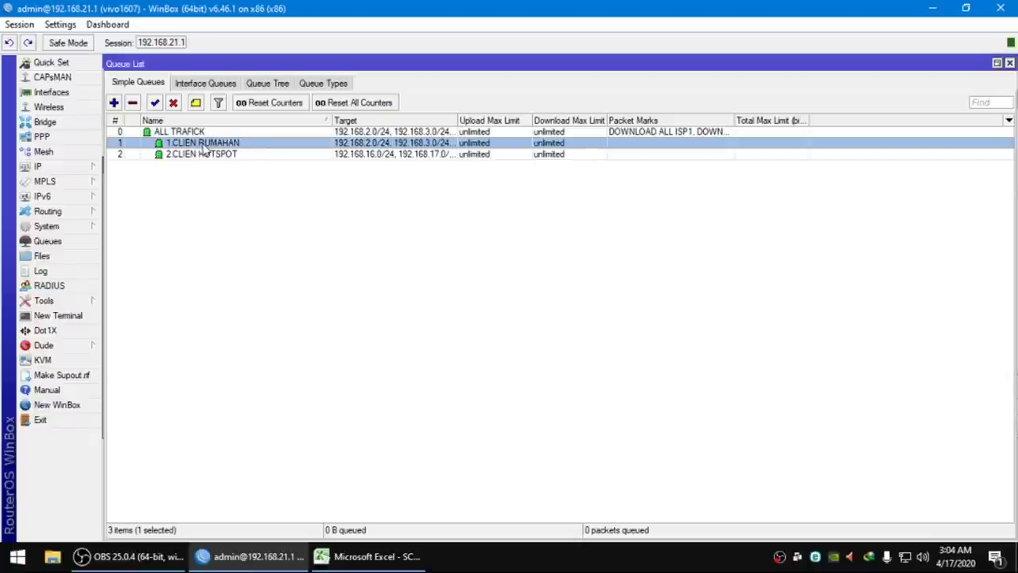
pyautogui.click(337, 237)
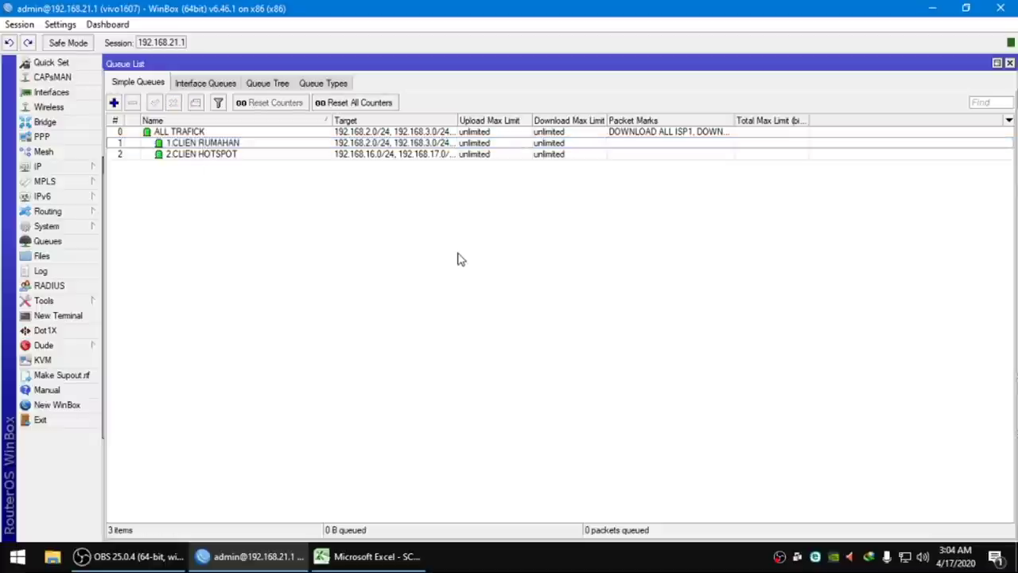
# Open the Hotspot user profiles and add the Parent Queue column to their list
pyautogui.click(93, 171)
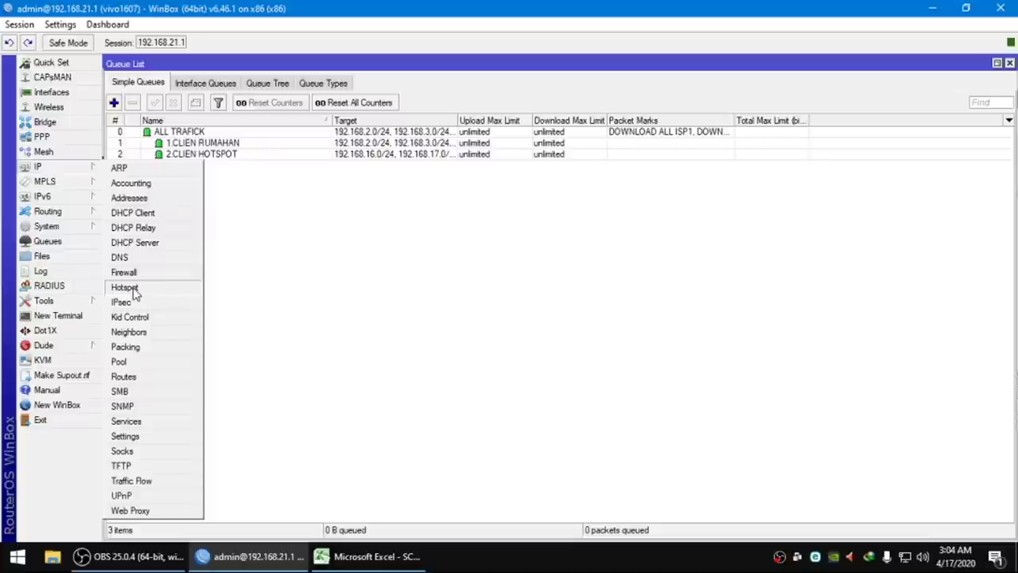
pyautogui.click(127, 288)
pyautogui.moveTo(538, 173); pyautogui.dragTo(531, 260)
pyautogui.click(458, 271)
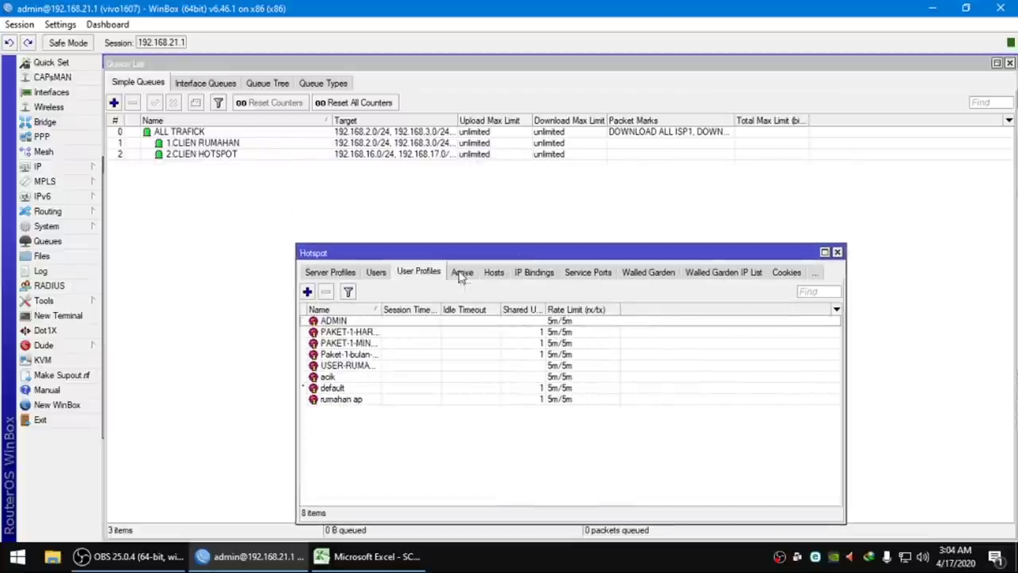
pyautogui.rightClick(573, 333)
pyautogui.moveTo(636, 374)
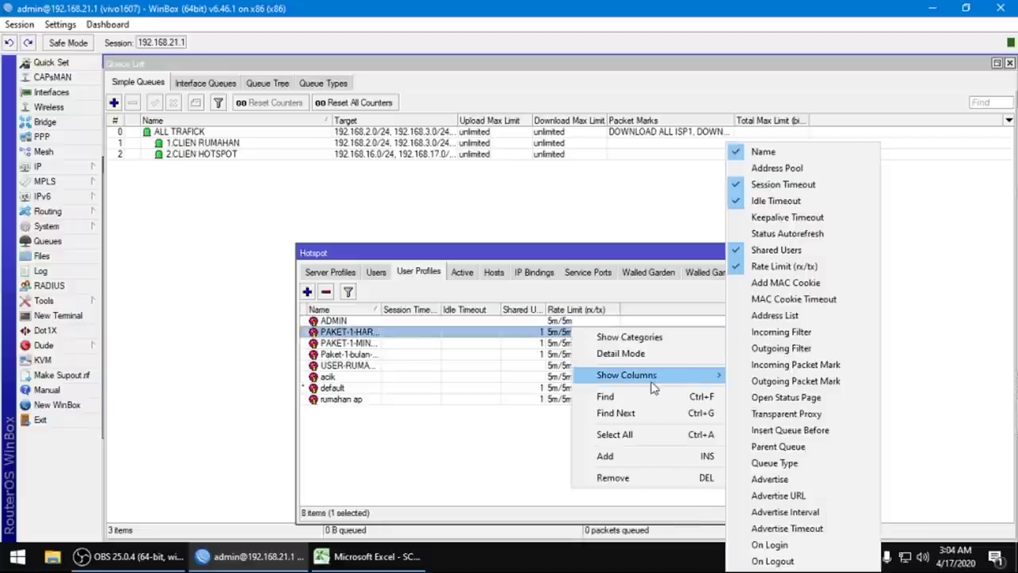
pyautogui.click(783, 446)
# Add the Transparent Proxy column to the hotspot user profile list
pyautogui.rightClick(638, 329)
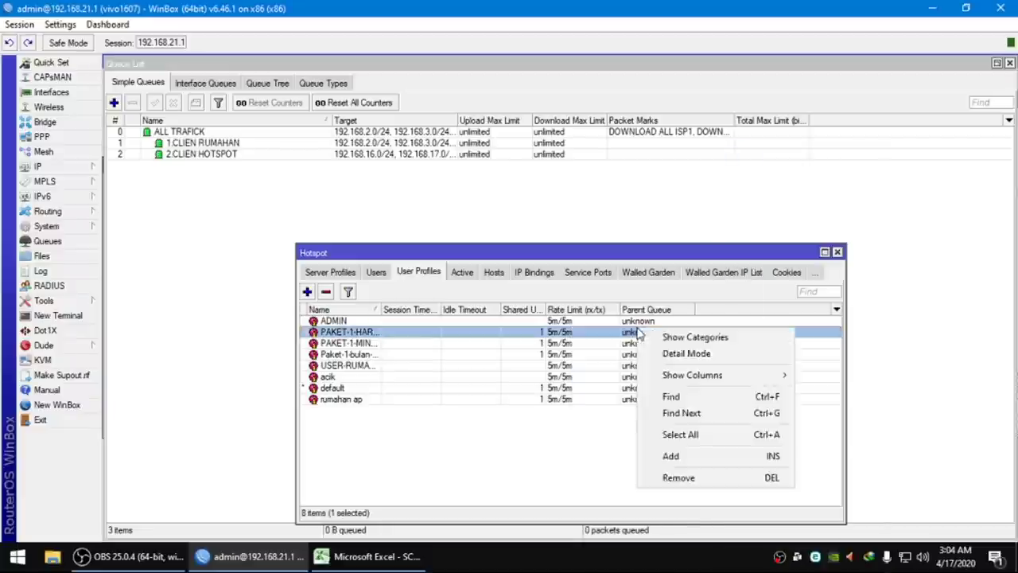
pyautogui.moveTo(692, 375)
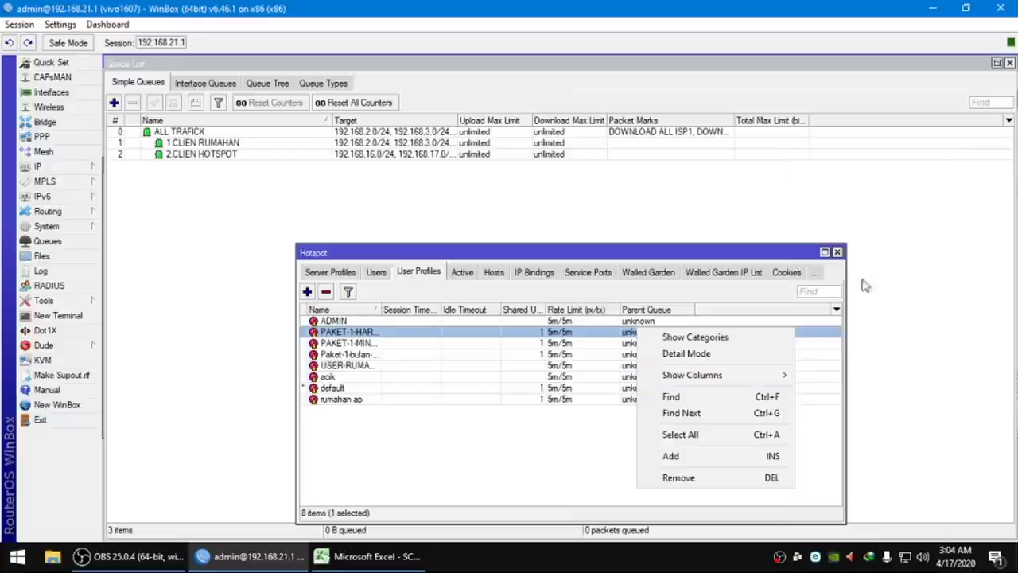
pyautogui.moveTo(776, 374)
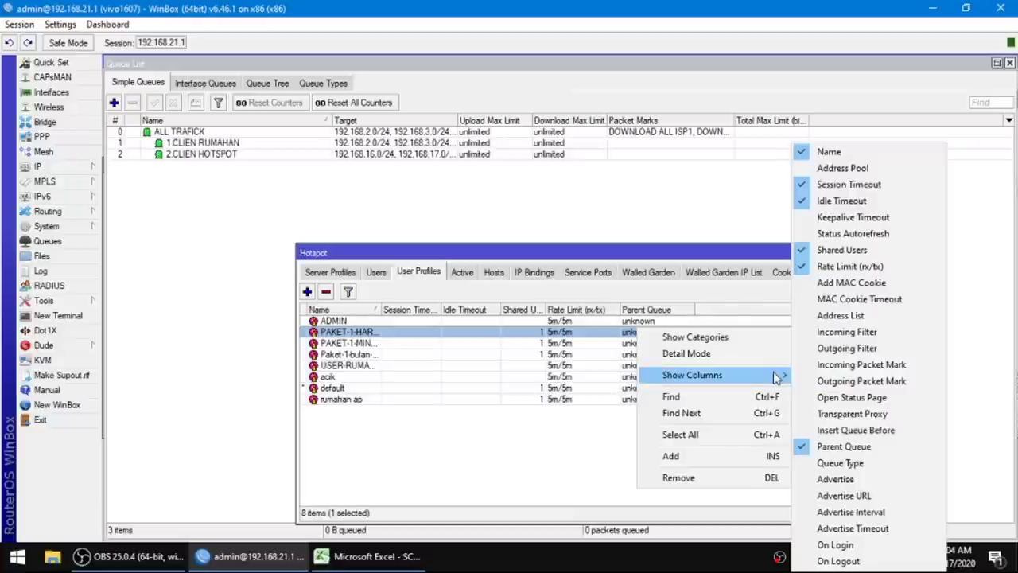
pyautogui.click(874, 413)
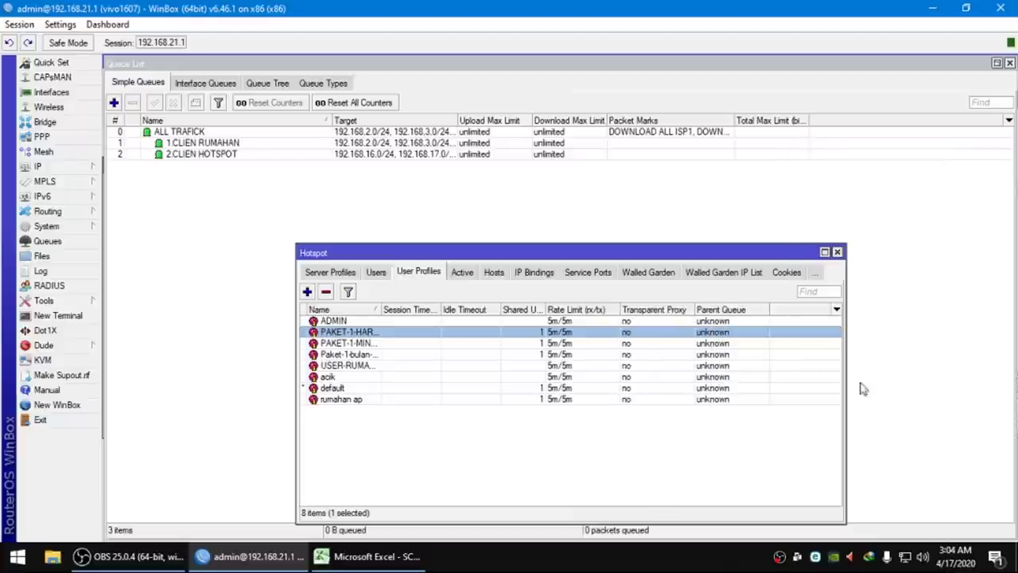
# Set the parent queue of the ADMIN hotspot user profile to 2.CLIEN HOTSPOT and save it
pyautogui.click(669, 322)
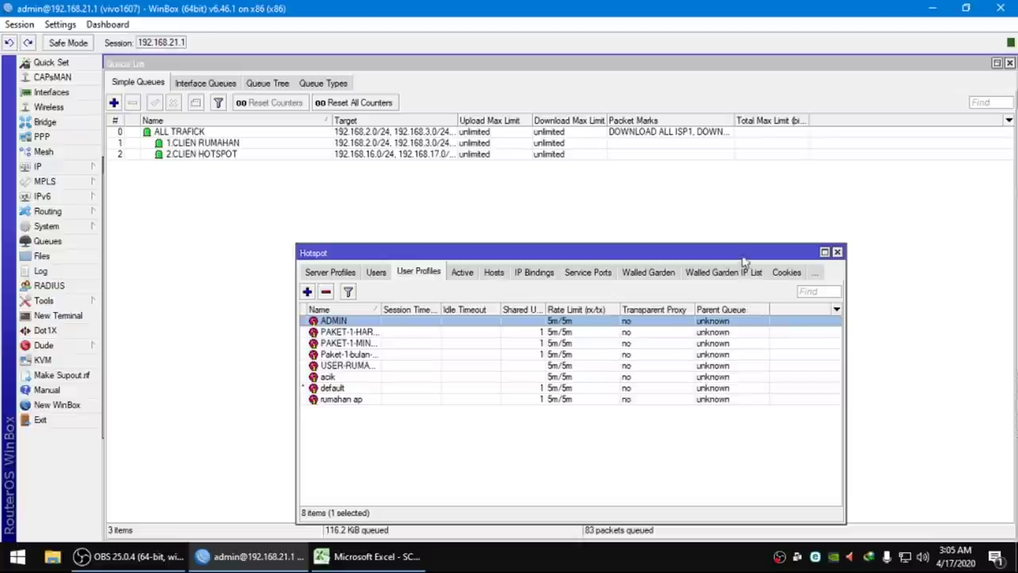
pyautogui.moveTo(739, 251); pyautogui.dragTo(679, 196)
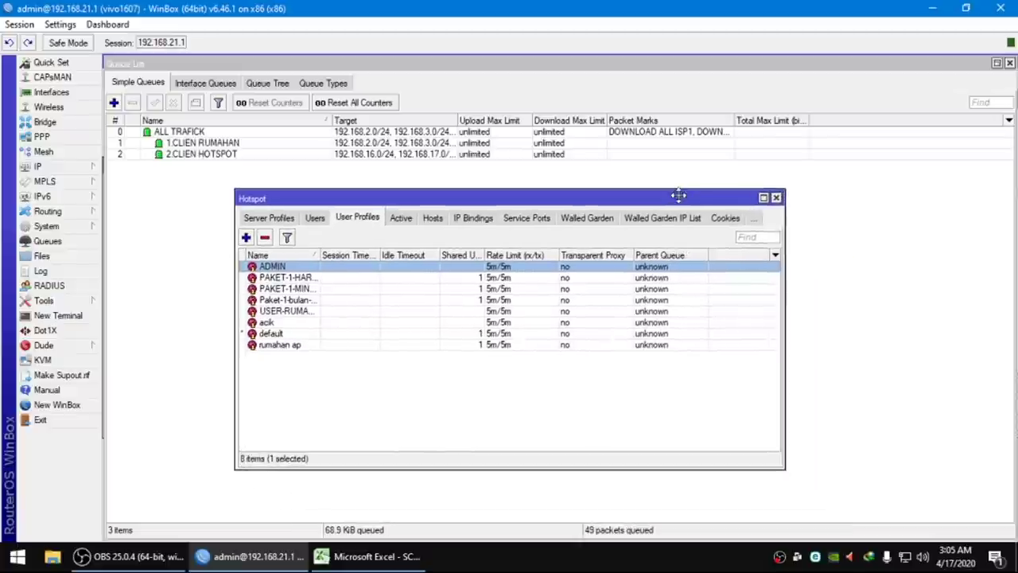
pyautogui.doubleClick(651, 271)
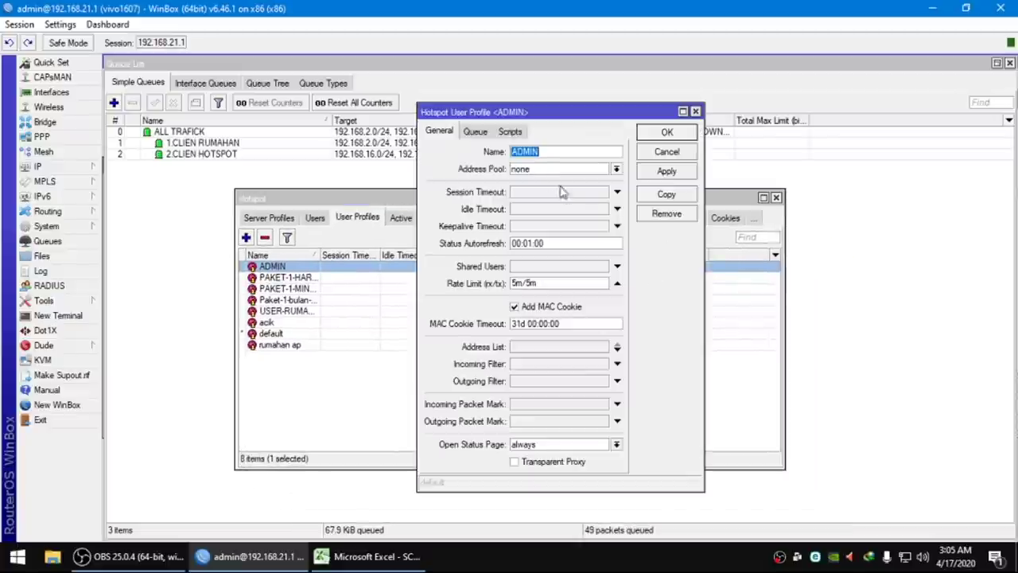
pyautogui.click(475, 132)
pyautogui.click(533, 168)
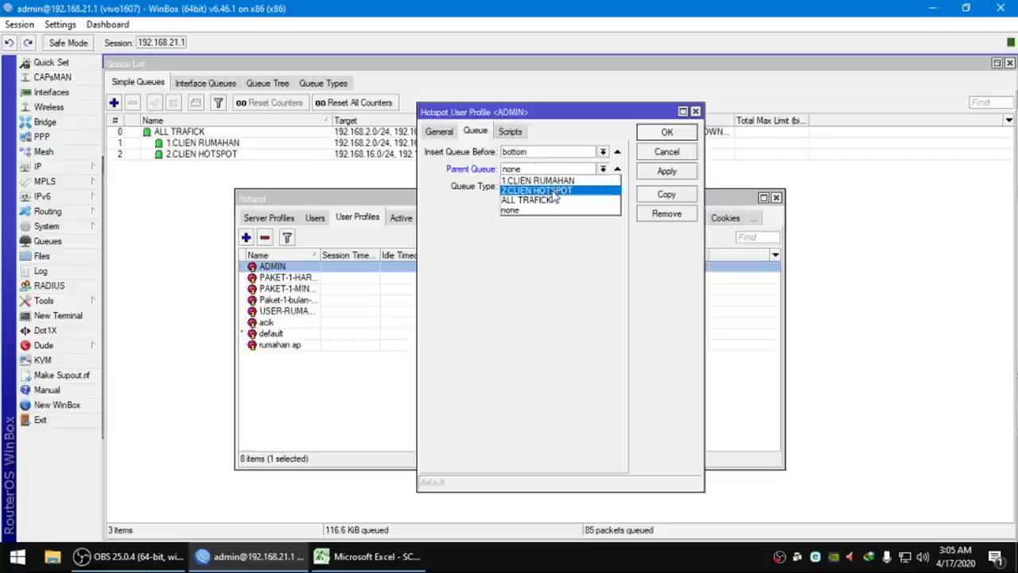
pyautogui.click(605, 191)
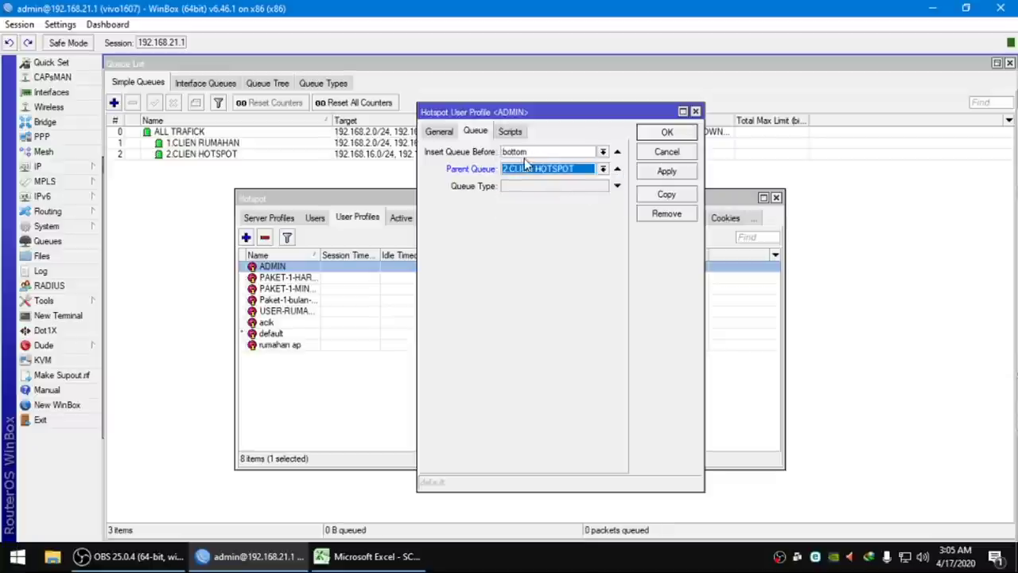
pyautogui.click(678, 134)
# Reopen the ADMIN hotspot user profile and check its parent queue and transparent proxy settings
pyautogui.doubleClick(681, 268)
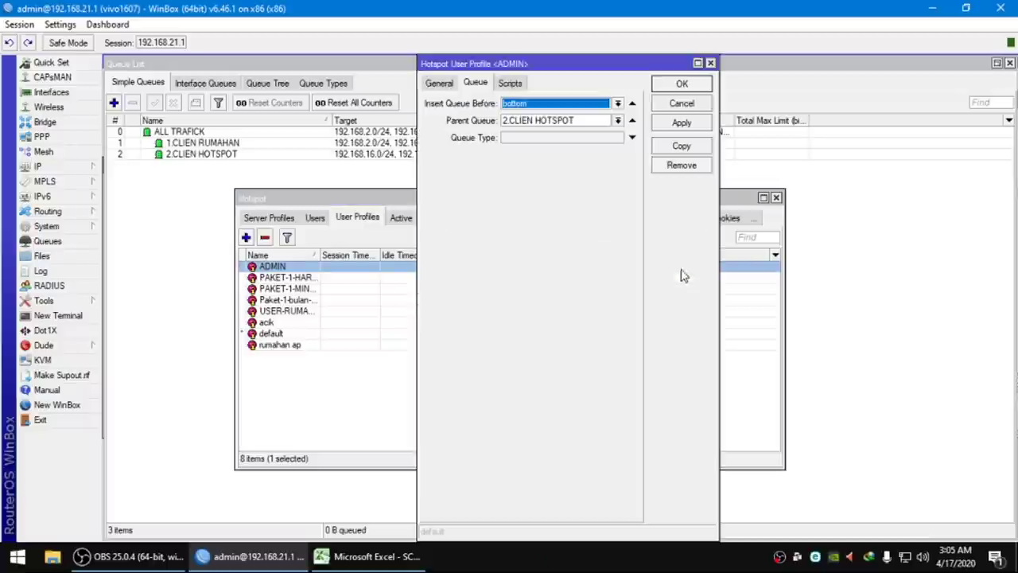
pyautogui.click(439, 83)
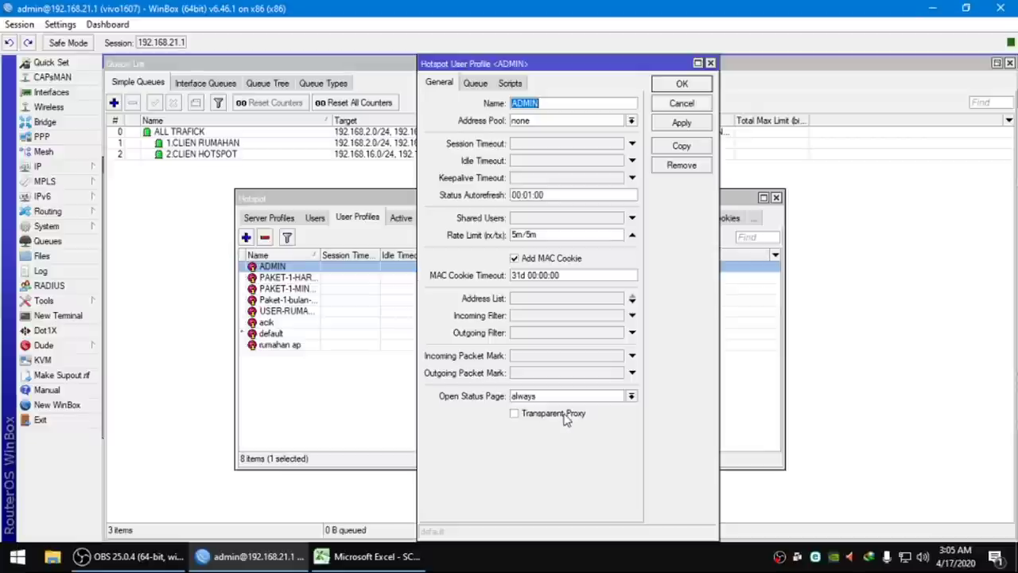
pyautogui.click(684, 87)
# Set the parent queue of the PAKET-1-MINGGU-13000 hotspot user profile to 1.CLIEN RUMAHAN
pyautogui.doubleClick(692, 289)
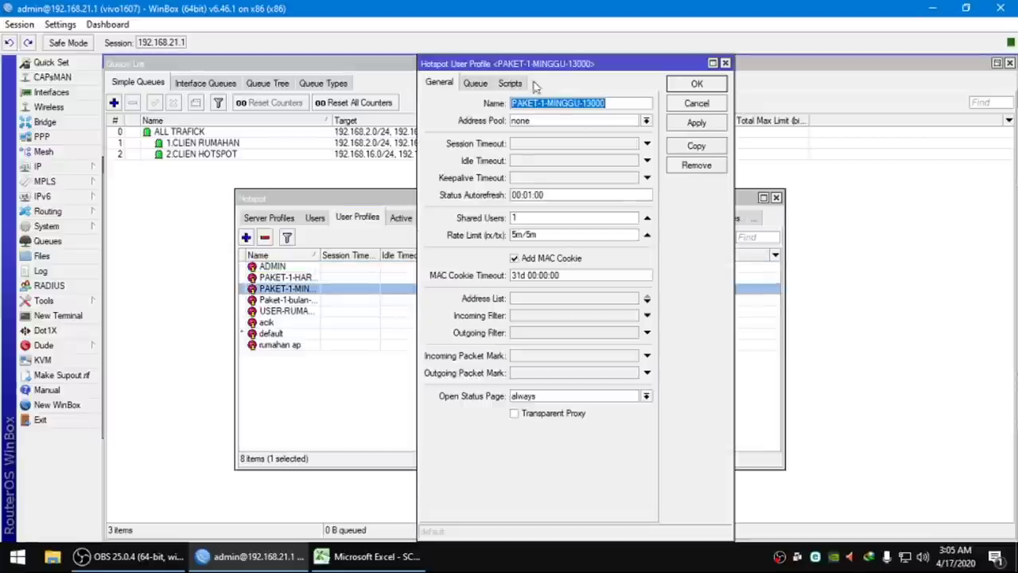
pyautogui.click(476, 83)
pyautogui.click(527, 121)
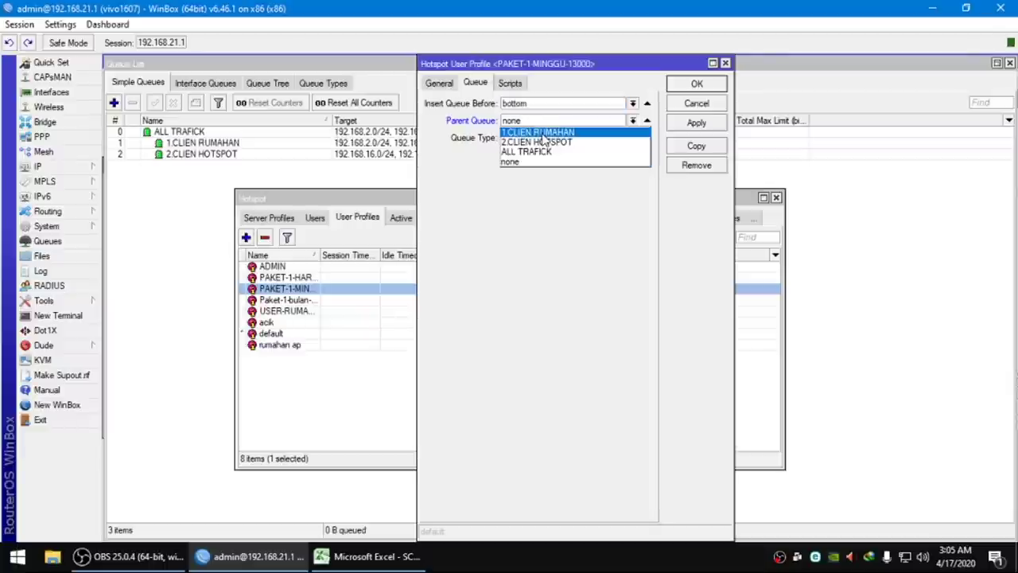
pyautogui.click(544, 134)
pyautogui.click(441, 83)
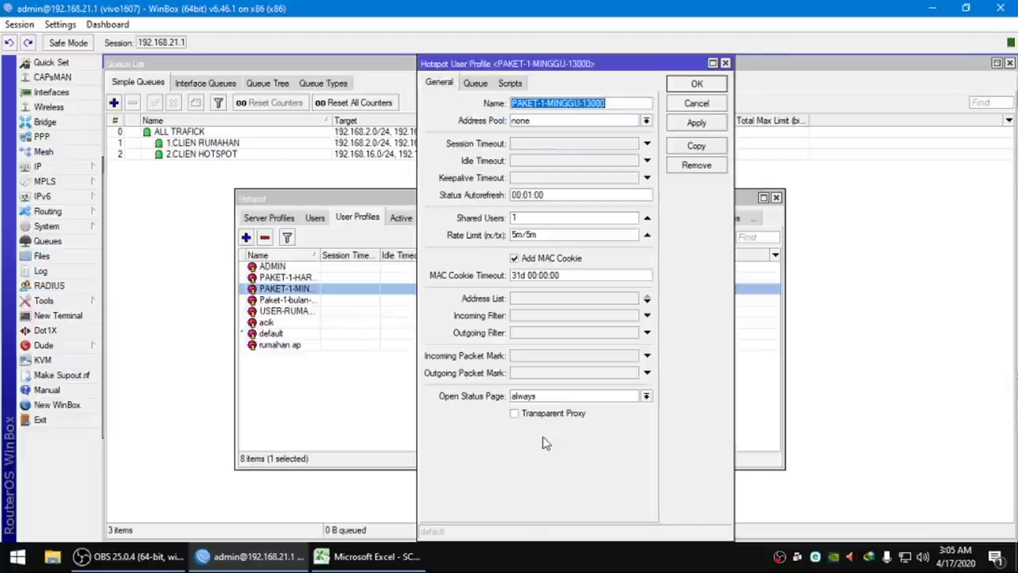
pyautogui.click(697, 104)
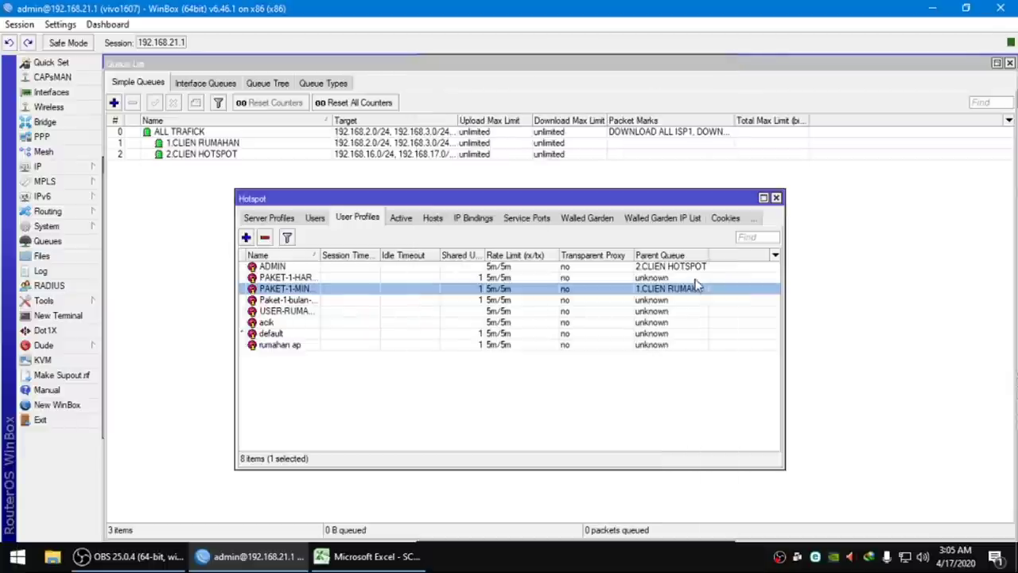
# Set the parent queue of the PAKET-1-HARI--3000 hotspot user profile to 2.CLIEN HOTSPOT and save it
pyautogui.doubleClick(700, 277)
pyautogui.click(474, 84)
pyautogui.click(525, 121)
pyautogui.click(536, 141)
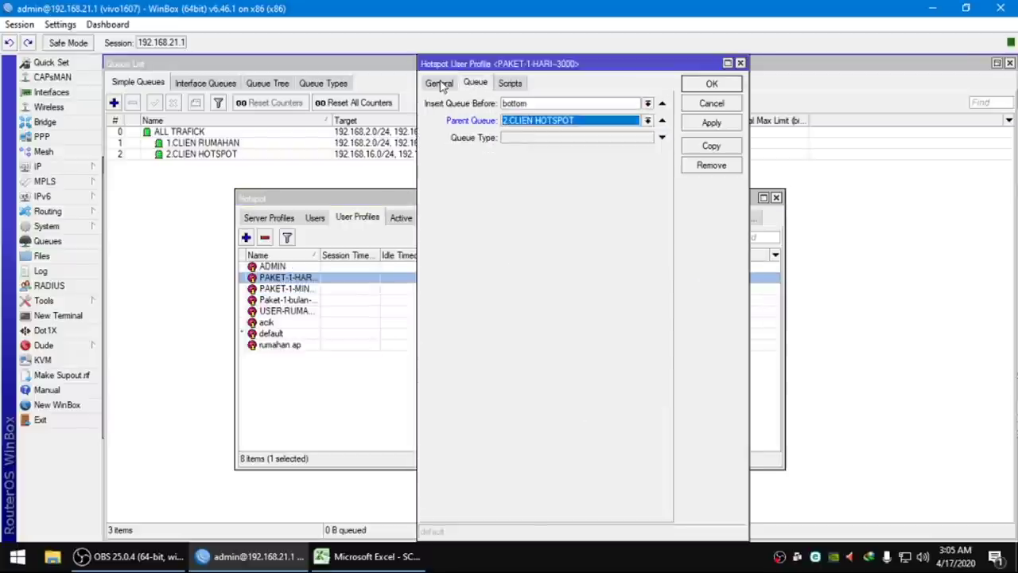
pyautogui.click(441, 84)
pyautogui.click(712, 84)
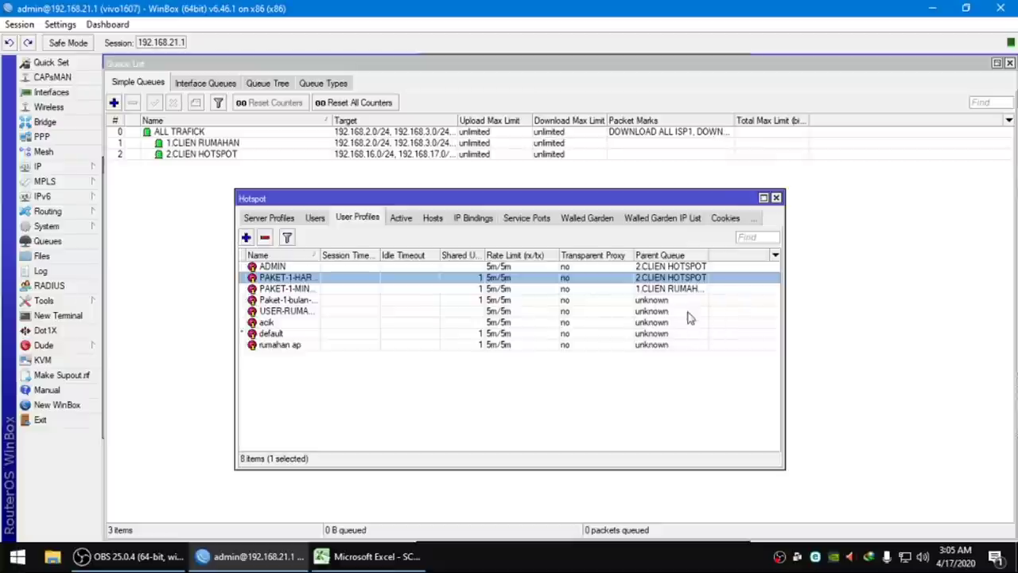
# Set the parent queue of the PAKET-1-MINGGU-13000 hotspot user profile to 2.CLIEN HOTSPOT and save it
pyautogui.click(684, 291)
pyautogui.doubleClick(685, 291)
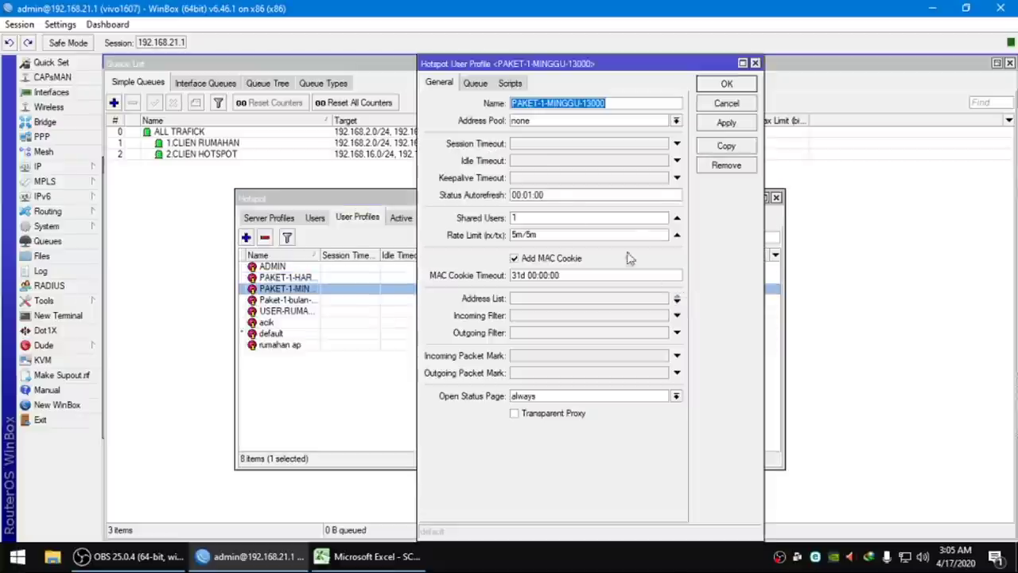
pyautogui.click(474, 84)
pyautogui.click(549, 121)
pyautogui.click(560, 140)
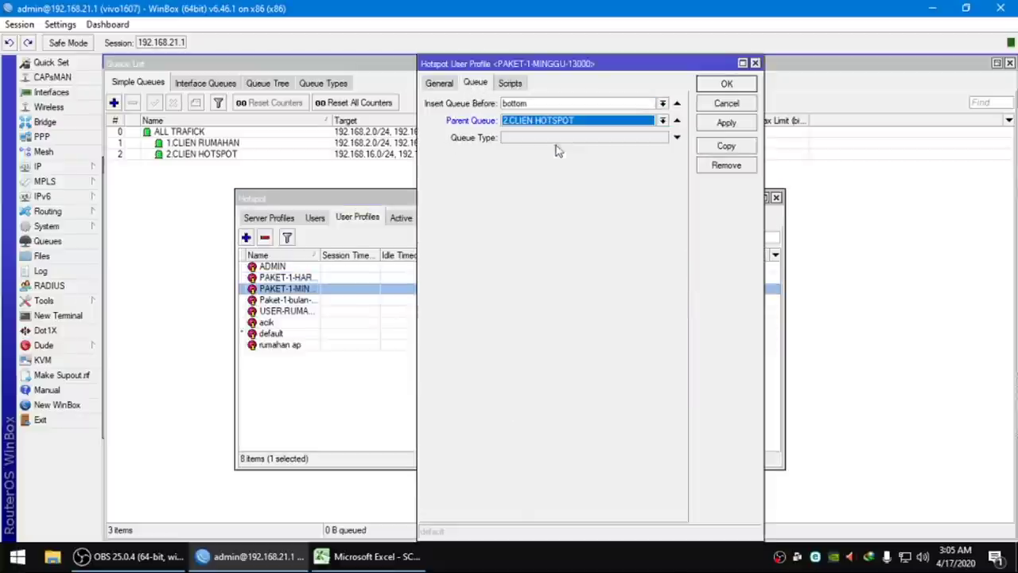
pyautogui.click(726, 84)
# Set the parent queue of the Paket-1-bulan-40000 hotspot user profile to 2.CLIEN HOTSPOT and save it
pyautogui.doubleClick(672, 301)
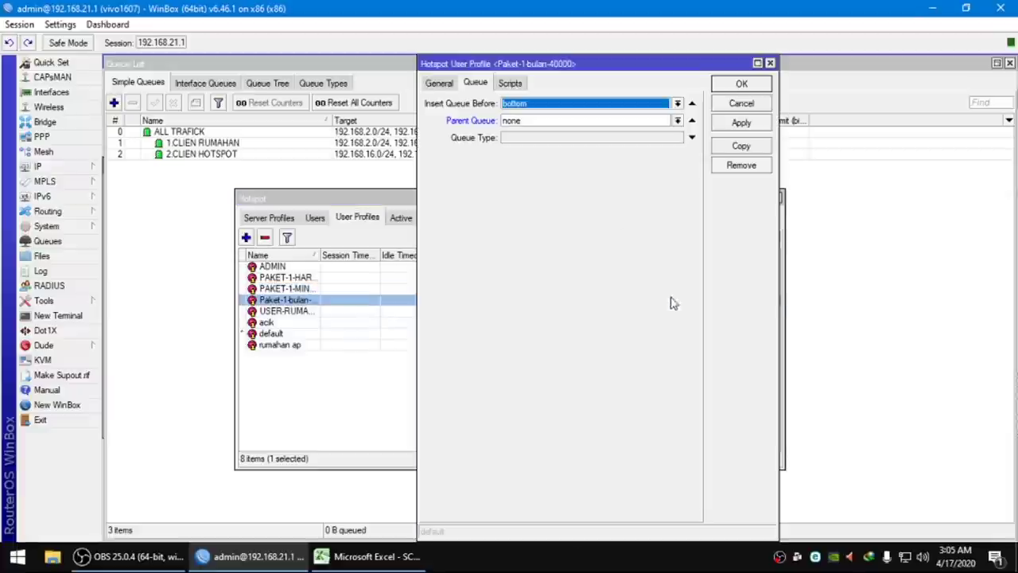
pyautogui.click(513, 121)
pyautogui.click(521, 133)
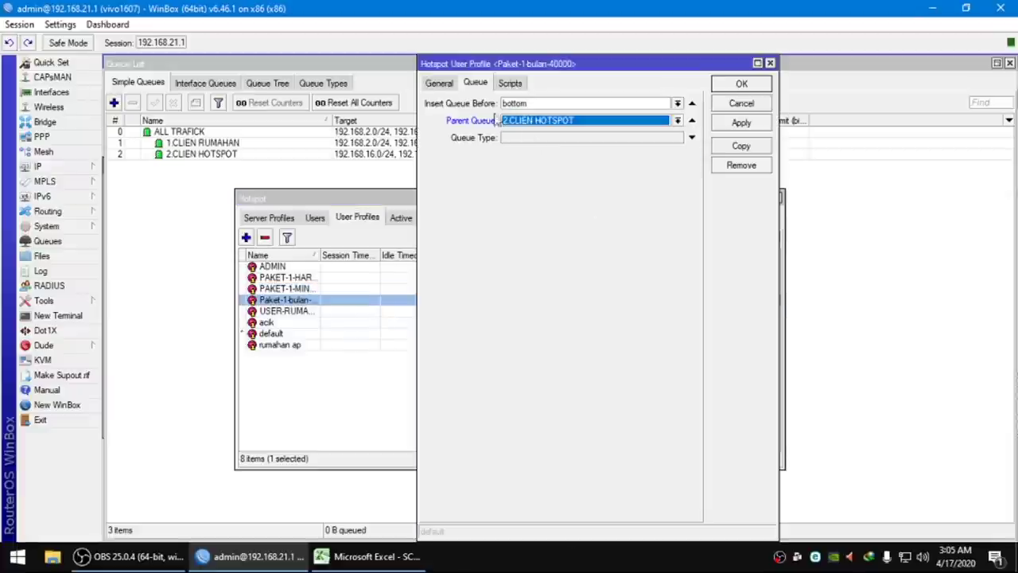
pyautogui.click(439, 83)
pyautogui.click(739, 84)
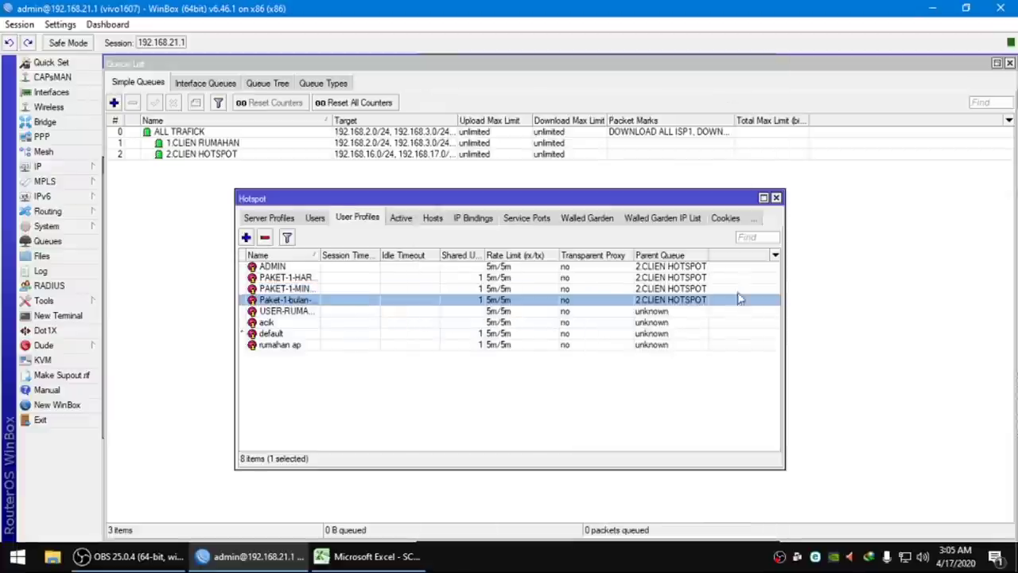
# Set the parent queue of the USER-RUMAHAN hotspot user profile to 2.CLIEN HOTSPOT and save it
pyautogui.doubleClick(689, 312)
pyautogui.click(607, 398)
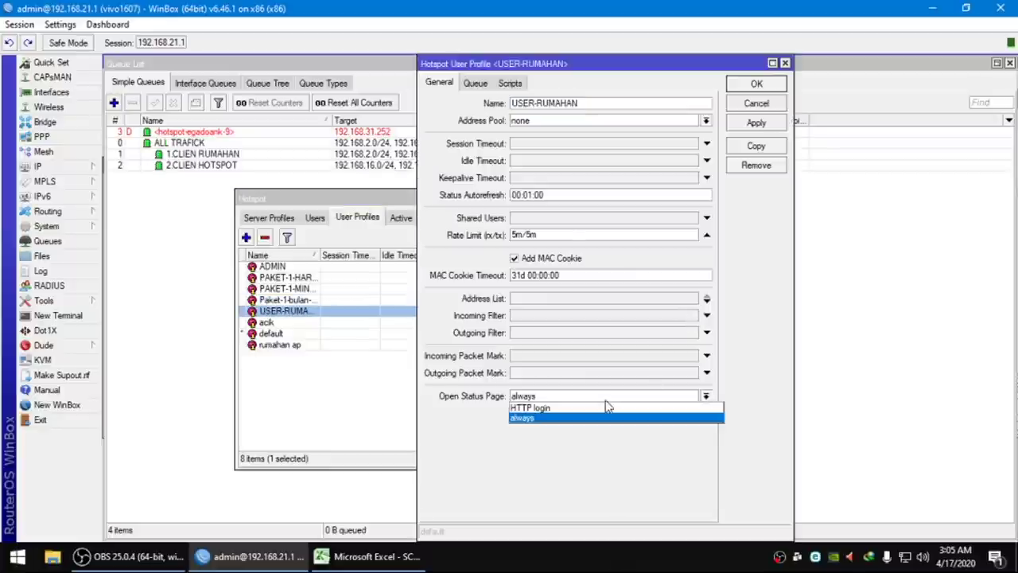
pyautogui.click(607, 398)
pyautogui.click(476, 83)
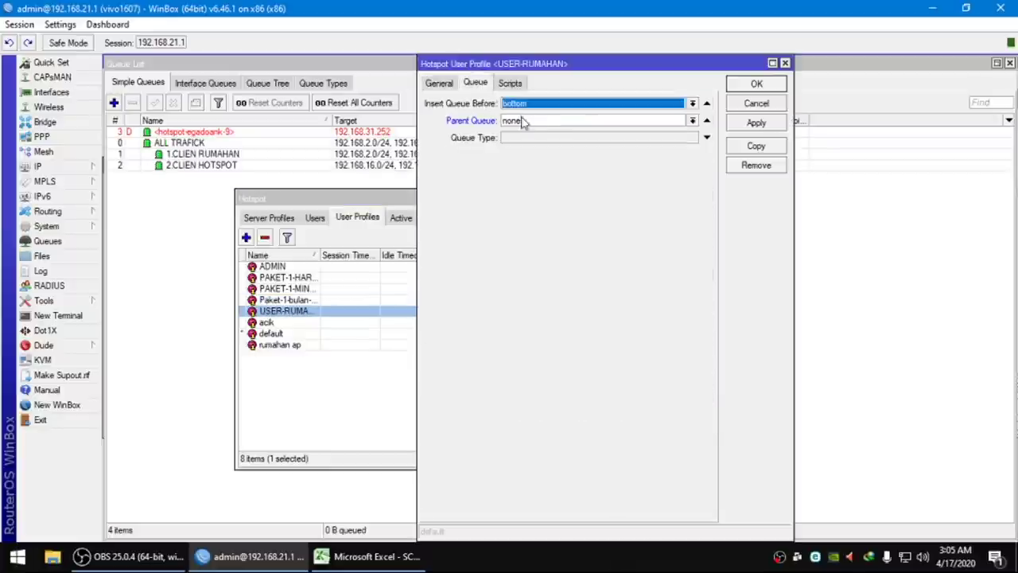
pyautogui.click(525, 121)
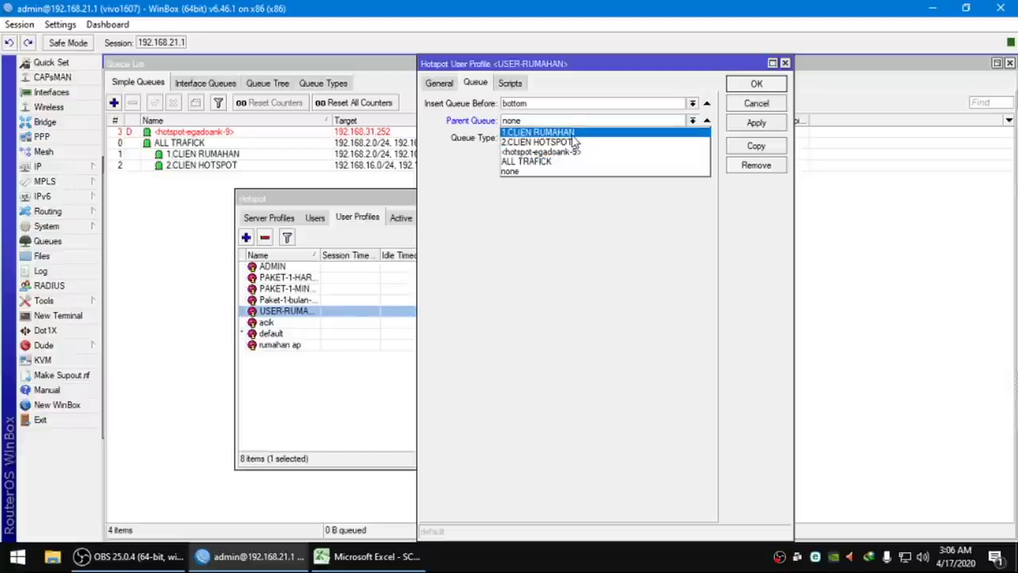
pyautogui.click(570, 142)
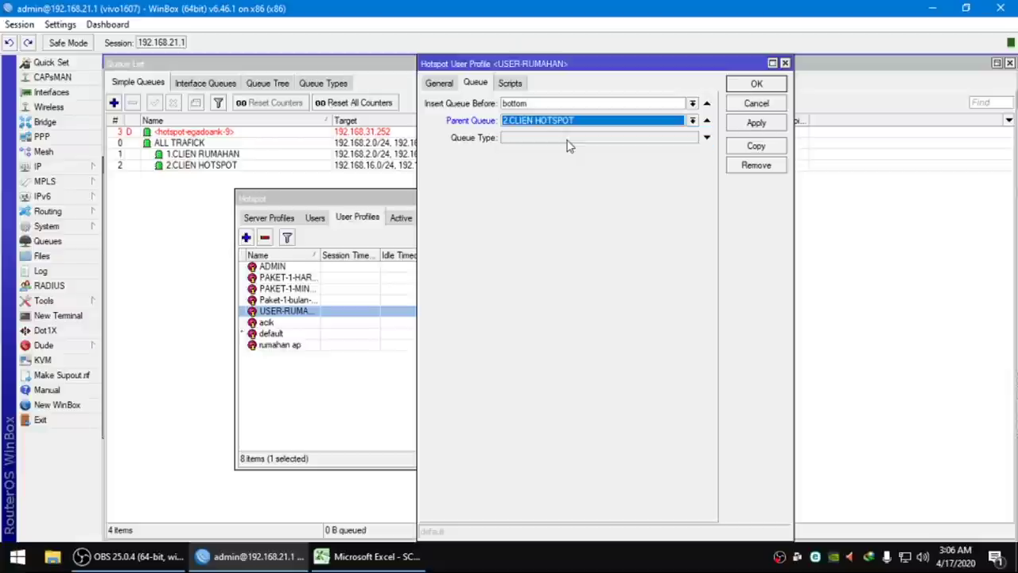
pyautogui.click(443, 85)
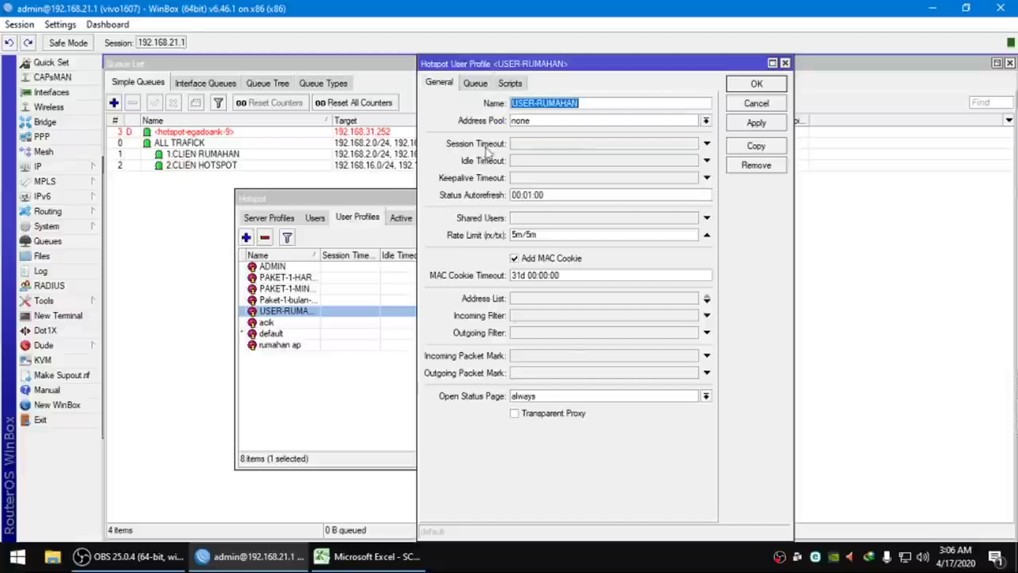
pyautogui.click(757, 84)
# Set the parent queue of the acik hotspot user profile to 2.CLIEN HOTSPOT and save it
pyautogui.doubleClick(657, 324)
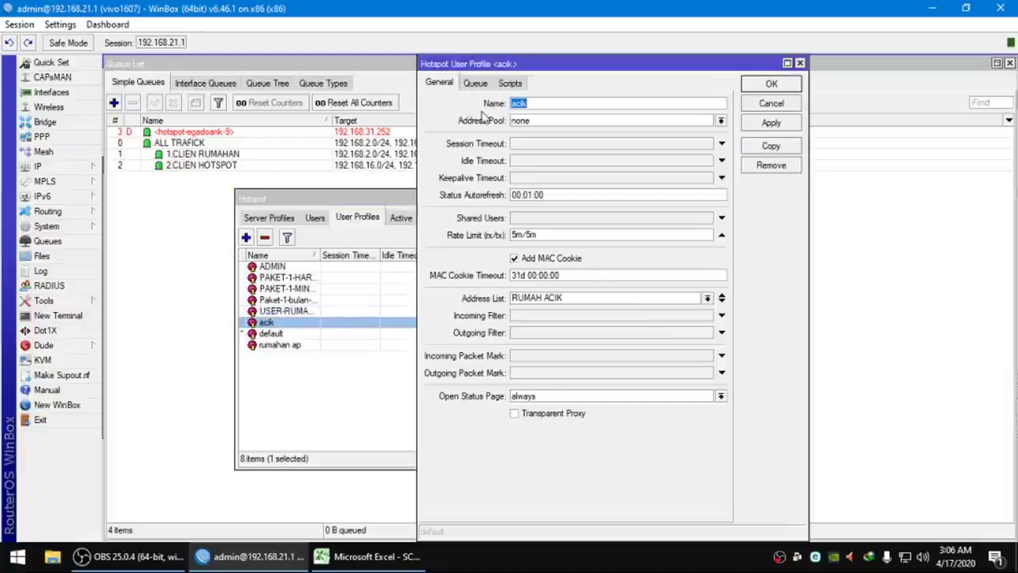
pyautogui.click(476, 85)
pyautogui.click(532, 121)
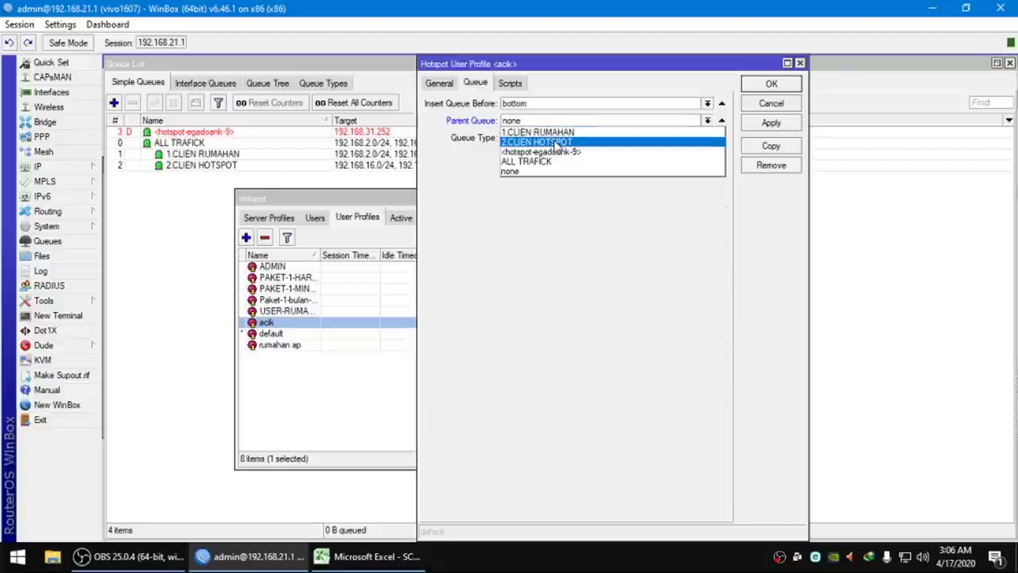
pyautogui.click(557, 143)
pyautogui.click(771, 84)
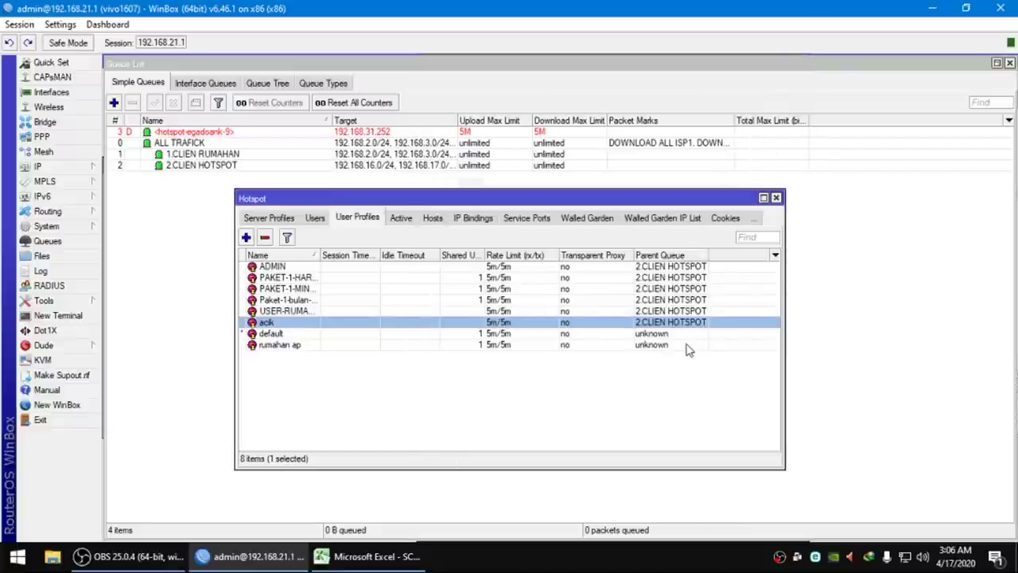
# Set the parent queue of the rumahan ap hotspot user profile to 2.CLIEN HOTSPOT and save it
pyautogui.doubleClick(687, 346)
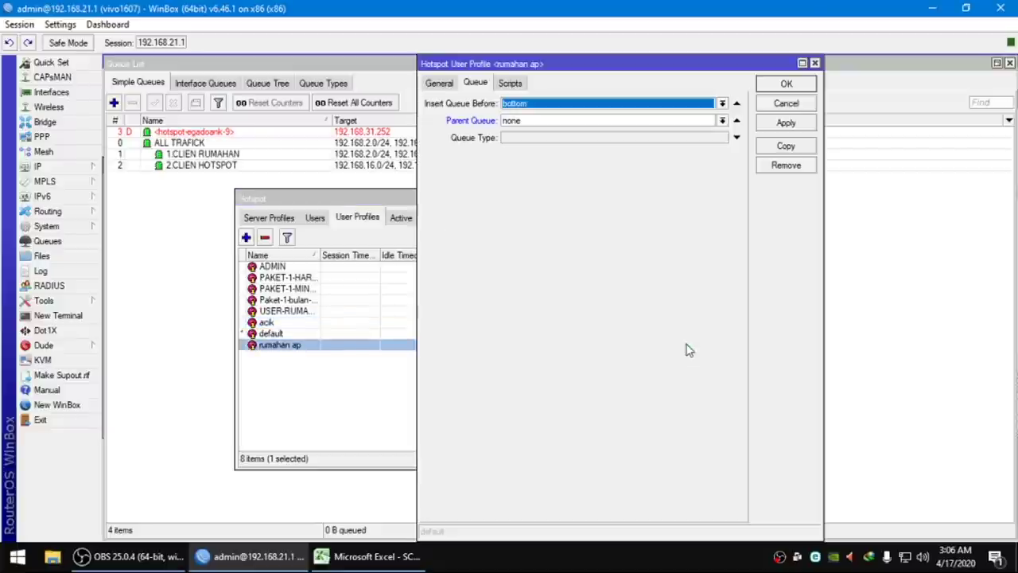
pyautogui.click(521, 121)
pyautogui.click(506, 137)
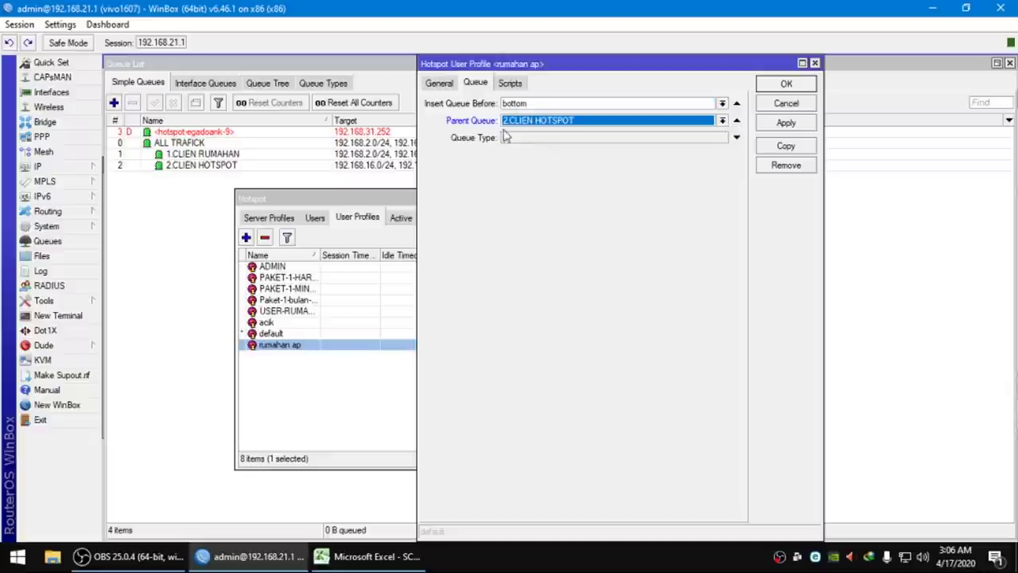
pyautogui.click(439, 85)
pyautogui.click(774, 88)
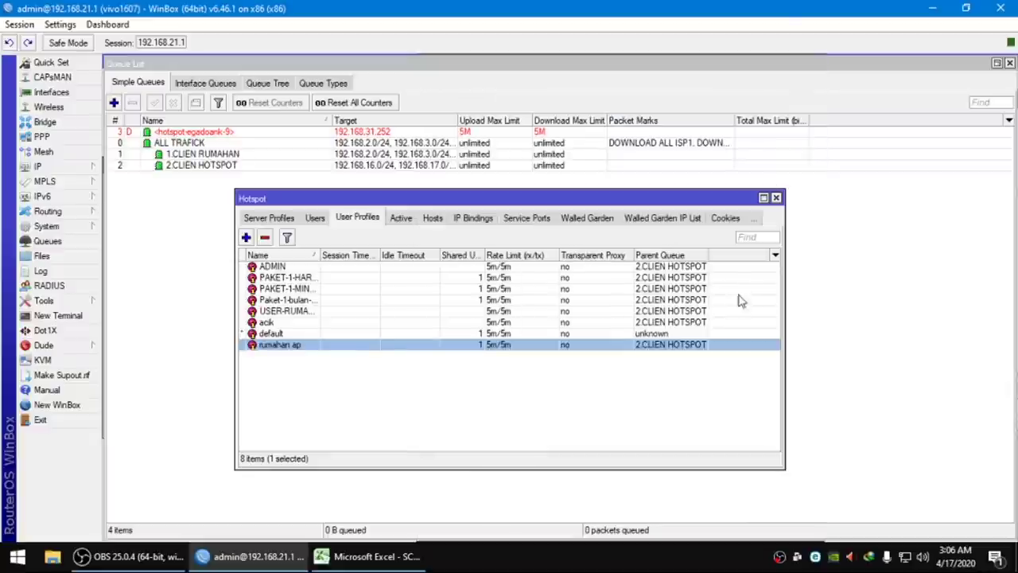
# Set the parent queue of the default hotspot user profile to 2.CLIEN HOTSPOT and save it
pyautogui.doubleClick(686, 333)
pyautogui.click(481, 84)
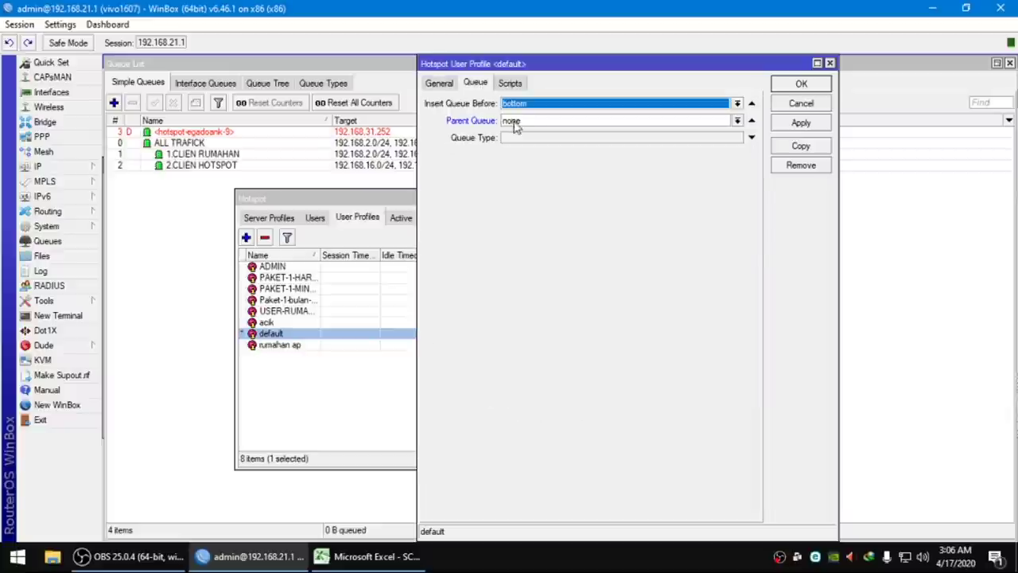
pyautogui.click(521, 121)
pyautogui.click(510, 137)
pyautogui.click(440, 84)
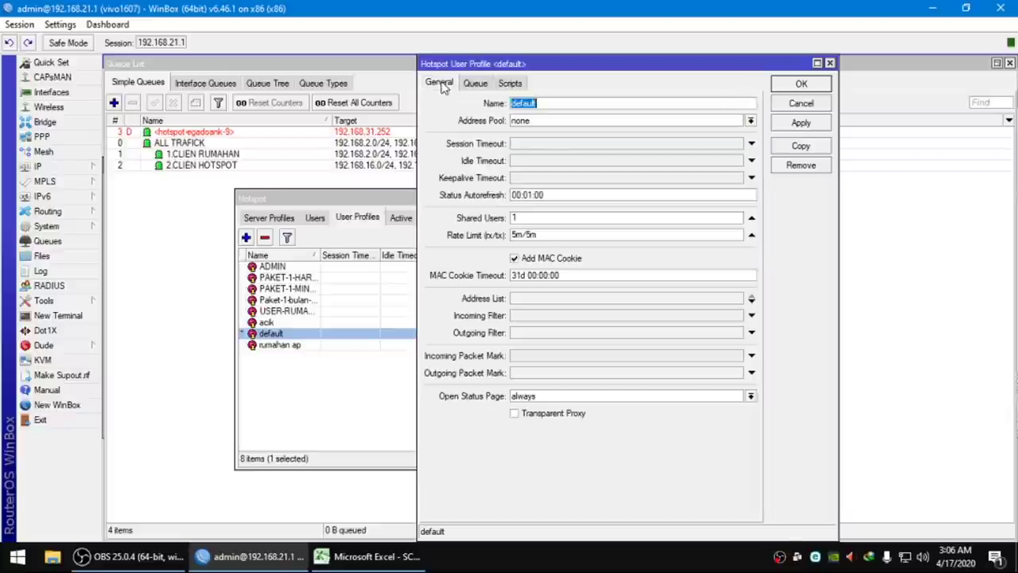
pyautogui.click(557, 396)
pyautogui.click(561, 418)
pyautogui.click(557, 416)
pyautogui.click(557, 415)
pyautogui.click(802, 84)
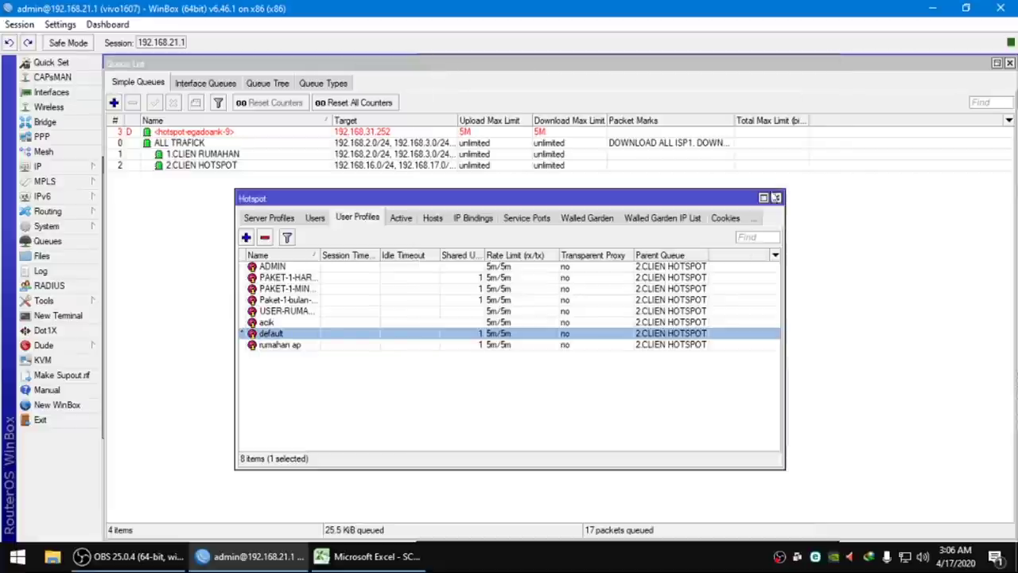
pyautogui.click(646, 380)
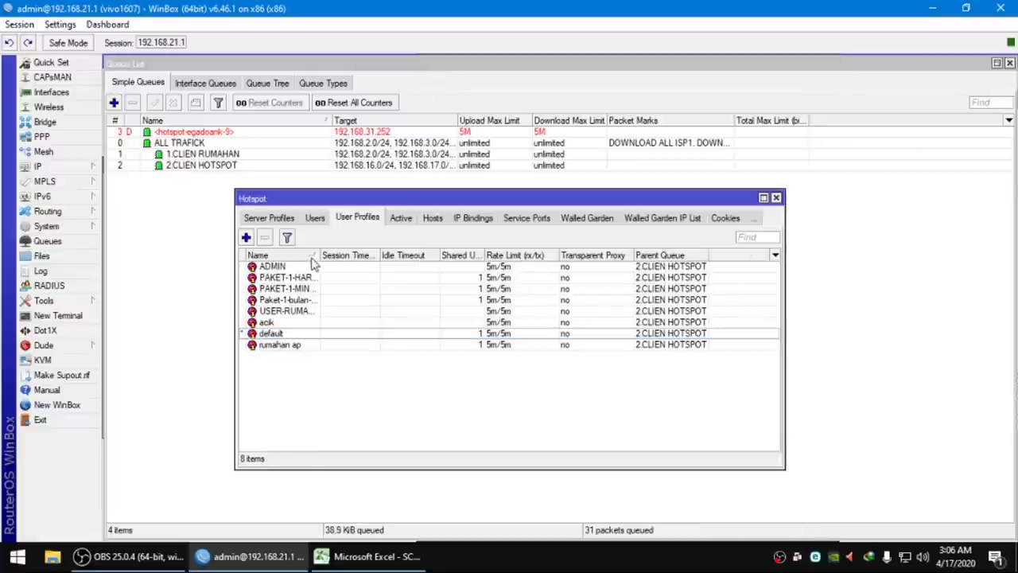
# Check the parent of the dynamic hotspot queue targeting 192.168.31.252, and remove that queue from the simple queues
pyautogui.doubleClick(350, 132)
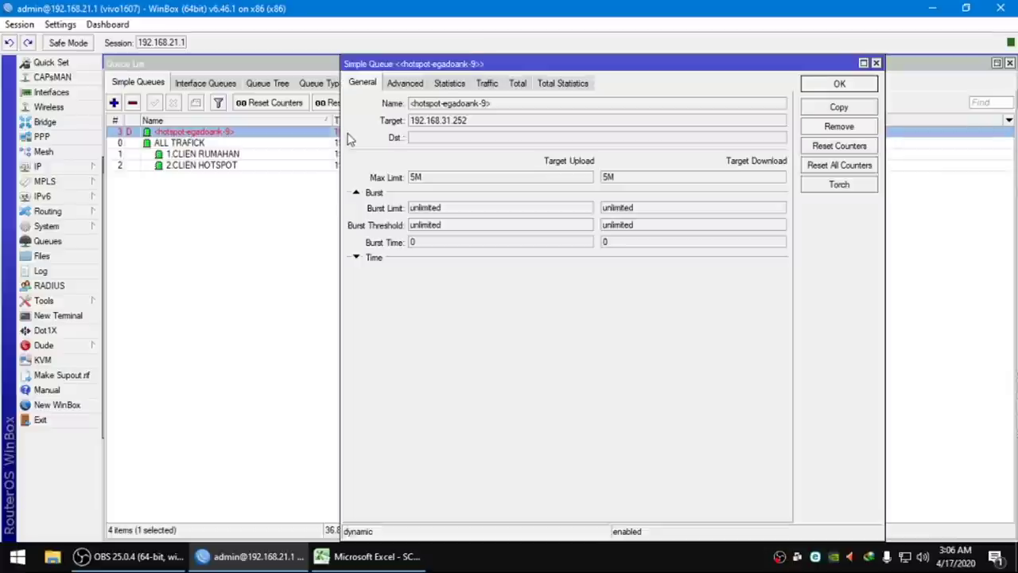
pyautogui.click(405, 85)
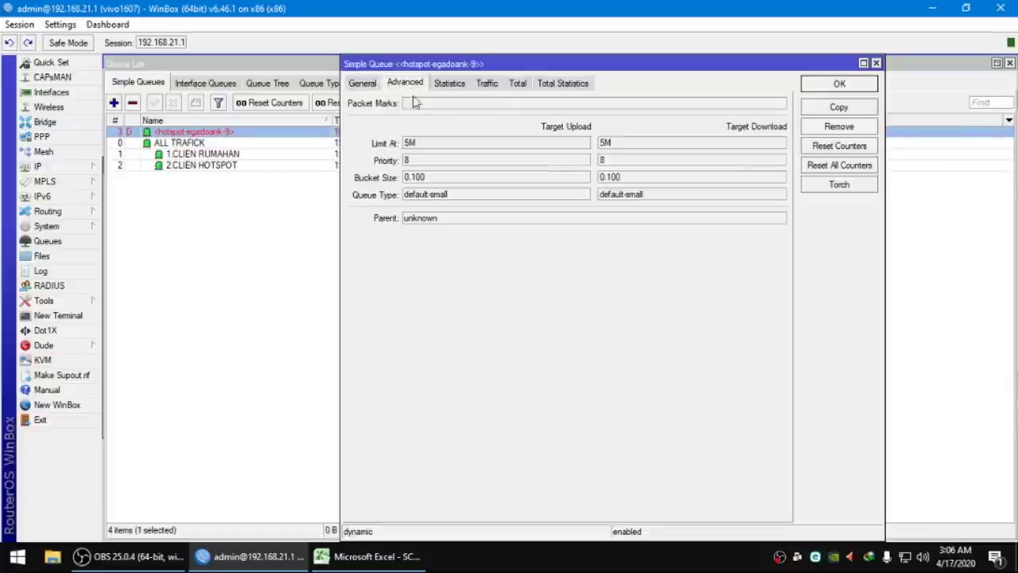
pyautogui.click(876, 63)
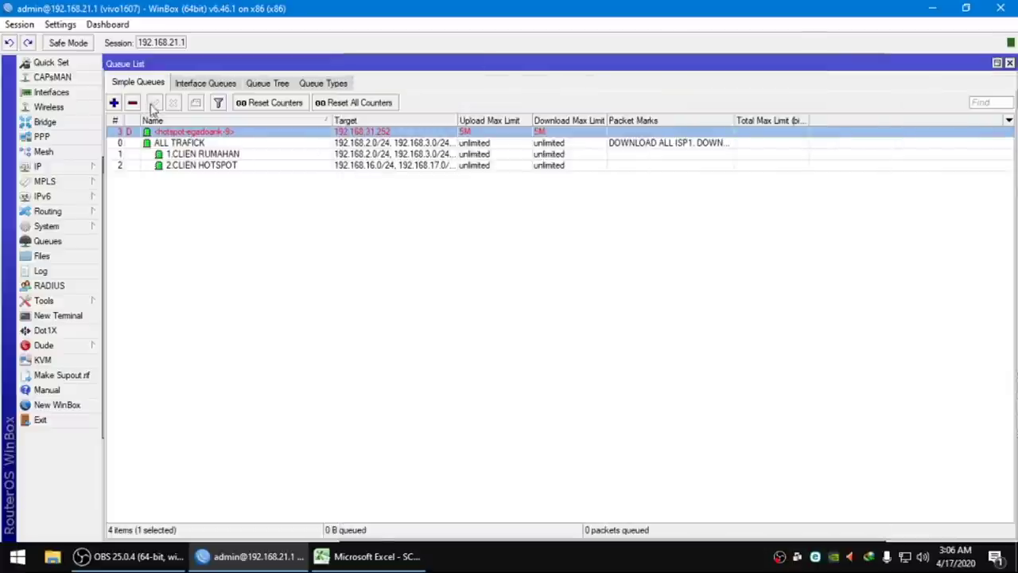
pyautogui.click(135, 102)
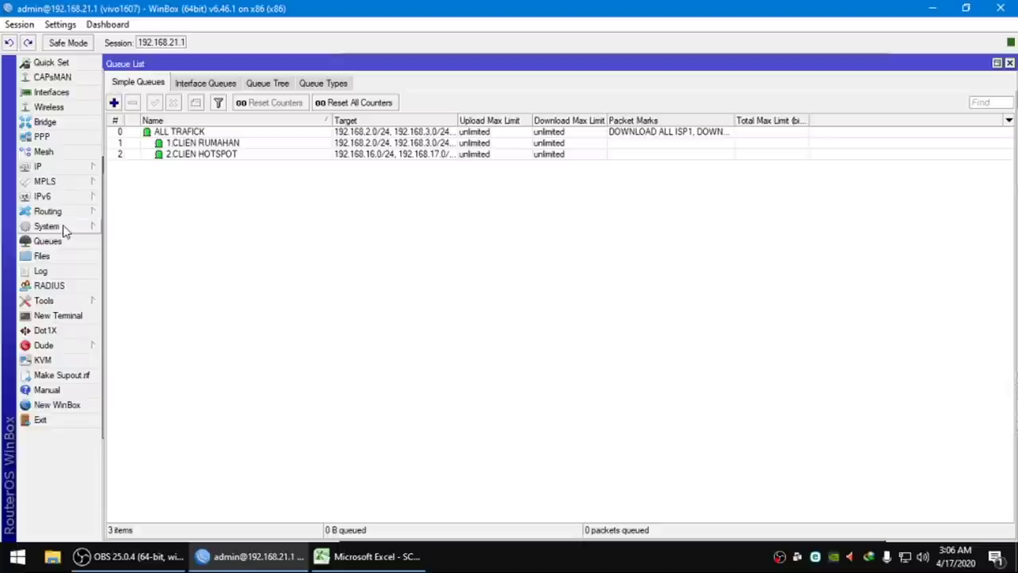
# Remove all hosts from the hotspot's Hosts list so the clients reconnect under the new profile settings
pyautogui.click(55, 167)
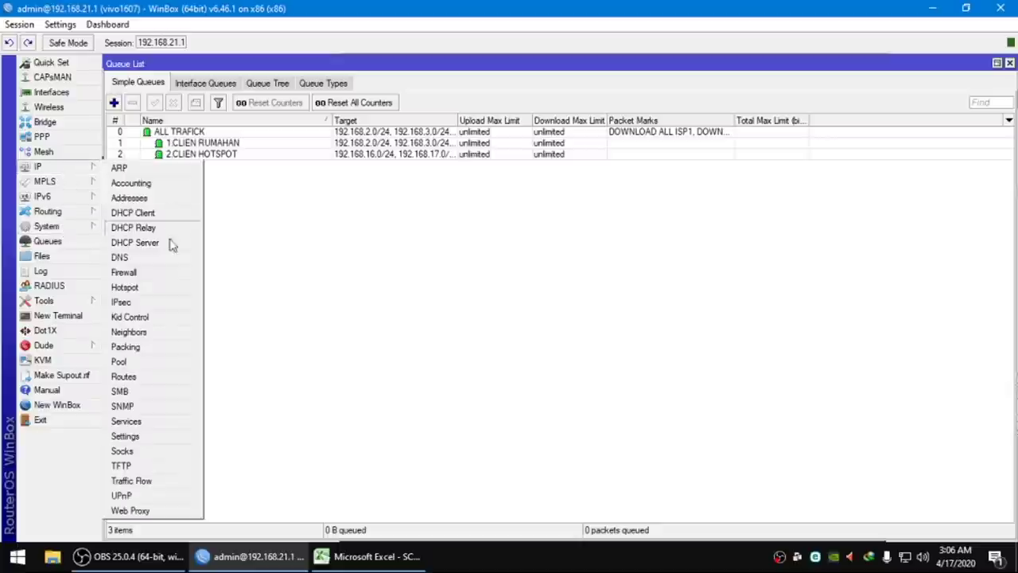
pyautogui.click(175, 289)
pyautogui.click(437, 219)
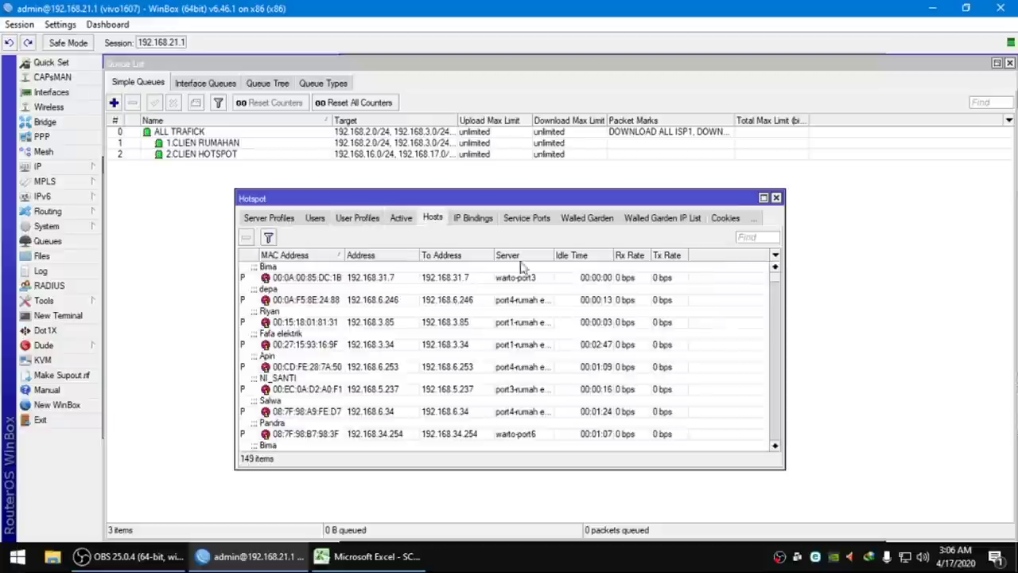
pyautogui.click(552, 299)
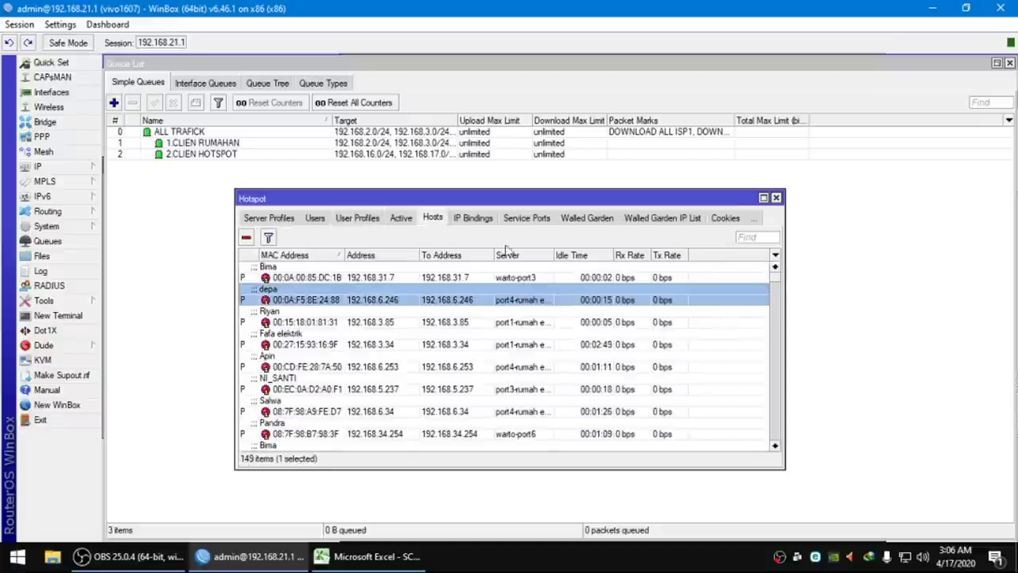
pyautogui.click(401, 218)
pyautogui.click(432, 218)
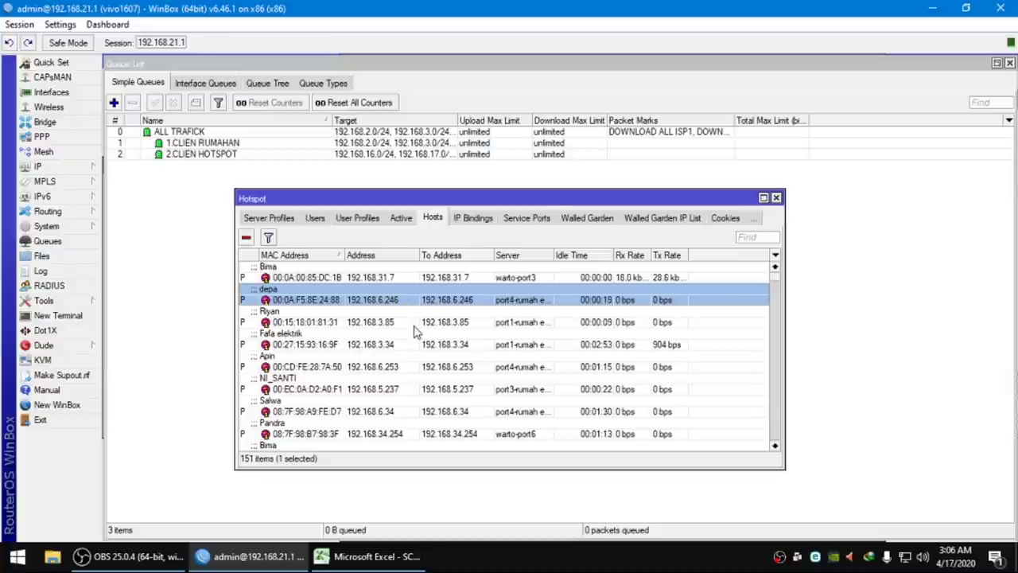
pyautogui.hotkey('ctrl', 'a')
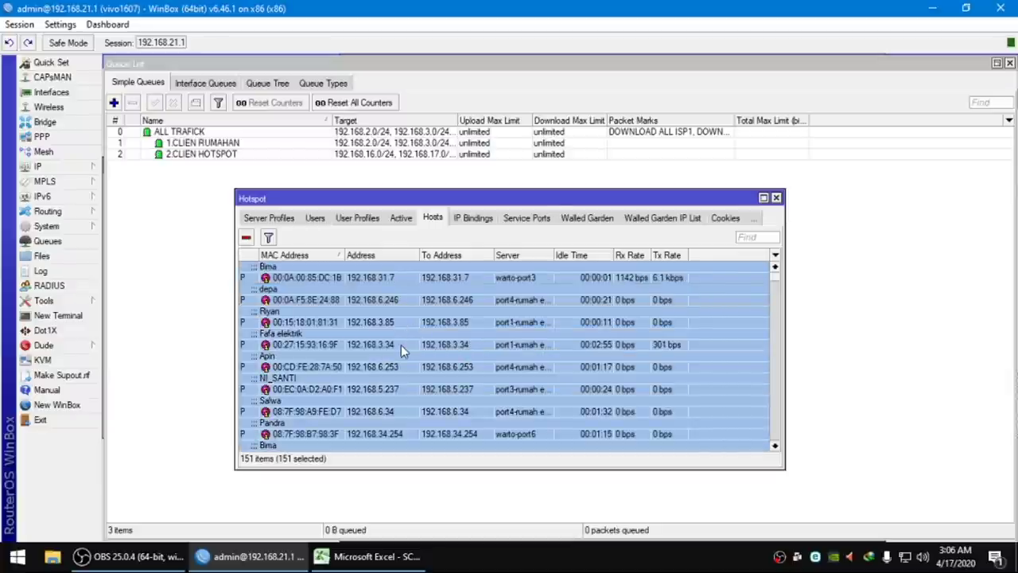
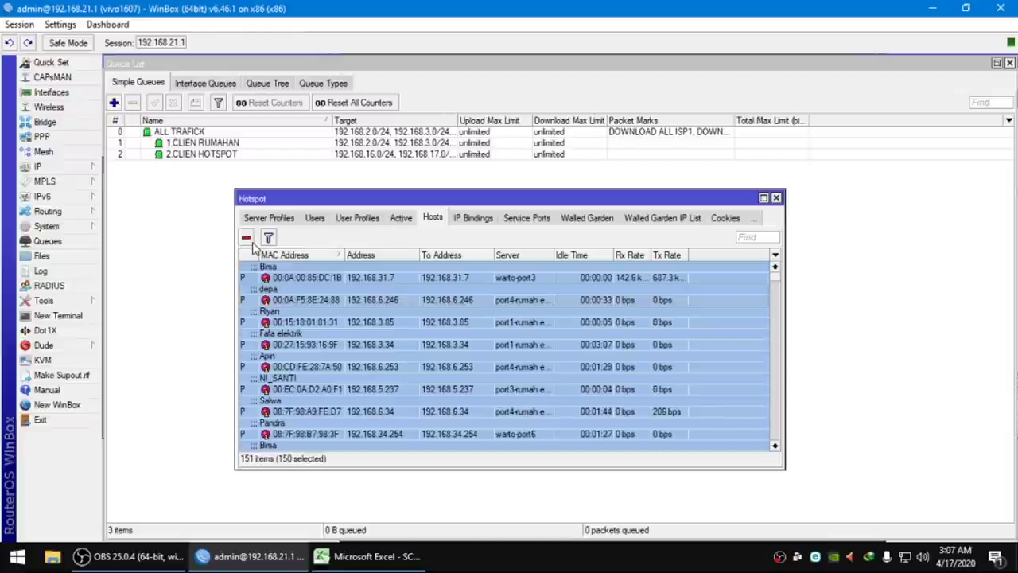
pyautogui.click(247, 237)
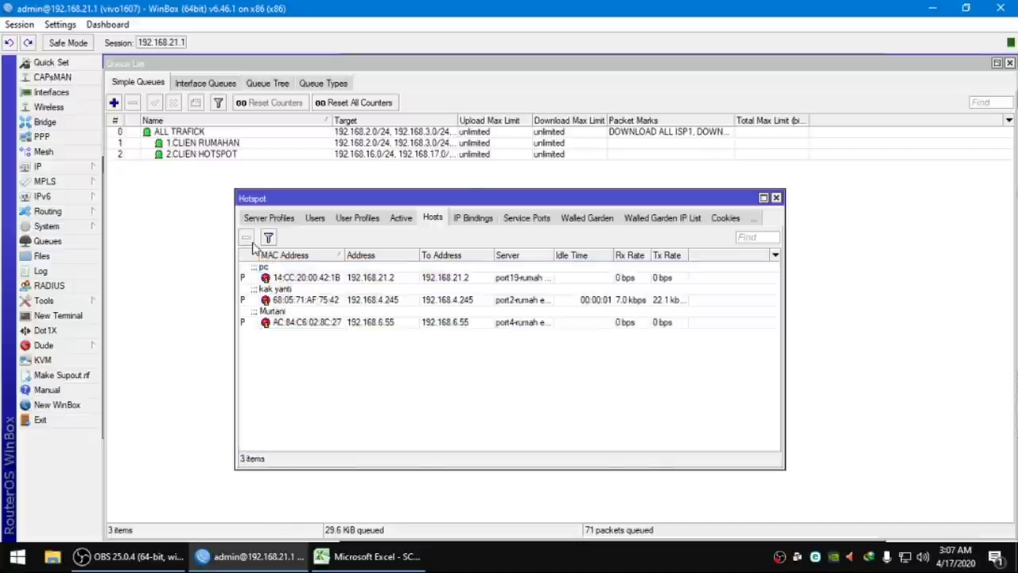
# Review the target networks of the 2.CLIEN HOTSPOT simple queue and the client queues listed beneath it
pyautogui.click(903, 322)
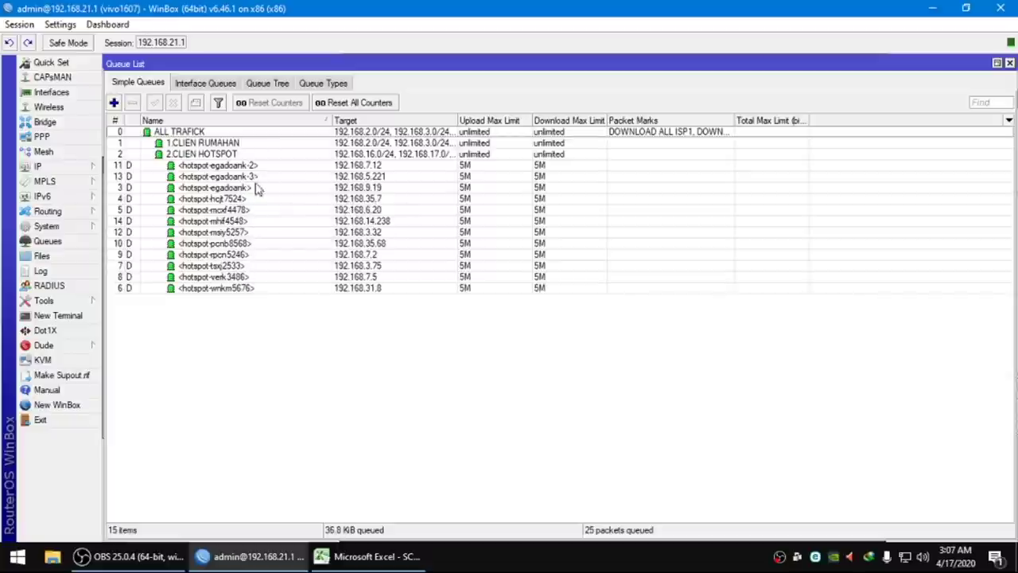
pyautogui.doubleClick(242, 154)
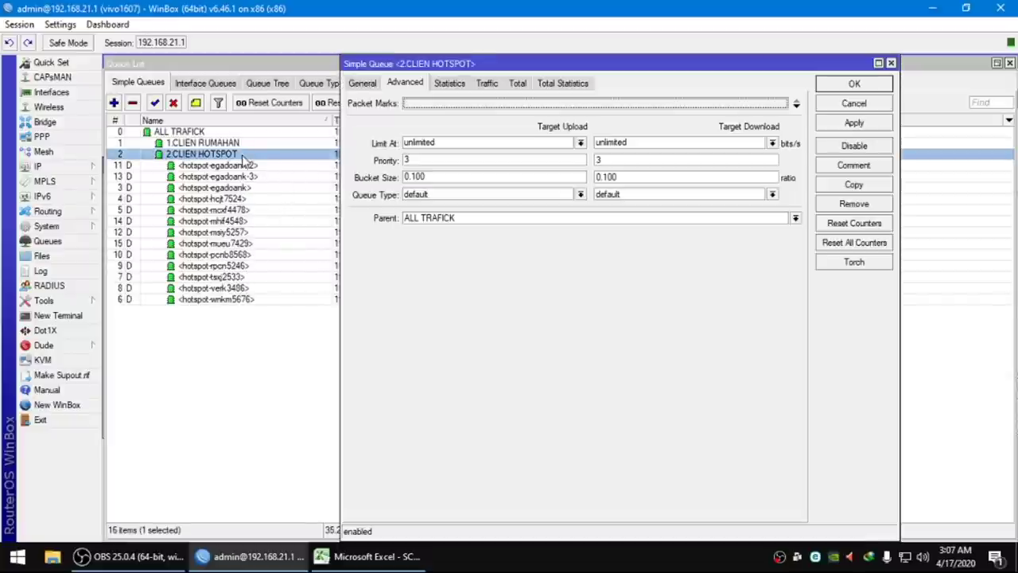
pyautogui.click(378, 84)
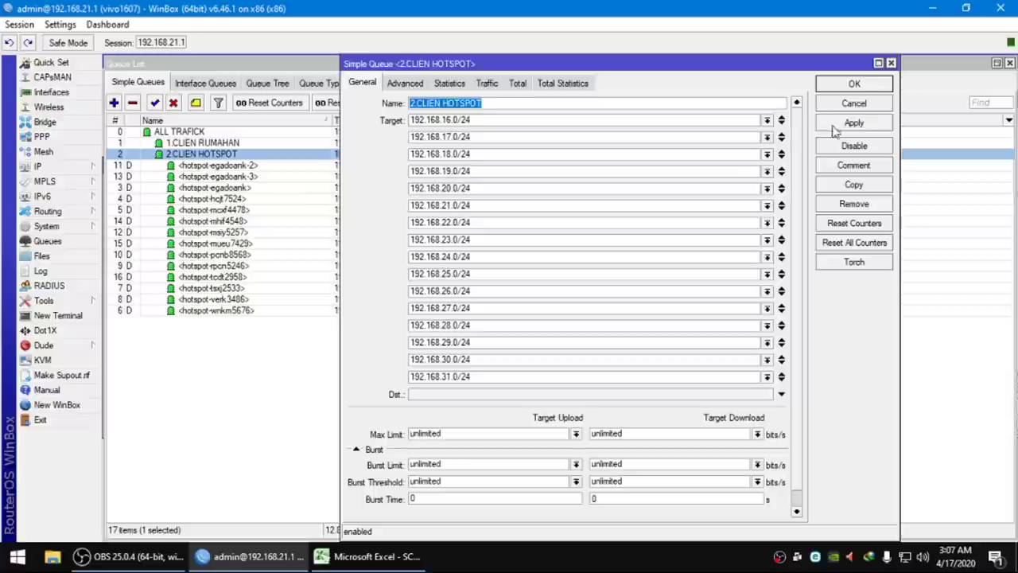
pyautogui.click(864, 107)
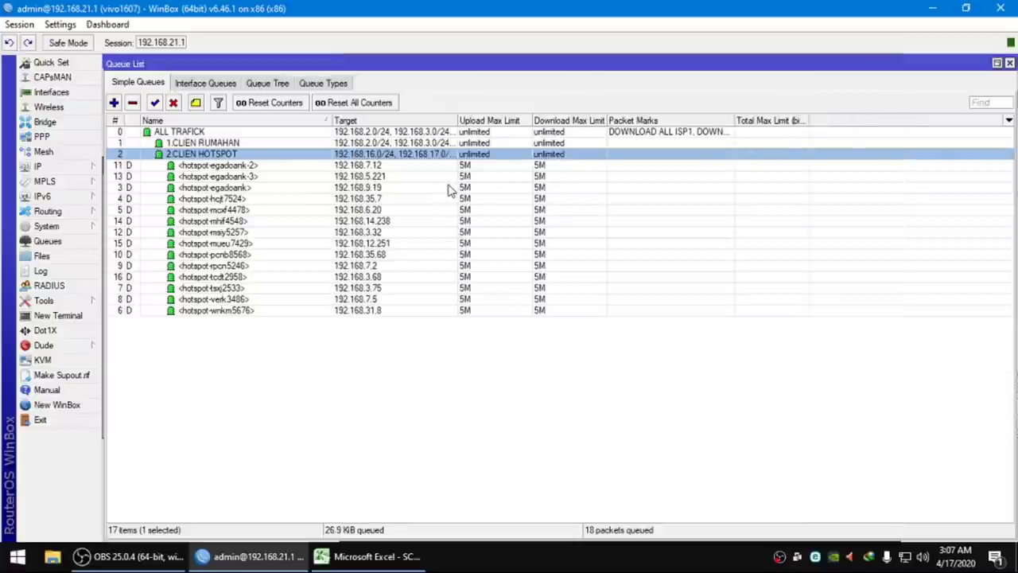
pyautogui.rightClick(322, 384)
pyautogui.moveTo(447, 450)
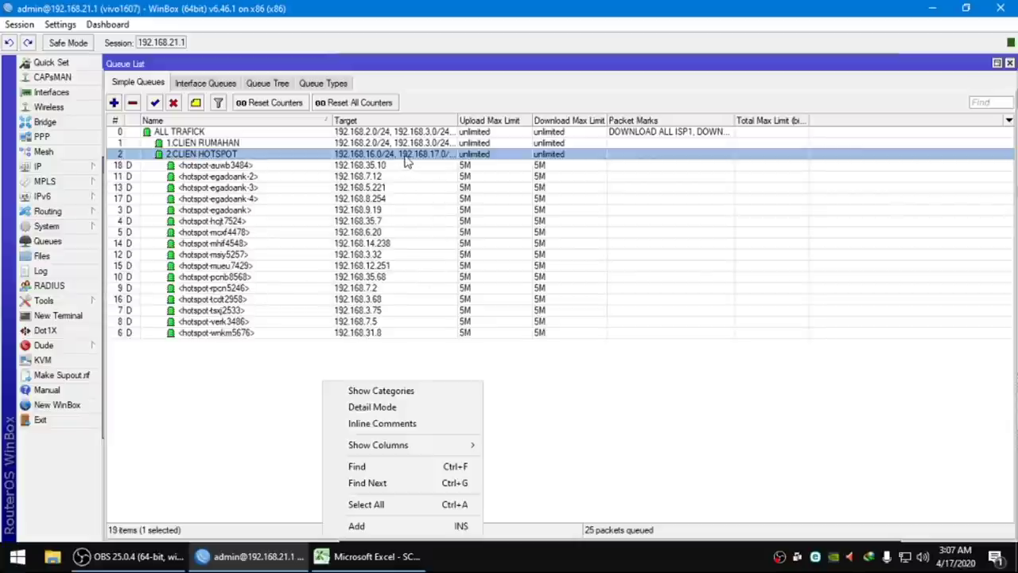
pyautogui.click(441, 167)
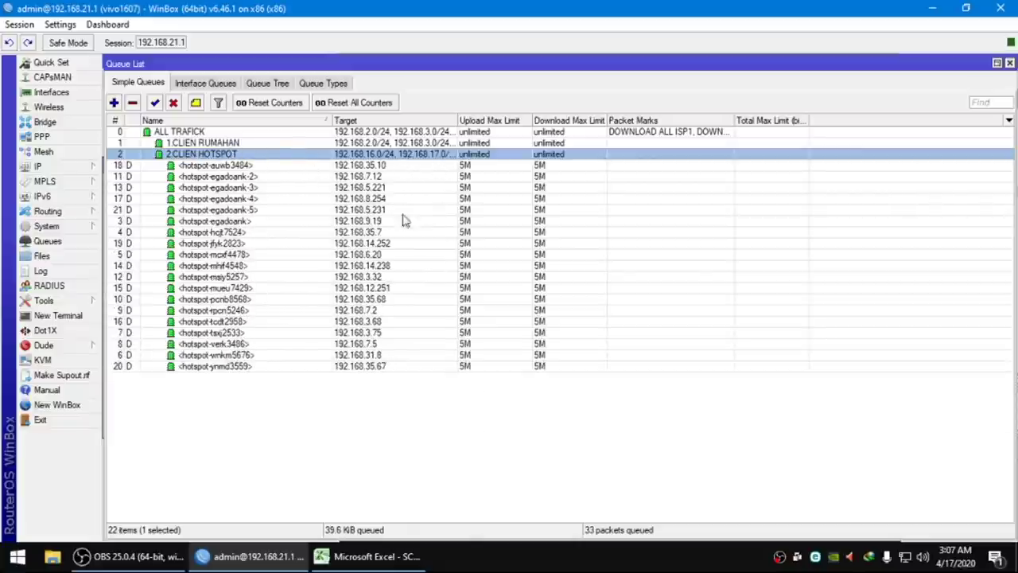
# Switch to the Excel workbook and copy the HOTSPOT address block AA15:AD30 on the Input sheet
pyautogui.click(369, 556)
pyautogui.click(67, 519)
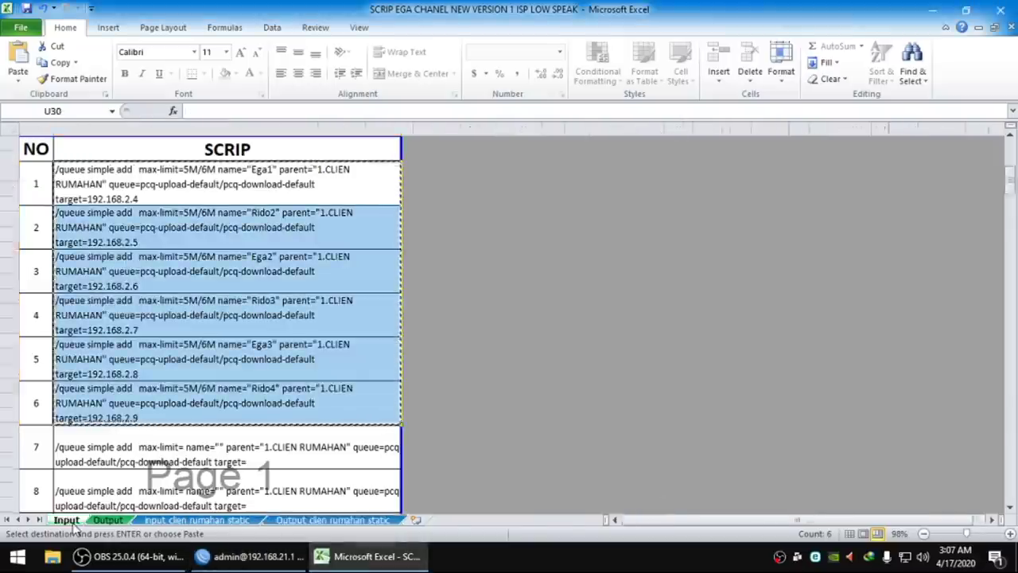
pyautogui.scroll(-2, 852, 344)
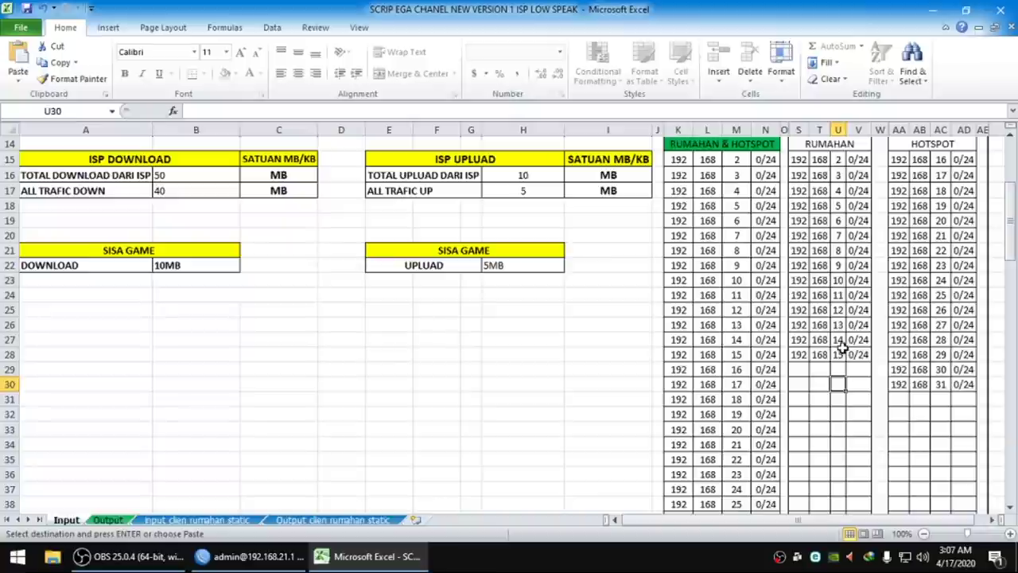
pyautogui.moveTo(899, 159); pyautogui.dragTo(973, 386)
pyautogui.rightClick(939, 270)
pyautogui.click(824, 290)
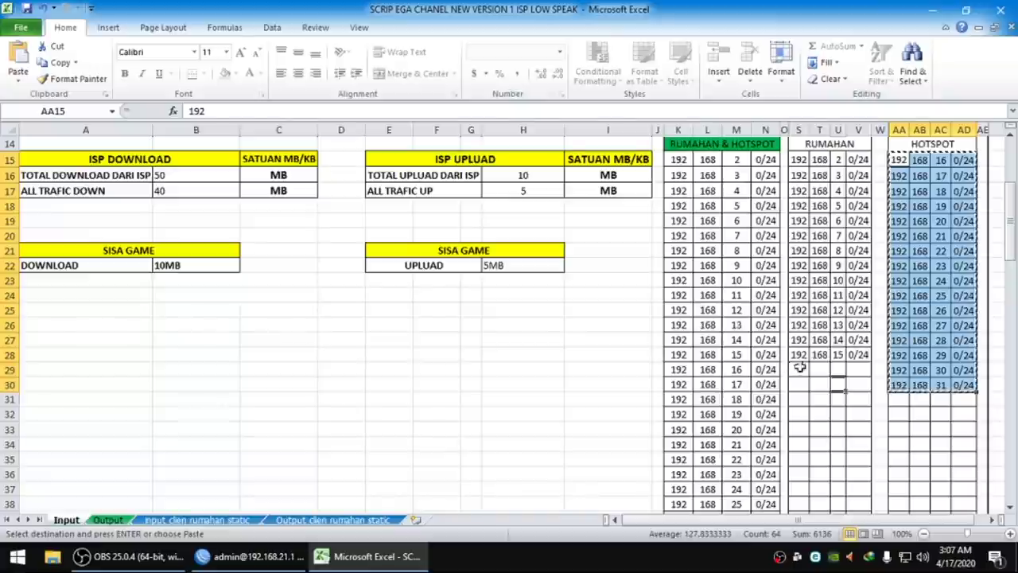
# Copy the RUMAHAN address block S15:V28 and paste it below the HOTSPOT addresses, starting at cell AA31
pyautogui.moveTo(799, 159); pyautogui.dragTo(853, 352)
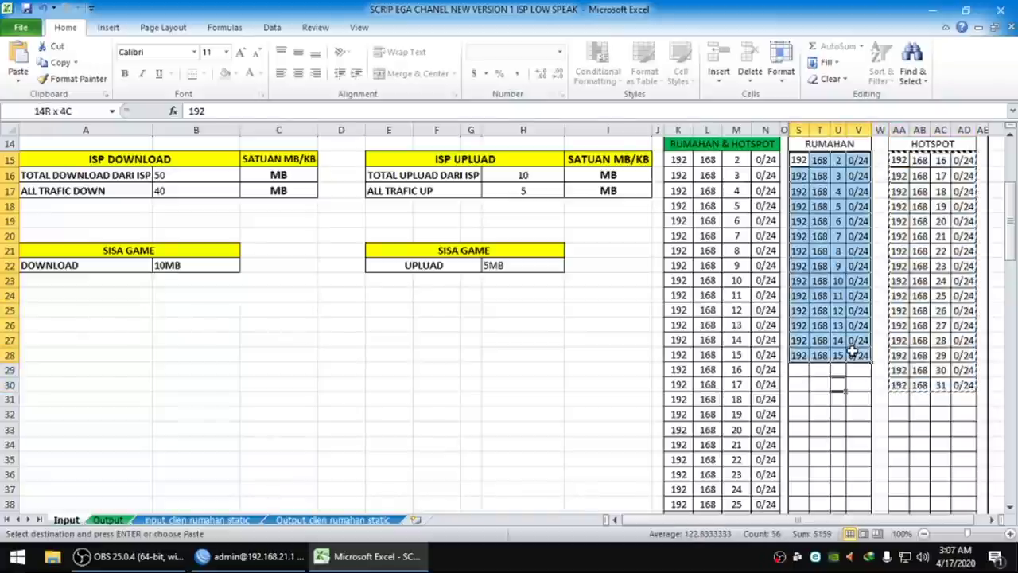
pyautogui.hotkey('ctrl', 'c')
pyautogui.click(906, 403)
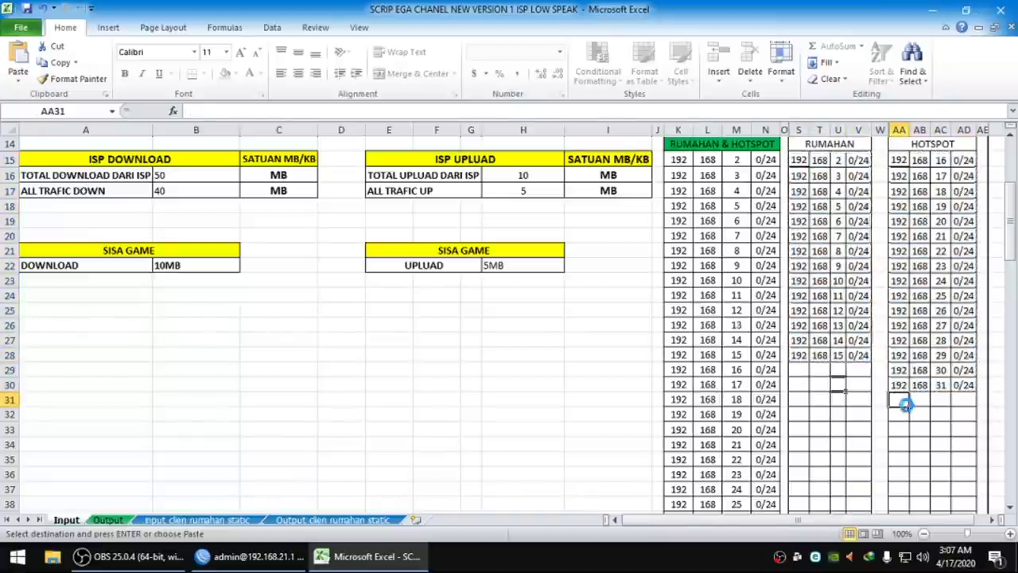
pyautogui.hotkey('ctrl', 'v')
# Clear the RUMAHAN address block S15:V28 on the Input sheet
pyautogui.scroll(1, 835, 199)
pyautogui.click(805, 207)
pyautogui.moveTo(816, 211); pyautogui.dragTo(863, 396)
pyautogui.press('Delete')
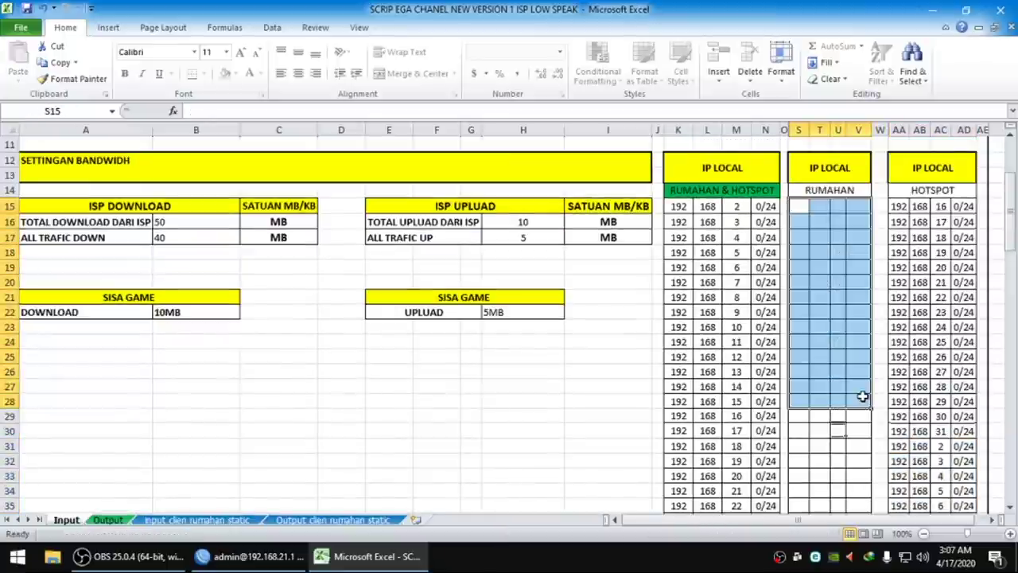
# Set the KET status of the RUMAHAN client type in cell I7 to TIDAK DIPAKAI
pyautogui.scroll(4, 586, 308)
pyautogui.click(642, 249)
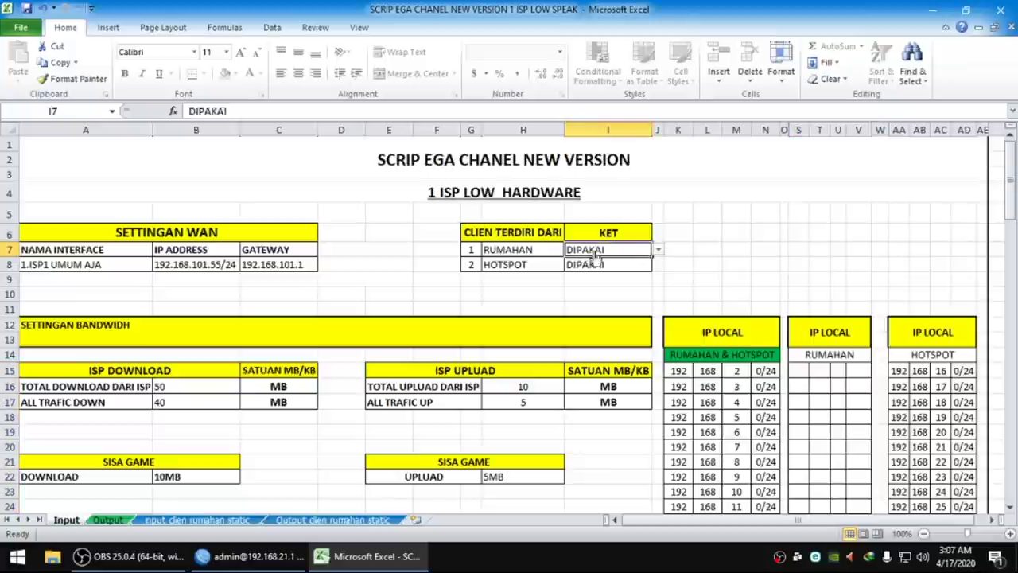
pyautogui.click(658, 250)
pyautogui.click(644, 265)
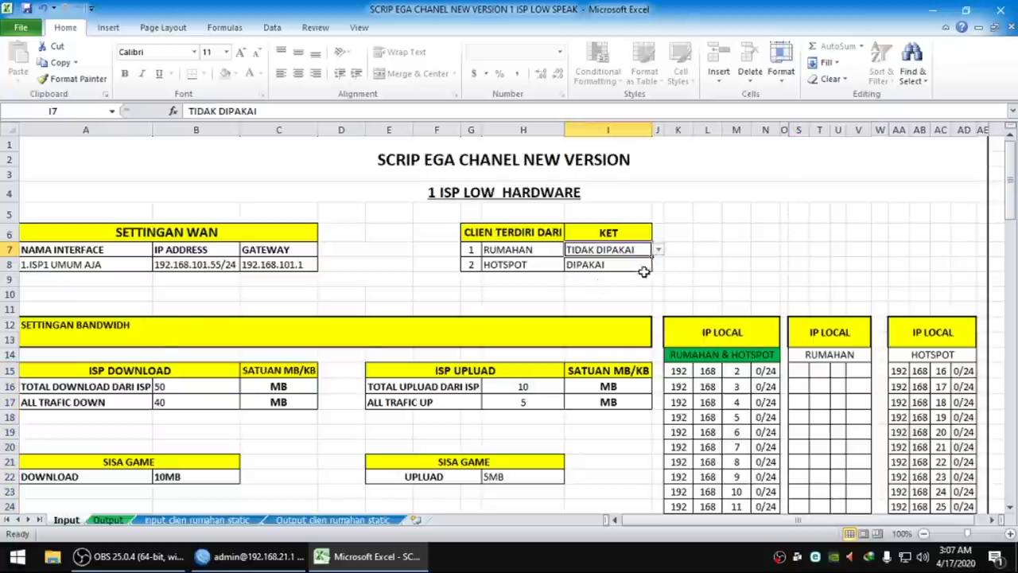
# Copy the /queue simple script on the Output sheet, from G335 through the 2.CLIEN HOTSPOT target list in G346
pyautogui.scroll(-2, 655, 265)
pyautogui.click(108, 520)
pyautogui.scroll(-4, 193, 402)
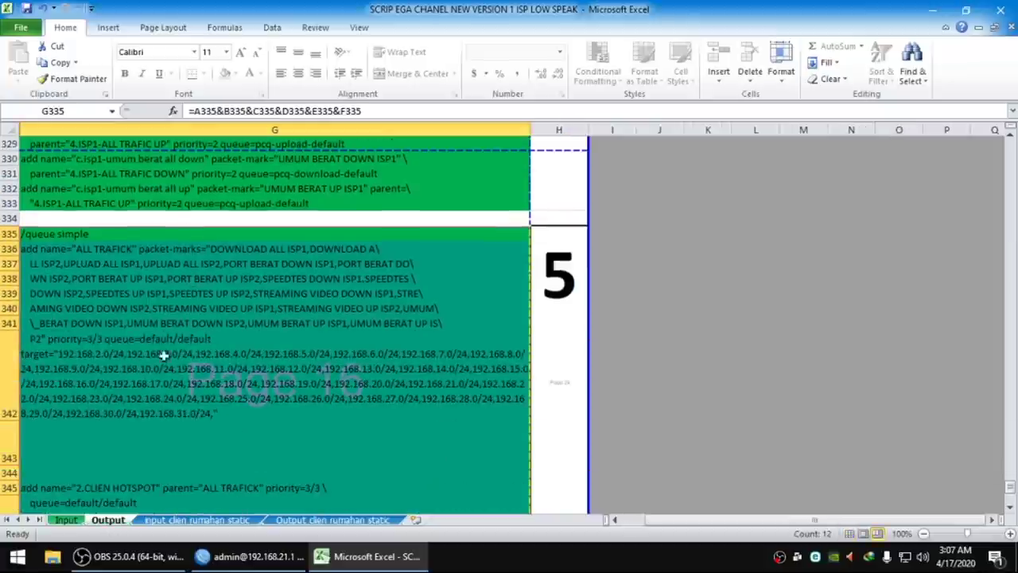
pyautogui.scroll(-5, 141, 370)
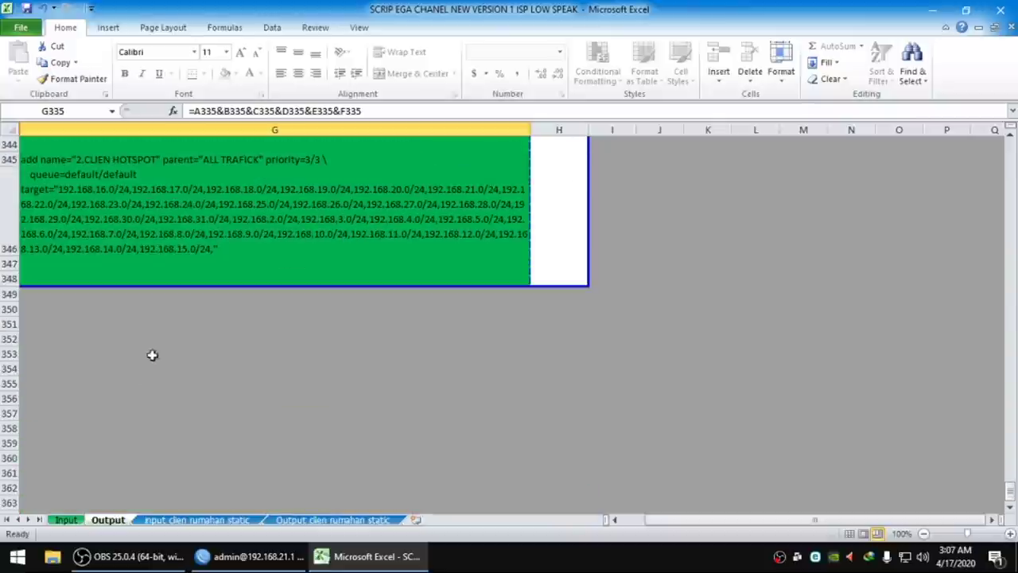
pyautogui.keyDown('shift'); pyautogui.click(208, 254); pyautogui.keyUp('shift')
pyautogui.hotkey('ctrl', 'c')
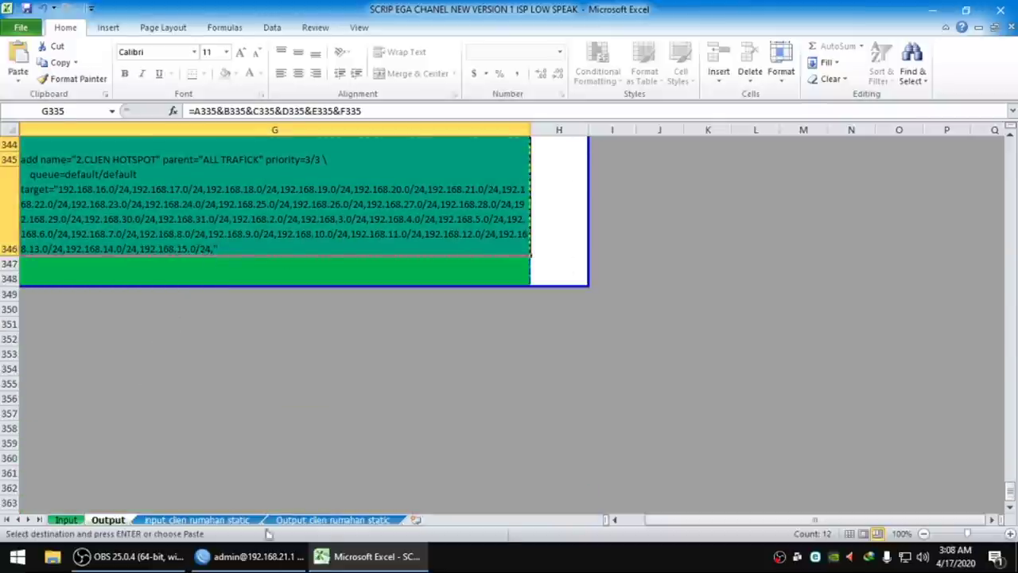
# Switch to WinBox and delete all existing simple queues
pyautogui.click(253, 557)
pyautogui.hotkey('ctrl', 'a')
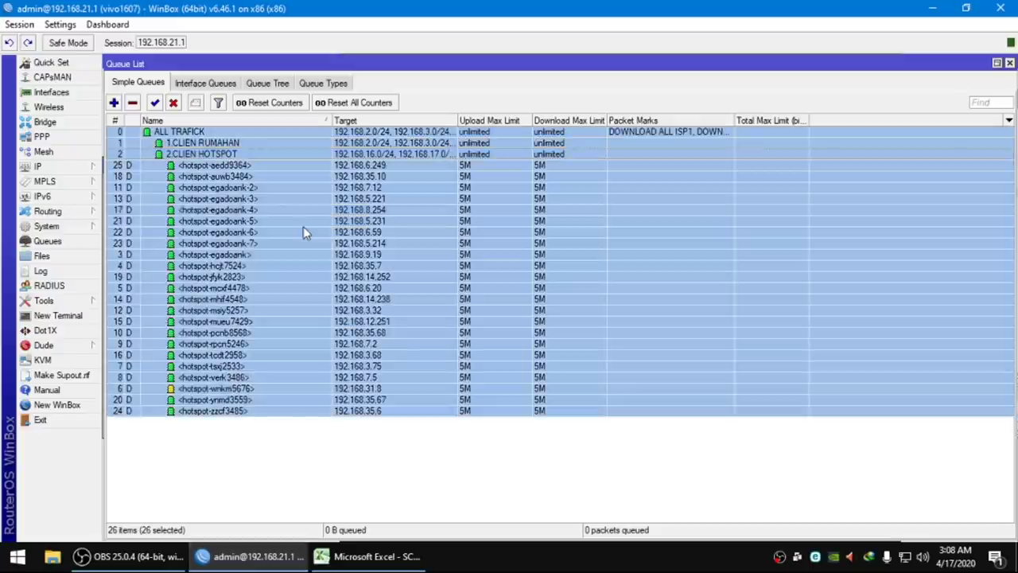
pyautogui.press('Delete')
# Run the copied queue script in a new terminal and check the ALL TRAFICK and 2.CLIEN HOTSPOT simple queues
pyautogui.click(62, 315)
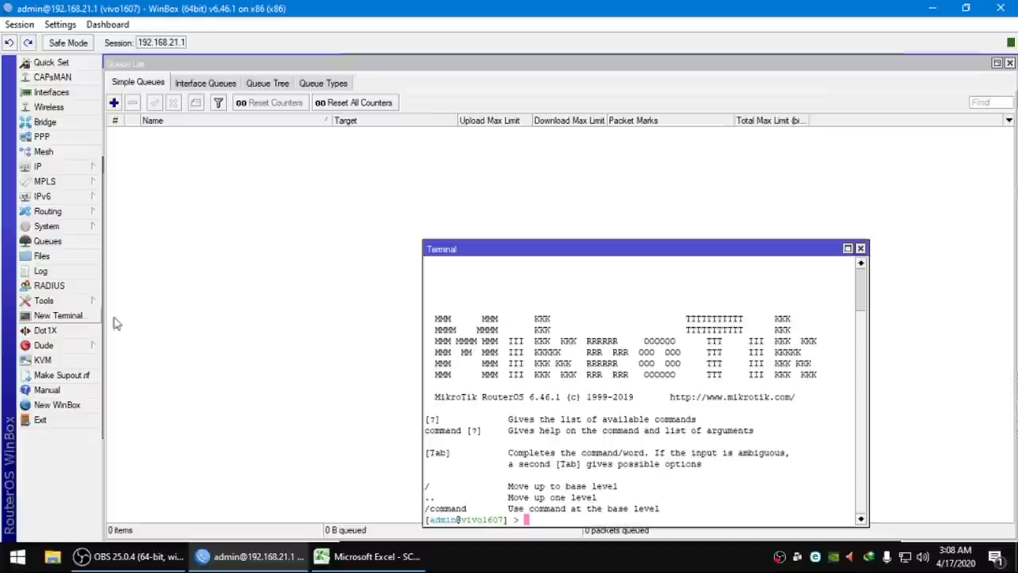
pyautogui.rightClick(518, 326)
pyautogui.click(550, 388)
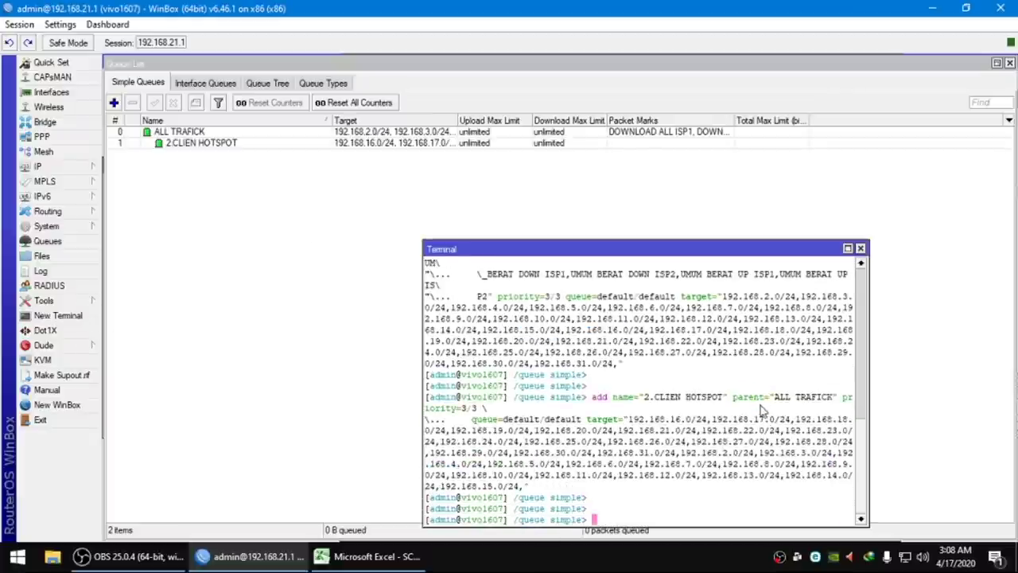
pyautogui.click(294, 206)
pyautogui.click(98, 168)
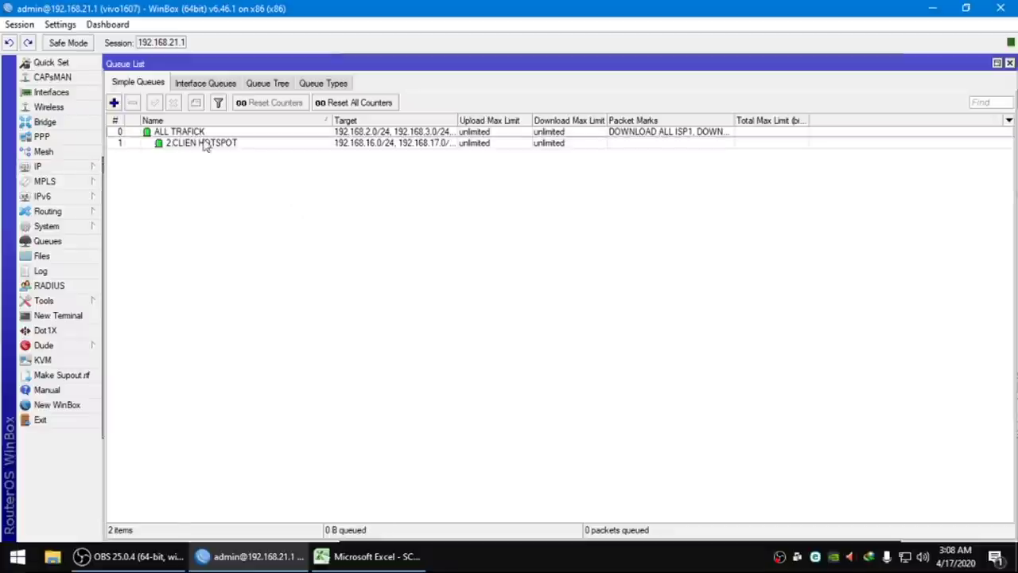
pyautogui.click(147, 135)
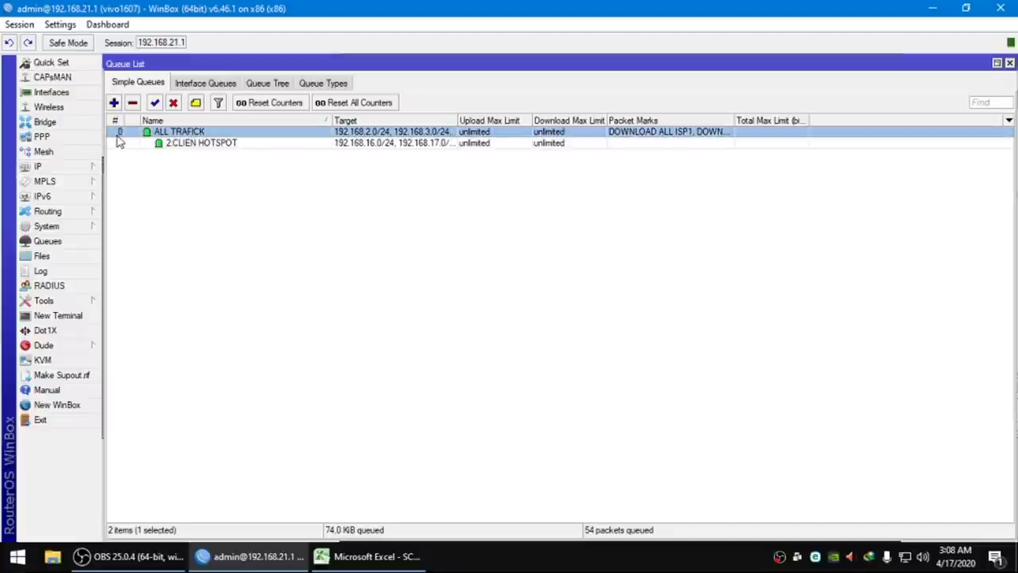
pyautogui.click(202, 145)
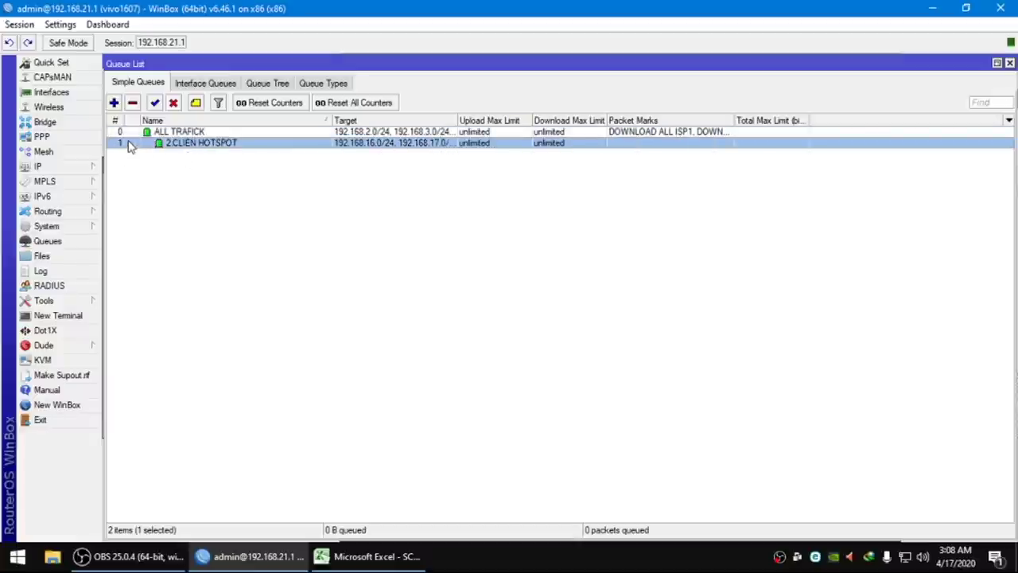
# Set the parent queue of the ADMIN hotspot user profile to 2.CLIEN HOTSPOT
pyautogui.click(91, 169)
pyautogui.click(145, 288)
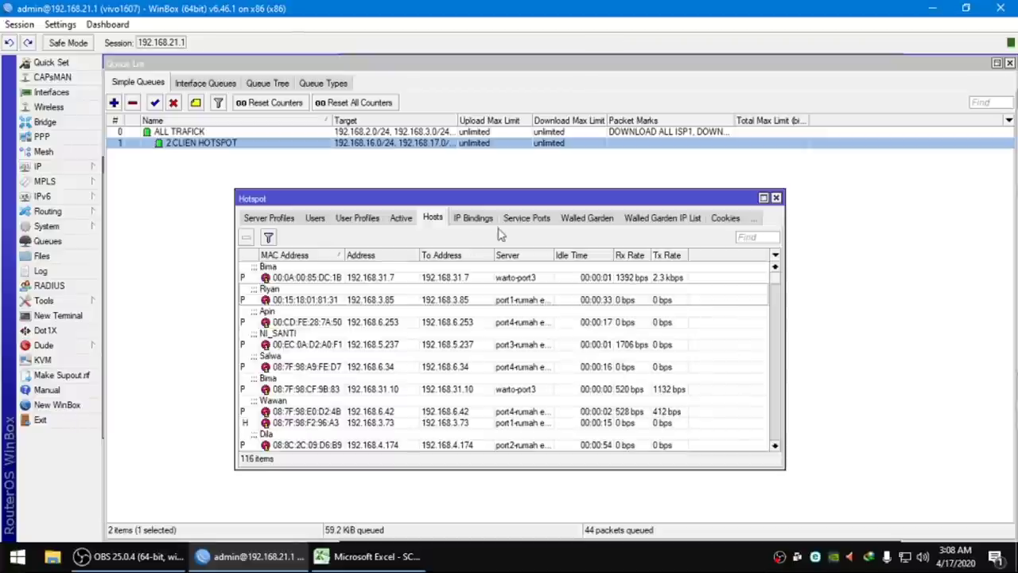
pyautogui.click(367, 218)
pyautogui.doubleClick(479, 268)
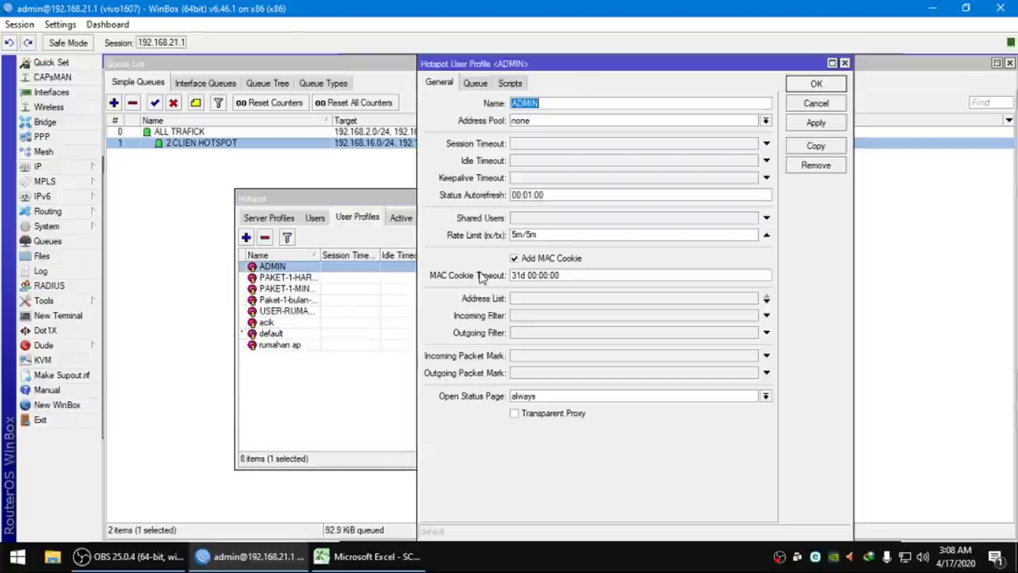
pyautogui.click(475, 82)
pyautogui.click(534, 122)
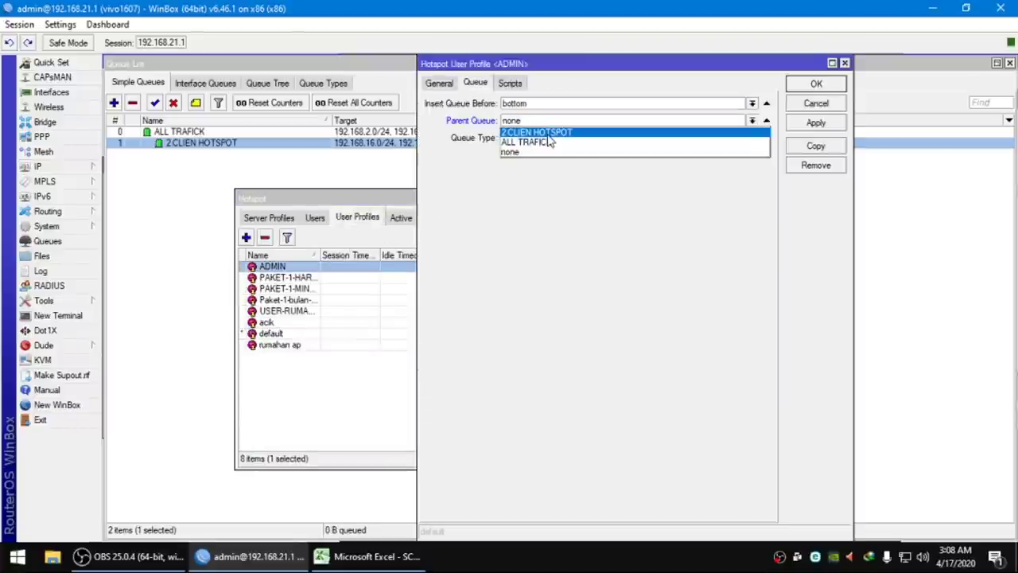
pyautogui.click(541, 132)
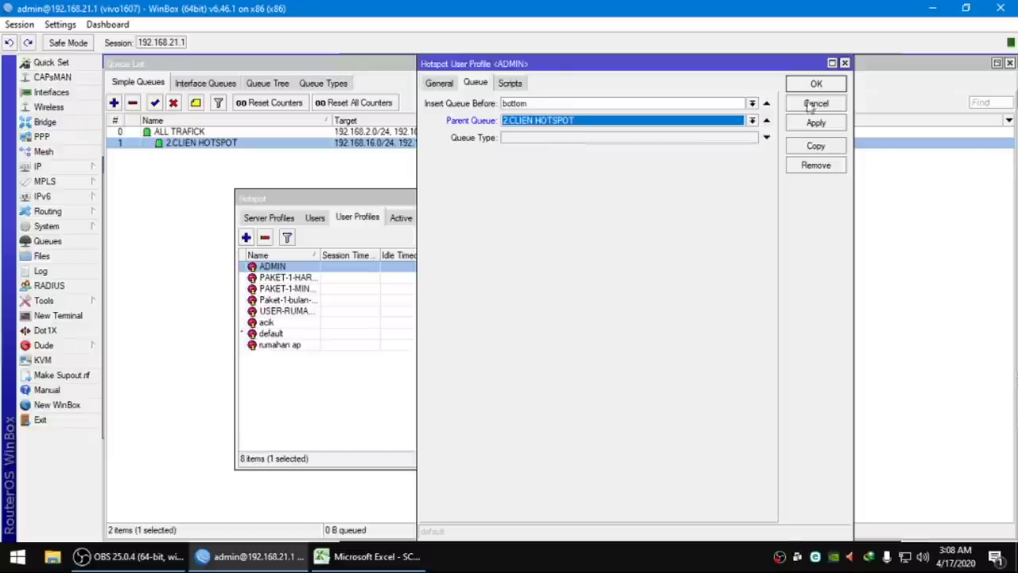
pyautogui.click(816, 83)
# Assign 2.CLIEN HOTSPOT as the parent queue of the PAKET-1-HAR... hotspot user profile
pyautogui.click(629, 280)
pyautogui.doubleClick(628, 280)
pyautogui.click(583, 124)
pyautogui.click(676, 134)
pyautogui.click(830, 83)
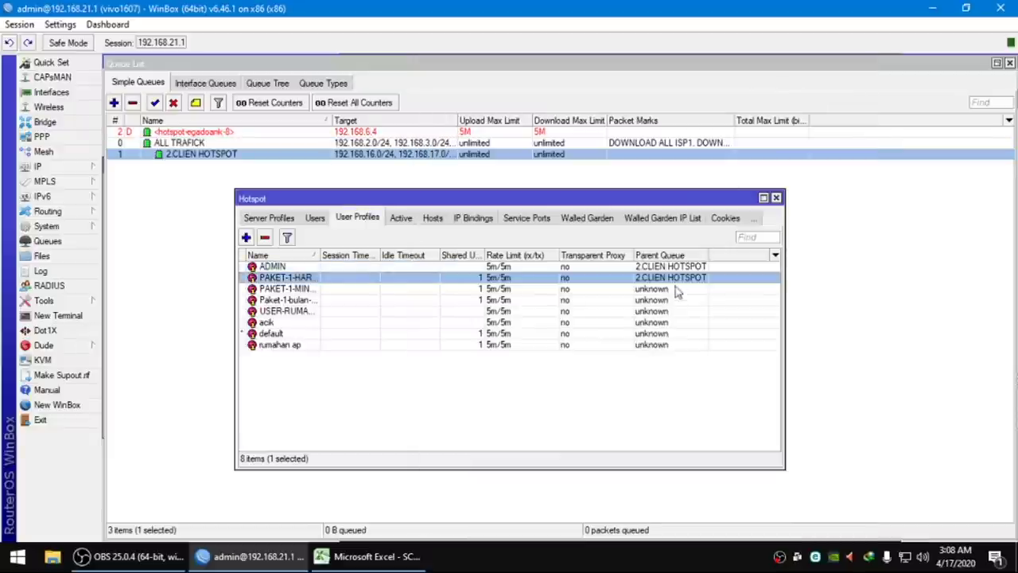
# Set the parent queue of the PAKET-1-MINGGU-13000 hotspot user profile to 2.CLIEN HOTSPOT
pyautogui.doubleClick(676, 288)
pyautogui.click(552, 121)
pyautogui.press('Escape')
pyautogui.click(568, 141)
pyautogui.click(846, 84)
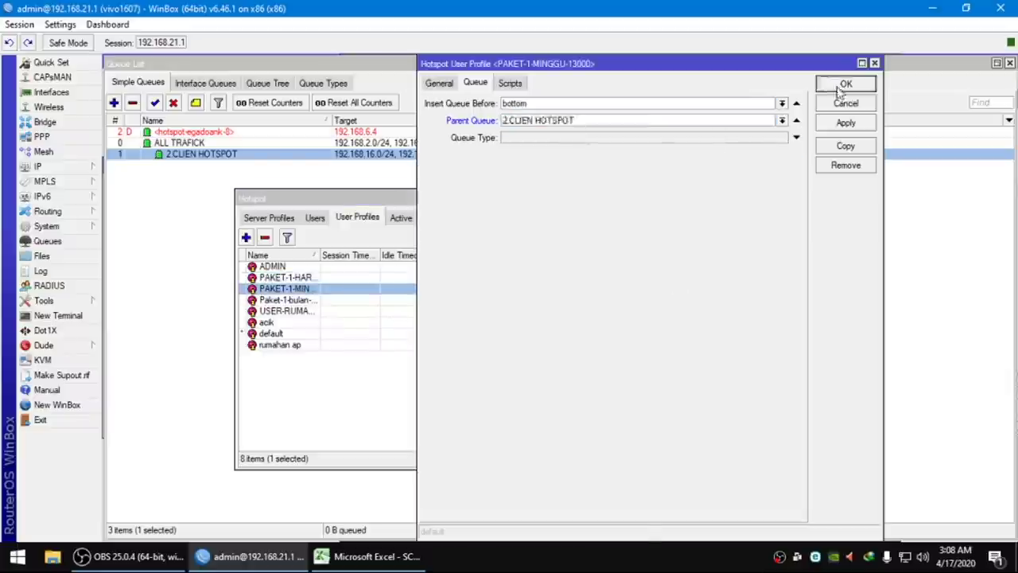
# Set the parent queue of the Paket-1-bulan-40000 hotspot user profile to 2.CLIEN HOTSPOT
pyautogui.doubleClick(665, 302)
pyautogui.click(434, 83)
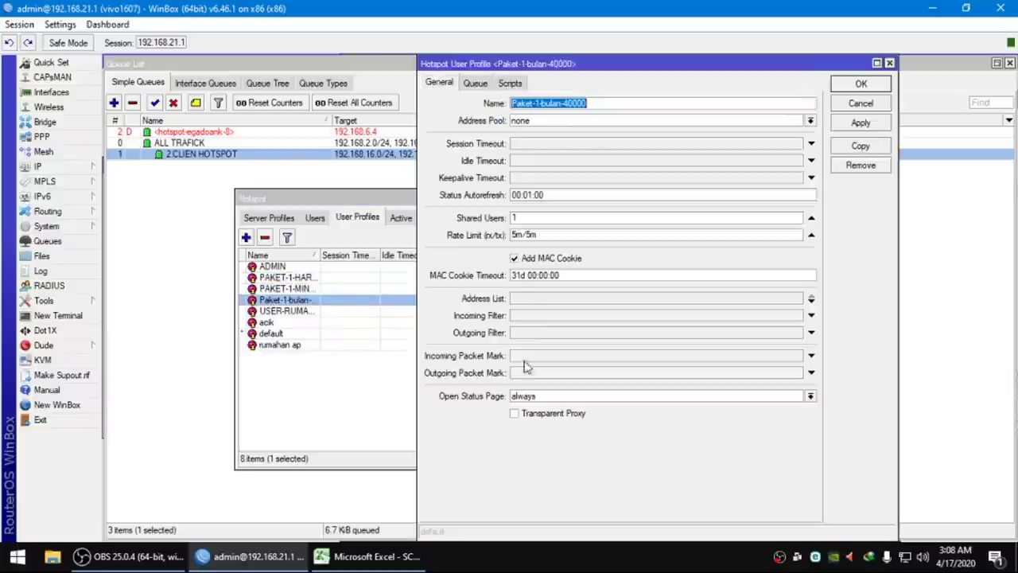
pyautogui.click(475, 82)
pyautogui.click(552, 121)
pyautogui.click(556, 133)
pyautogui.click(859, 85)
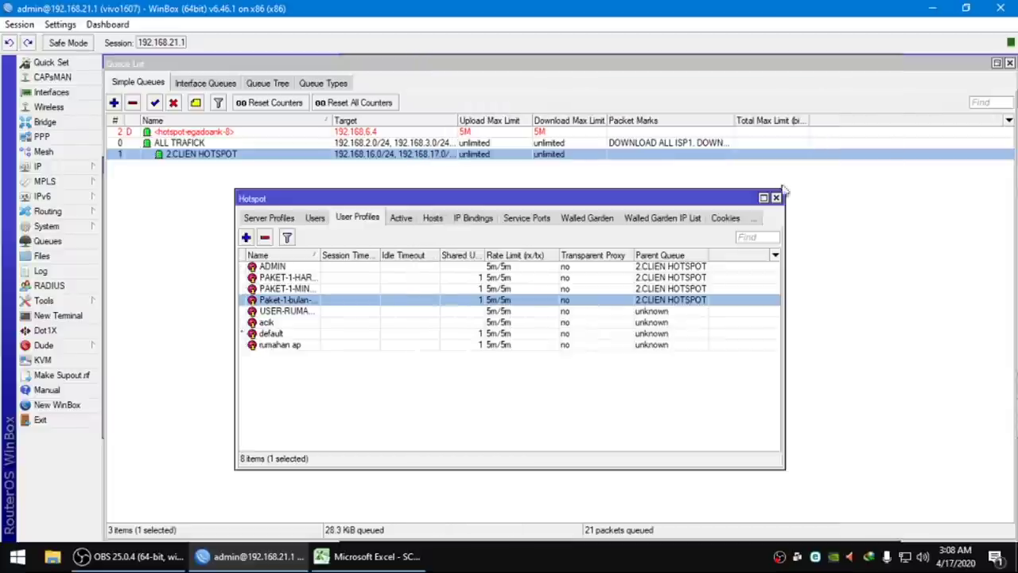
# Set the parent queue of the USER-RUMAHAN hotspot user profile to 2.CLIEN HOTSPOT
pyautogui.doubleClick(663, 313)
pyautogui.click(562, 121)
pyautogui.click(556, 133)
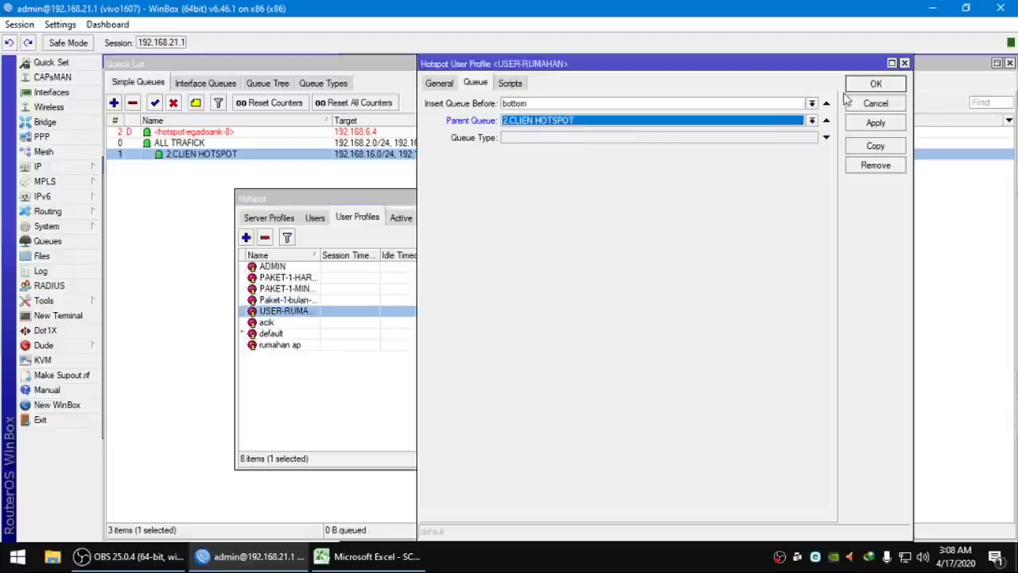
pyautogui.click(875, 85)
# Set the parent queue of the acik hotspot user profile to 2.CLIEN HOTSPOT
pyautogui.click(654, 323)
pyautogui.doubleClick(654, 323)
pyautogui.click(568, 121)
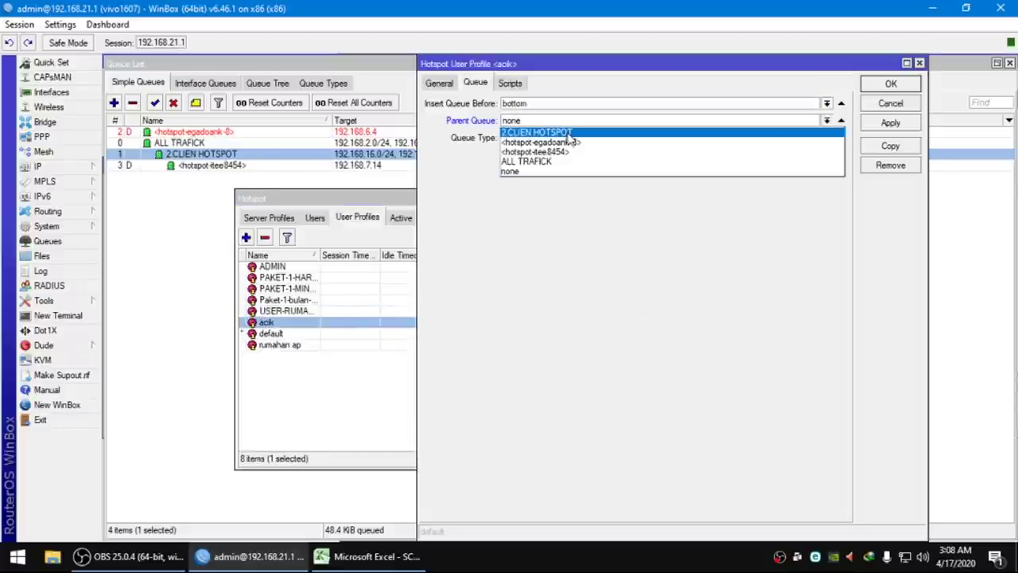
pyautogui.click(568, 130)
pyautogui.click(884, 85)
# Set the parent queue of the default hotspot user profile to 2.CLIEN HOTSPOT
pyautogui.doubleClick(702, 334)
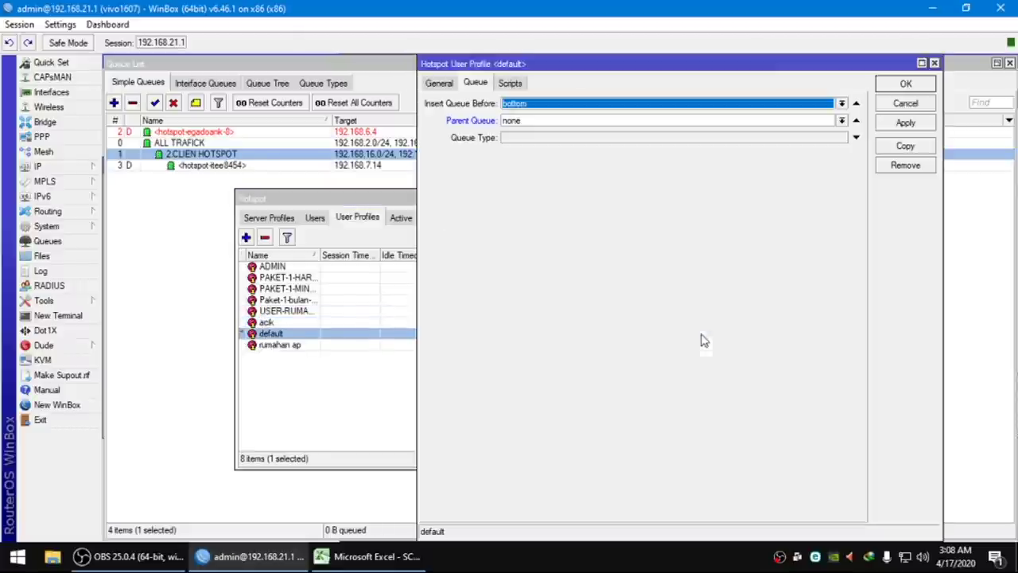
pyautogui.click(549, 121)
pyautogui.click(544, 131)
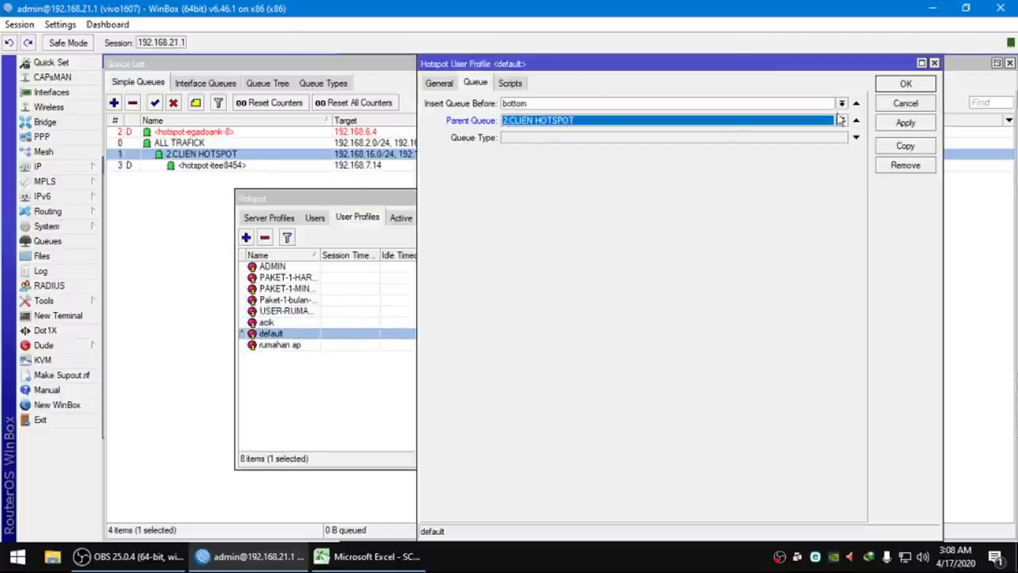
pyautogui.click(905, 85)
# Set the parent queue of the rumahan ap hotspot user profile to 2.CLIEN HOTSPOT
pyautogui.doubleClick(704, 345)
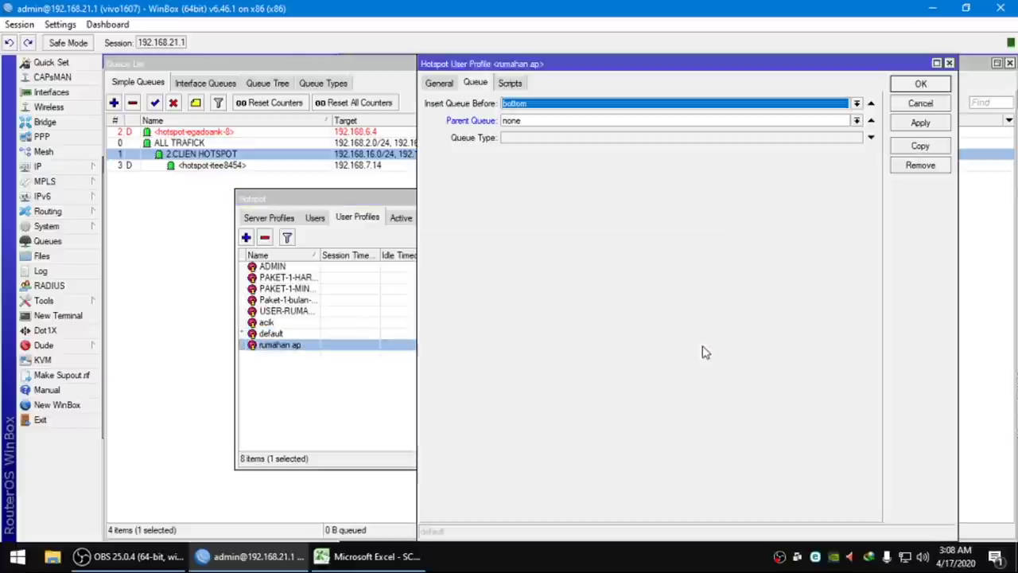
pyautogui.click(625, 120)
pyautogui.click(606, 134)
pyautogui.click(897, 86)
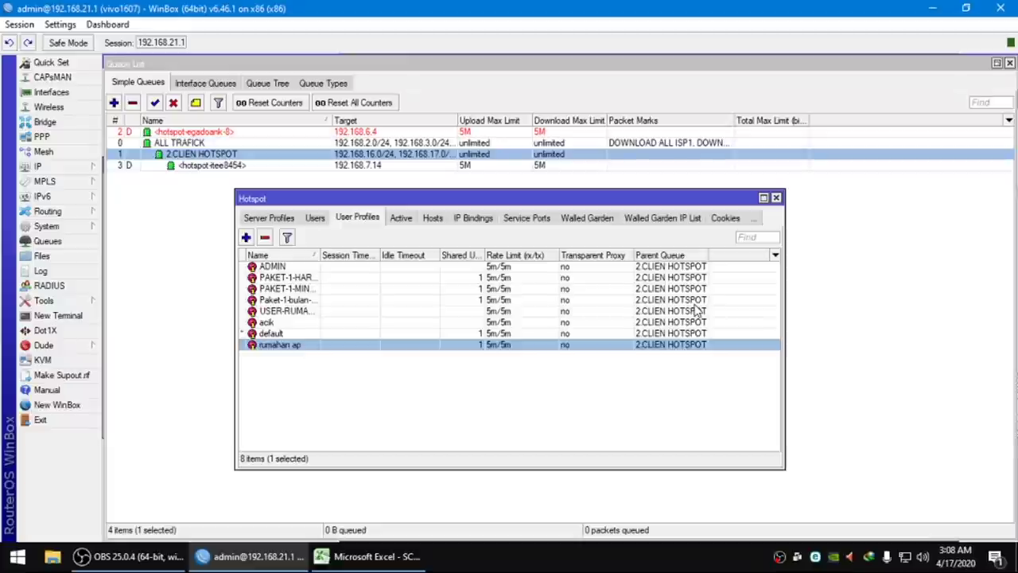
# Remove the dynamic hotspot queue targeting 192.168.6.4 from the simple queues
pyautogui.click(363, 134)
pyautogui.press('Delete')
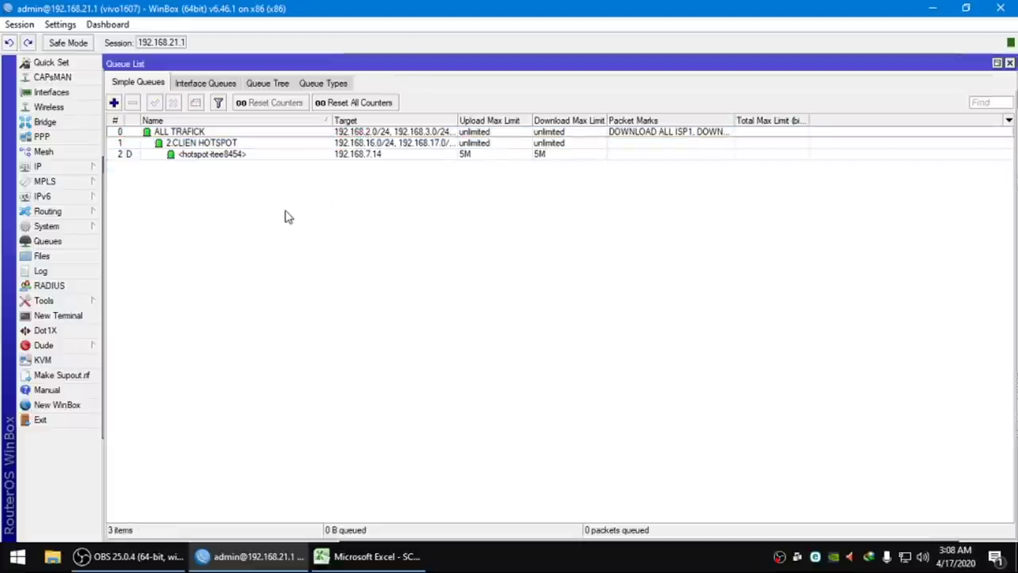
# Open the router's hotspot settings
pyautogui.click(80, 169)
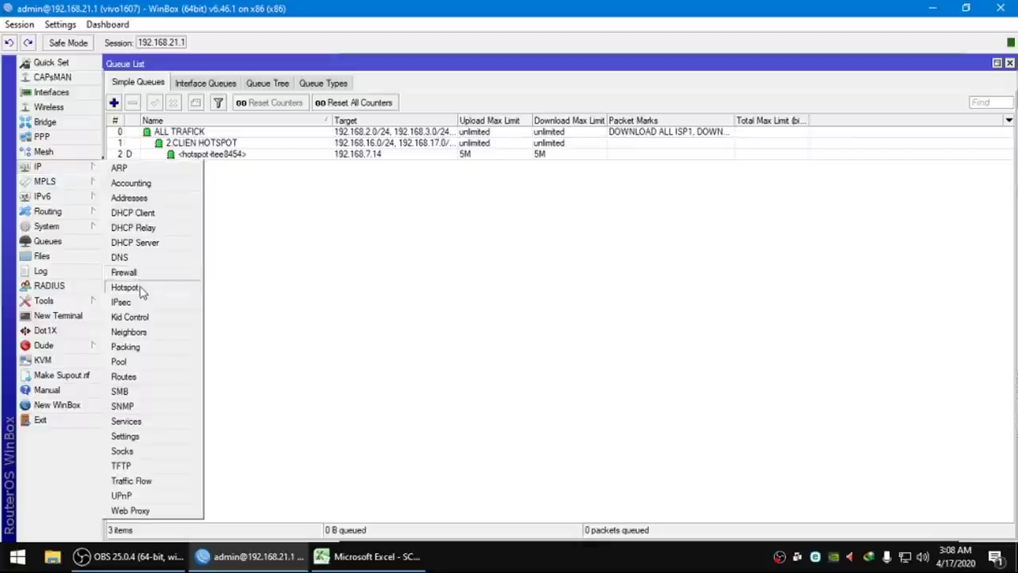